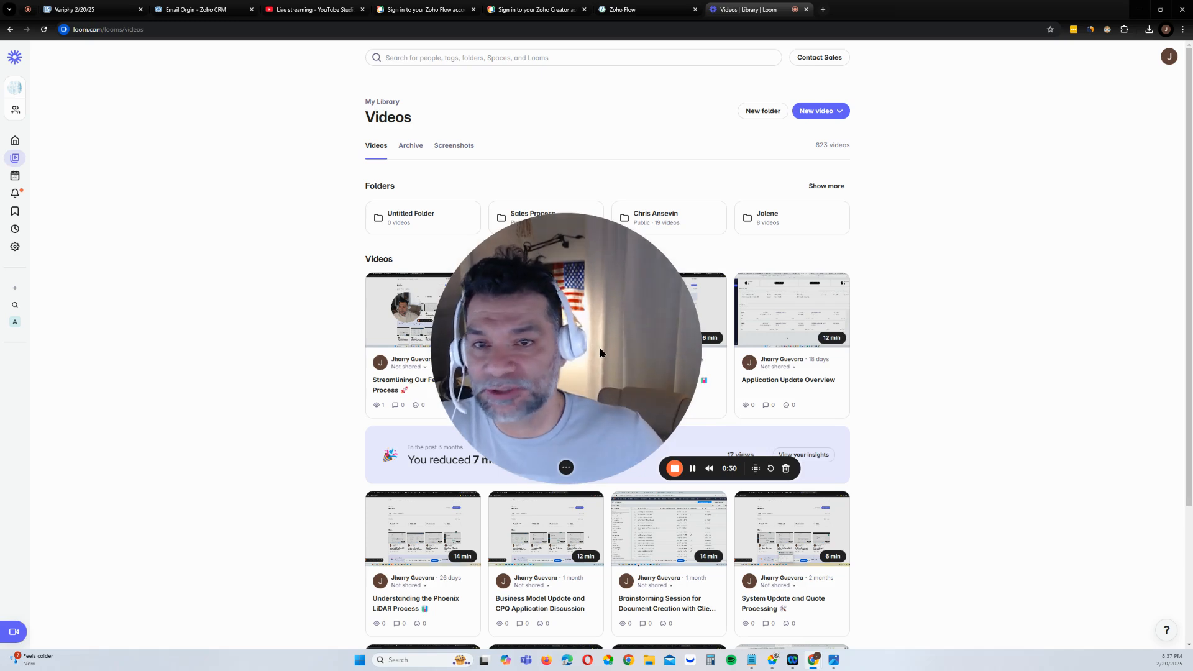
Move the Loom webcam bubble aside and bring up the Zoho Flow Connections page
{"action": "left_click_drag", "start_coordinate": [598, 347], "coordinate": [887, 307]}
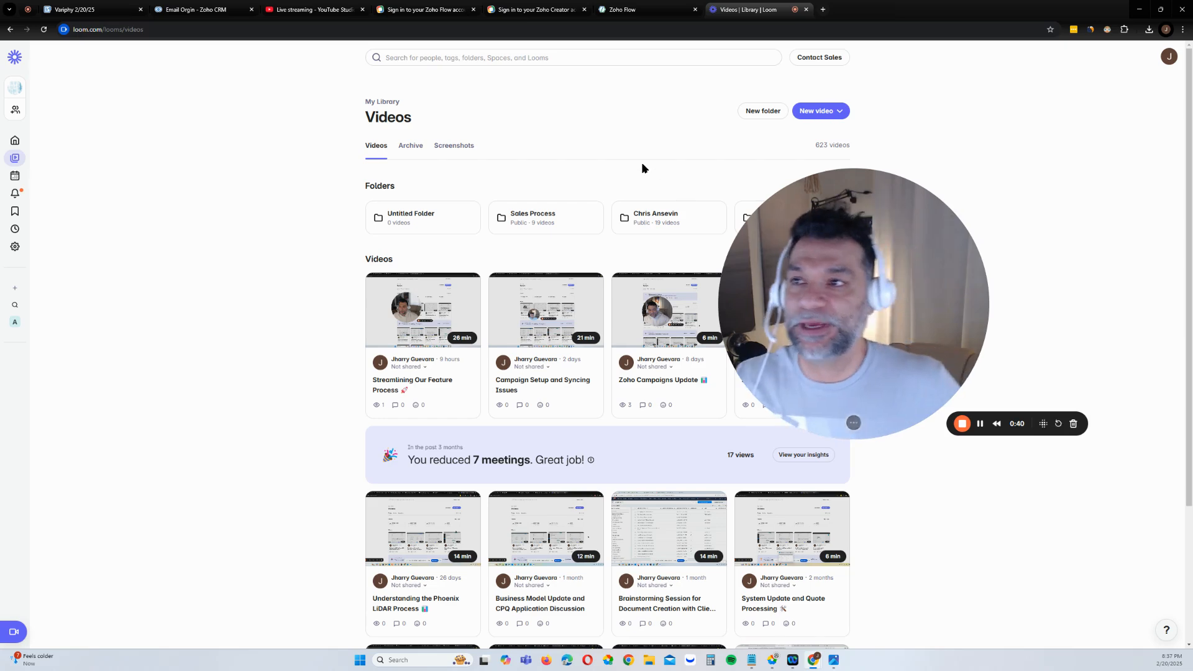
{"action": "left_click", "coordinate": [621, 9]}
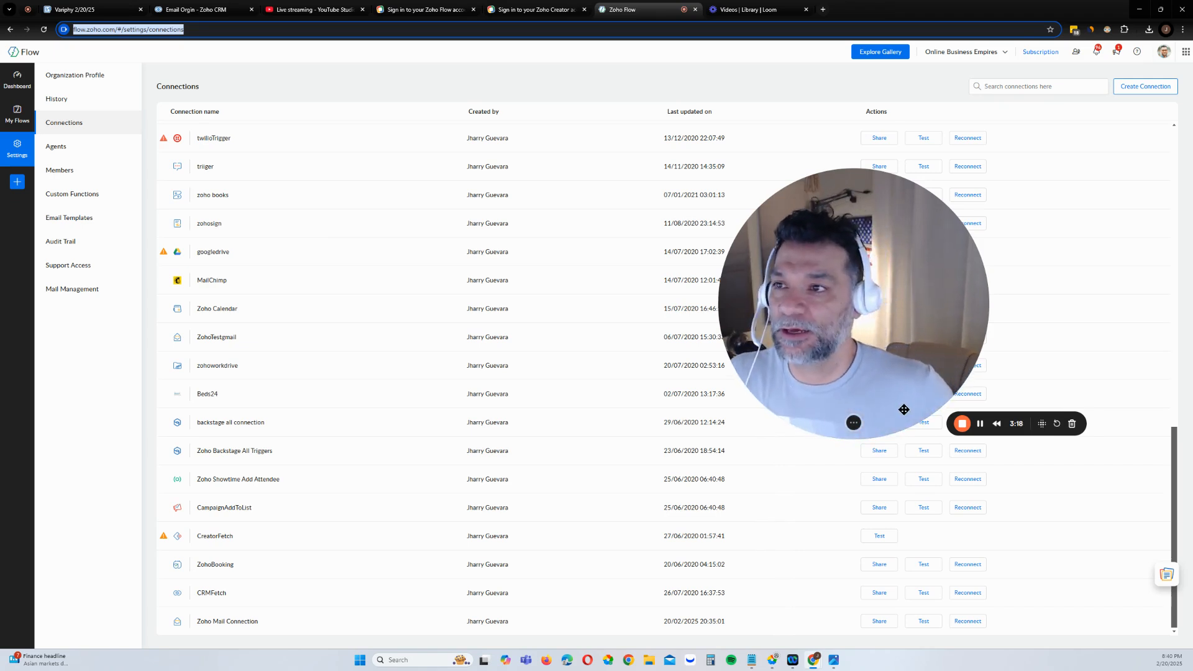
Enter Zoho Flow and create a new flow named 'Website Contact Form'
{"action": "left_click", "coordinate": [444, 15]}
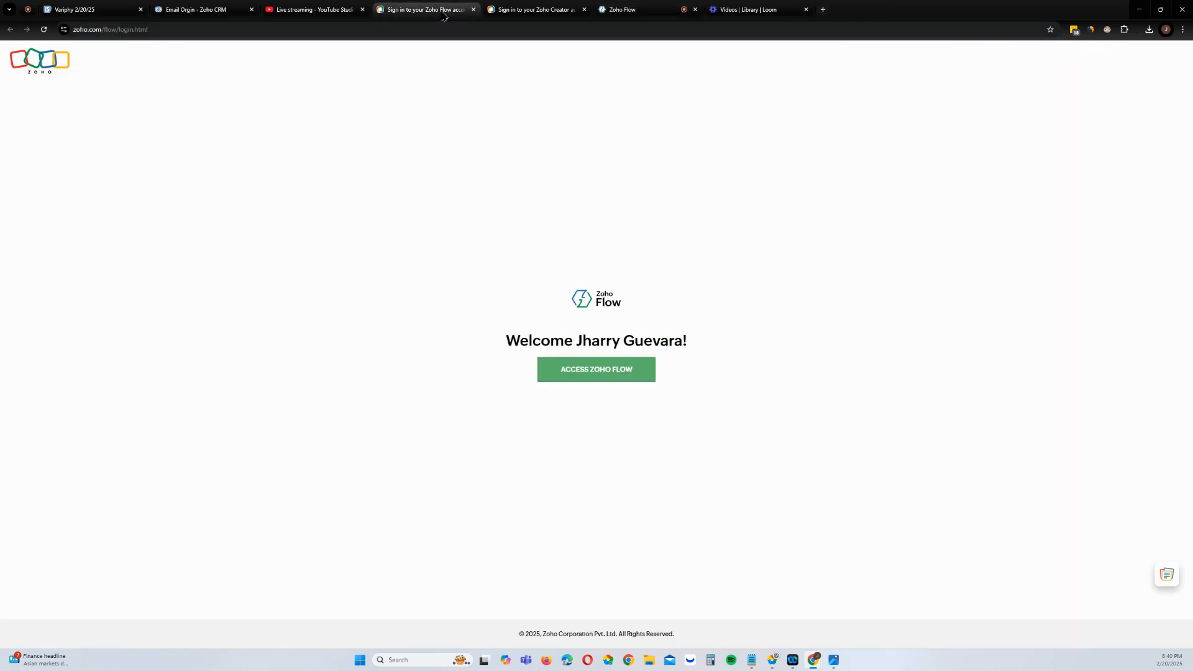
{"action": "left_click", "coordinate": [613, 380]}
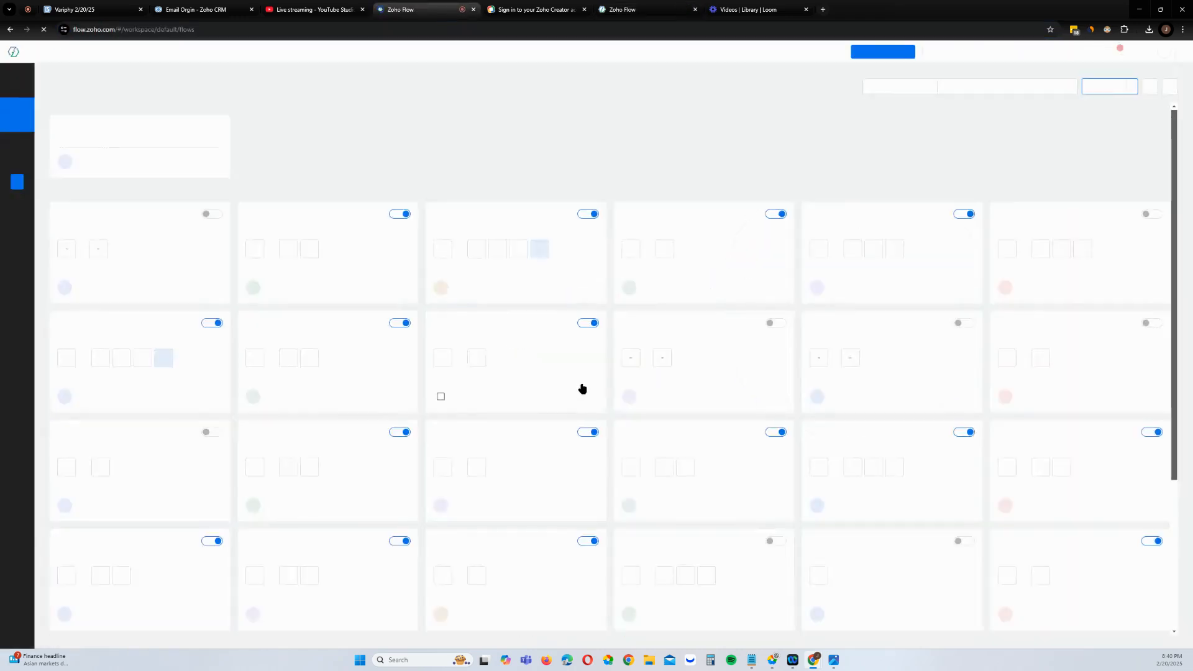
{"action": "left_click", "coordinate": [1101, 86]}
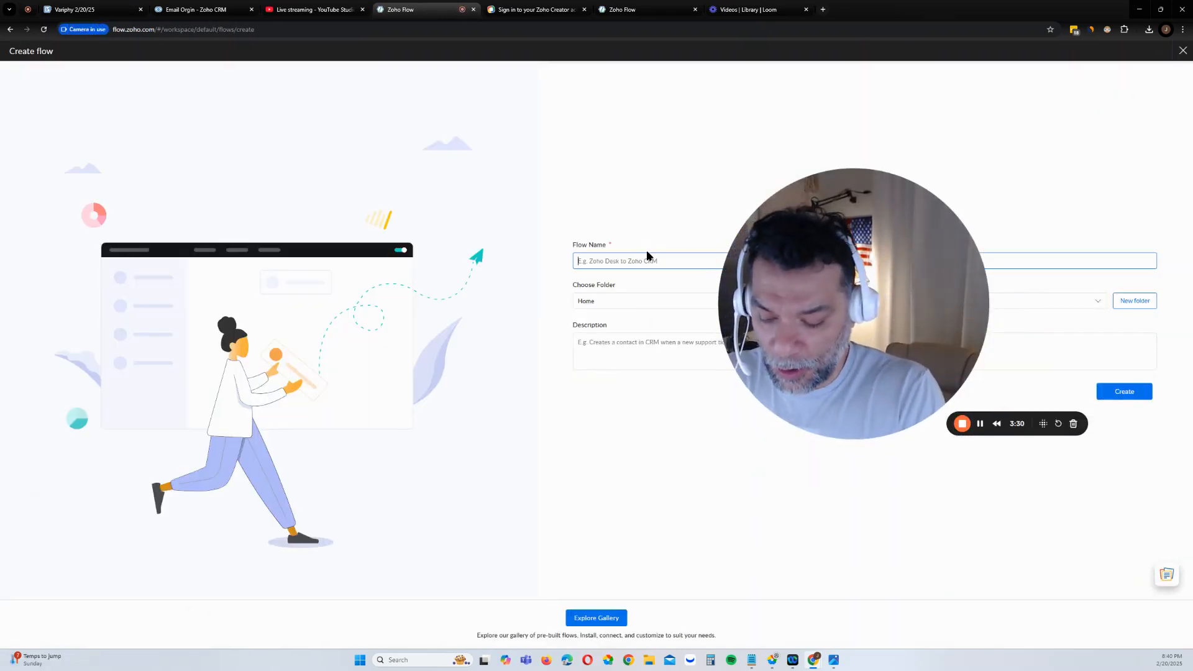
{"action": "type", "text": "ho F"}
{"action": "key", "text": "BackSpace"}
{"action": "key", "text": "BackSpace"}
{"action": "key", "text": "BackSpace"}
{"action": "key", "text": "BackSpace"}
{"action": "key", "text": "BackSpace"}
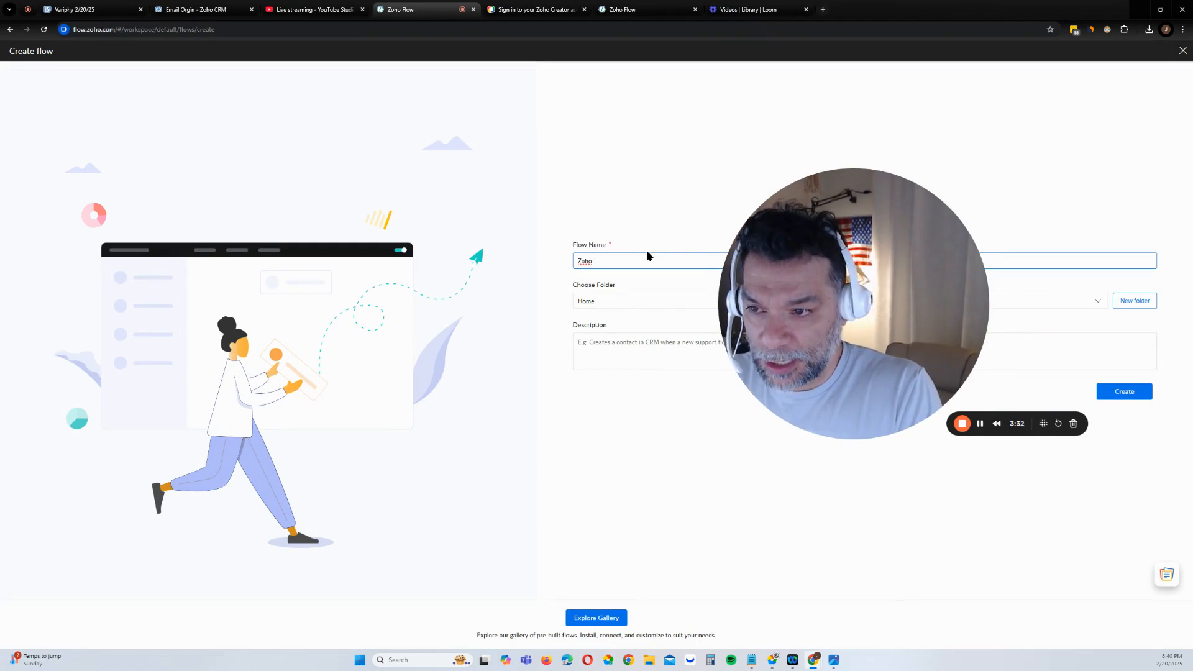
{"action": "key", "text": "BackSpace"}
{"action": "type", "text": "Webs"}
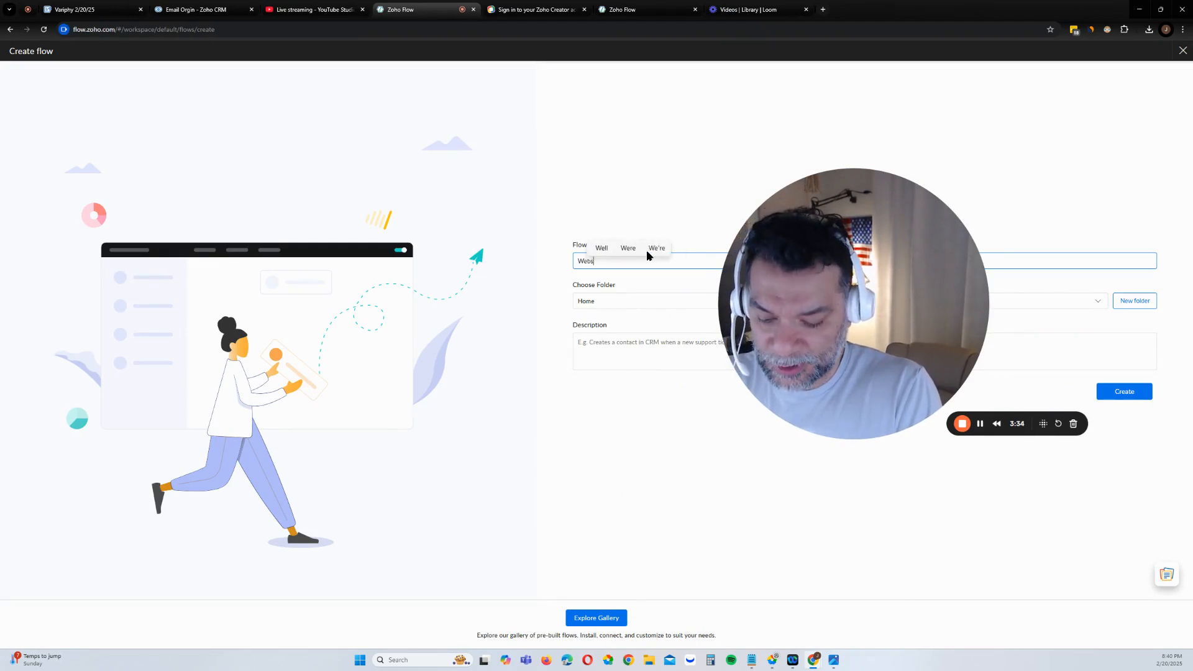
{"action": "type", "text": "ite Contact F"}
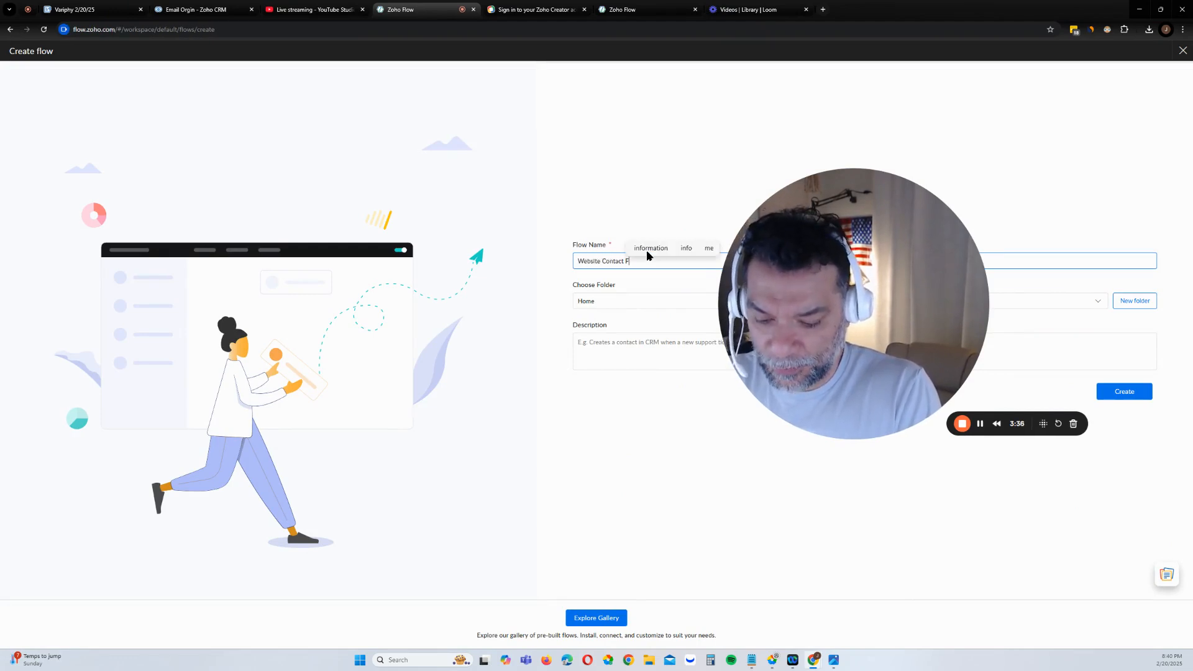
{"action": "type", "text": "orm"}
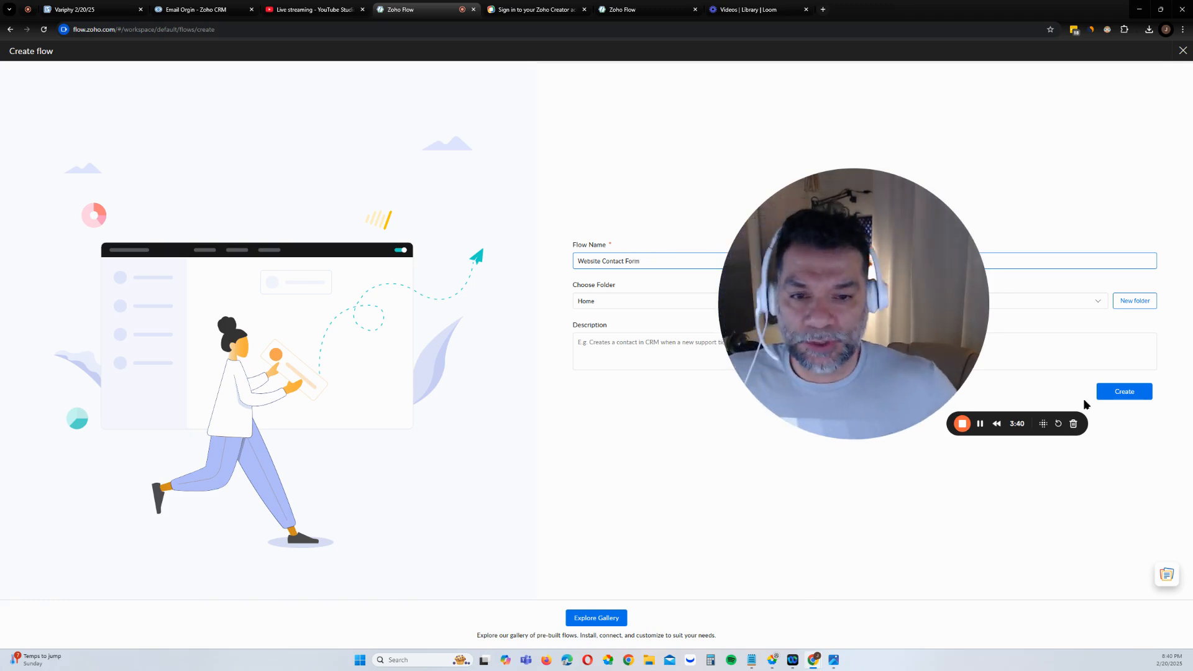
{"action": "left_click", "coordinate": [1123, 395]}
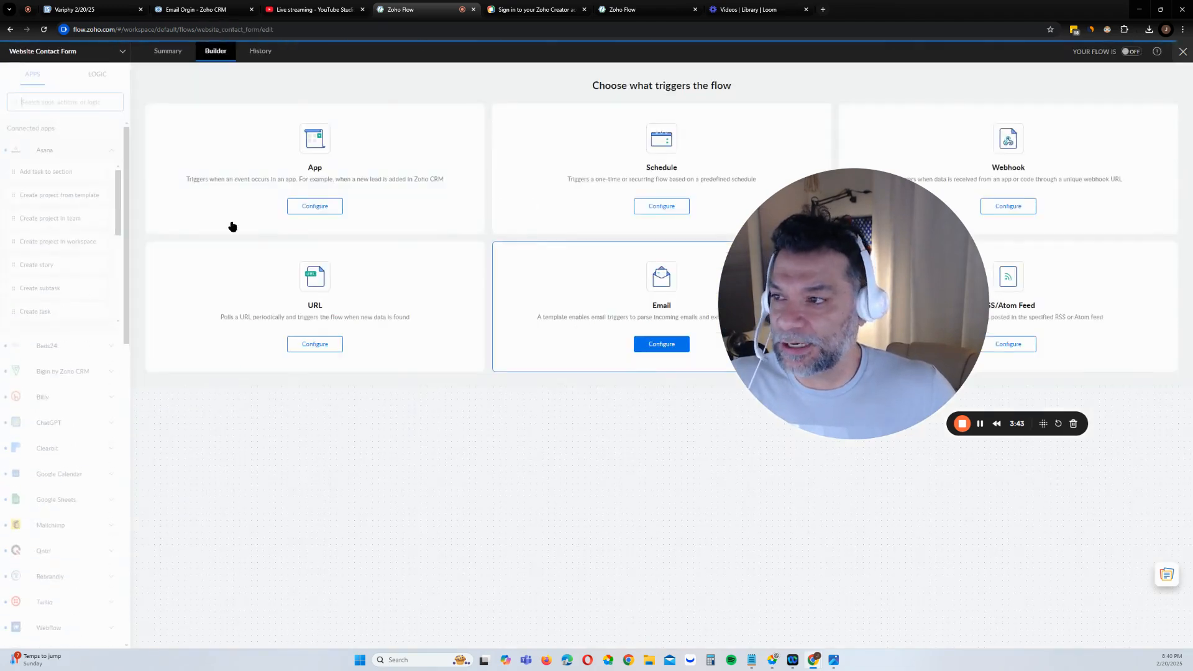
Choose Zoho Forms' 'Entry submitted - New version' as the flow's app trigger
{"action": "left_click", "coordinate": [320, 207]}
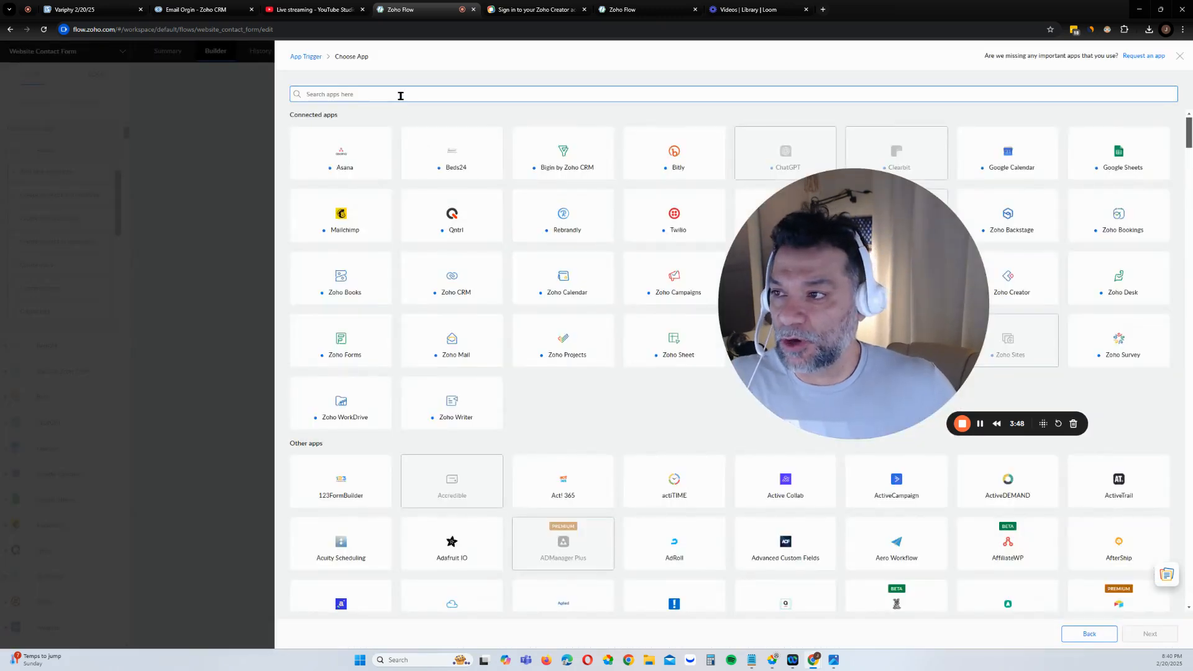
{"action": "type", "text": "form"}
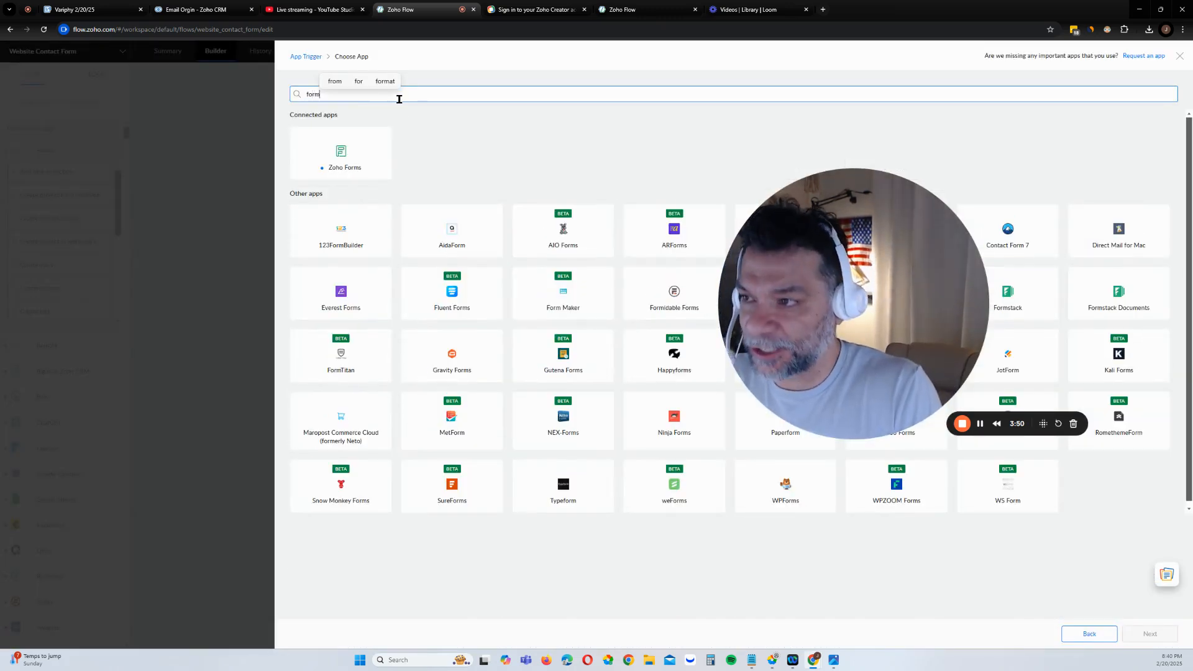
{"action": "left_click", "coordinate": [349, 163]}
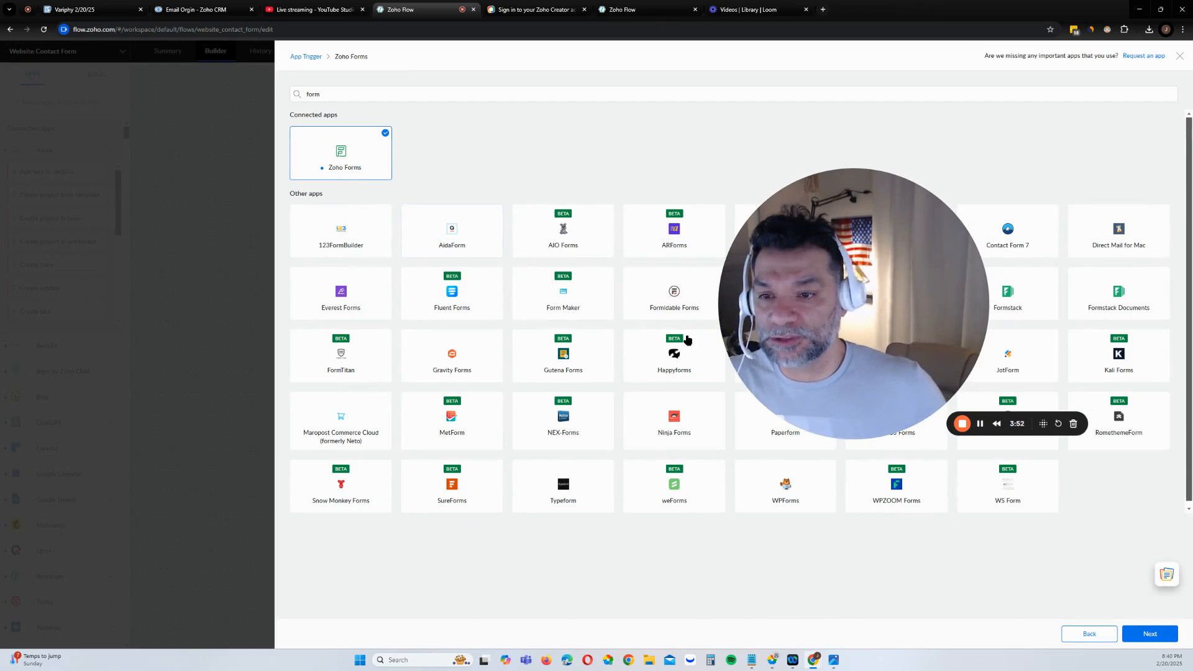
{"action": "left_click", "coordinate": [1166, 637]}
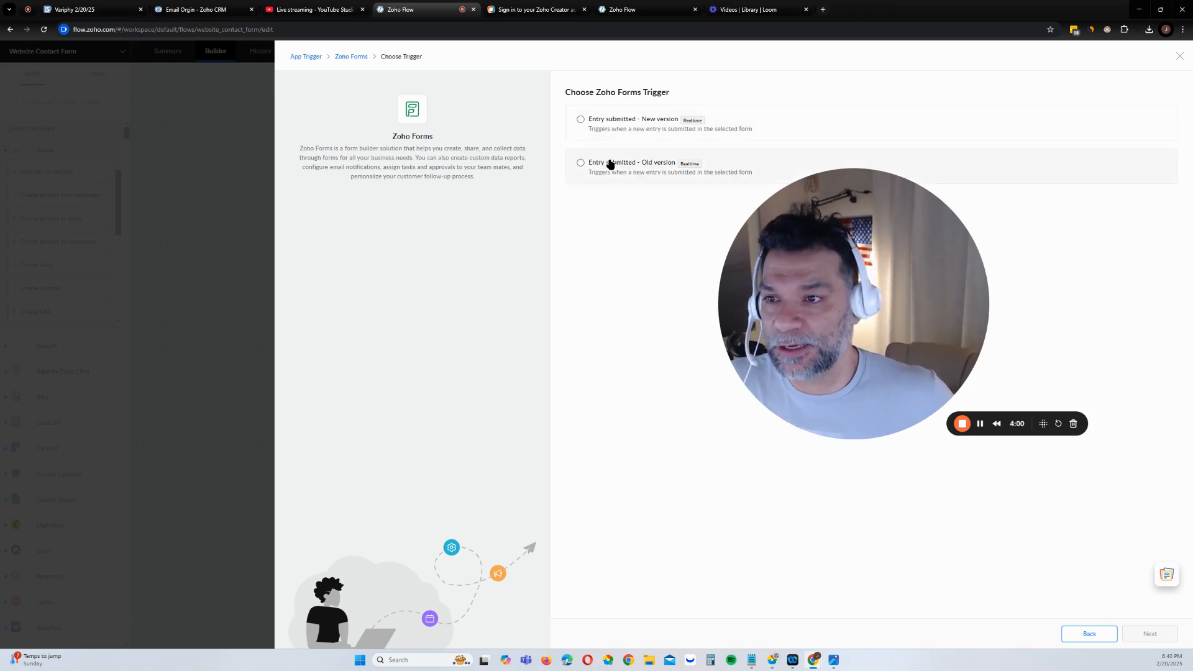
{"action": "left_click", "coordinate": [596, 126]}
{"action": "left_click", "coordinate": [1160, 638]}
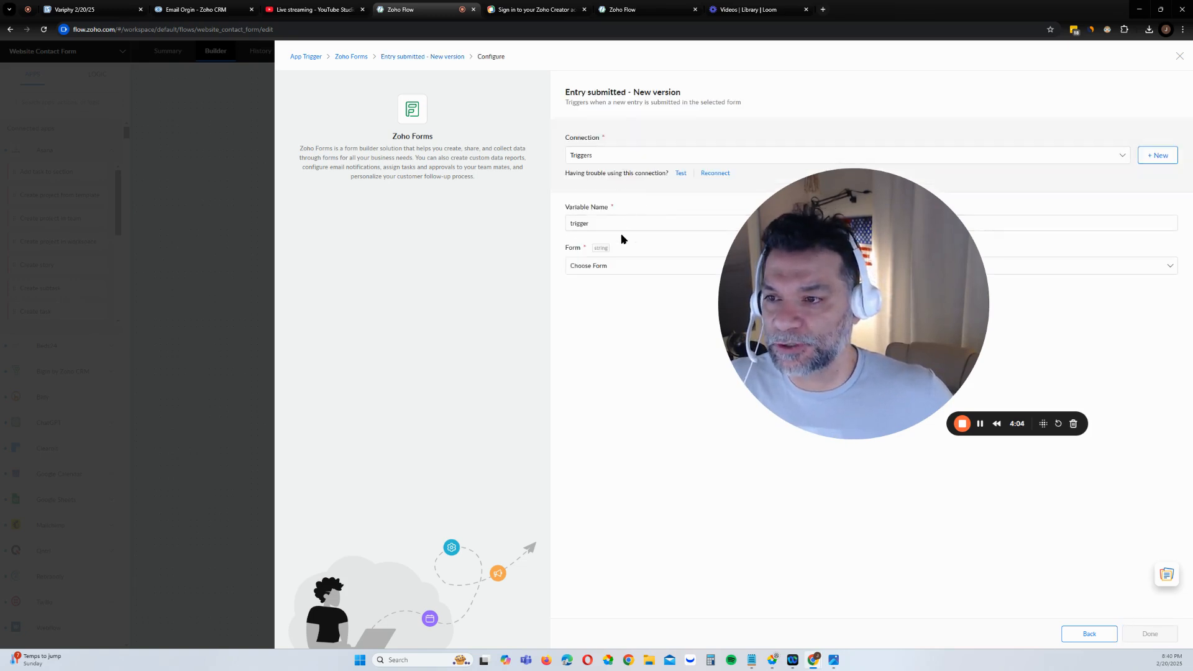
Select the Contact Us form for the trigger and save it
{"action": "left_click", "coordinate": [623, 267]}
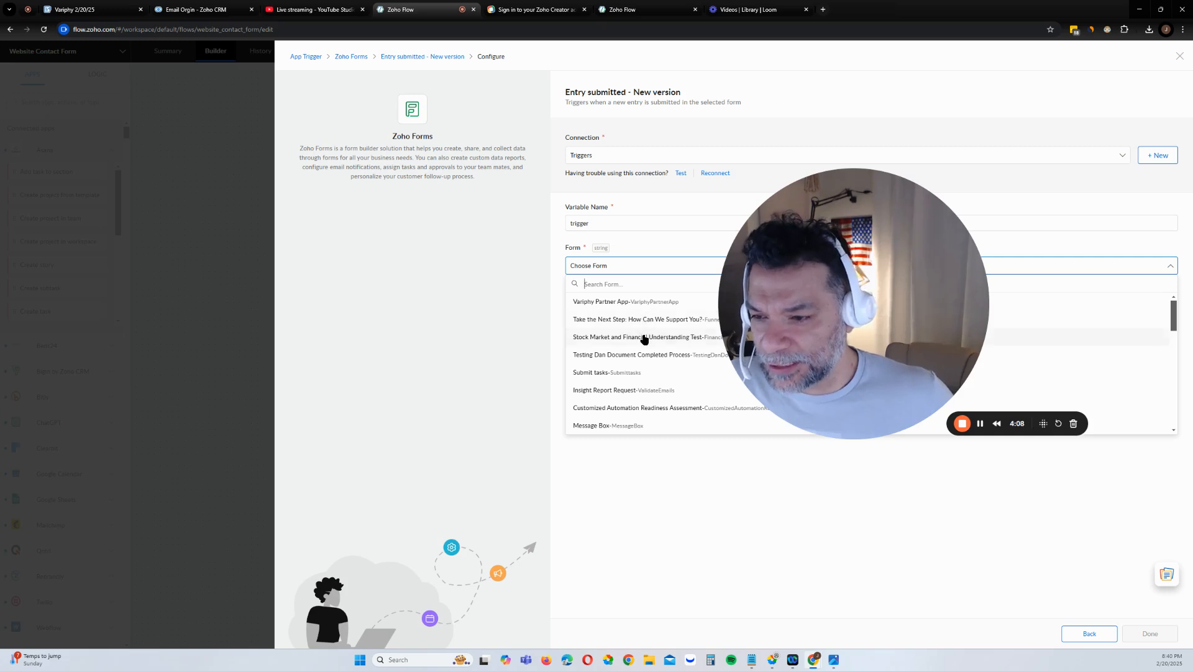
{"action": "scroll", "coordinate": [643, 338], "scroll_direction": "down", "scroll_amount": 1}
{"action": "scroll", "coordinate": [643, 341], "scroll_direction": "down", "scroll_amount": 3}
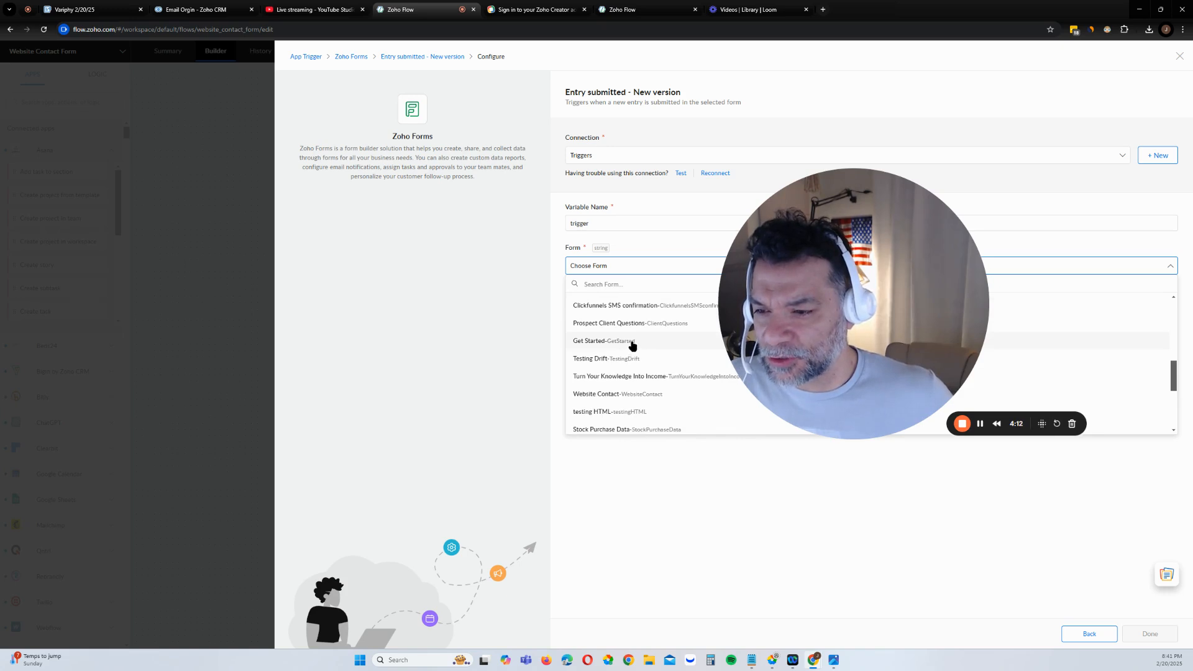
{"action": "scroll", "coordinate": [634, 341], "scroll_direction": "down", "scroll_amount": 1}
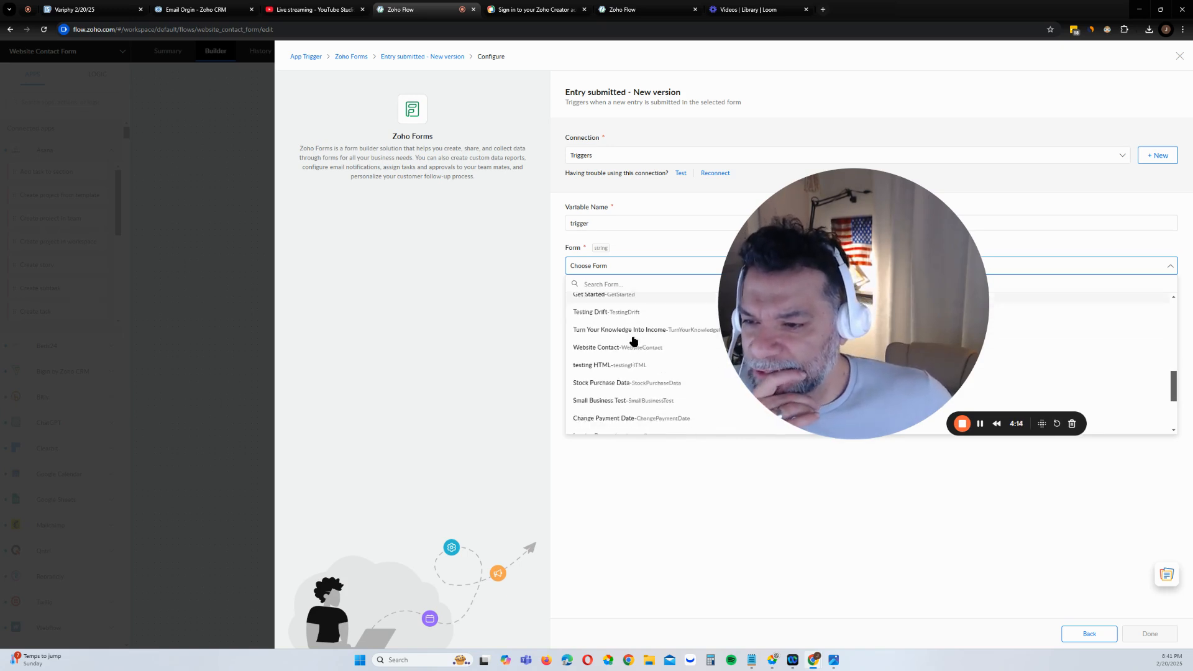
{"action": "scroll", "coordinate": [634, 341], "scroll_direction": "down", "scroll_amount": 1}
{"action": "scroll", "coordinate": [634, 341], "scroll_direction": "down", "scroll_amount": 1}
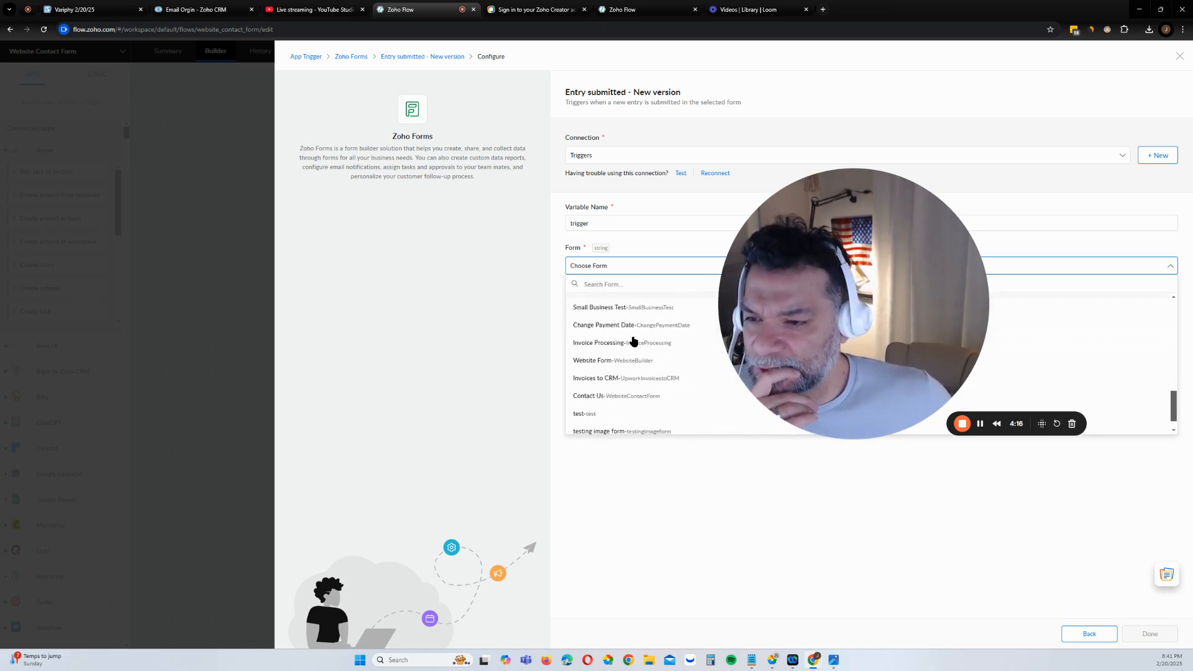
{"action": "scroll", "coordinate": [633, 341], "scroll_direction": "down", "scroll_amount": 1}
{"action": "left_click", "coordinate": [631, 374]}
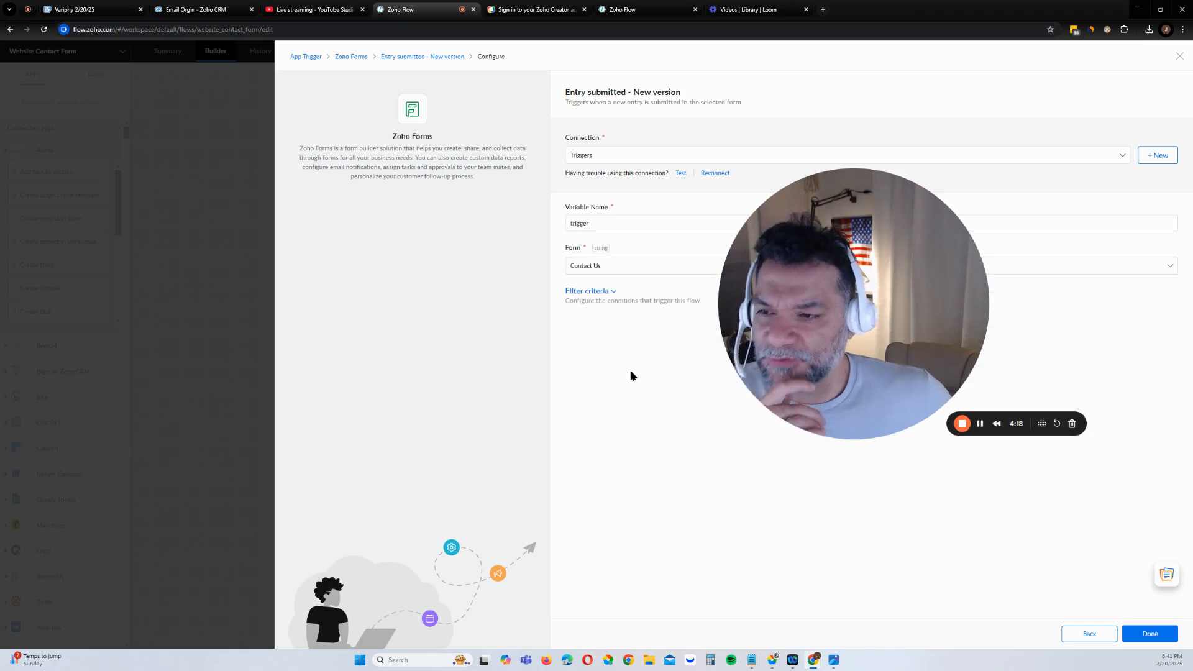
{"action": "left_click", "coordinate": [1151, 633]}
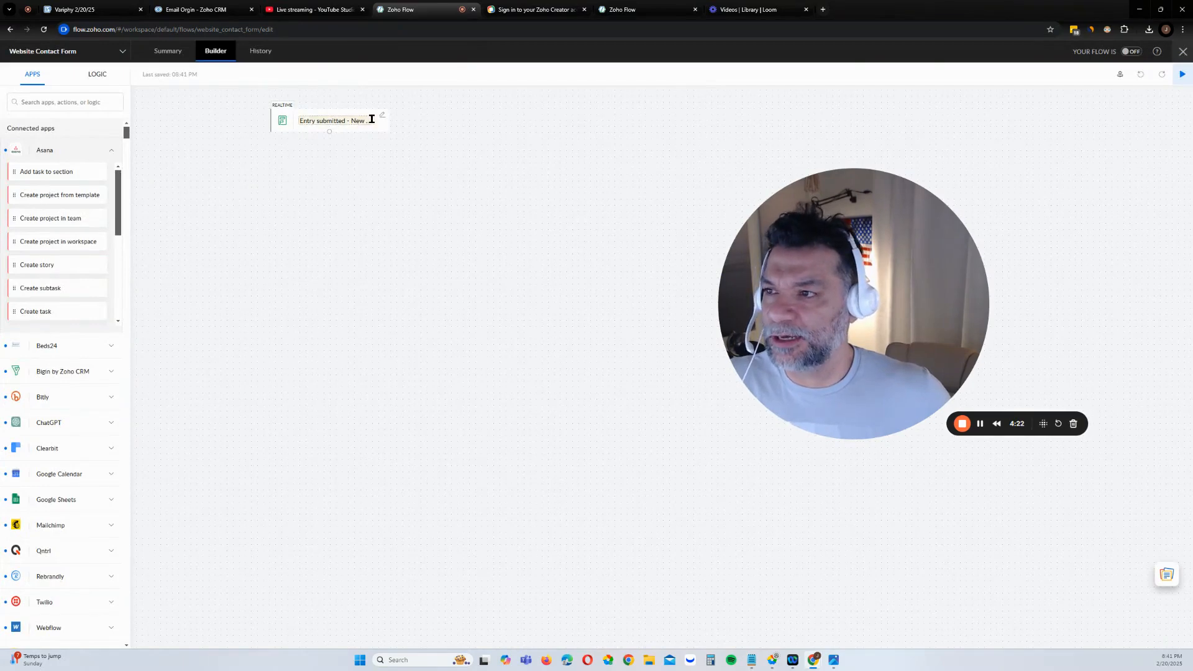
Add a Decision below the trigger with condition1 'Name - First is null', then try enabling the flow
{"action": "left_click", "coordinate": [97, 75]}
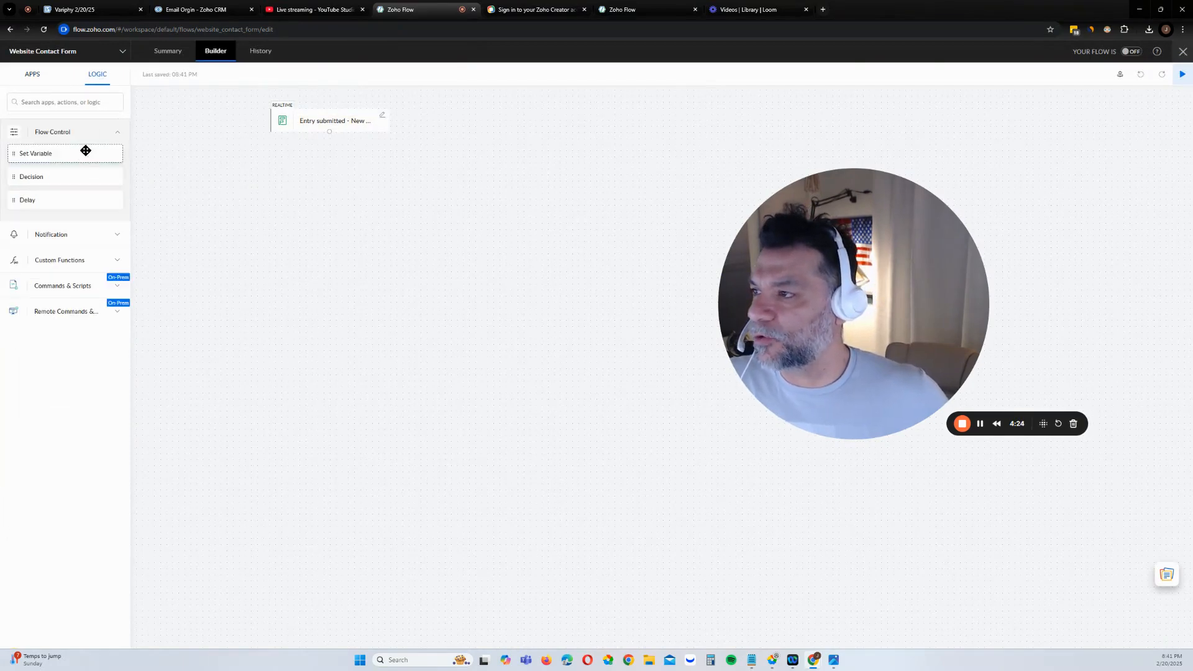
{"action": "left_click_drag", "start_coordinate": [106, 173], "coordinate": [358, 186]}
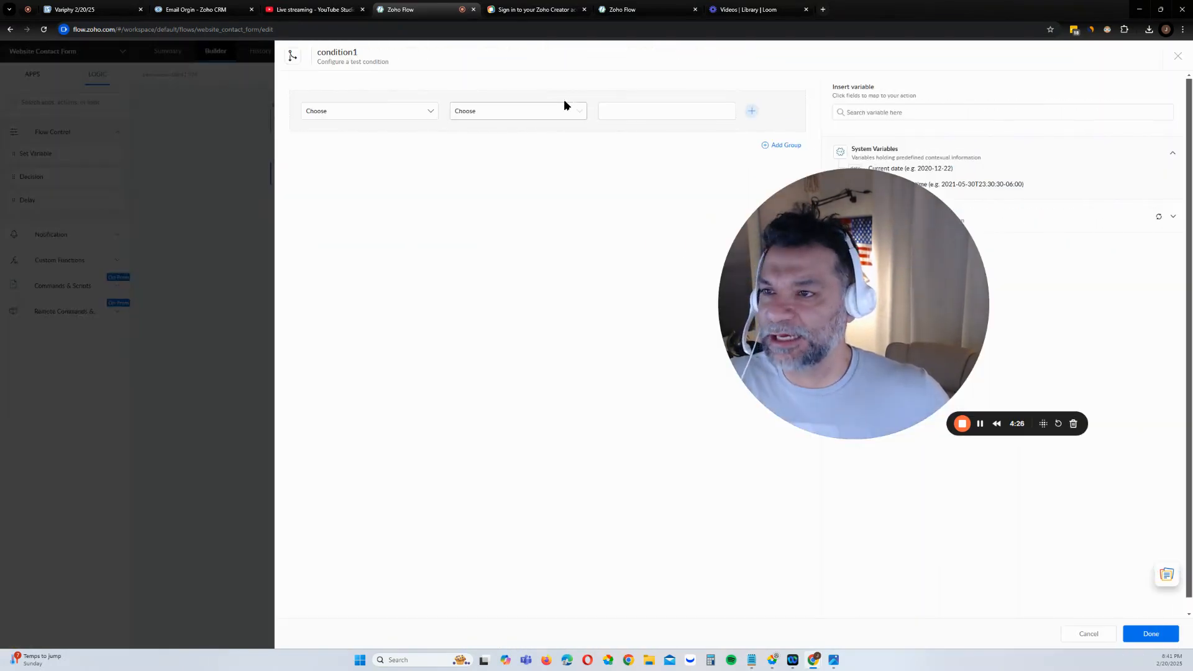
{"action": "left_click", "coordinate": [385, 112]}
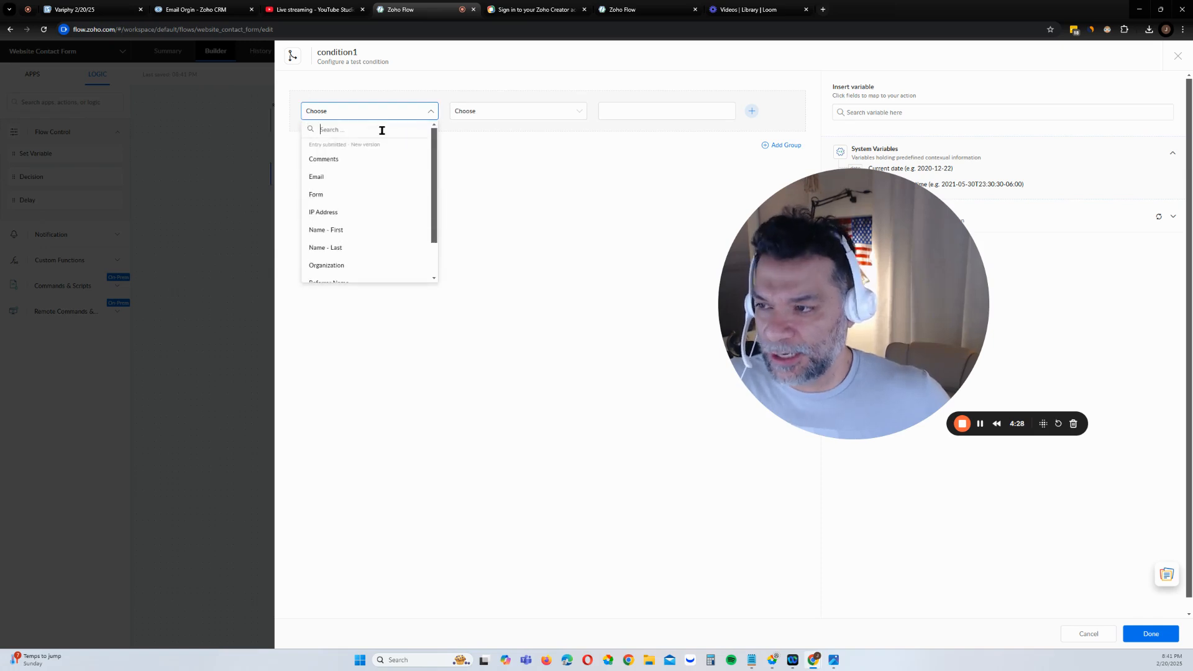
{"action": "scroll", "coordinate": [391, 180], "scroll_direction": "down", "scroll_amount": 3}
{"action": "scroll", "coordinate": [389, 215], "scroll_direction": "up", "scroll_amount": 3}
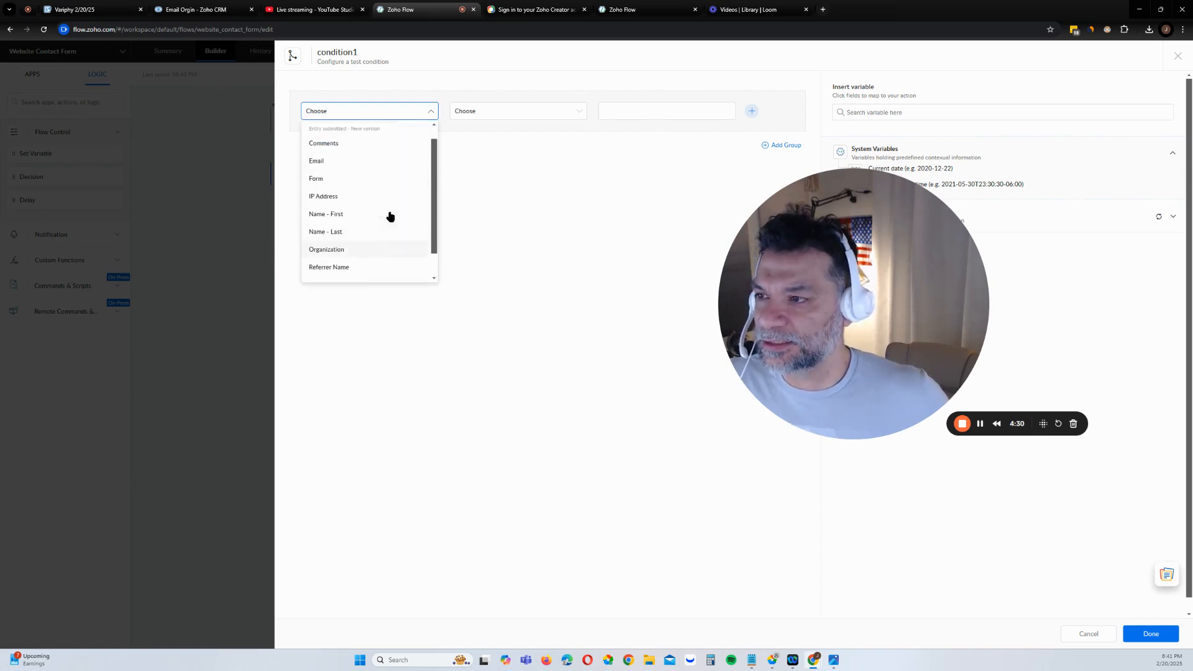
{"action": "scroll", "coordinate": [391, 224], "scroll_direction": "down", "scroll_amount": 3}
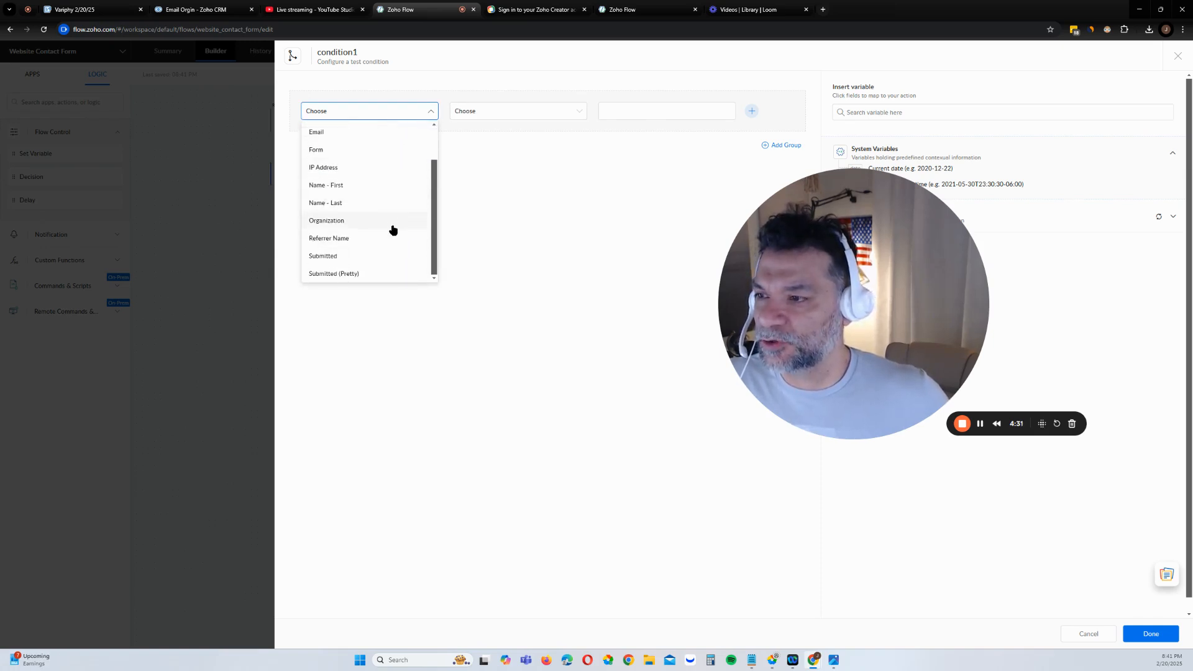
{"action": "left_click", "coordinate": [391, 186]}
{"action": "left_click", "coordinate": [494, 112]}
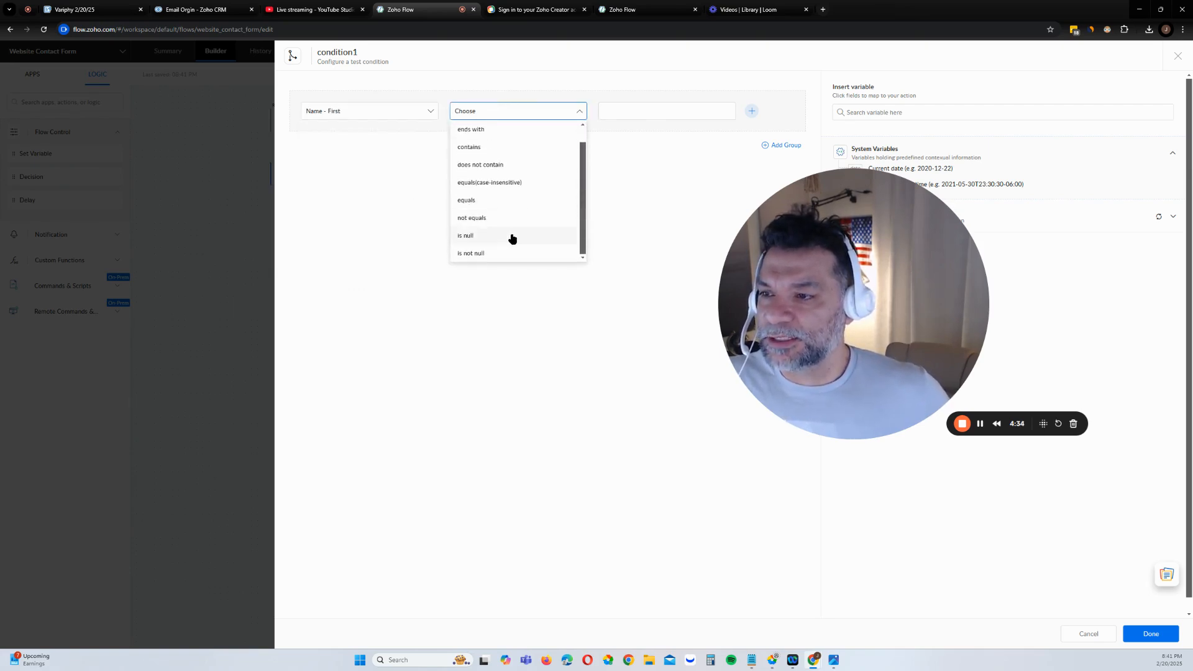
{"action": "left_click", "coordinate": [510, 239]}
{"action": "left_click", "coordinate": [1177, 633]}
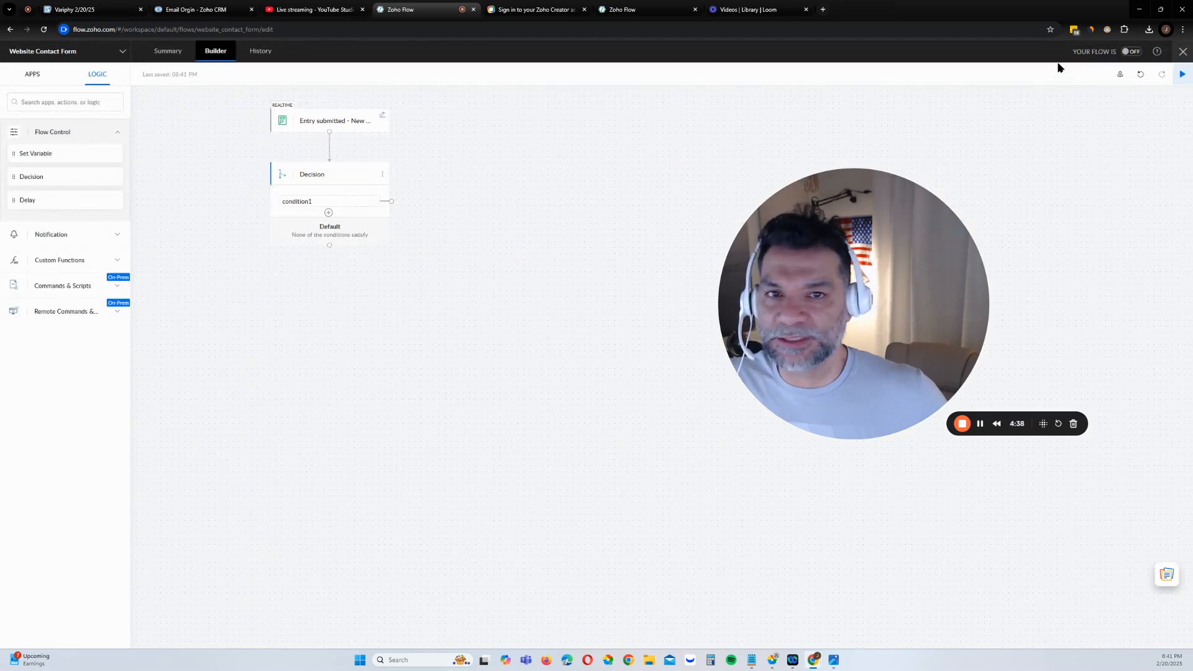
{"action": "left_click", "coordinate": [1130, 52]}
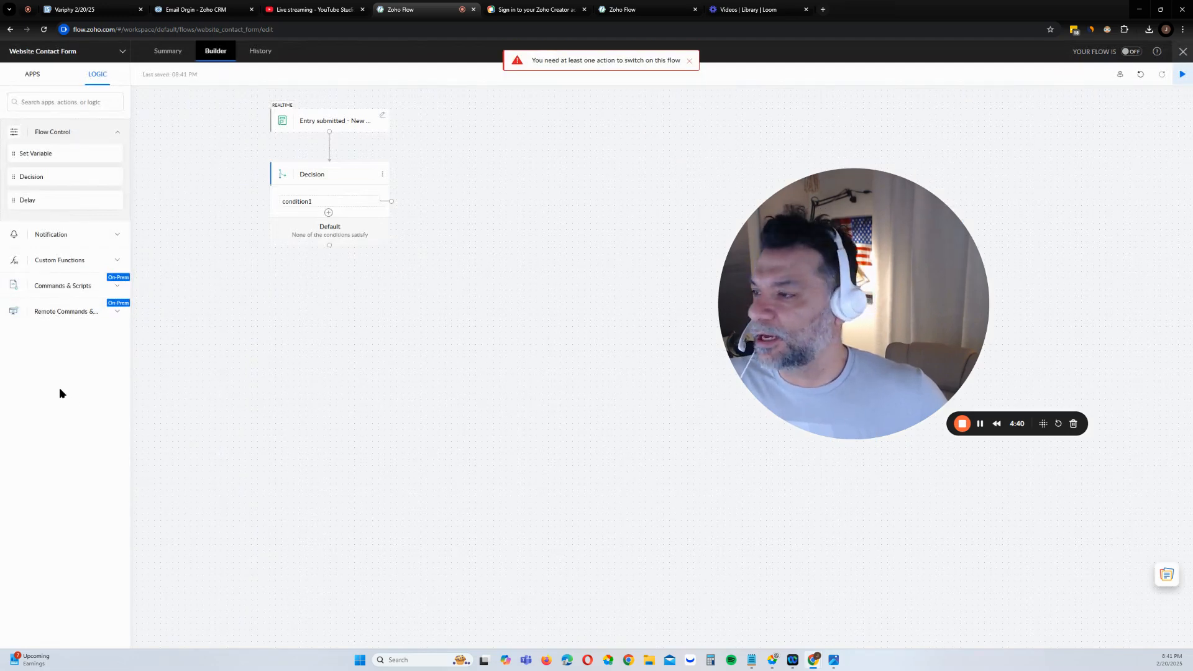
Add a Send Email step after condition1, sending from the automations address
{"action": "left_click", "coordinate": [69, 236]}
{"action": "left_click_drag", "start_coordinate": [58, 180], "coordinate": [472, 236]}
{"action": "left_click", "coordinate": [419, 137]}
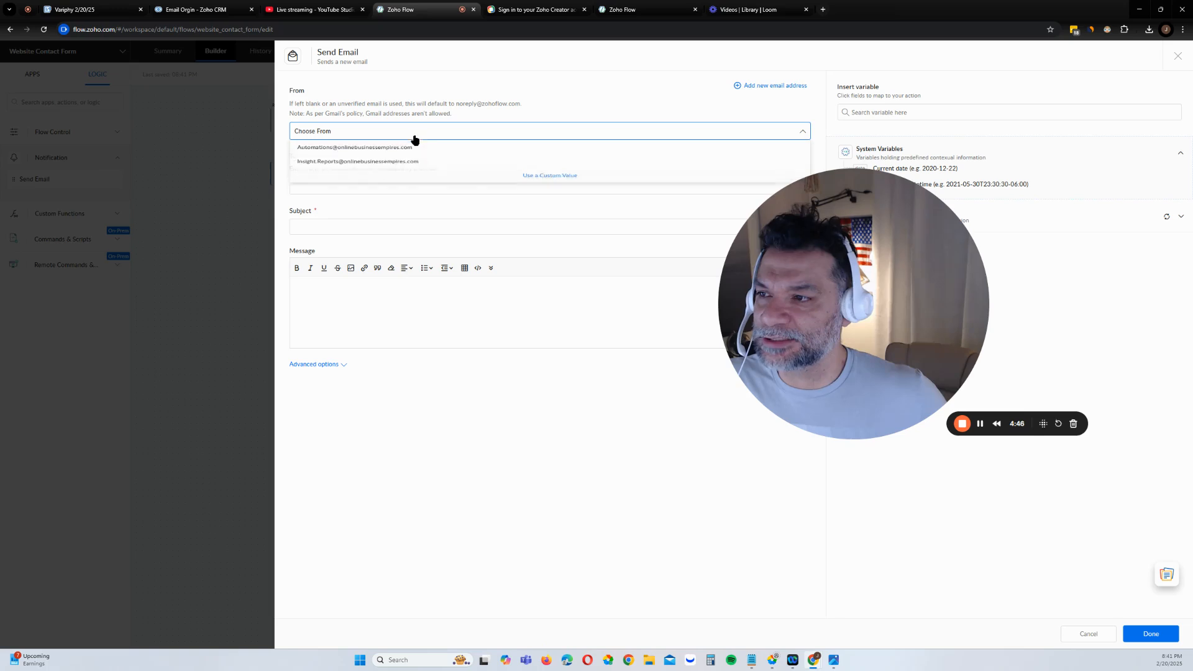
{"action": "left_click", "coordinate": [410, 154]}
Address it to the dev team's e-mail with subject 'Testing Contact Form' and message 'Testing'
{"action": "left_click", "coordinate": [401, 185]}
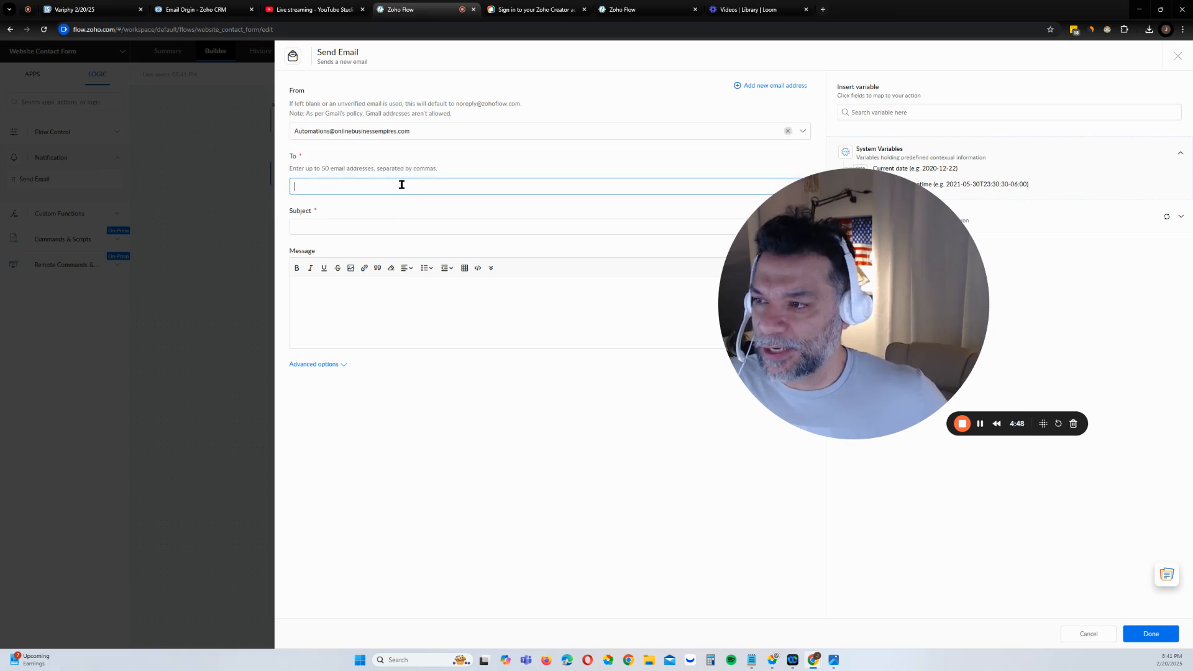
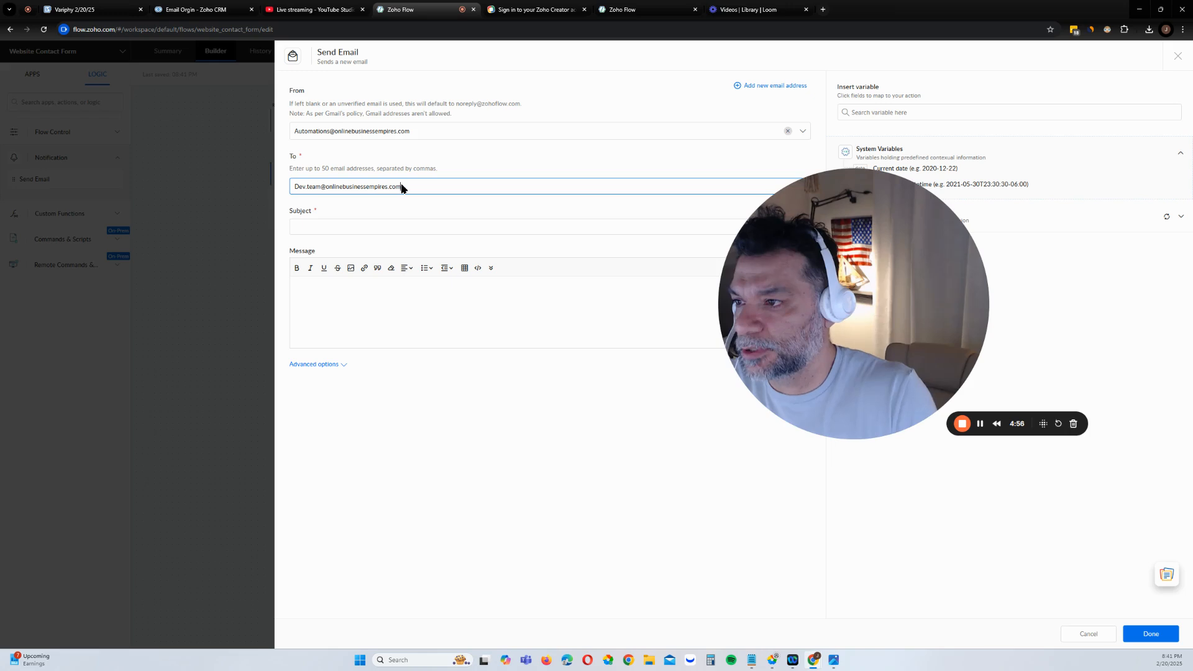
{"action": "left_click", "coordinate": [397, 226]}
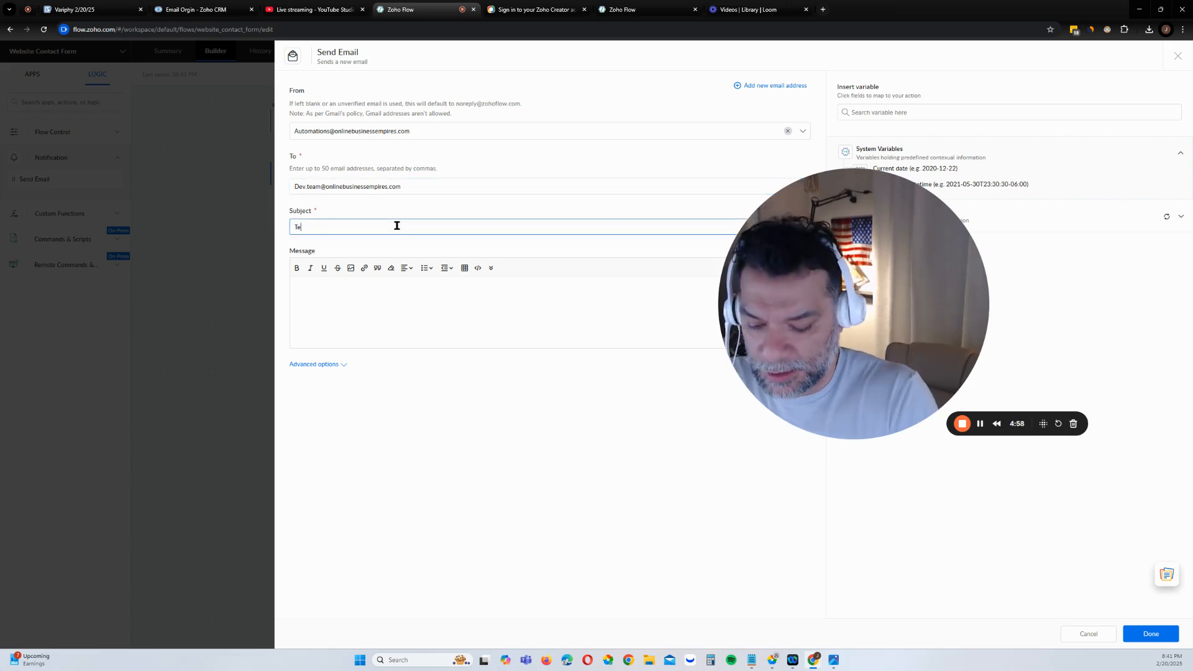
{"action": "type", "text": "Testing Contact "}
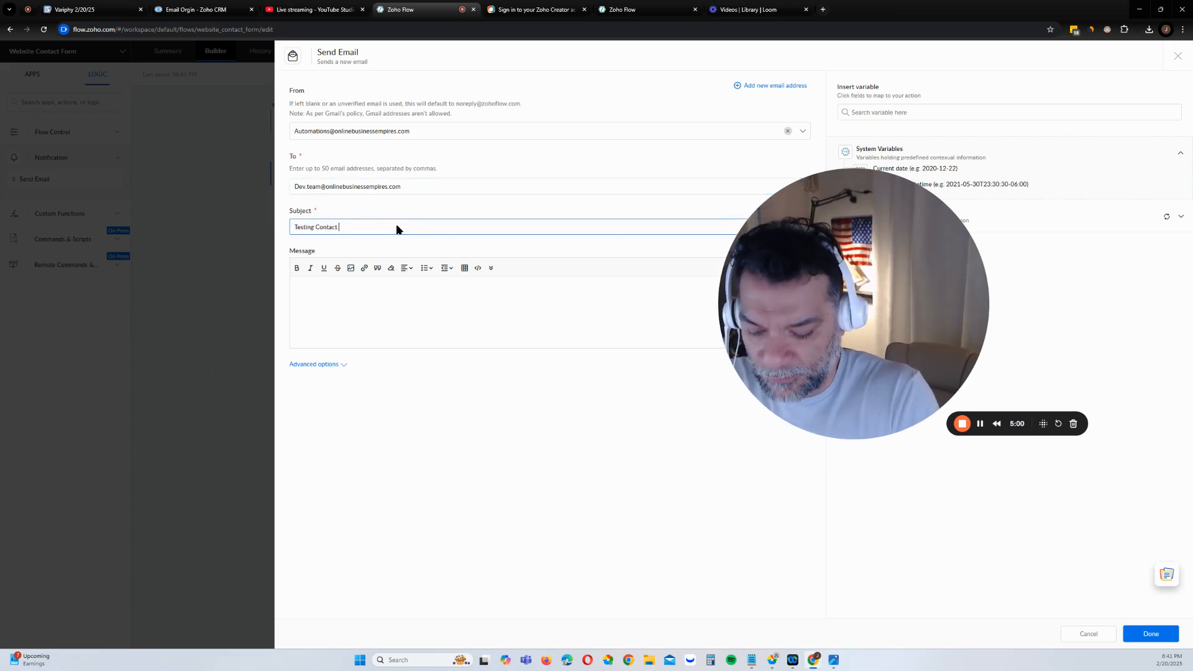
{"action": "type", "text": "Form"}
{"action": "left_click", "coordinate": [430, 331]}
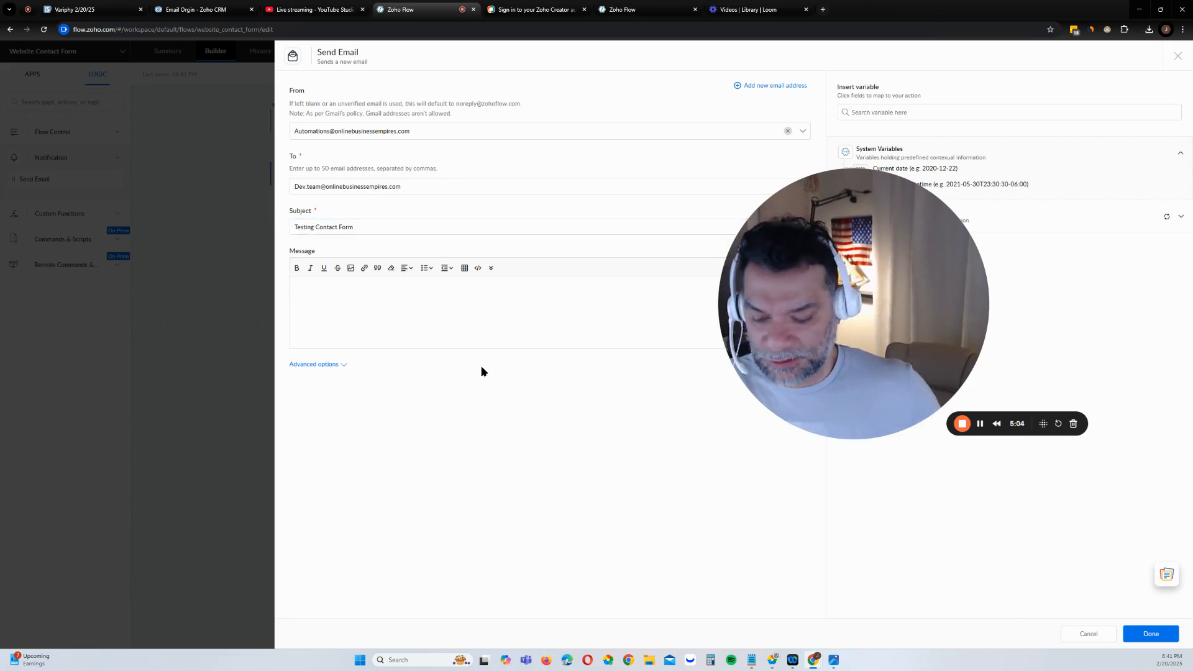
{"action": "type", "text": "Testing"}
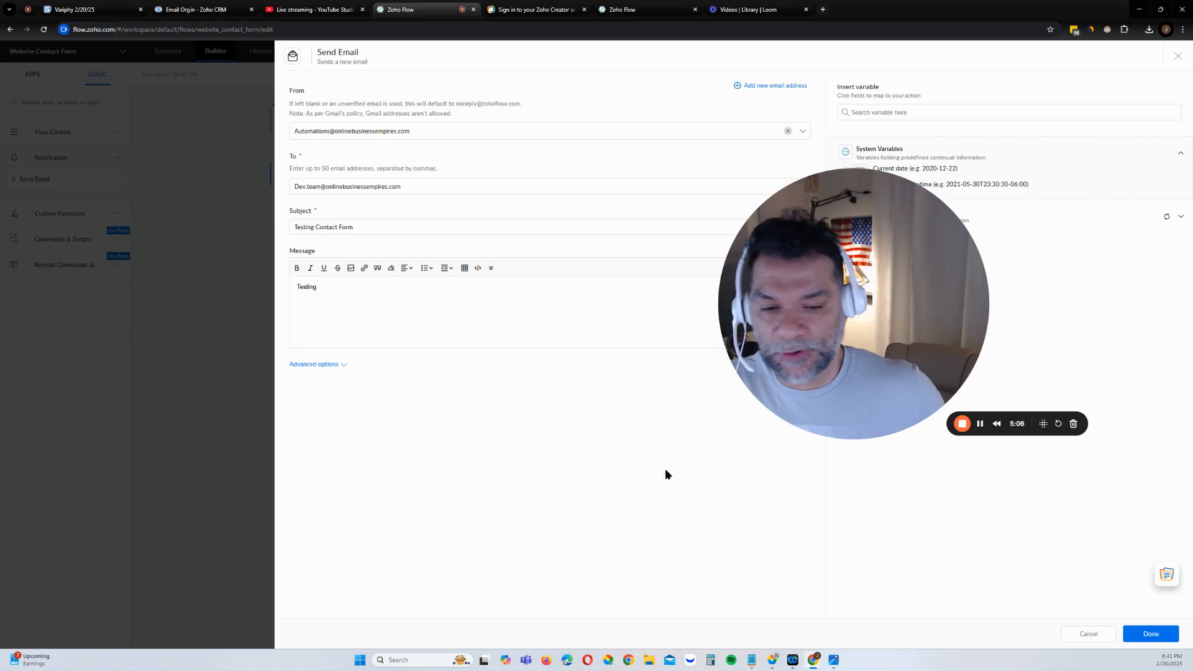
{"action": "left_click", "coordinate": [1148, 630]}
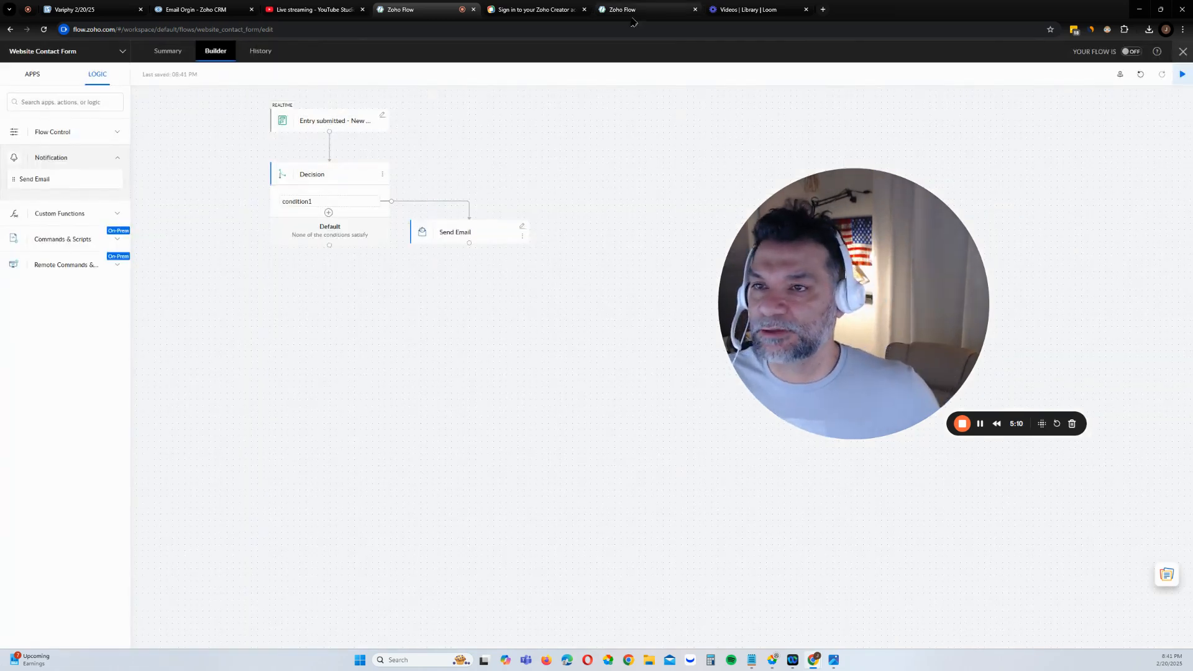
Open onlinebusinessempires.com in a new tab and go to its Contact Us form
{"action": "left_click", "coordinate": [822, 9]}
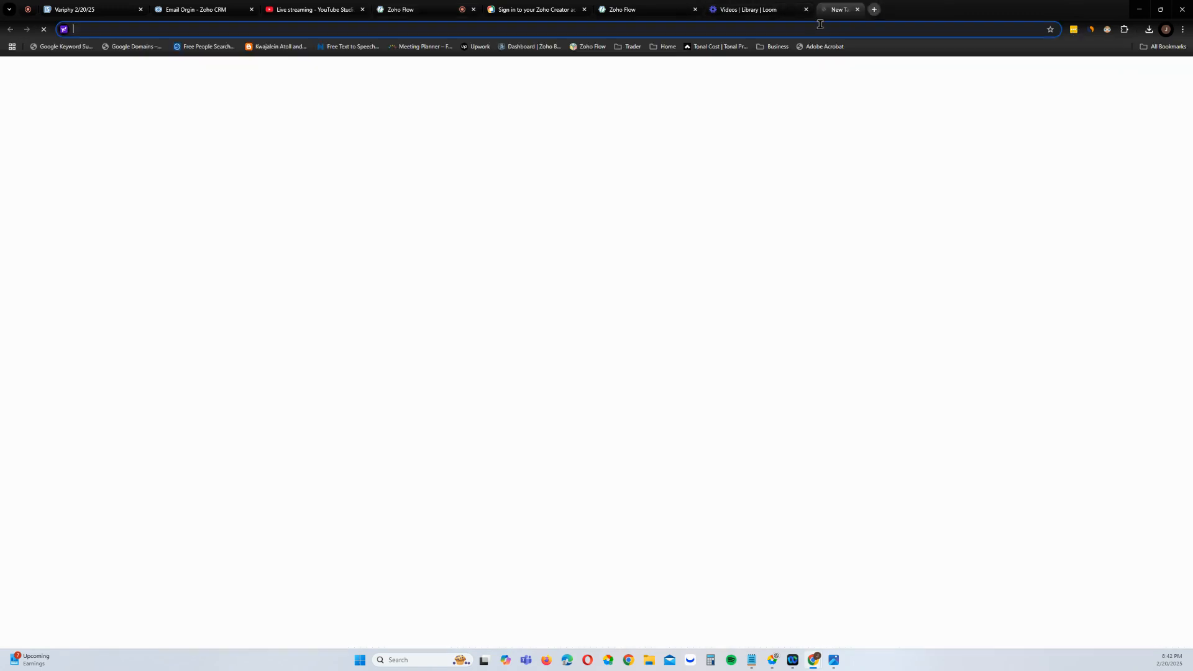
{"action": "type", "text": "onlinebusinessempires.com"}
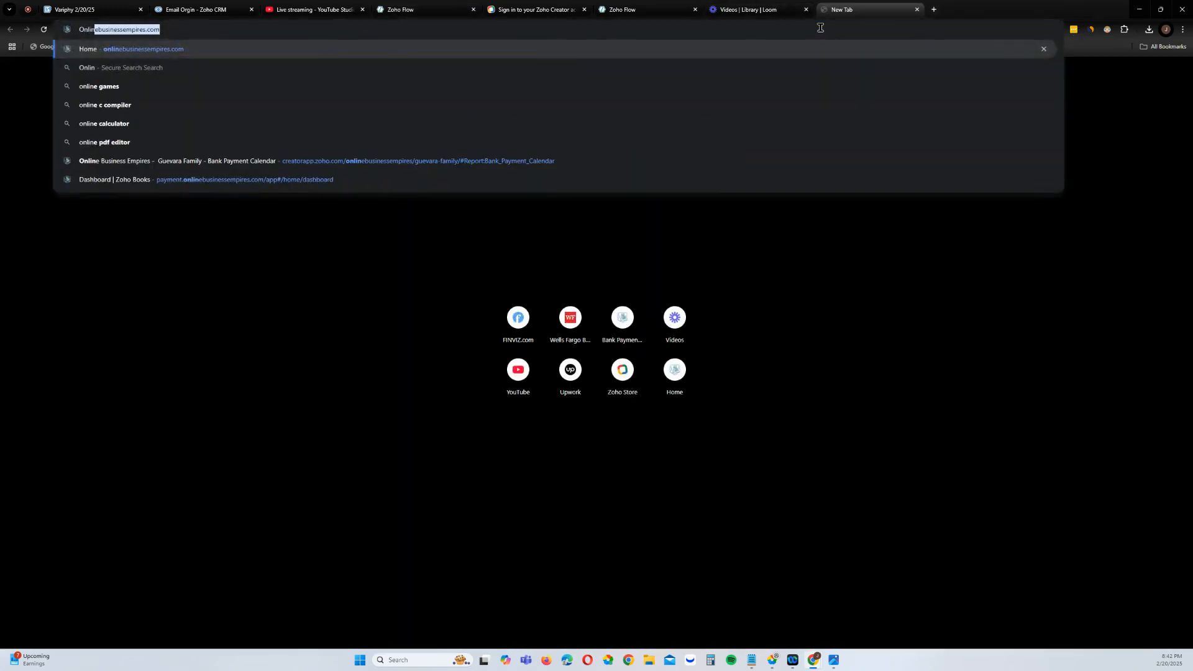
{"action": "key", "text": "Return"}
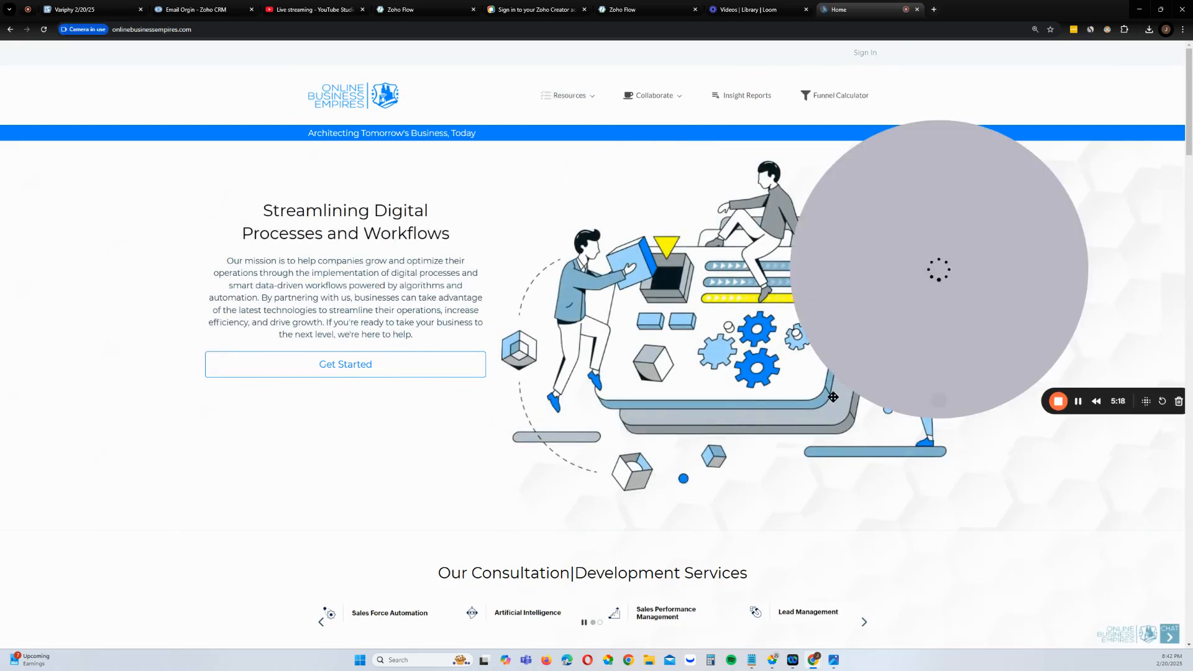
{"action": "mouse_move", "coordinate": [654, 95]}
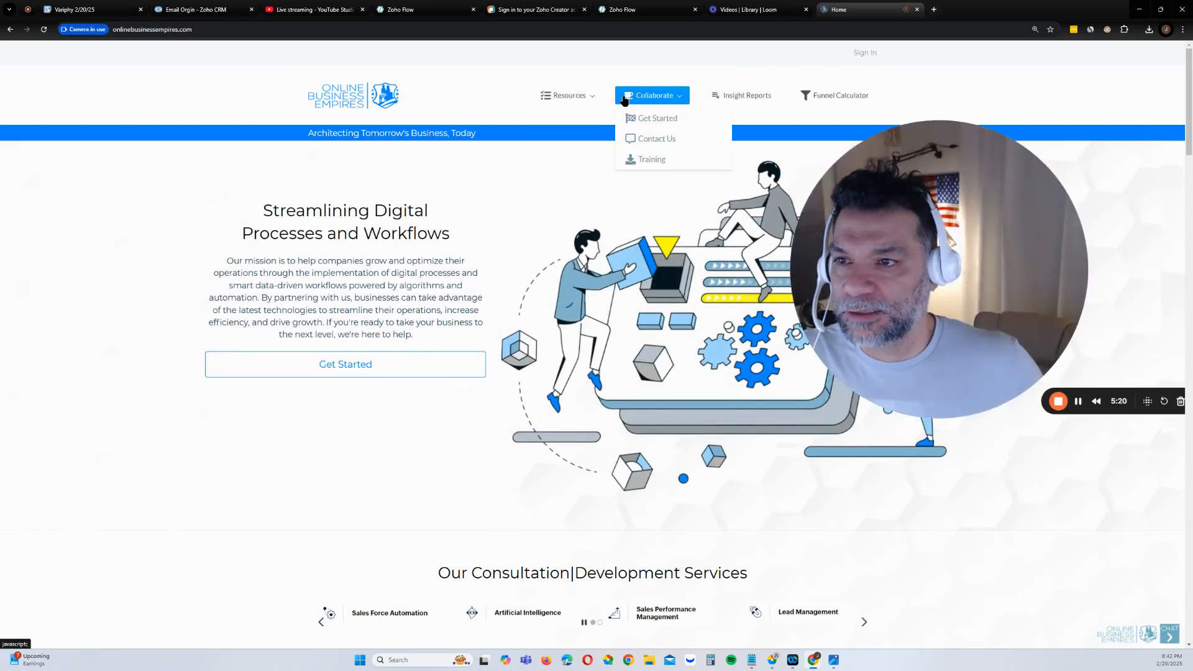
{"action": "left_click", "coordinate": [697, 142]}
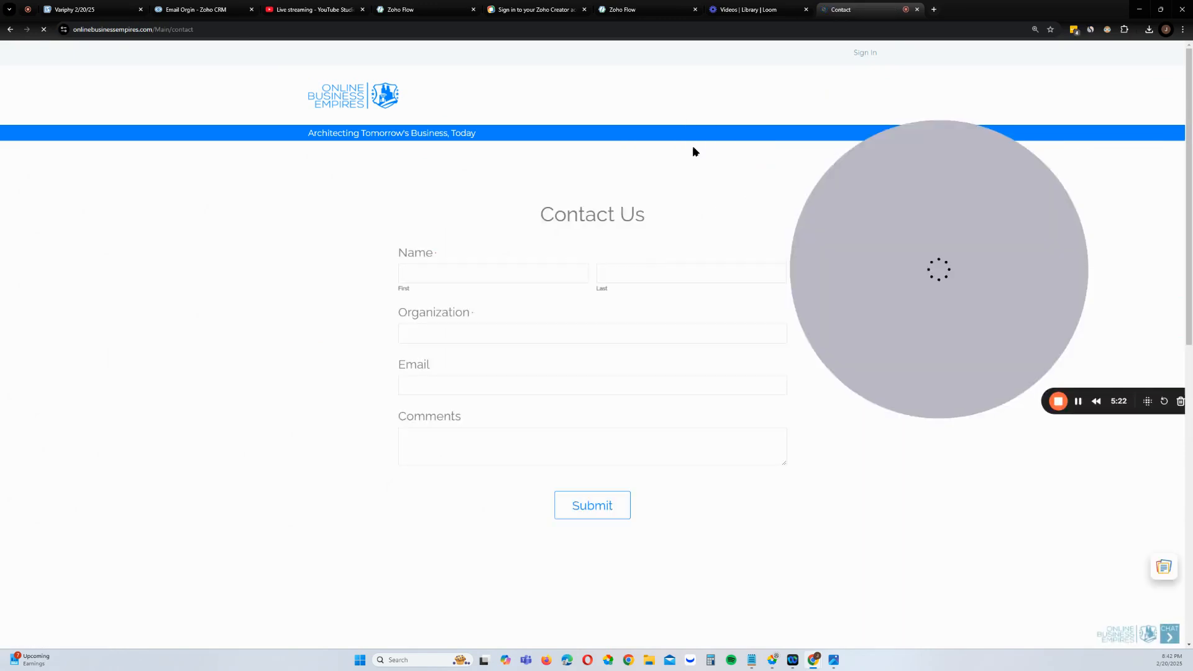
Fill the form with test values: 'testing', 'test', organization 'testing', an e-mail and comments
{"action": "type", "text": "tes"}
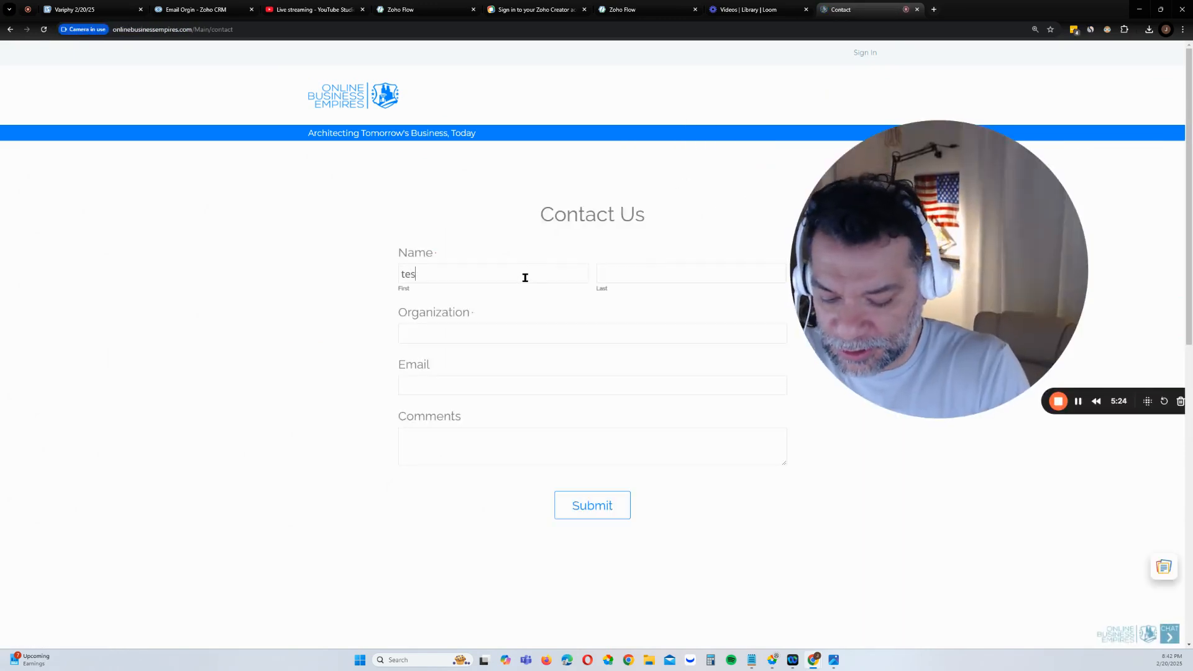
{"action": "type", "text": "ting"}
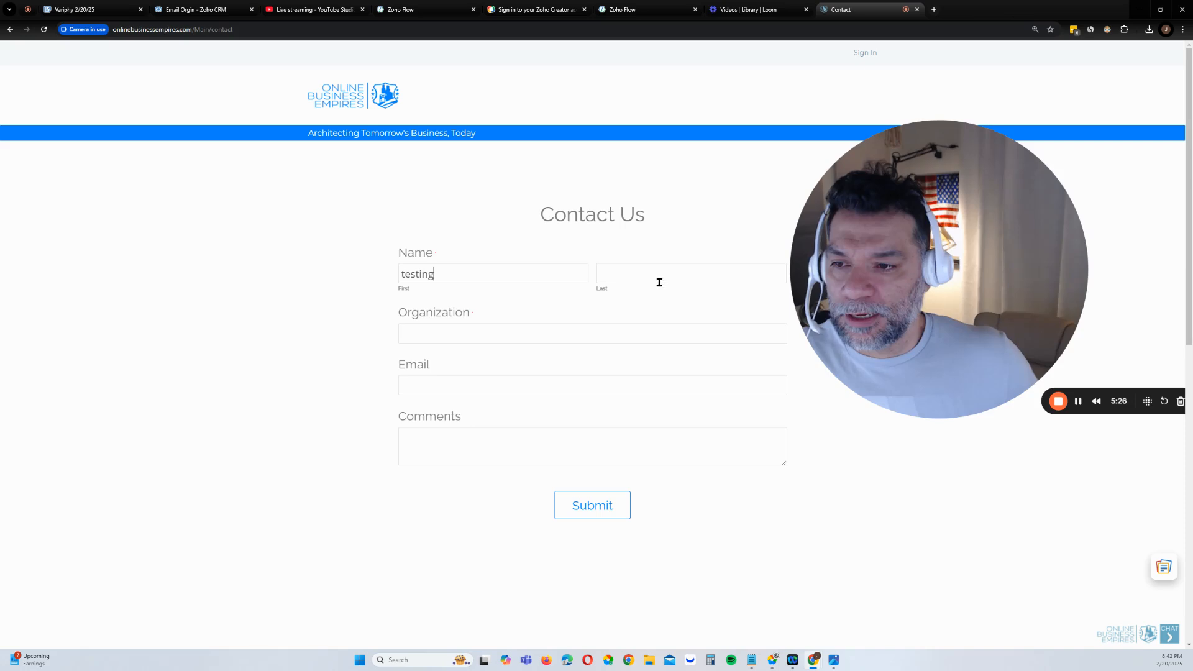
{"action": "left_click", "coordinate": [660, 274]}
{"action": "type", "text": "testing"}
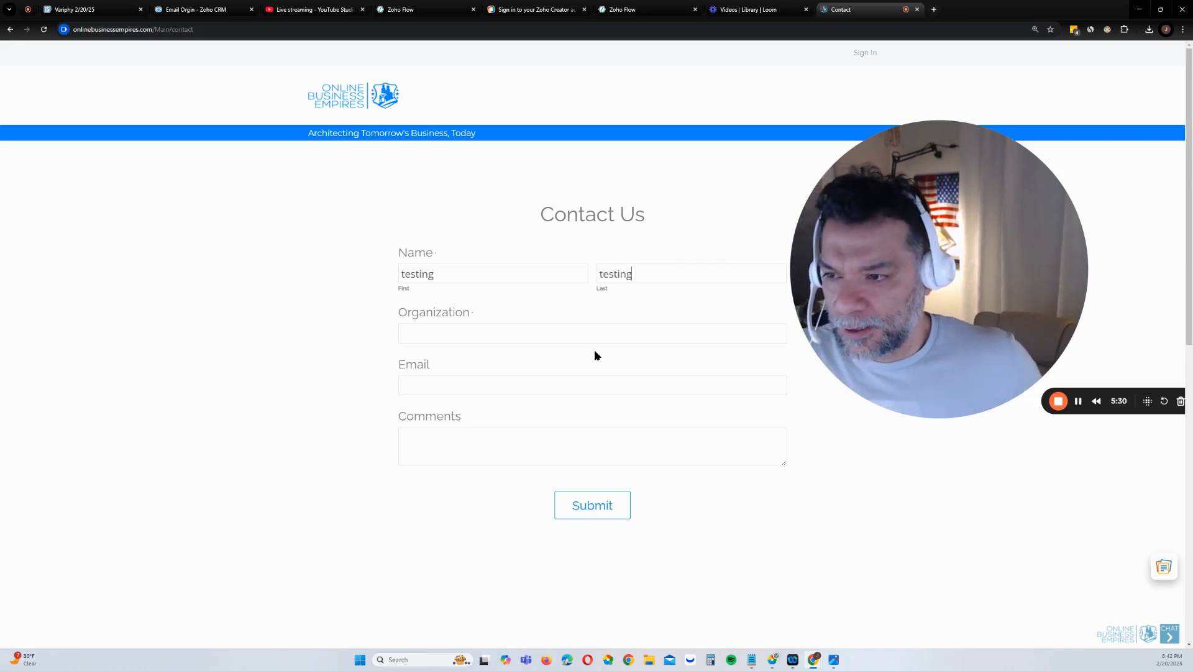
{"action": "left_click", "coordinate": [597, 331]}
{"action": "type", "text": "testing"}
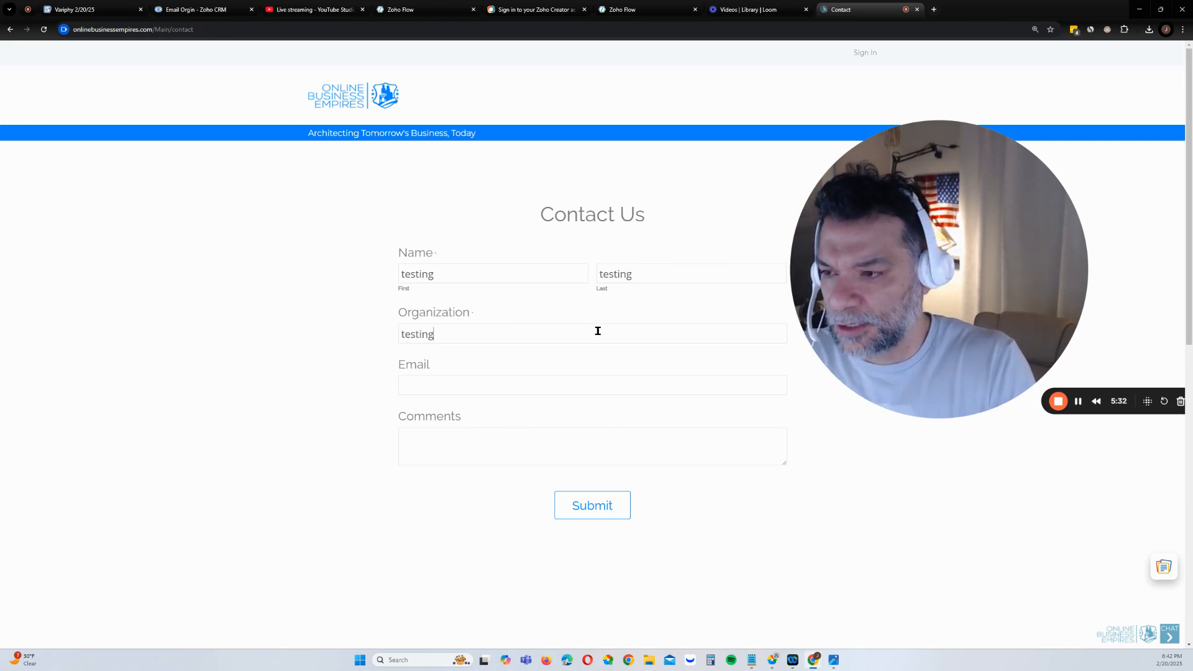
{"action": "type", "text": "H"}
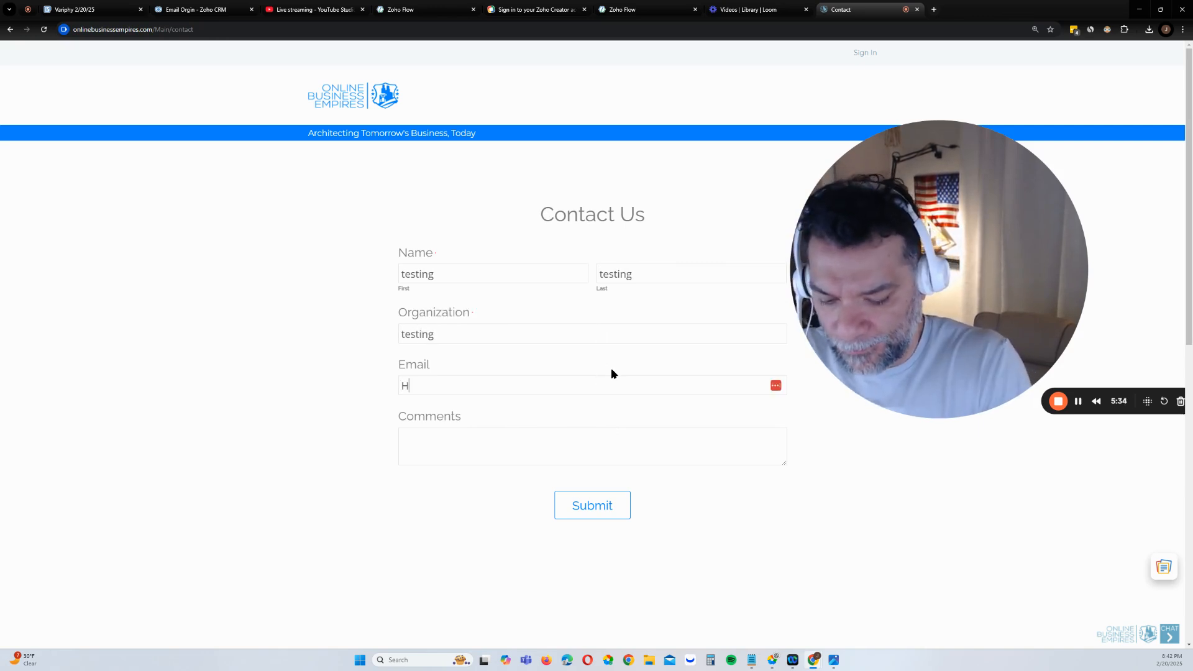
{"action": "type", "text": "ello@"}
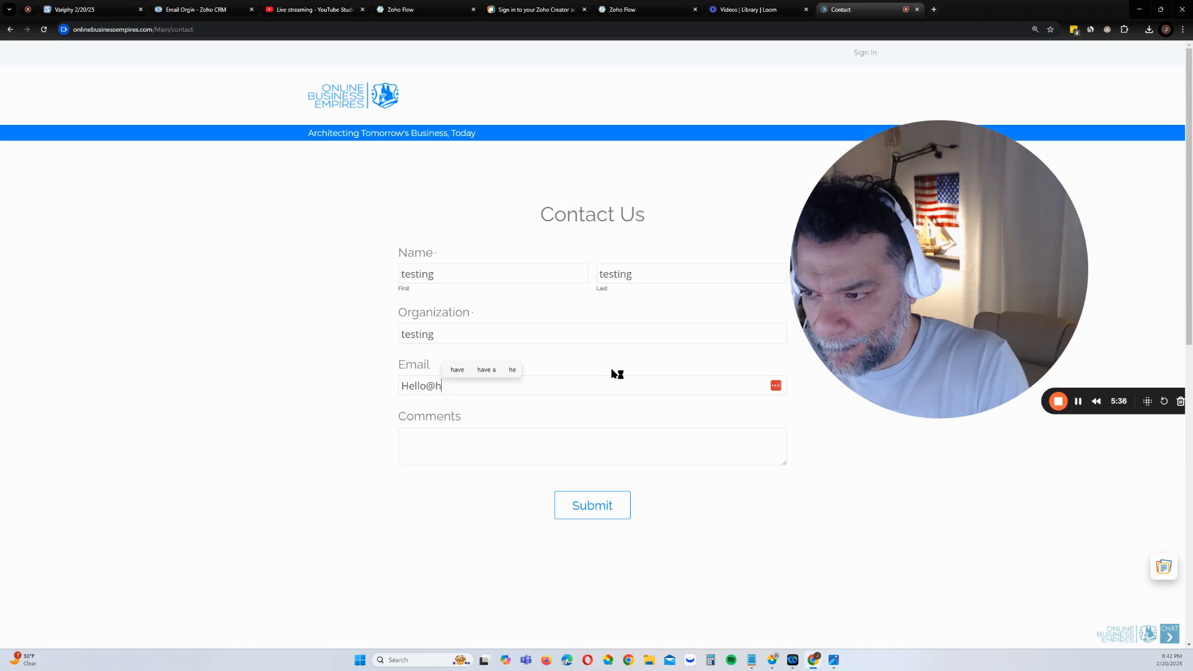
{"action": "type", "text": "hello.com "}
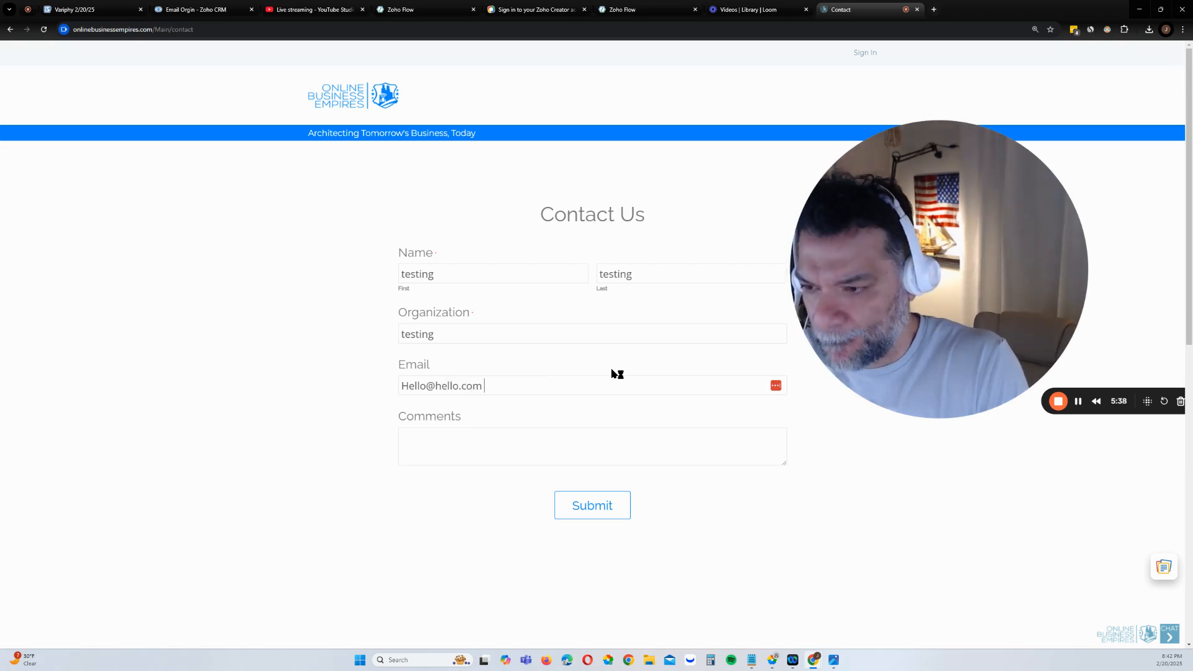
{"action": "type", "text": "testing"}
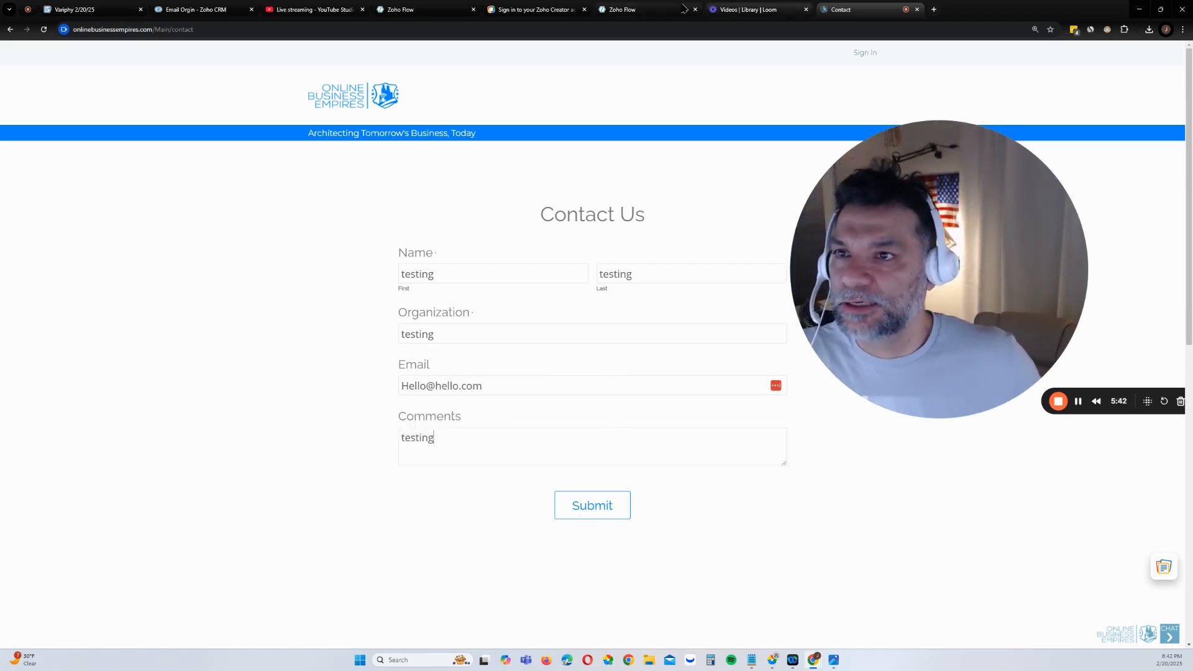
Return to the Website Contact Form builder and switch the flow on
{"action": "left_click", "coordinate": [643, 10]}
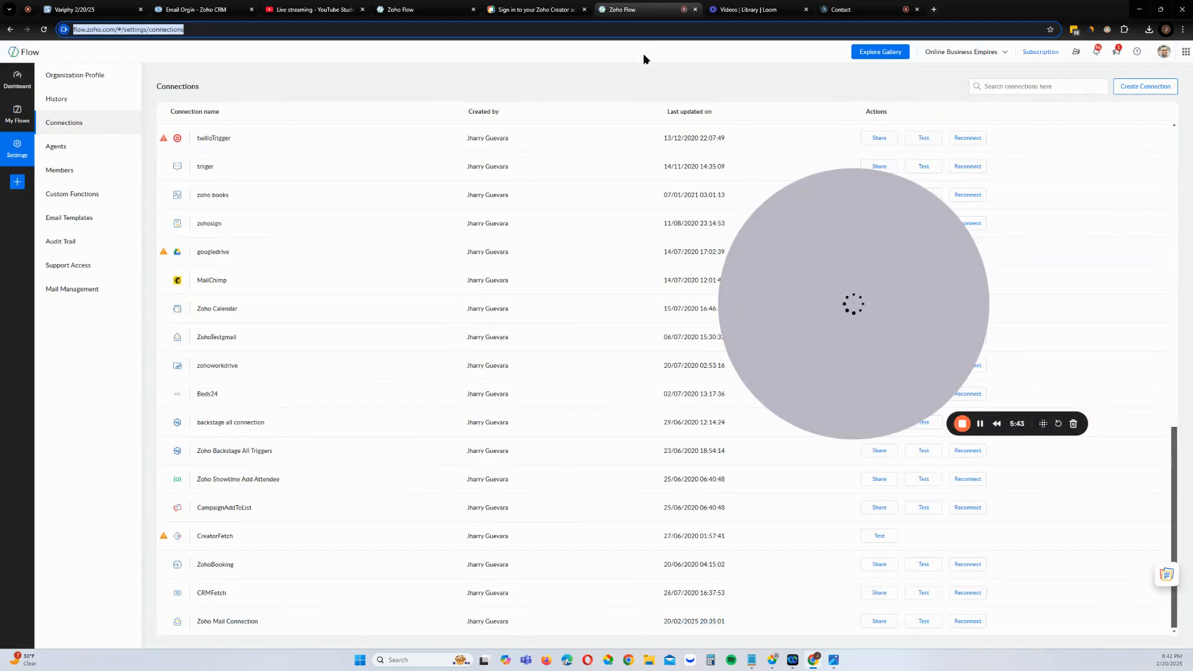
{"action": "left_click", "coordinate": [413, 9]}
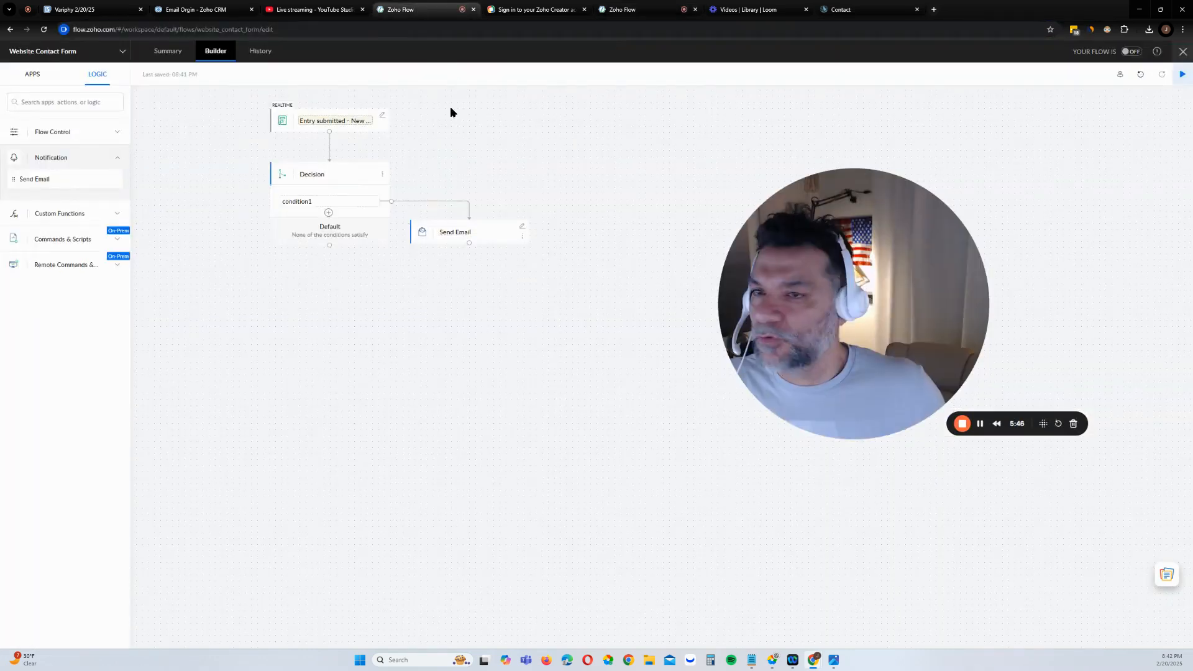
{"action": "left_click", "coordinate": [1131, 52]}
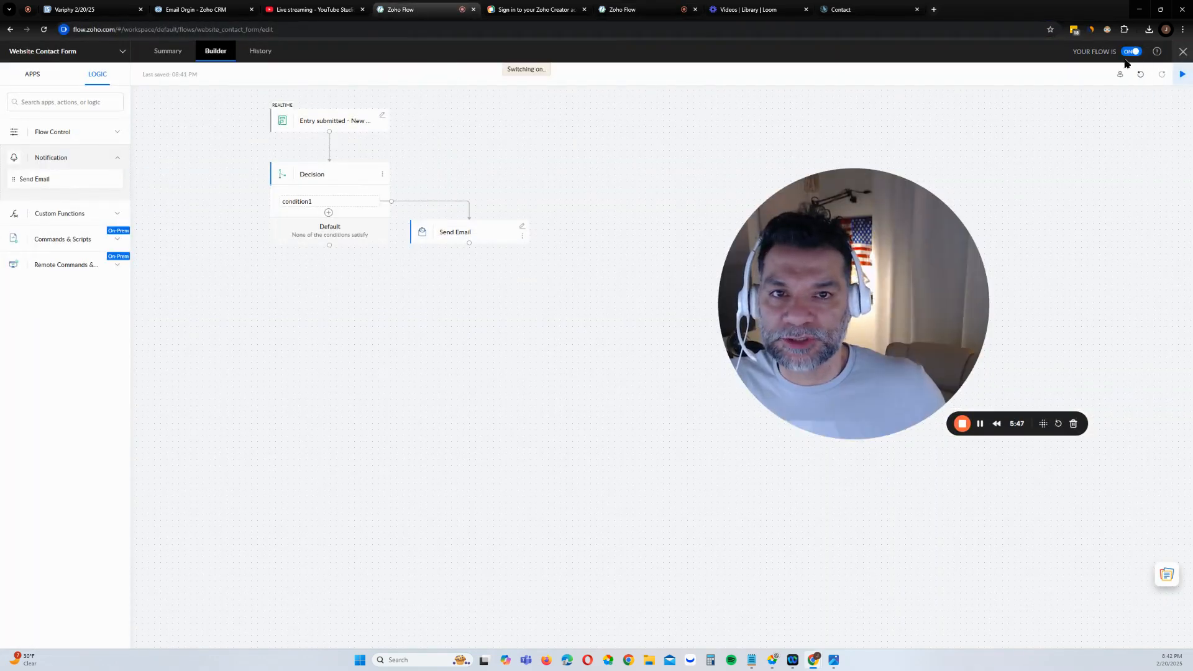
Open the flow's task history in a new tab and view it
{"action": "right_click", "coordinate": [261, 56]}
{"action": "left_click", "coordinate": [292, 67]}
{"action": "left_click", "coordinate": [529, 13]}
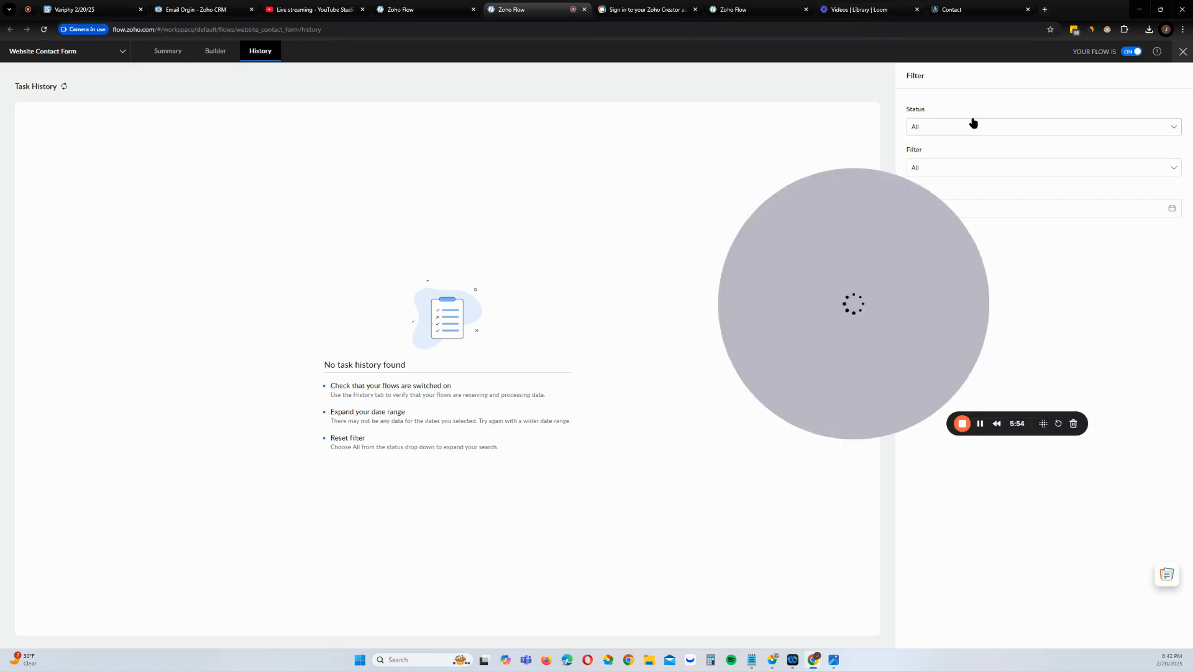
Submit the filled Contact Us form on the website and go back to Zoho Flow
{"action": "left_click", "coordinate": [964, 11]}
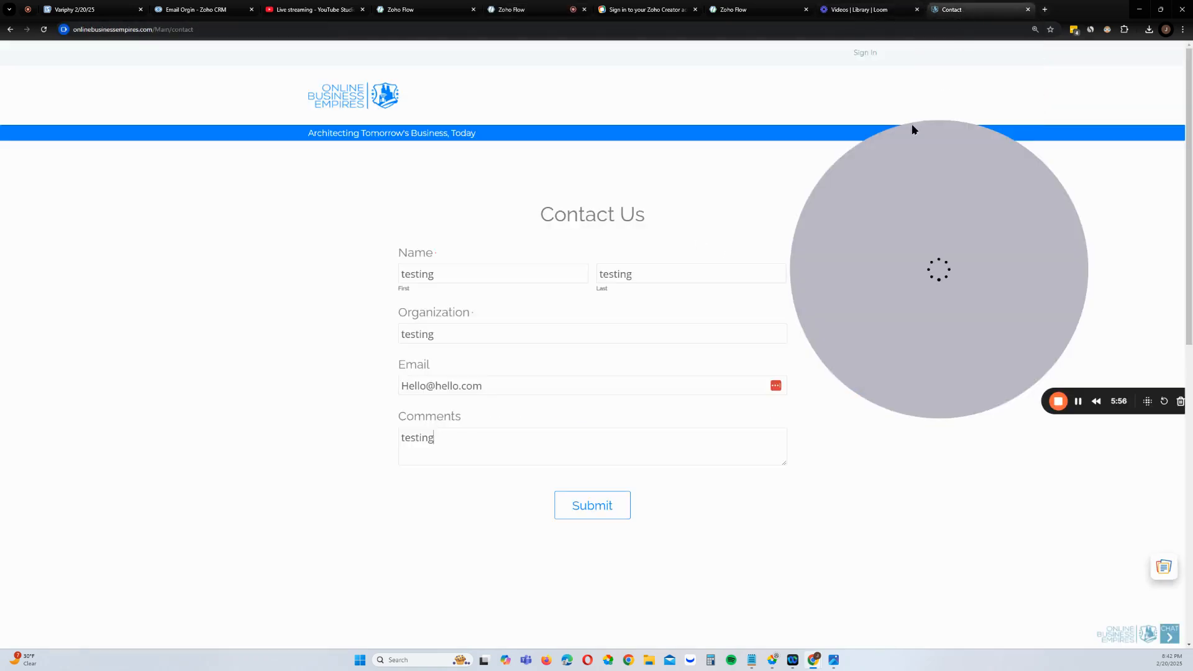
{"action": "left_click", "coordinate": [583, 513]}
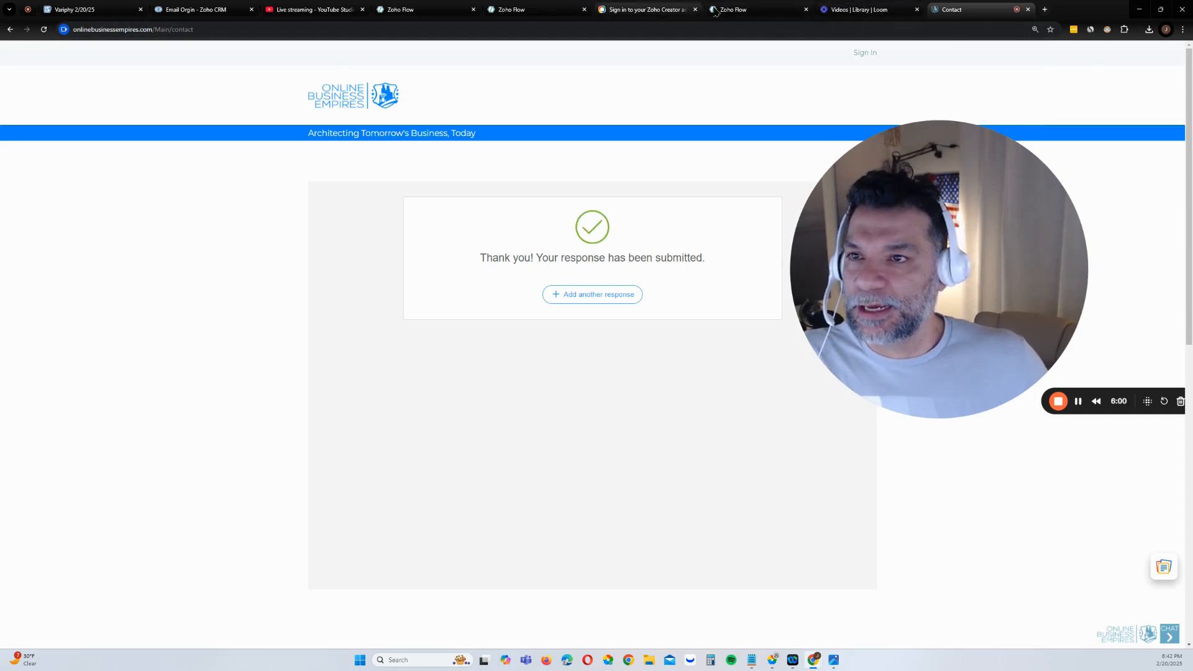
{"action": "left_click", "coordinate": [734, 9]}
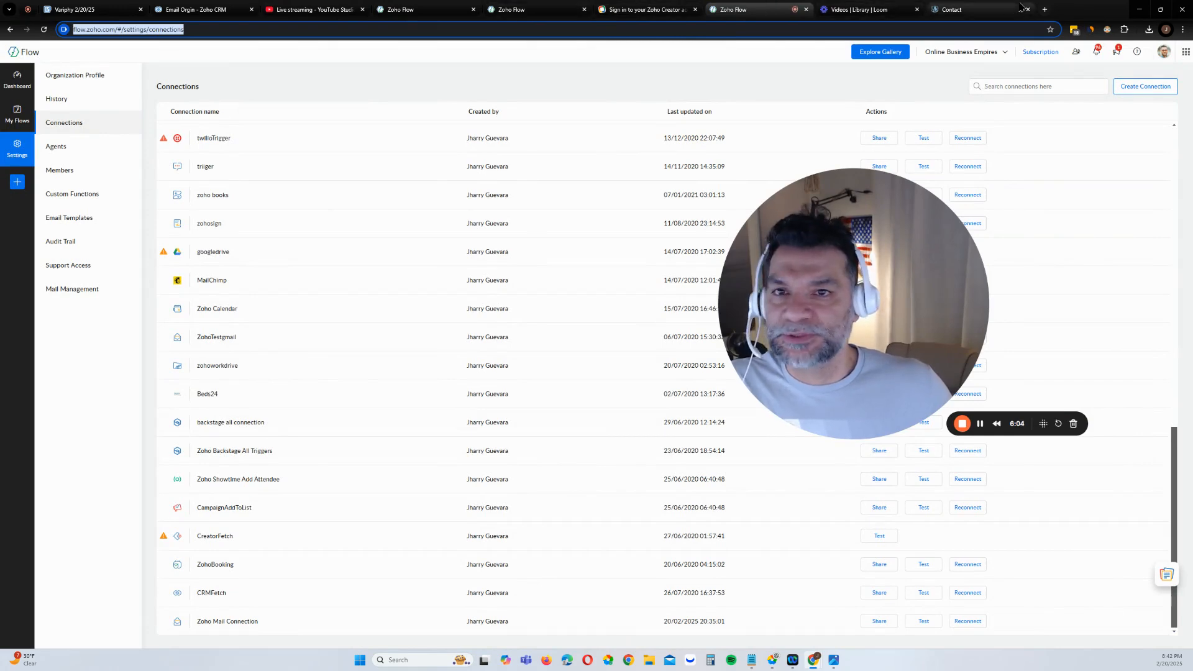
Refresh task history, inspect the 8:42:48 PM completed run, then return to the builder
{"action": "left_click", "coordinate": [961, 10]}
{"action": "left_click", "coordinate": [528, 9]}
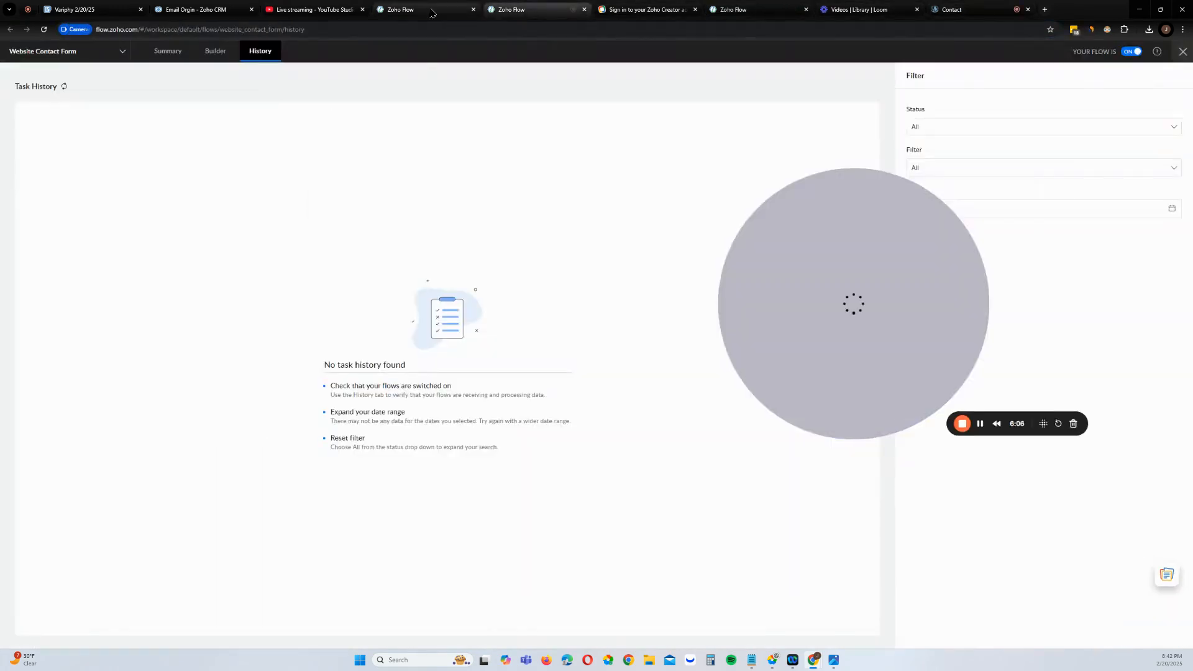
{"action": "left_click", "coordinate": [63, 87]}
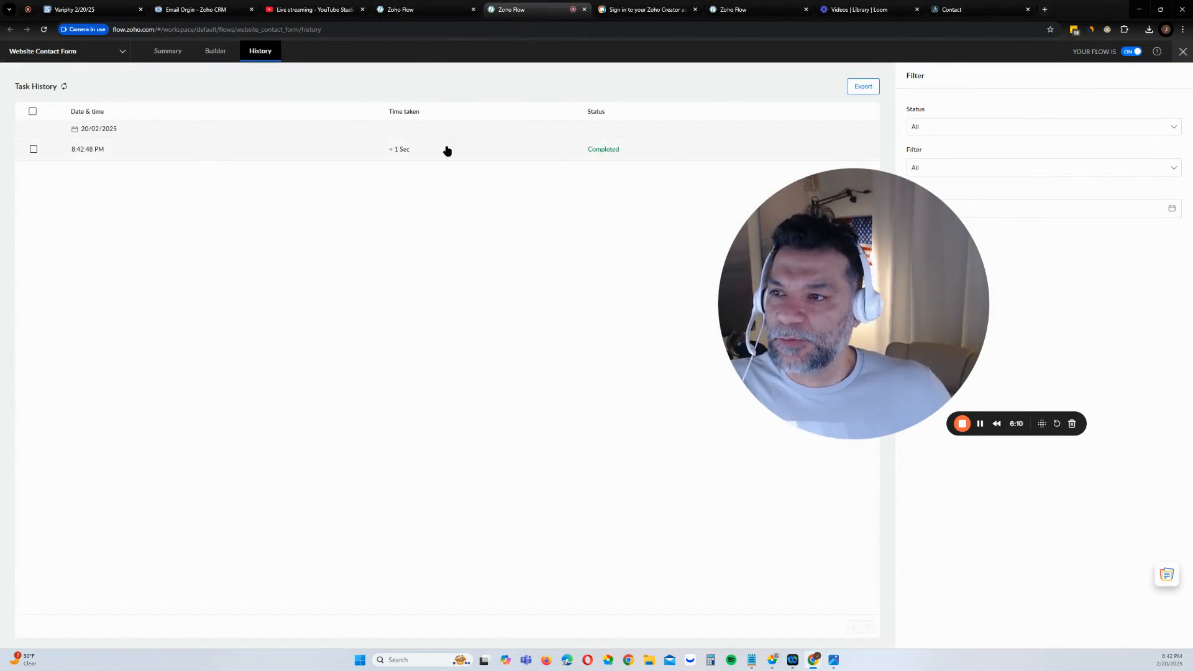
{"action": "left_click", "coordinate": [489, 147]}
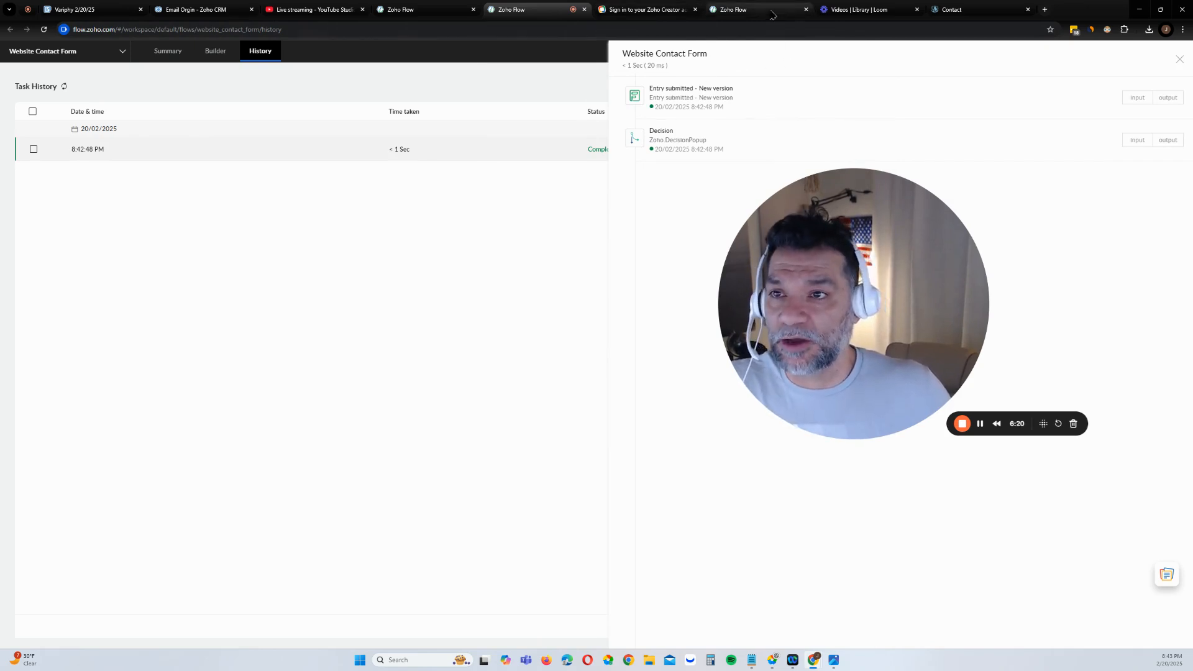
{"action": "left_click", "coordinate": [422, 10]}
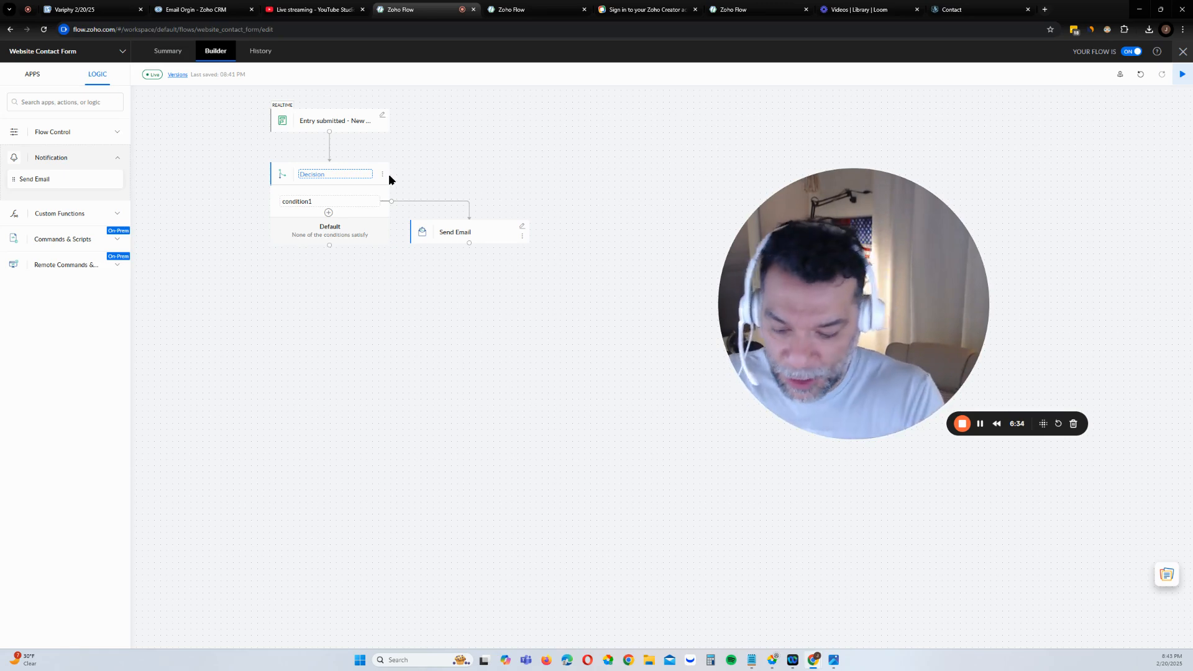
Rename the Decision to 'Comment Results'
{"action": "type", "text": "Comme"}
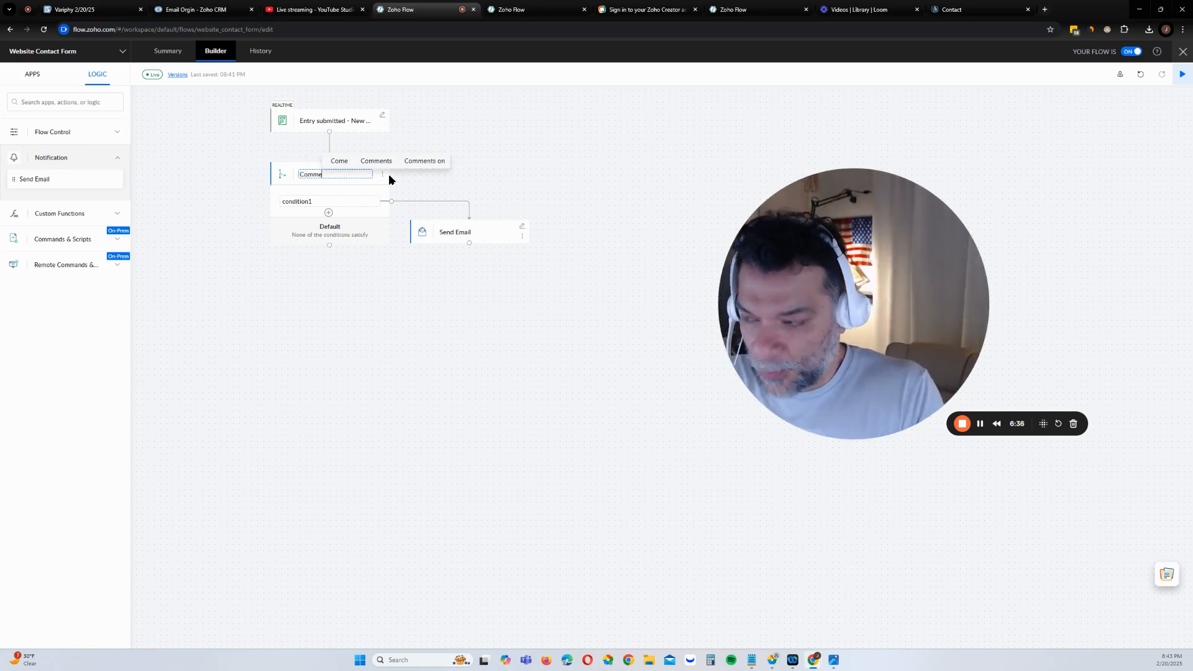
{"action": "type", "text": "nt"}
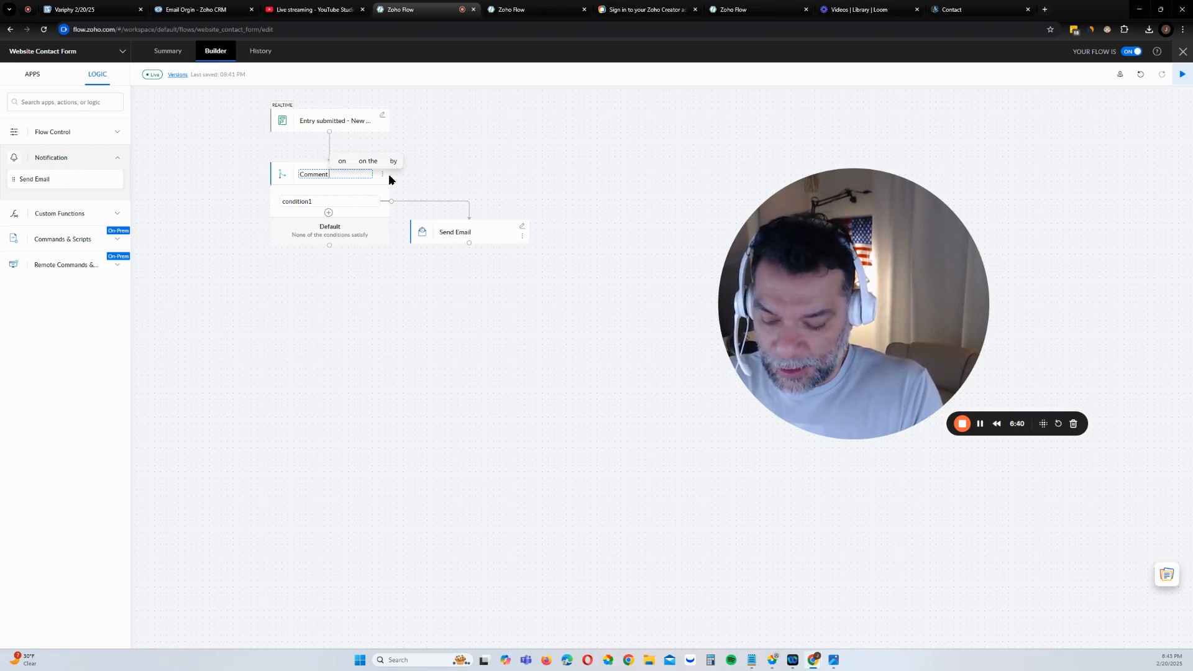
{"action": "type", "text": " Not Null"}
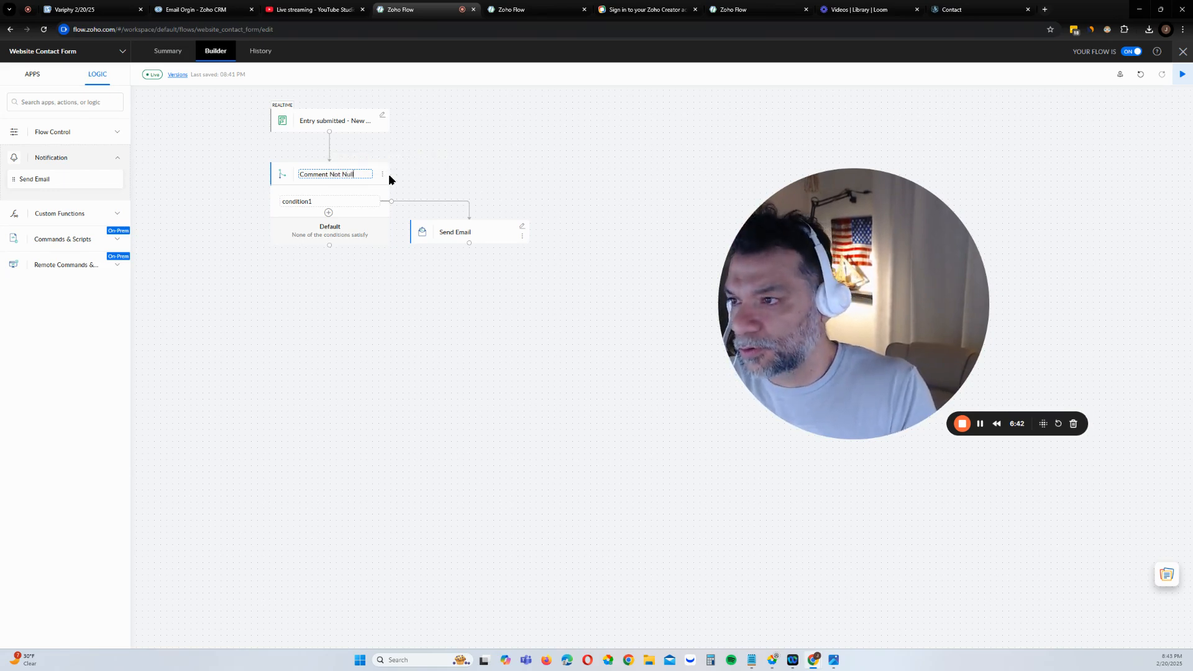
{"action": "key", "text": "BackSpace"}
{"action": "key", "text": "BackSpace"}
{"action": "key", "text": "BackSpace"}
{"action": "key", "text": "BackSpace"}
{"action": "key", "text": "BackSpace"}
{"action": "key", "text": "BackSpace"}
{"action": "key", "text": "BackSpace"}
{"action": "key", "text": "BackSpace"}
{"action": "key", "text": "BackSpace"}
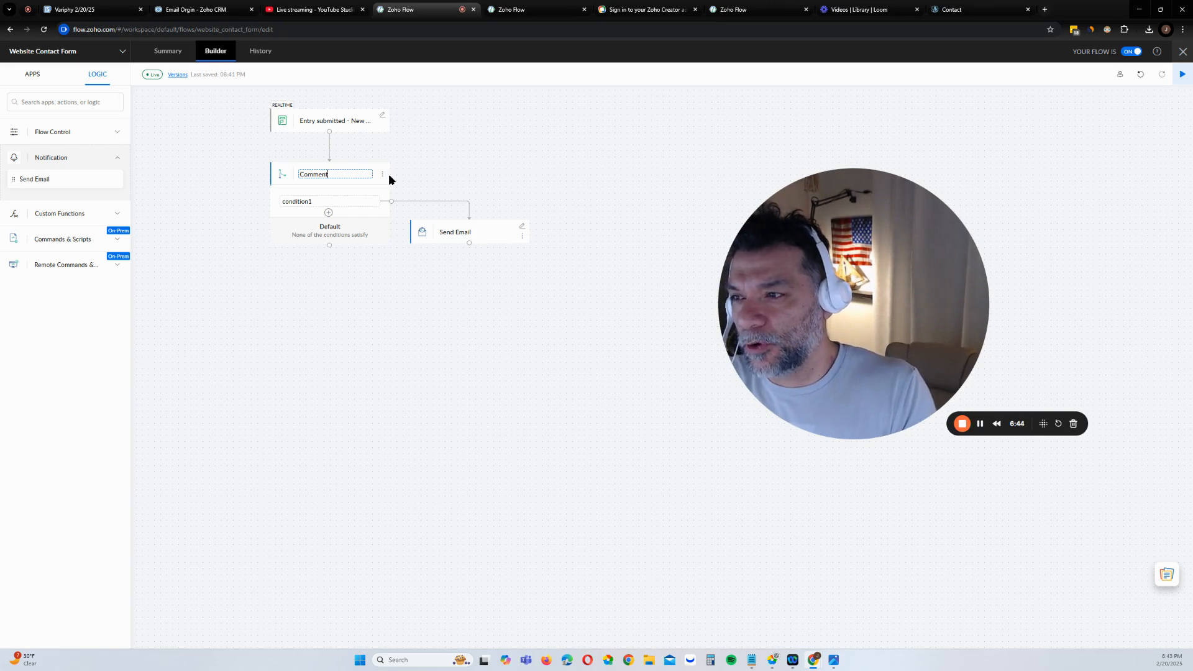
{"action": "type", "text": "Results"}
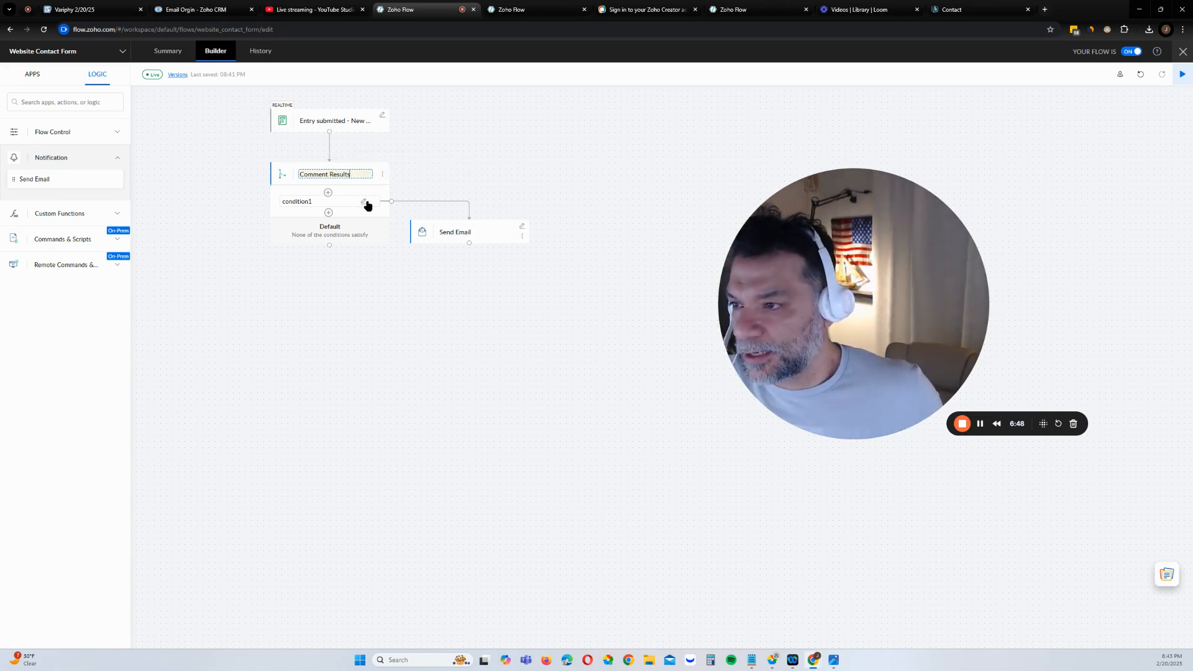
Change condition1 to check that Comments is not null
{"action": "left_click", "coordinate": [364, 204]}
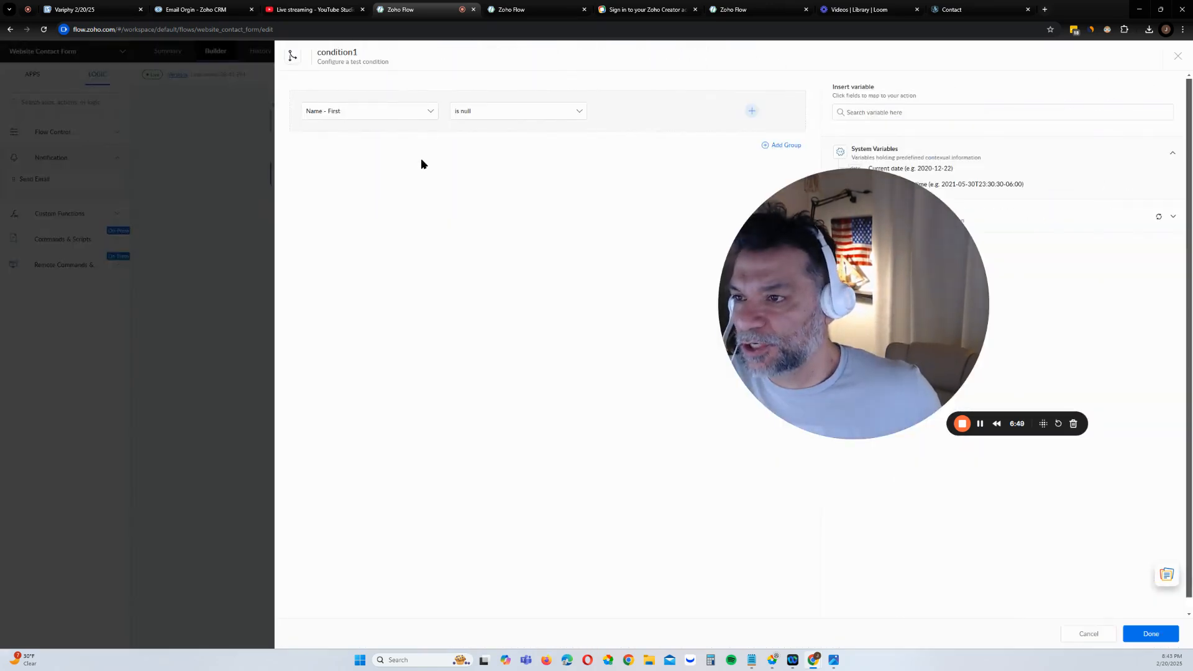
{"action": "left_click", "coordinate": [394, 112]}
{"action": "left_click", "coordinate": [380, 160]}
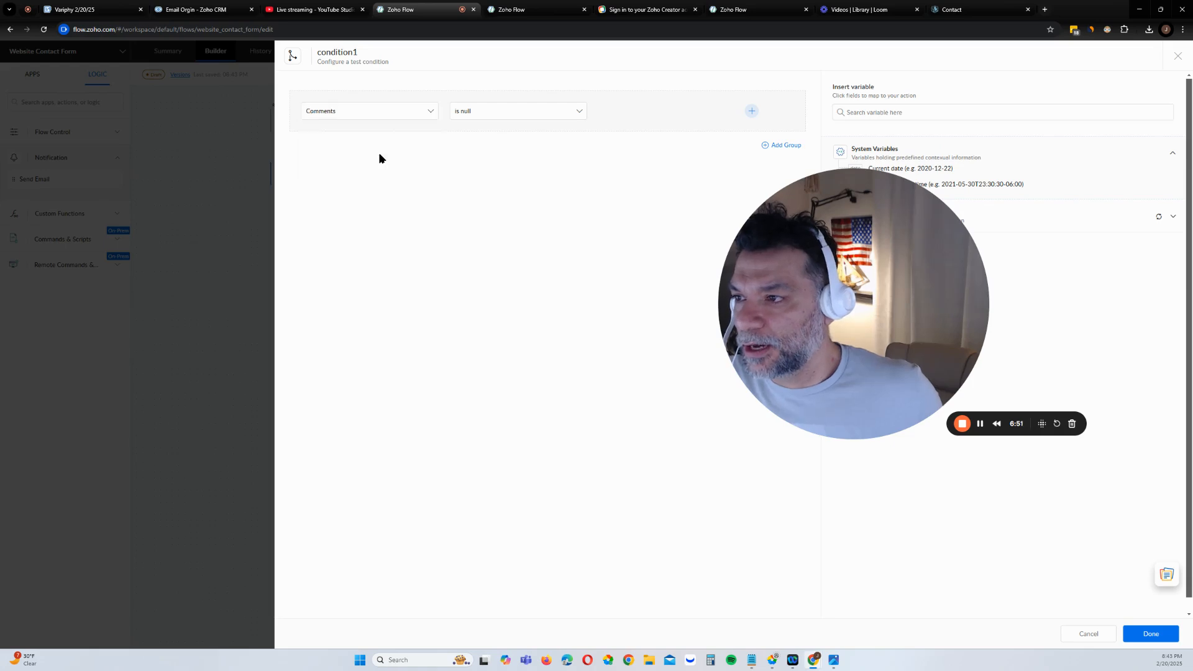
{"action": "left_click", "coordinate": [493, 114]}
{"action": "scroll", "coordinate": [504, 240], "scroll_direction": "down", "scroll_amount": 2}
{"action": "left_click", "coordinate": [502, 255]}
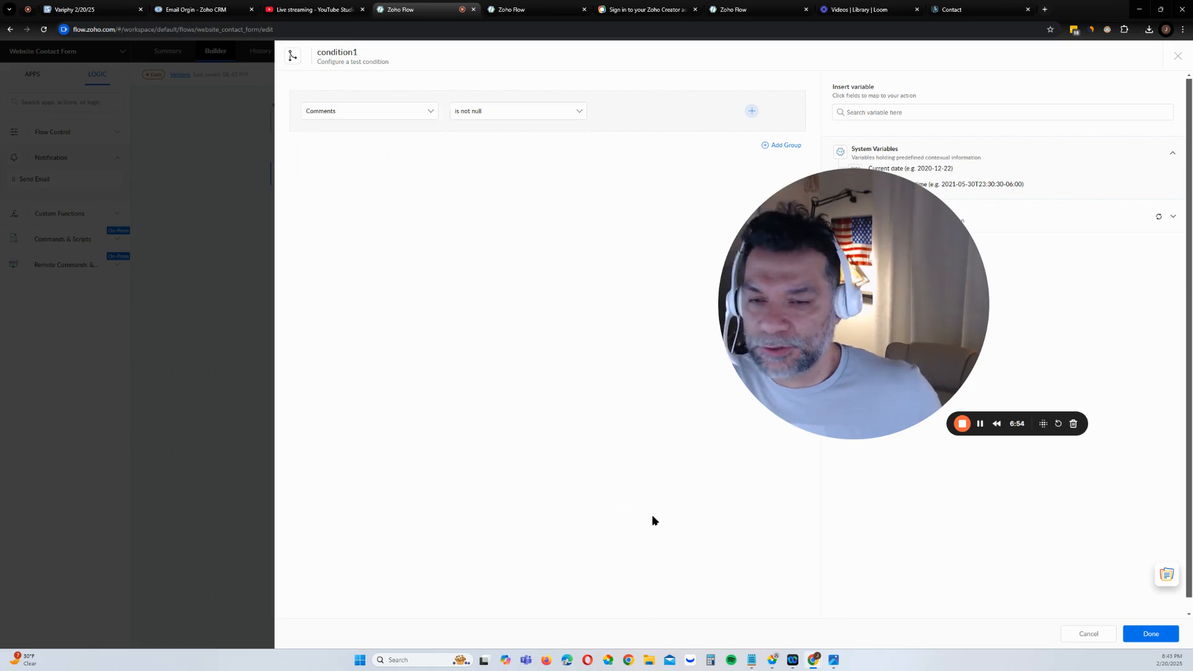
{"action": "left_click", "coordinate": [1154, 635]}
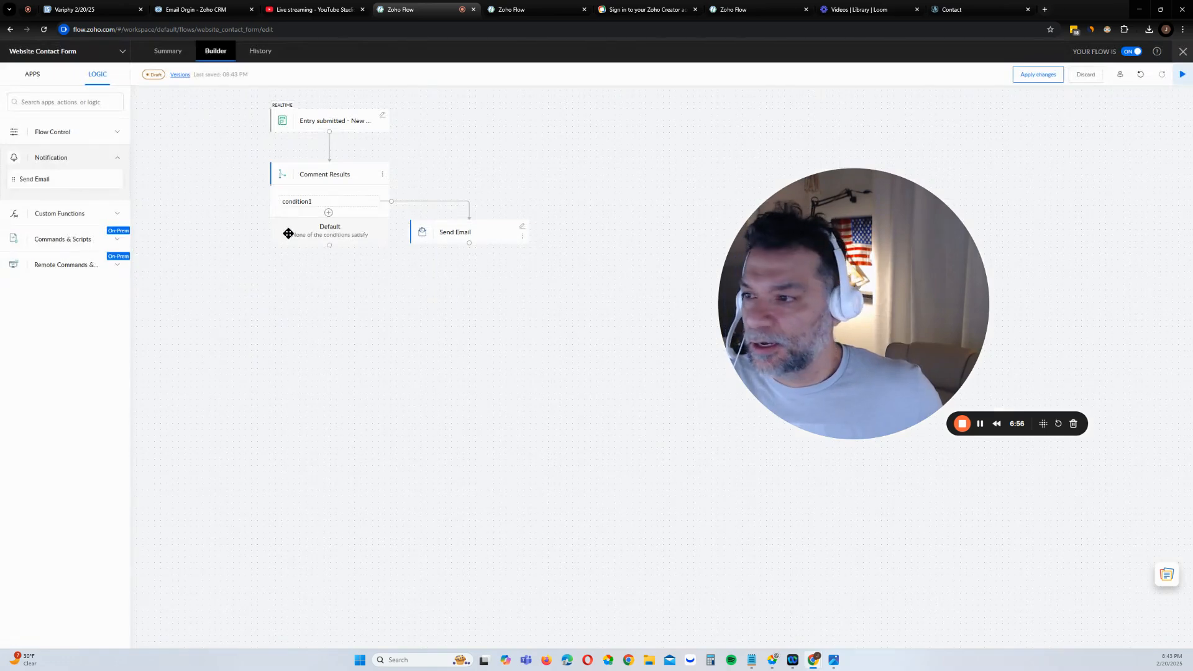
Add condition2 checking that Comments is null
{"action": "left_click", "coordinate": [328, 212]}
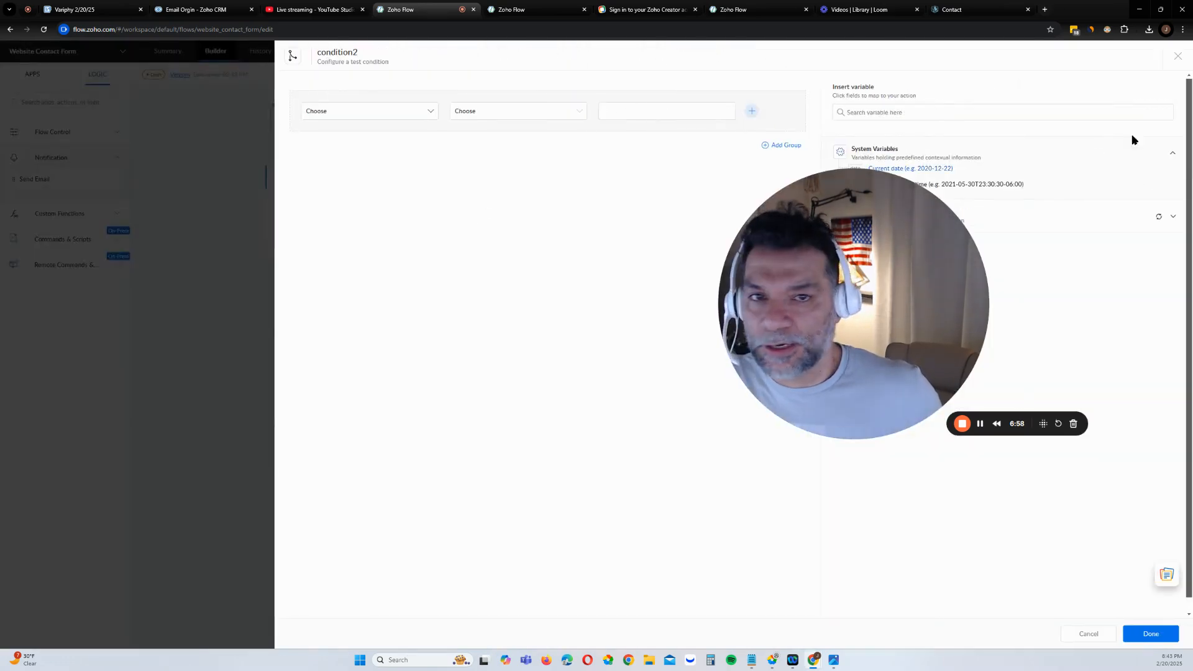
{"action": "left_click", "coordinate": [1176, 57]}
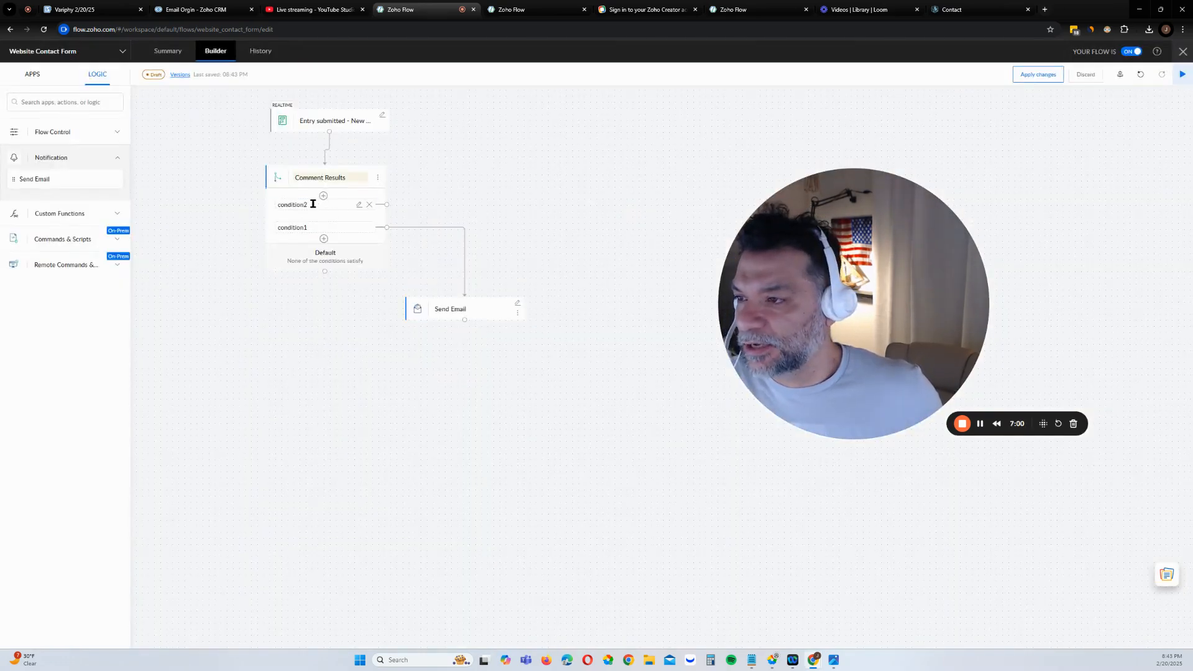
{"action": "left_click", "coordinate": [359, 206]}
{"action": "left_click", "coordinate": [360, 205]}
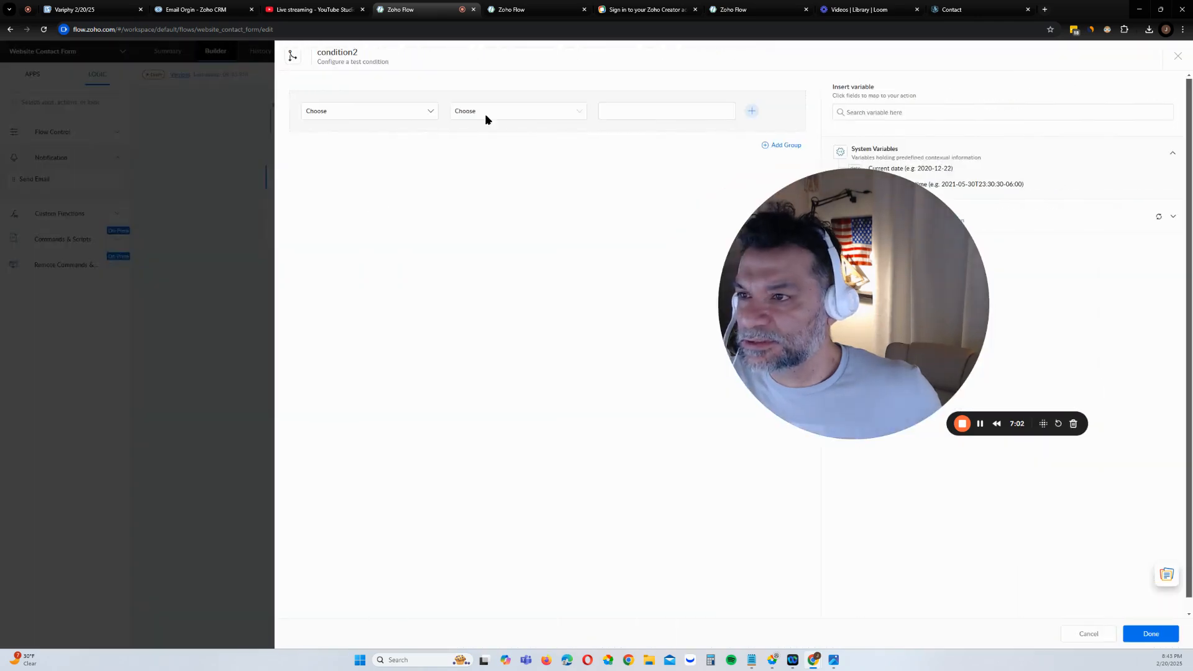
{"action": "left_click", "coordinate": [1177, 56]}
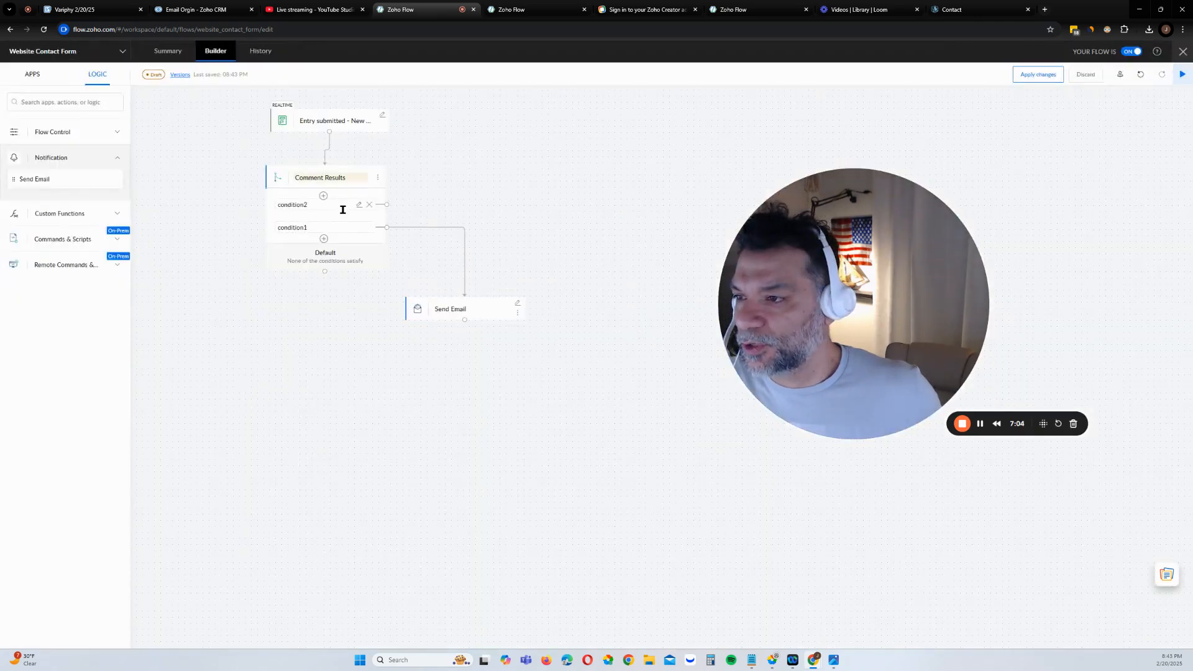
{"action": "left_click", "coordinate": [358, 205]}
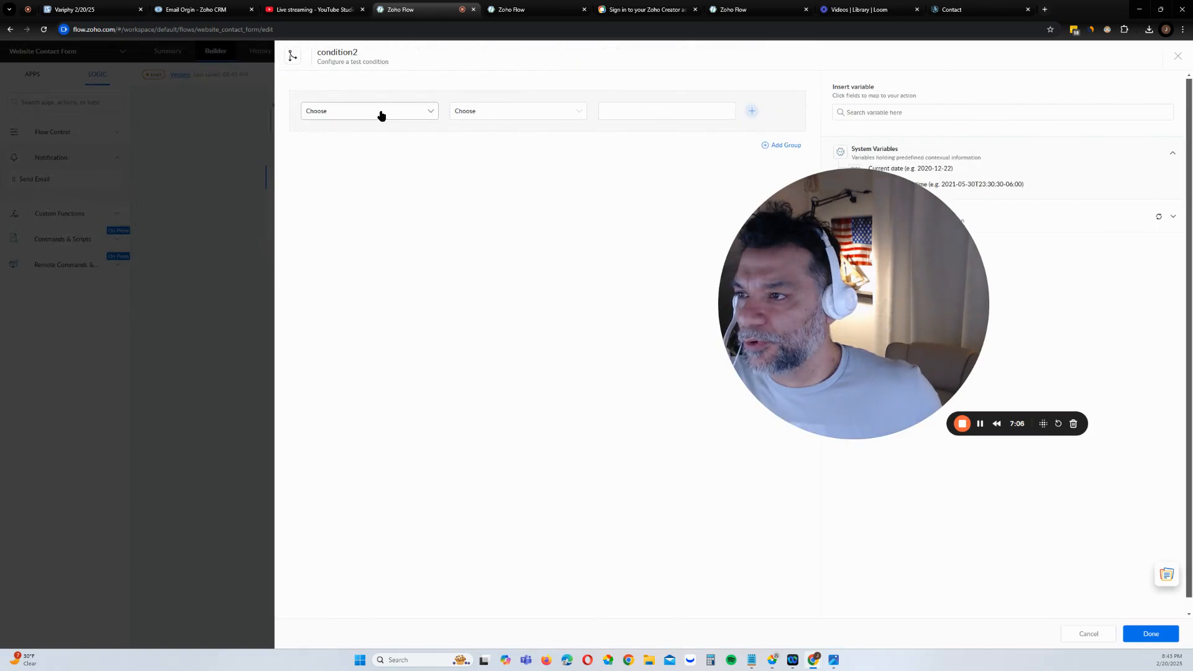
{"action": "left_click", "coordinate": [380, 113]}
{"action": "type", "text": "Comme"}
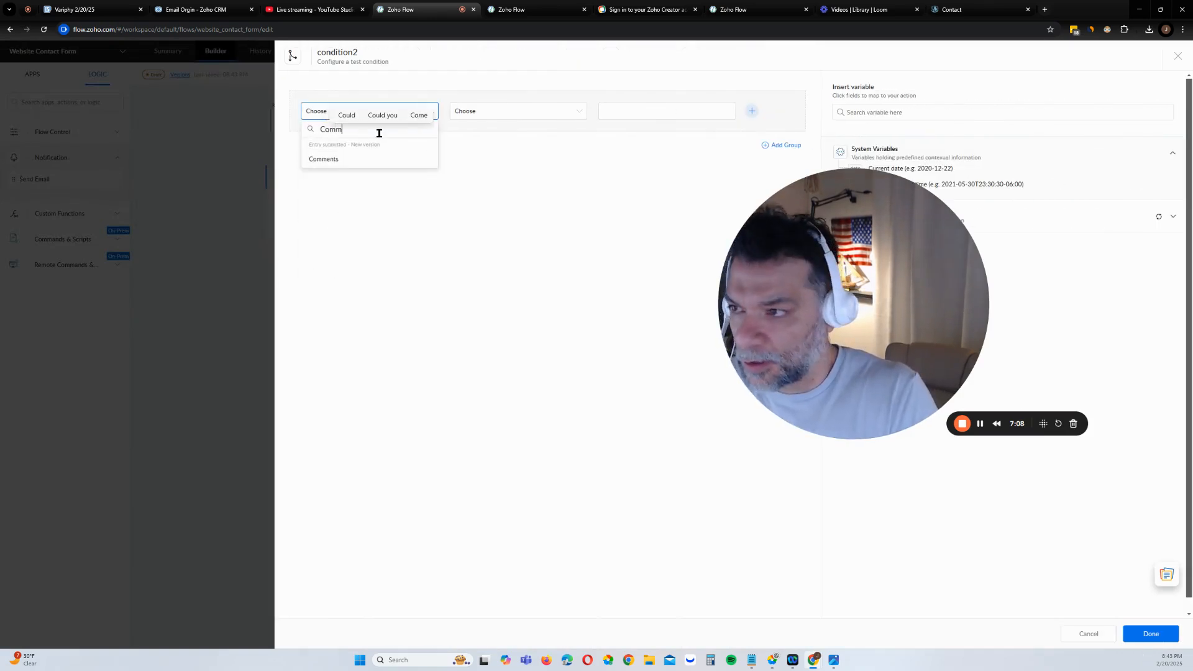
{"action": "left_click", "coordinate": [407, 163]}
{"action": "left_click", "coordinate": [490, 112]}
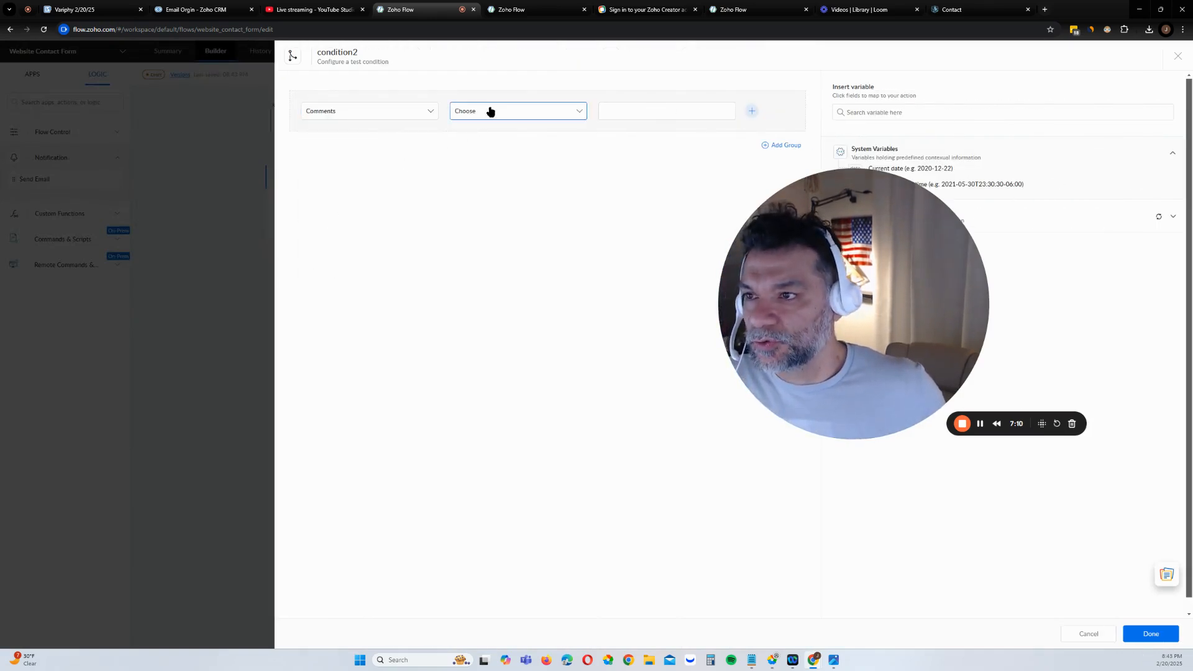
{"action": "left_click", "coordinate": [505, 234]}
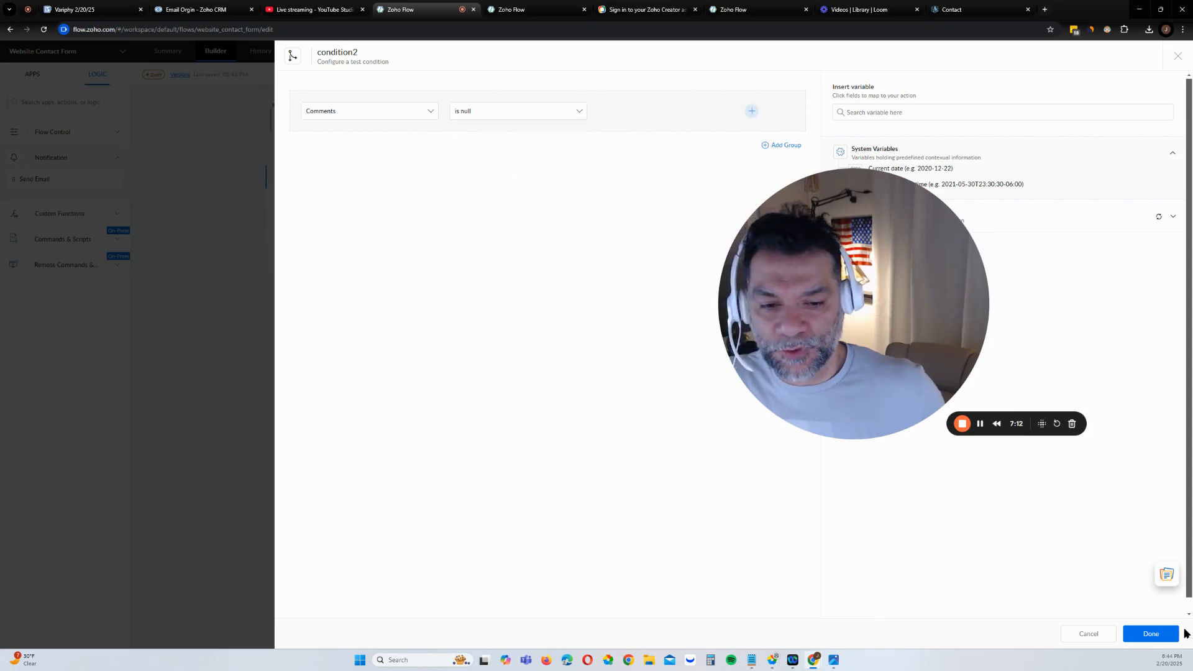
{"action": "left_click", "coordinate": [1150, 634]}
Rename the two condition branches to 'Comment Null' and 'Comment Is Not Null'
{"action": "double_click", "coordinate": [340, 203]}
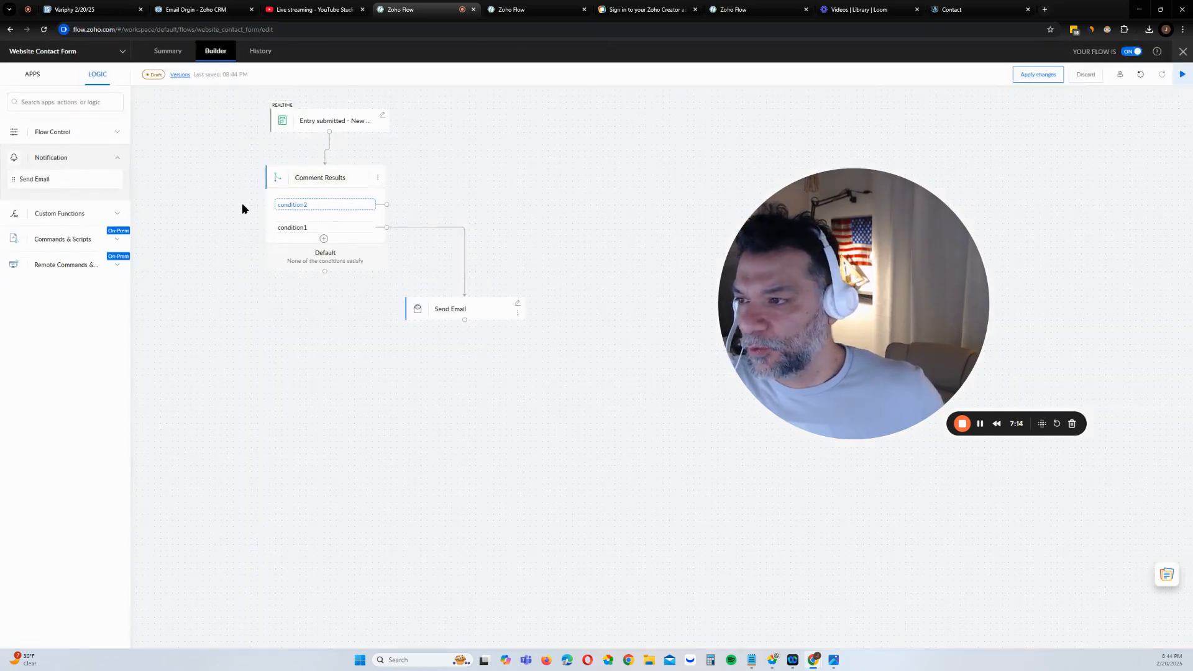
{"action": "type", "text": "Comment"}
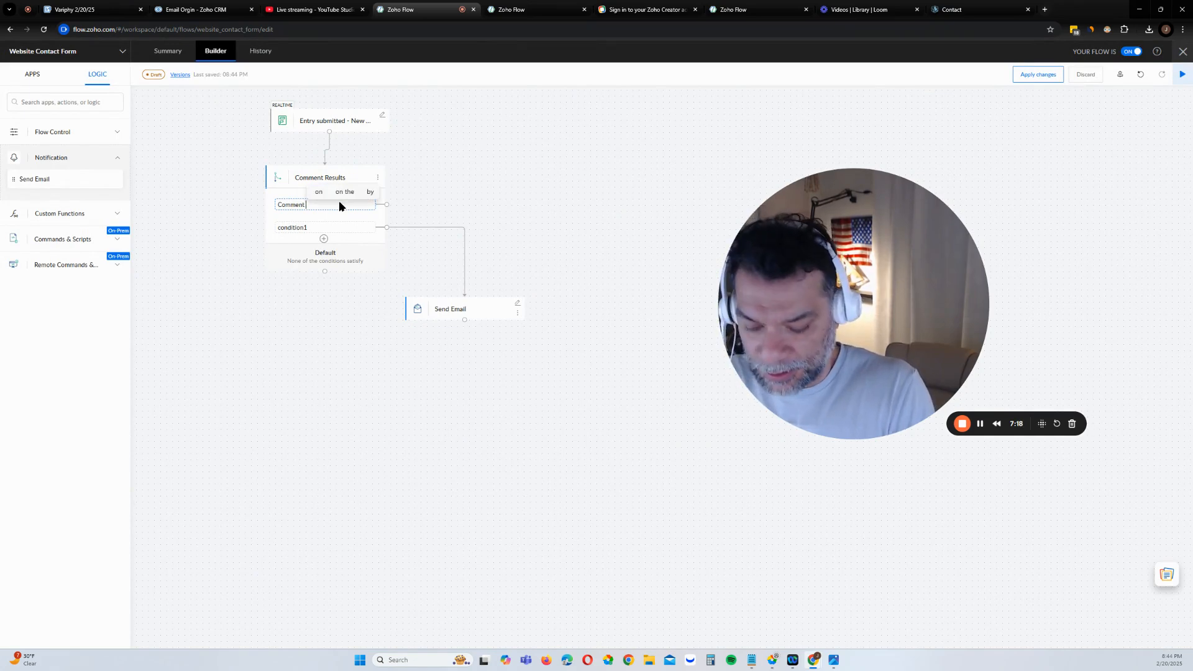
{"action": "type", "text": " Null"}
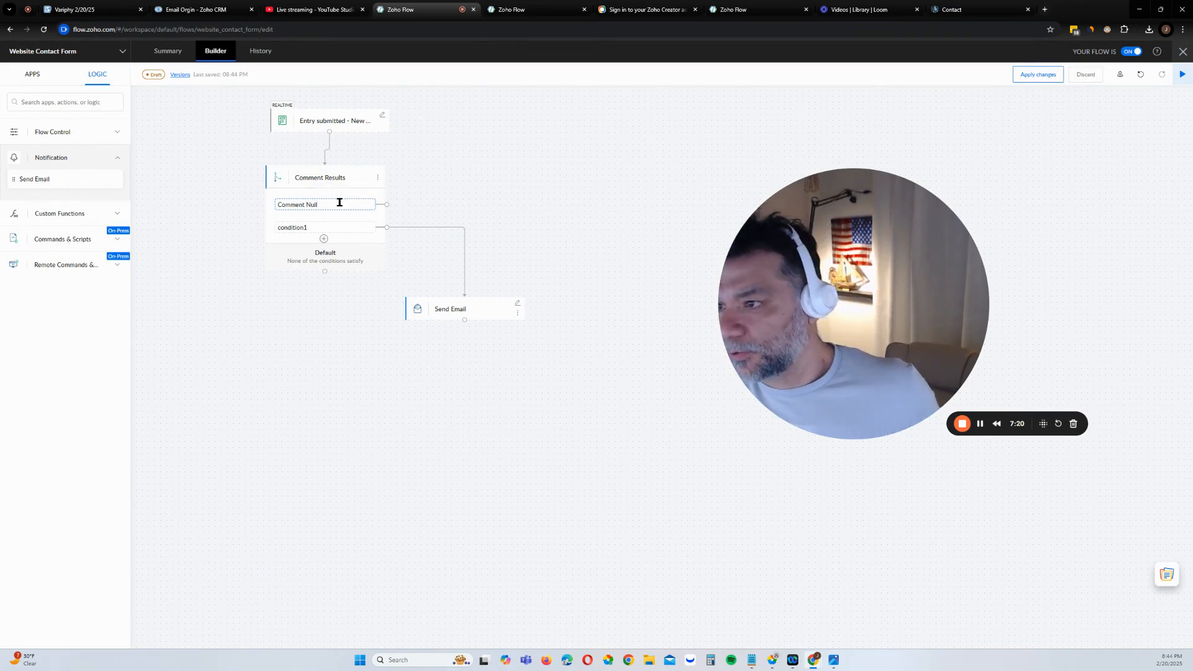
{"action": "left_click", "coordinate": [322, 228]}
{"action": "left_click_drag", "start_coordinate": [323, 228], "coordinate": [276, 226]}
{"action": "type", "text": "Comment"}
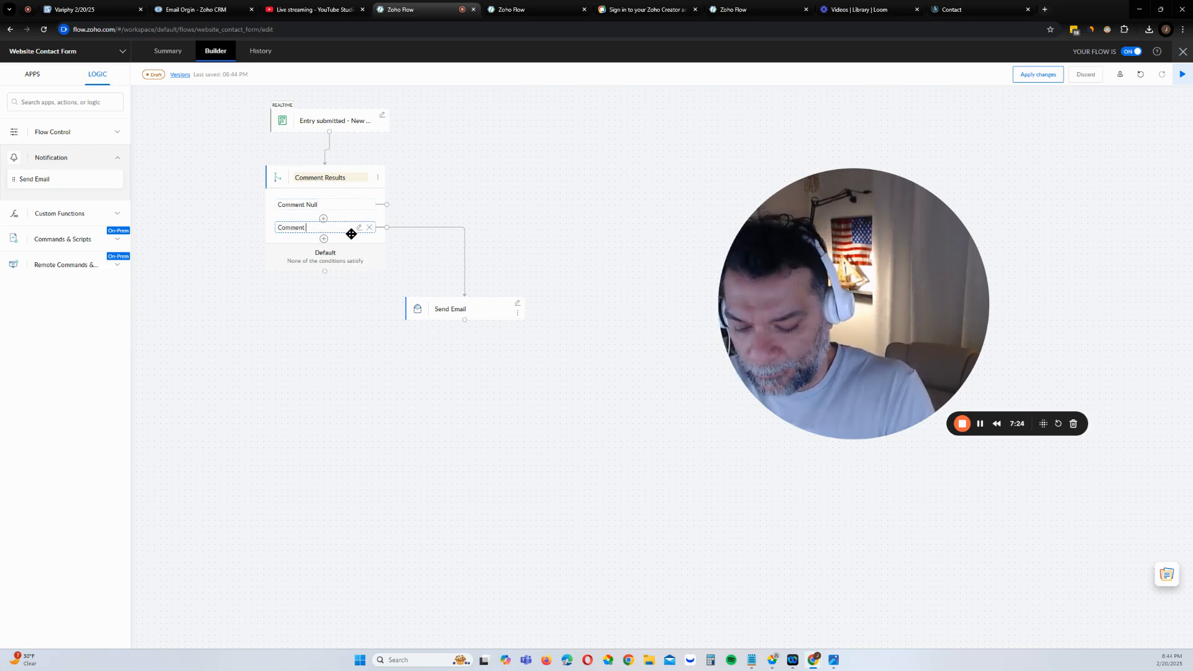
{"action": "type", "text": " Is Not"}
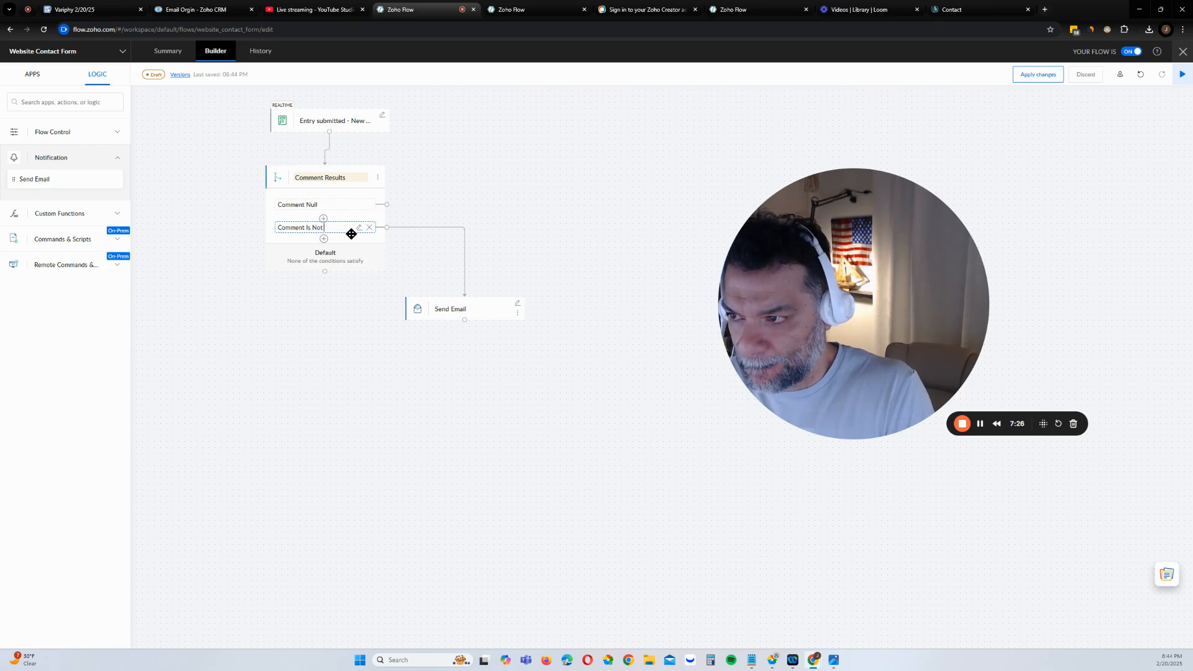
{"action": "type", "text": " Null"}
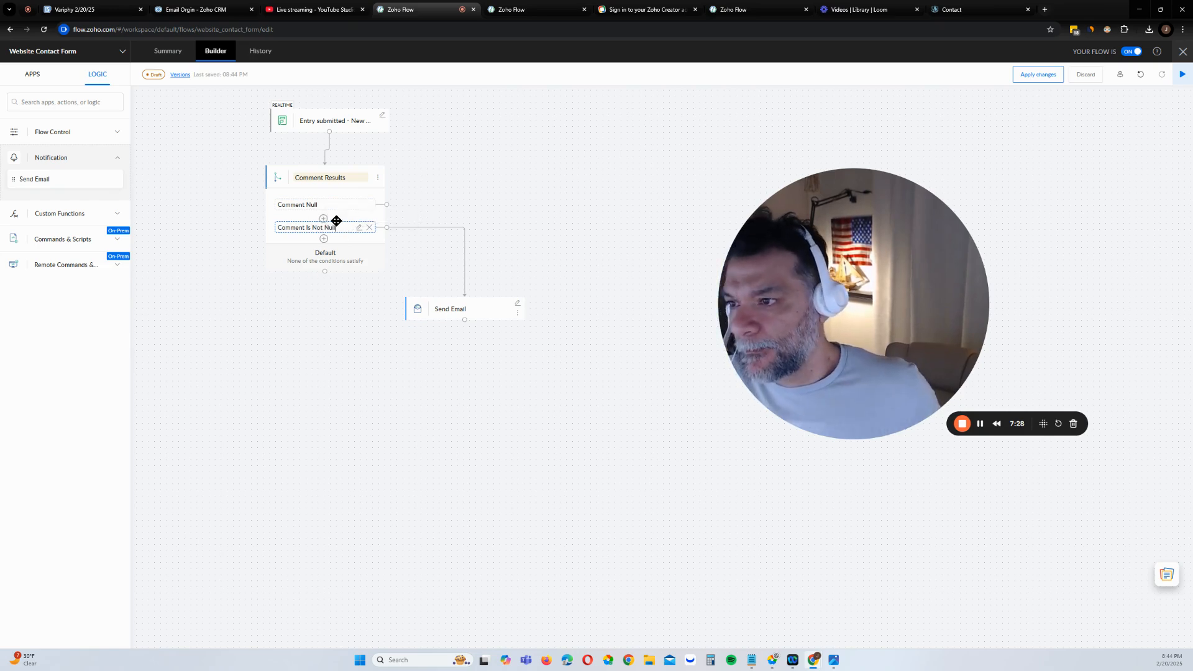
{"action": "left_click", "coordinate": [359, 227]}
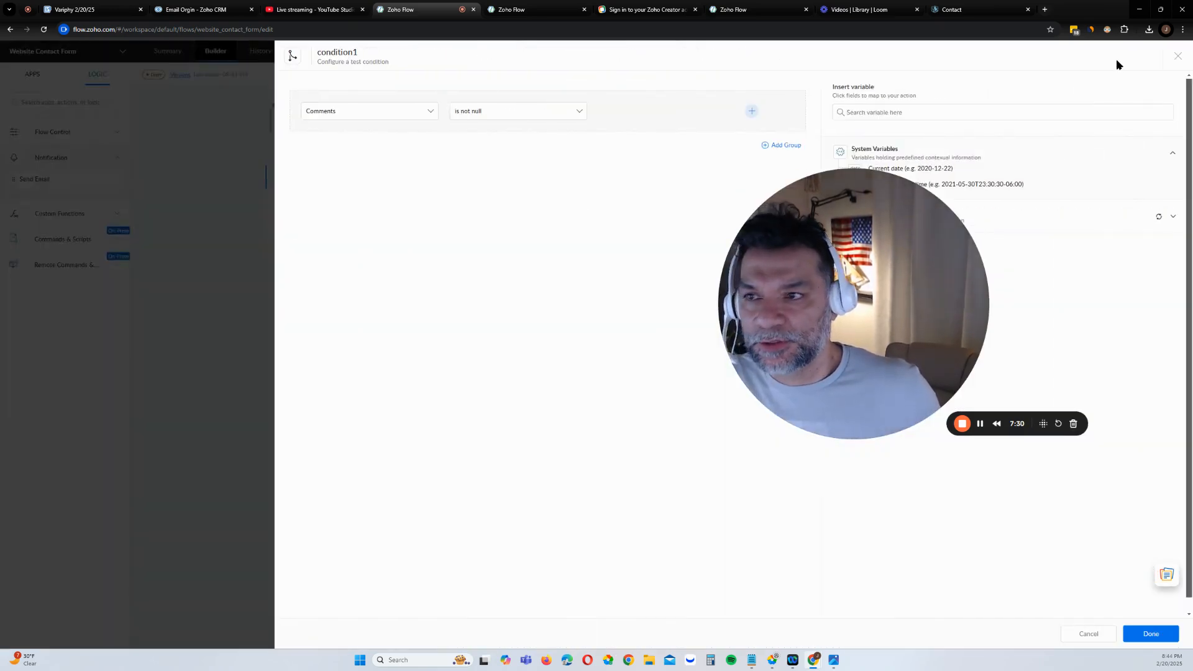
{"action": "left_click", "coordinate": [1176, 58]}
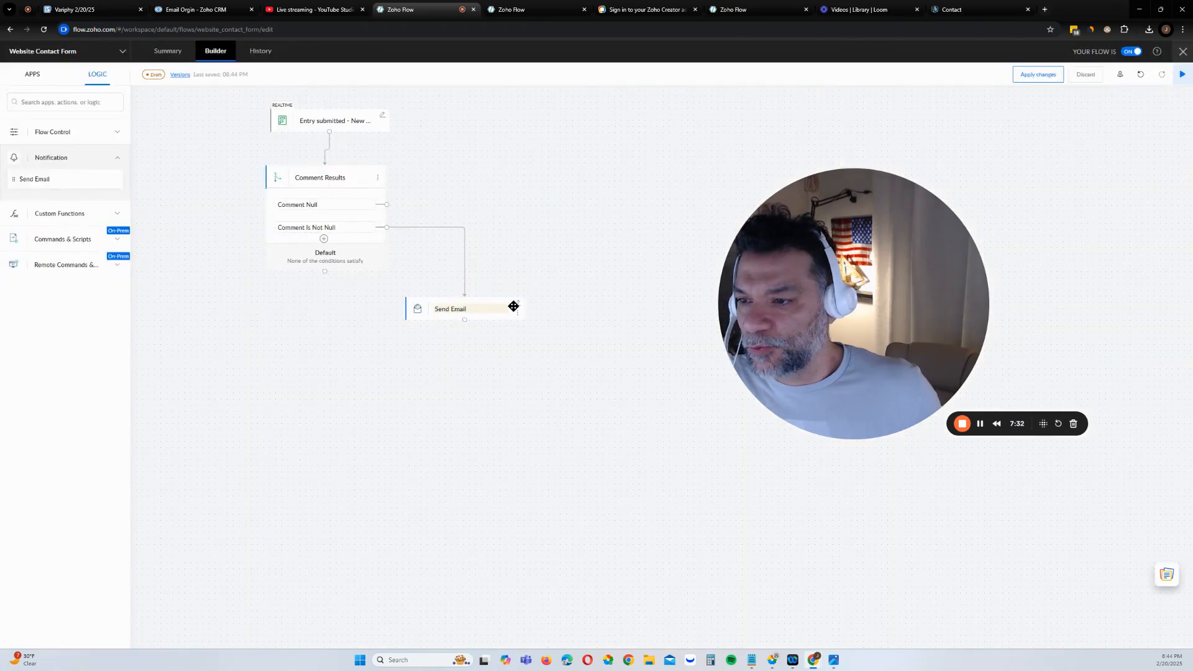
Delete the link from Comment Is Not Null to Send Email and move Send Email lower
{"action": "left_click", "coordinate": [464, 254]}
{"action": "left_click", "coordinate": [624, 365]}
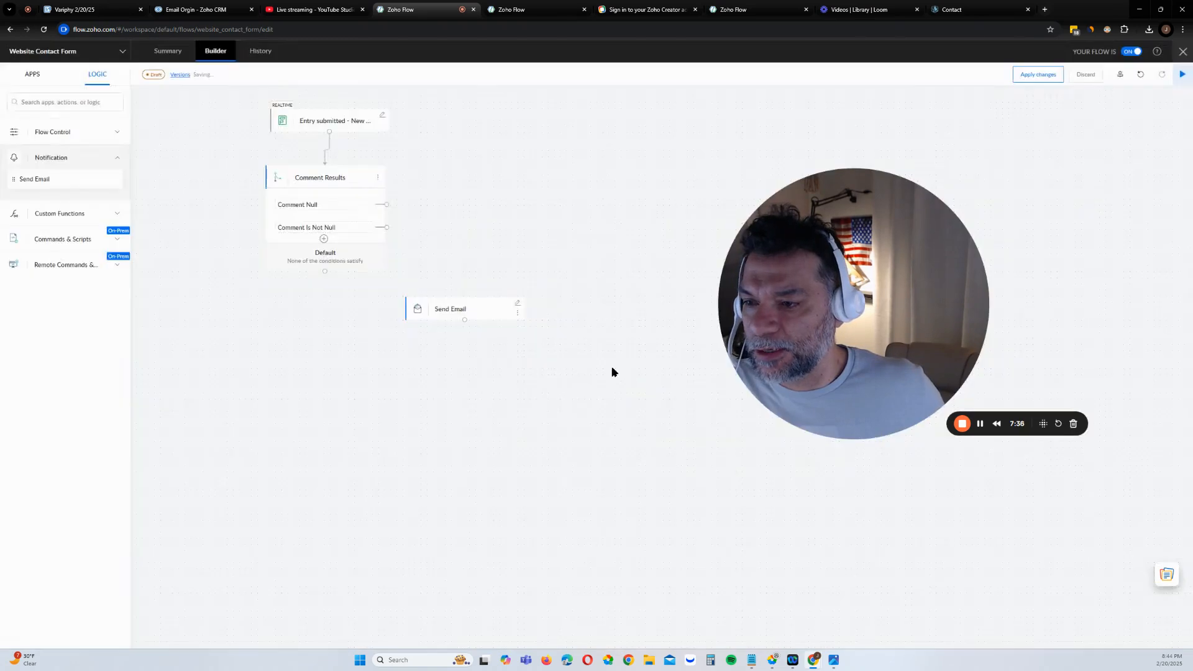
{"action": "left_click_drag", "start_coordinate": [499, 301], "coordinate": [464, 444]}
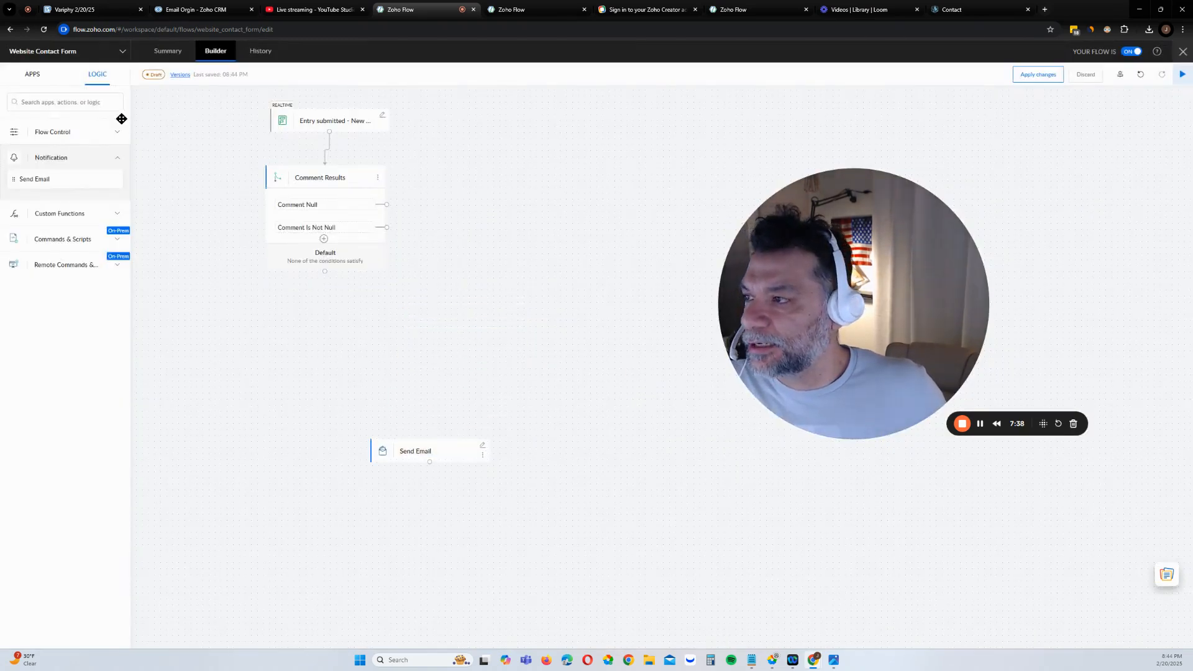
Search apps for 'chat' and drop ChatGPT Create chat completion onto the Comment Is Not Null branch
{"action": "left_click", "coordinate": [25, 75]}
{"action": "left_click", "coordinate": [57, 100]}
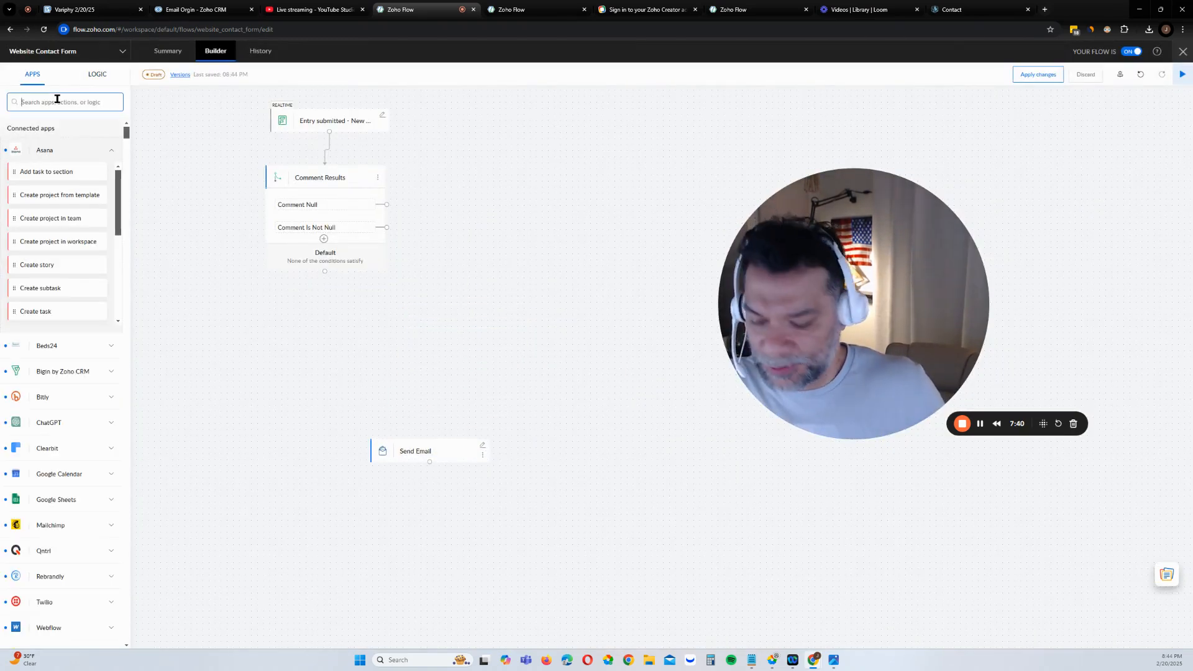
{"action": "type", "text": "chat"}
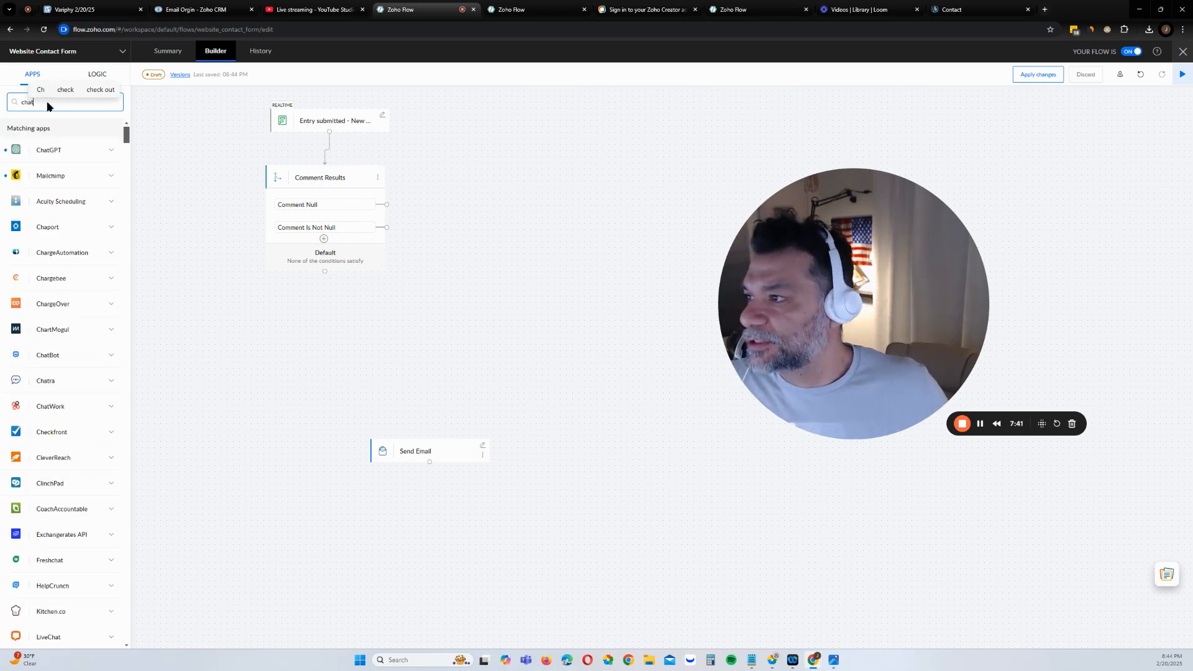
{"action": "left_click", "coordinate": [56, 151]}
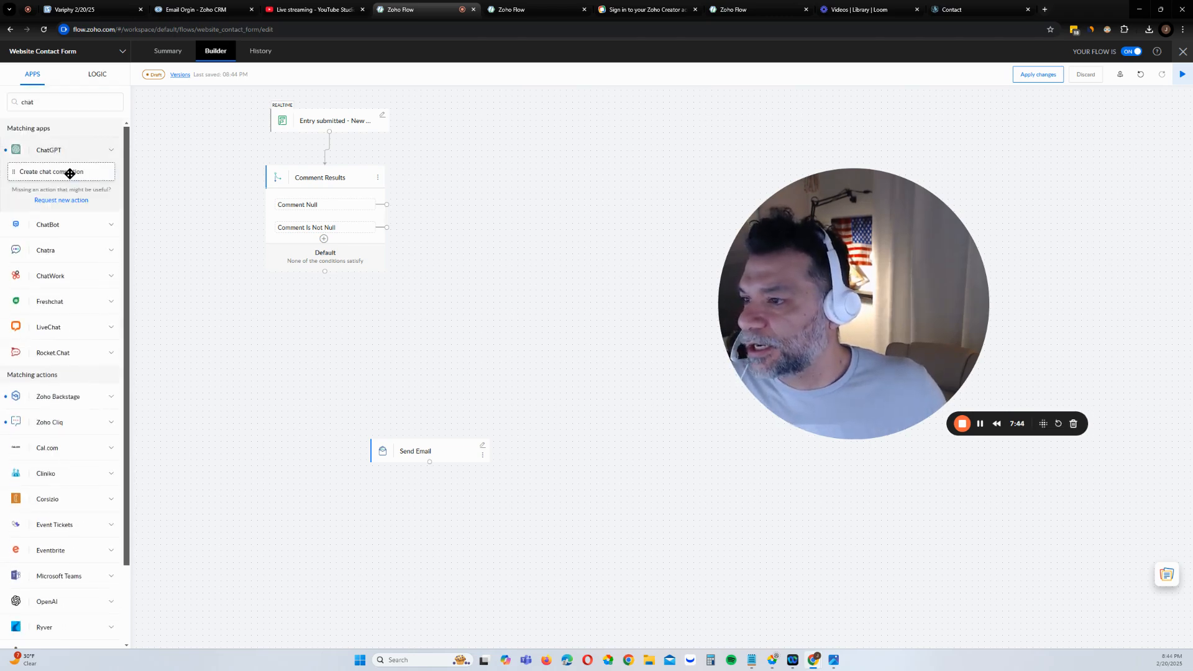
{"action": "left_click_drag", "start_coordinate": [71, 172], "coordinate": [506, 304]}
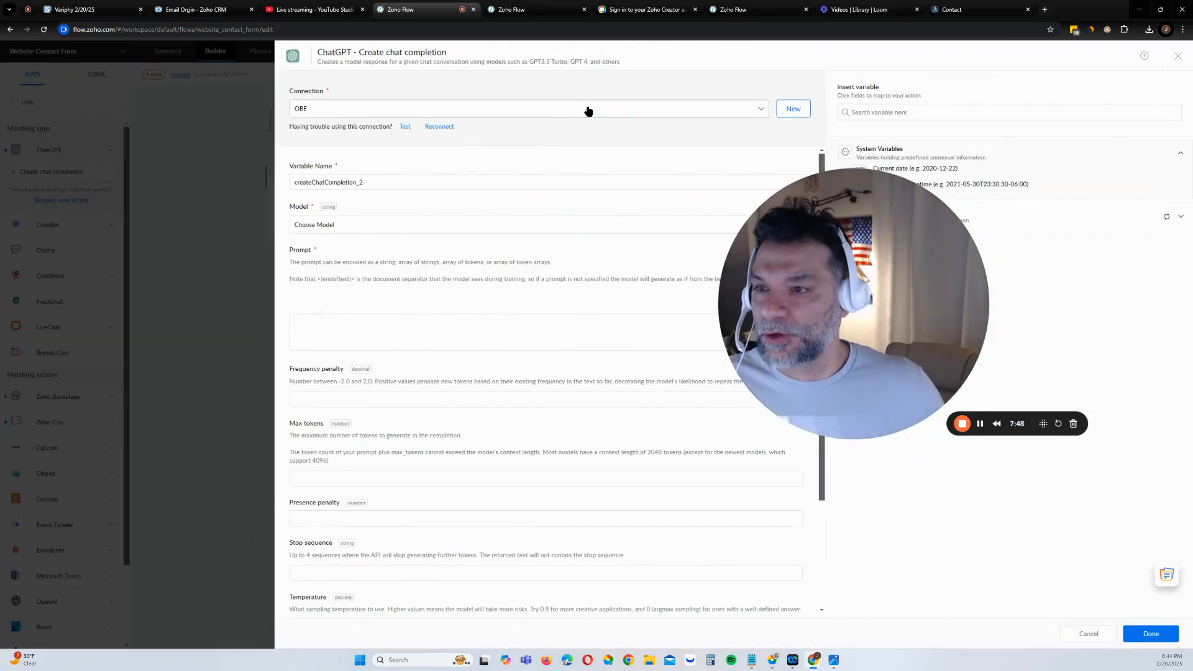
Choose the o3-mini-2025-01-31 model for the ChatGPT step and place the cursor in the Prompt box
{"action": "left_click", "coordinate": [375, 227]}
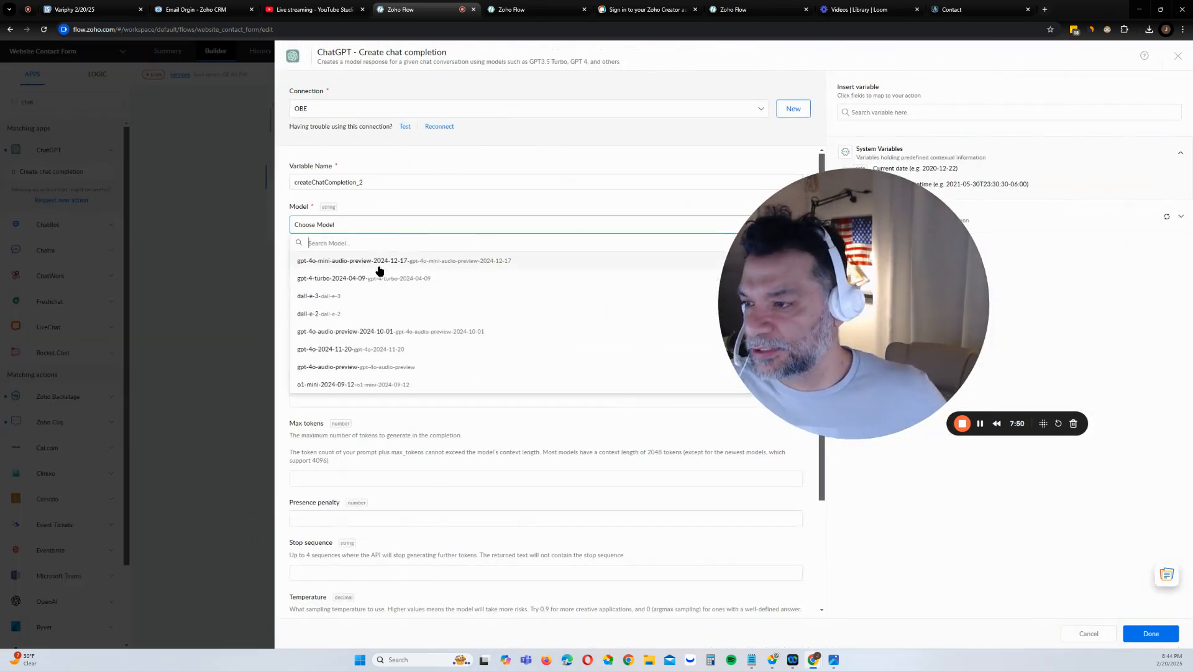
{"action": "scroll", "coordinate": [404, 347], "scroll_direction": "down", "scroll_amount": 5}
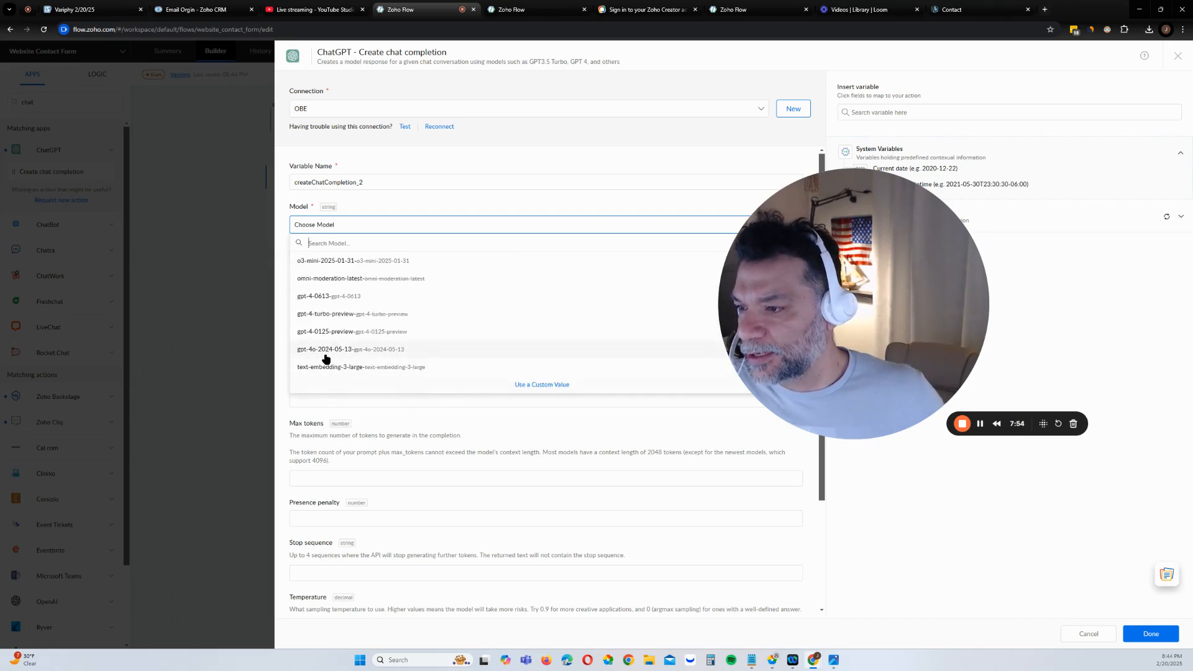
{"action": "scroll", "coordinate": [327, 349], "scroll_direction": "up", "scroll_amount": 3}
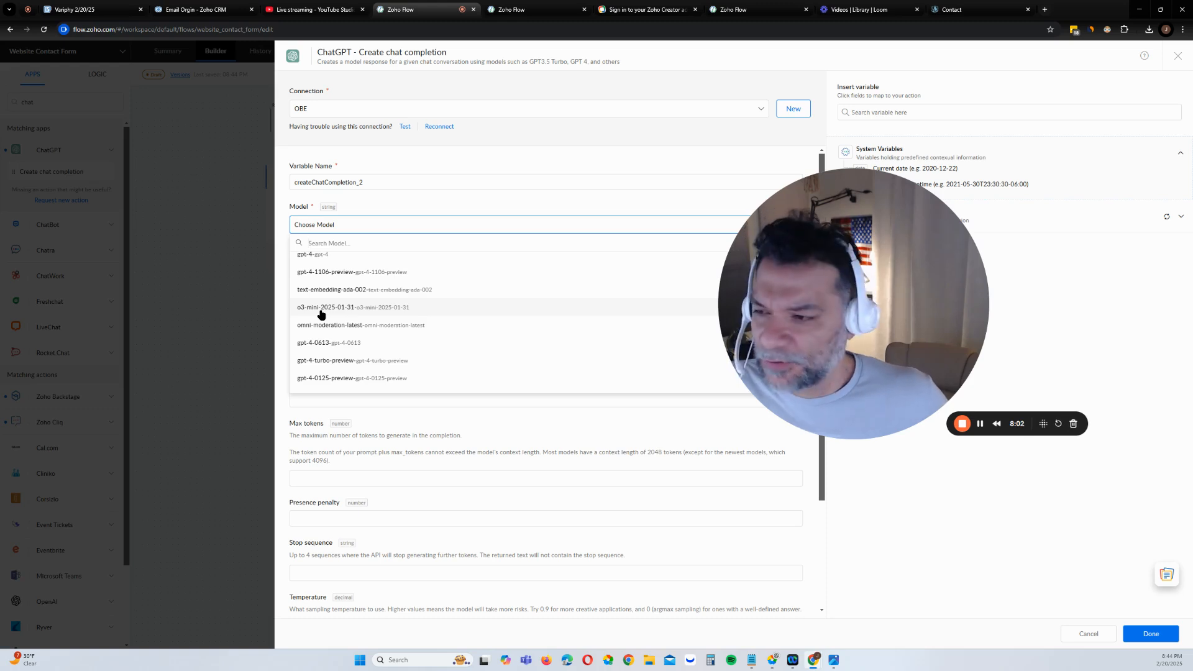
{"action": "left_click", "coordinate": [321, 309]}
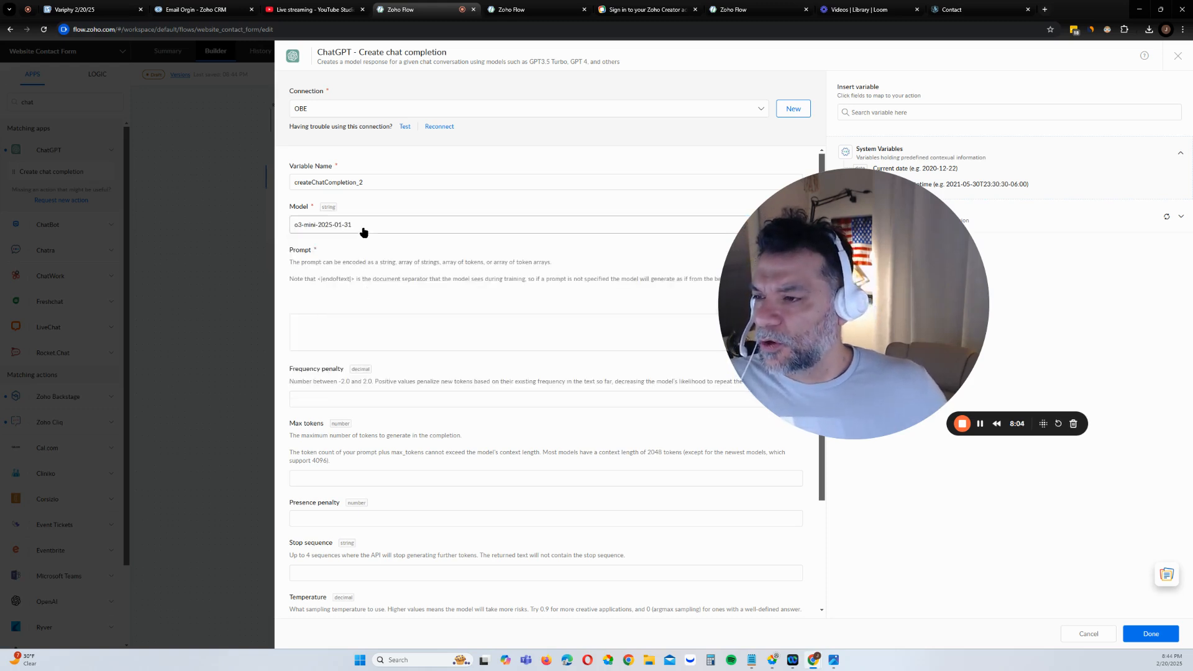
{"action": "left_click", "coordinate": [384, 336]}
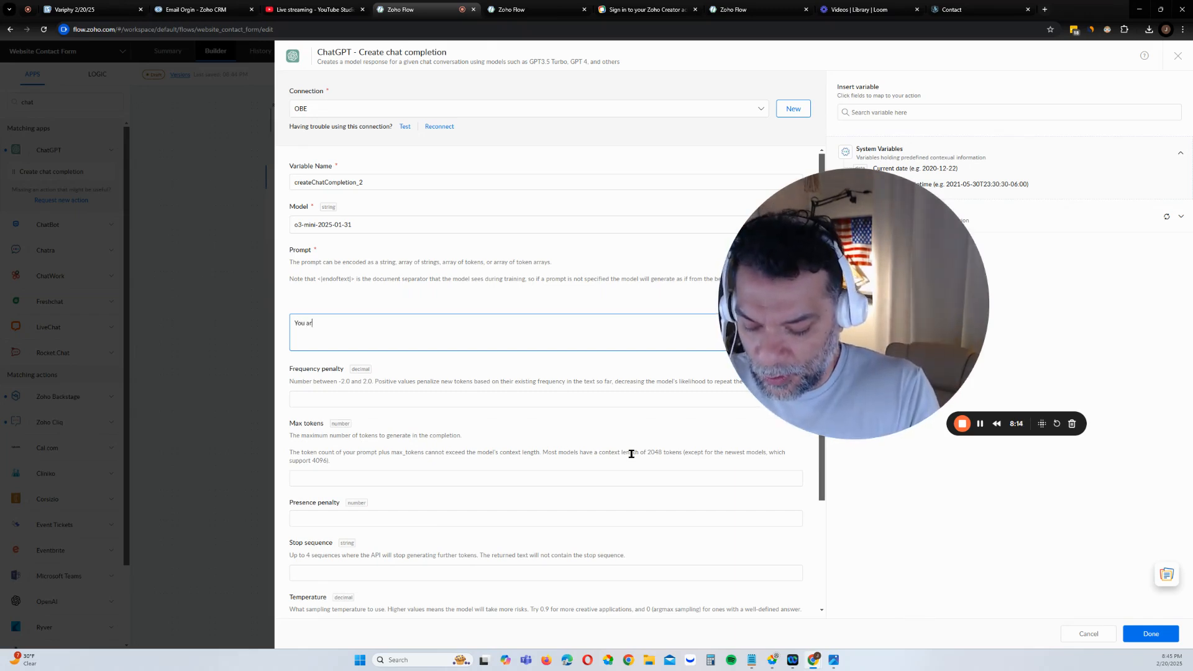
Write a prompt requesting a customer reply based on the comment, with the Comments variable in quotes
{"action": "type", "text": "e in a p"}
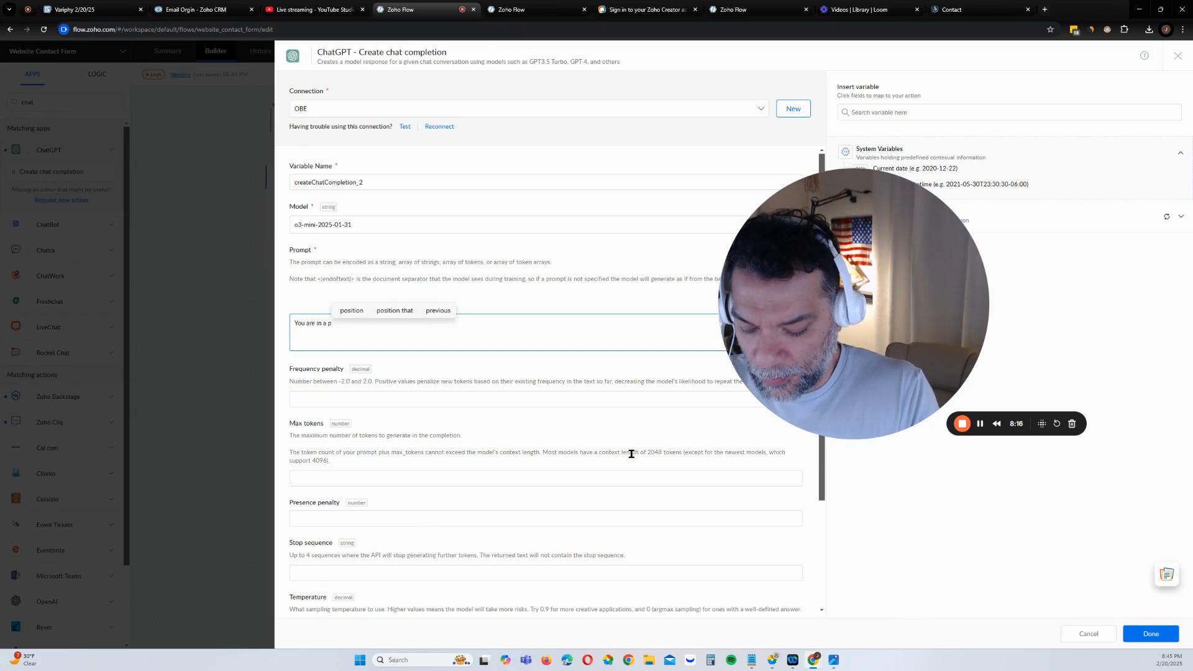
{"action": "type", "text": "rocess and "}
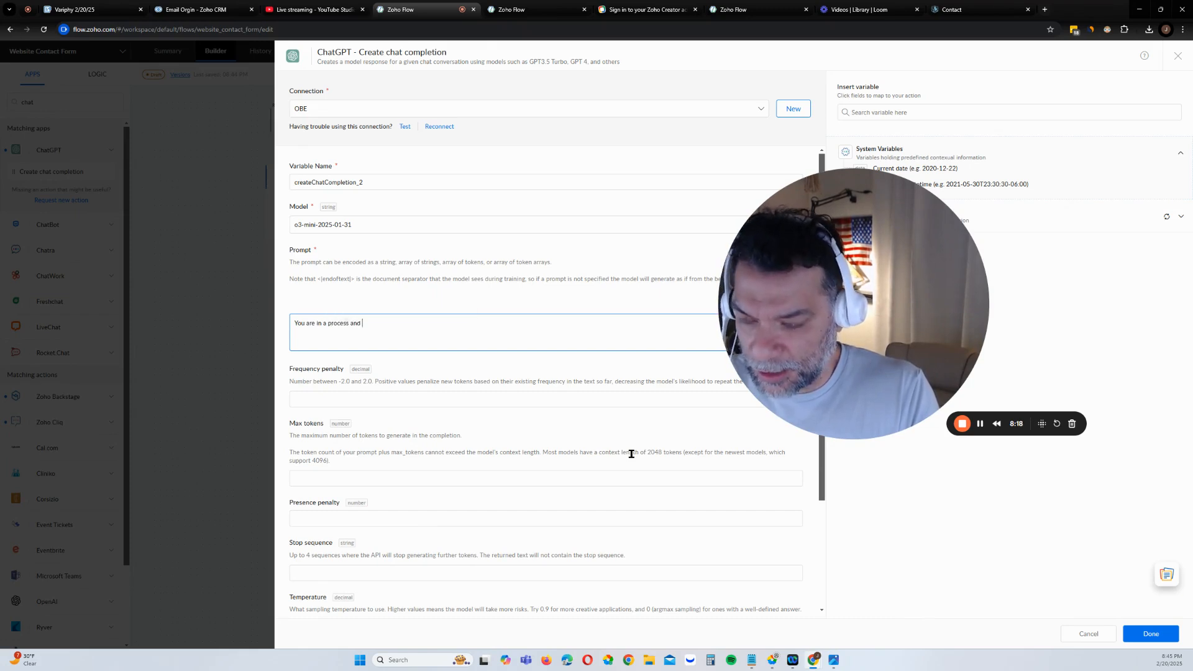
{"action": "type", "text": "i need you to "}
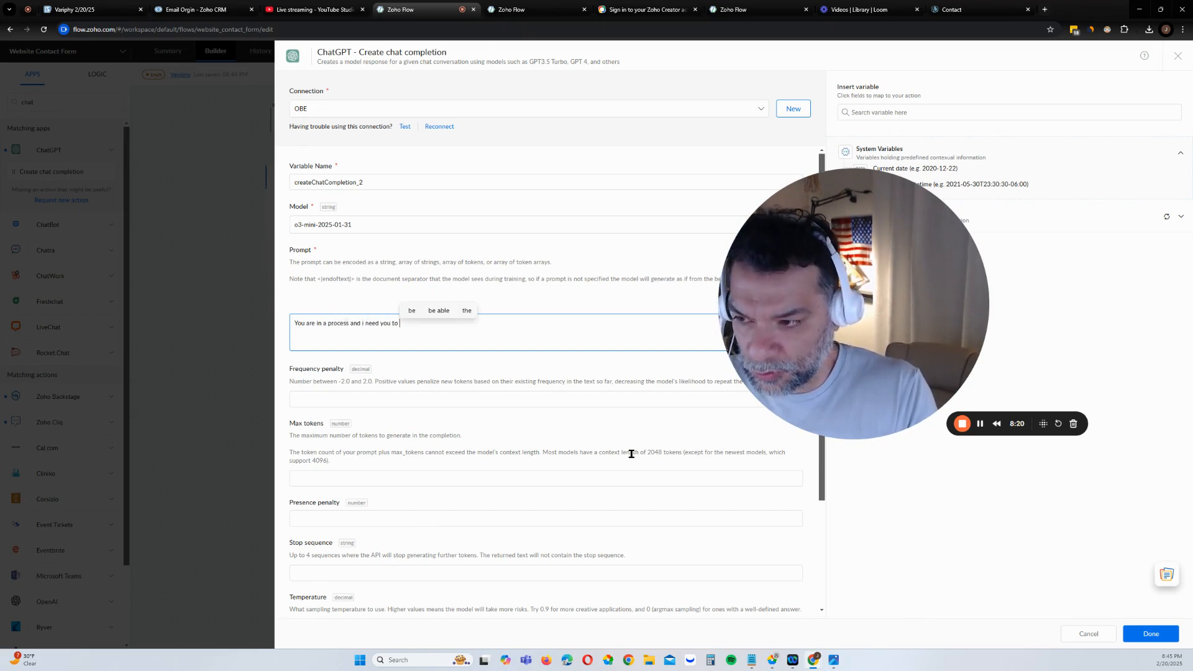
{"action": "type", "text": "reply with "}
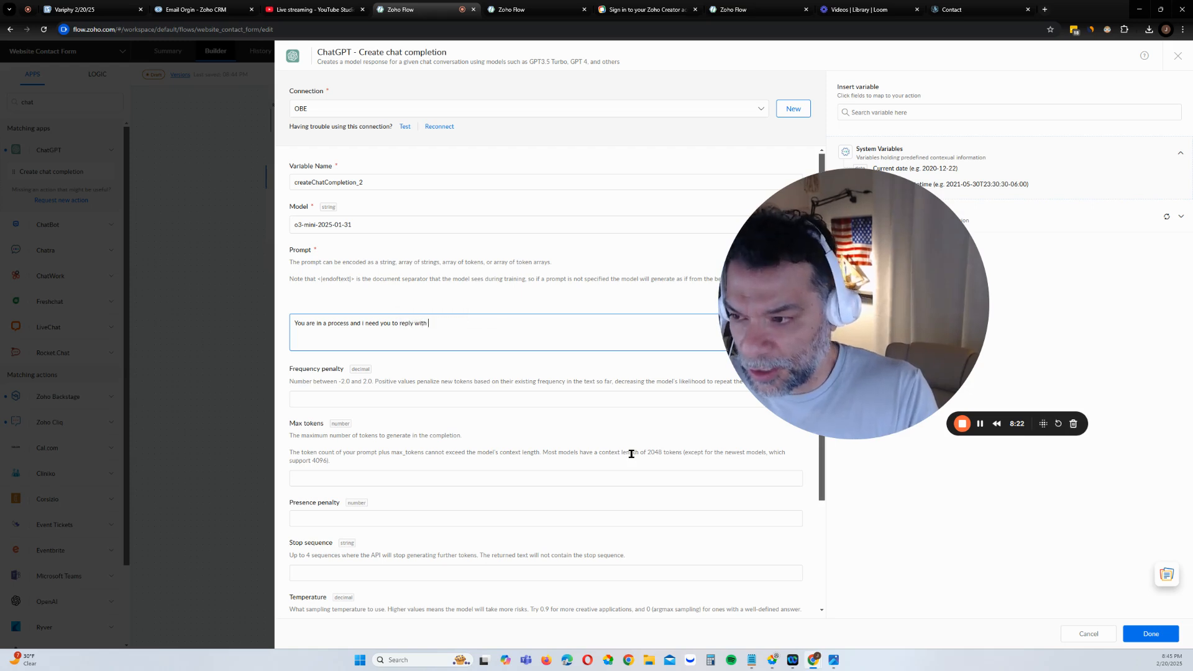
{"action": "type", "text": "a r"}
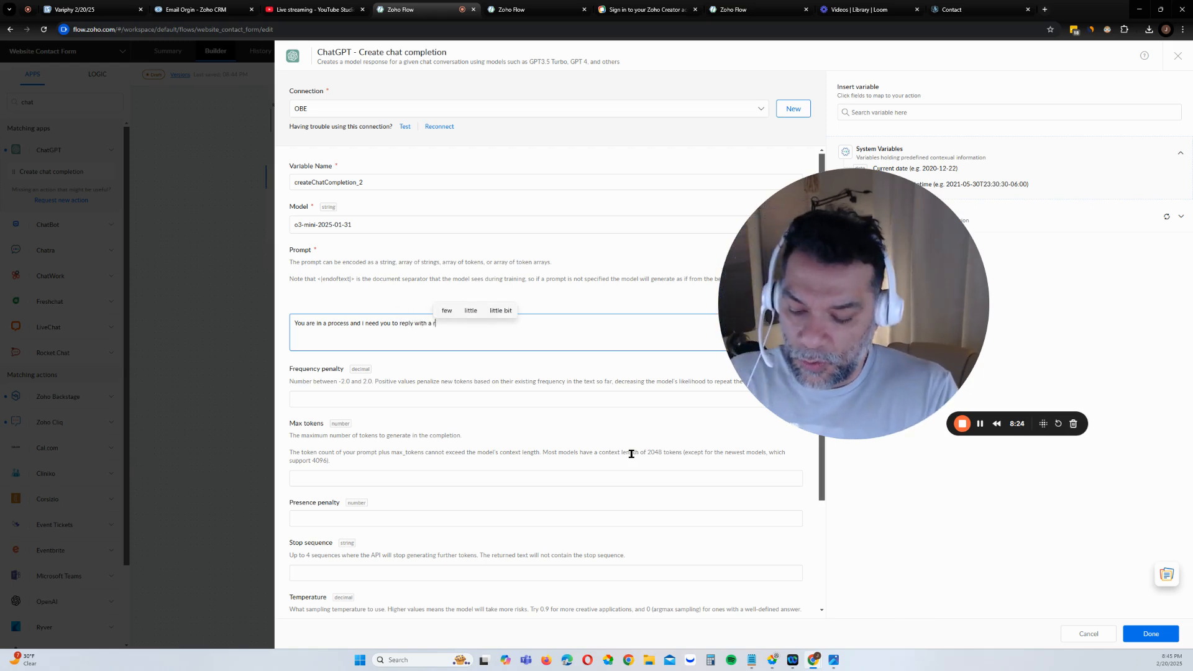
{"action": "type", "text": "esponse "}
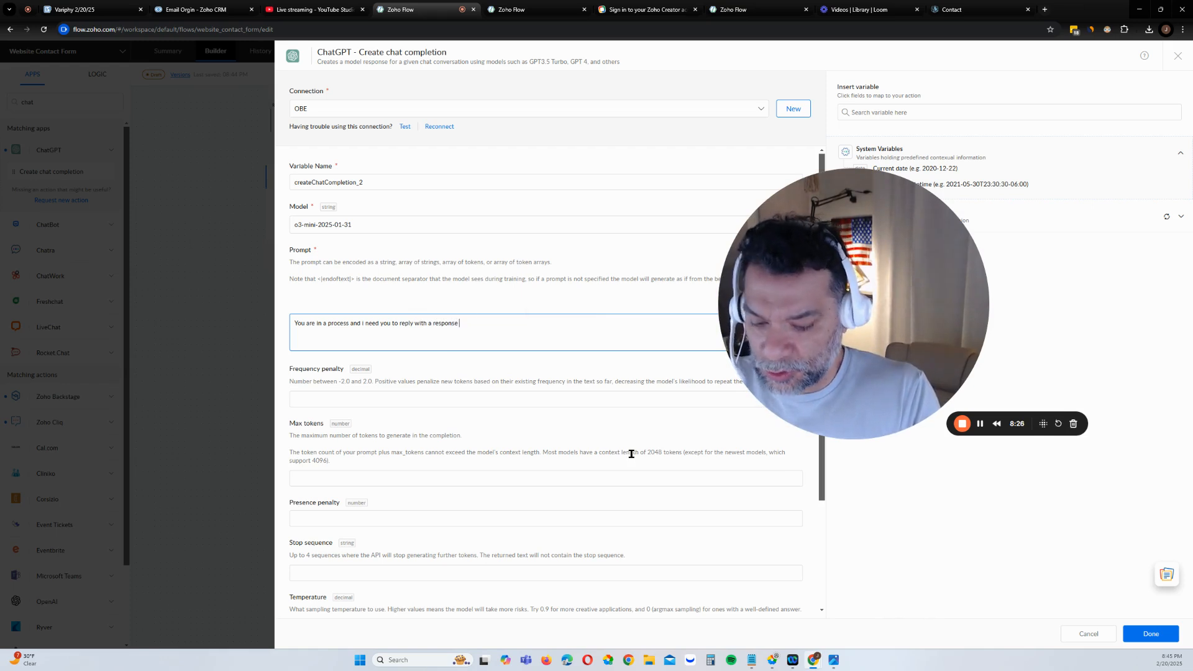
{"action": "type", "text": "to the customer"}
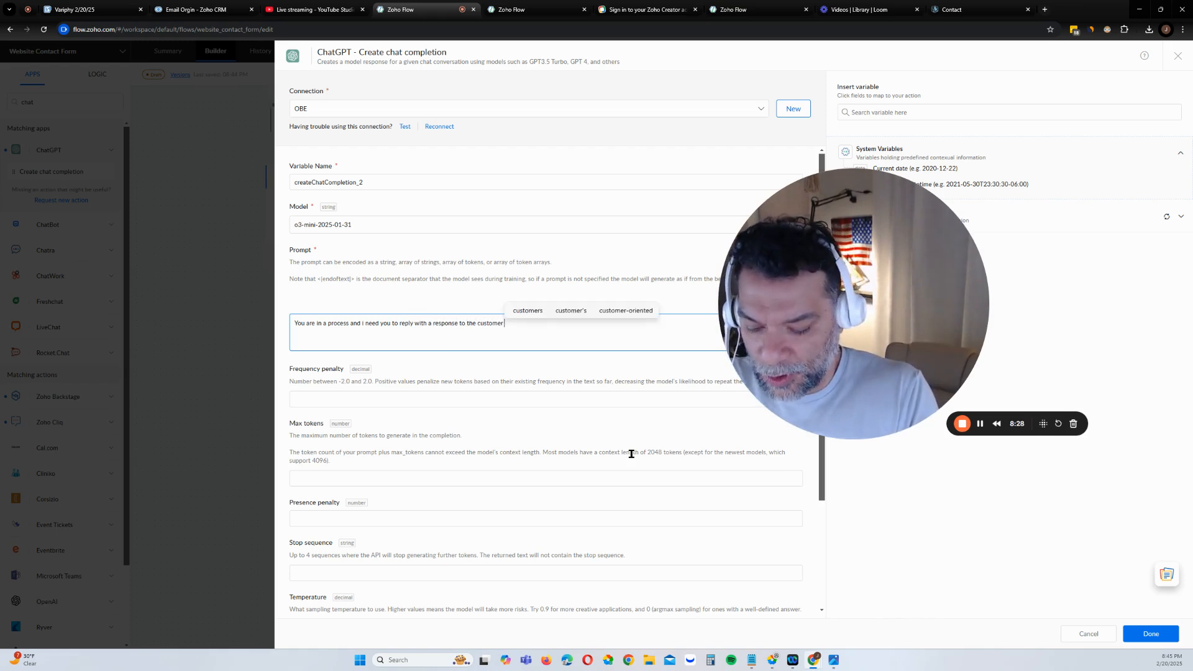
{"action": "type", "text": " based on the "}
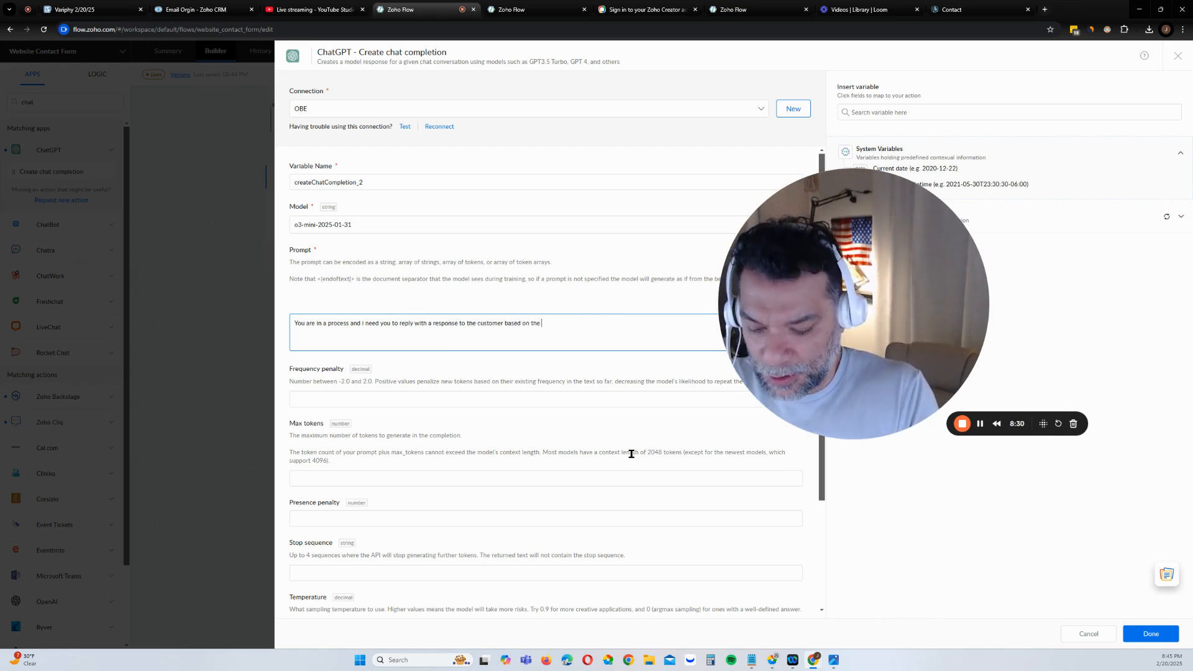
{"action": "type", "text": "comment s"}
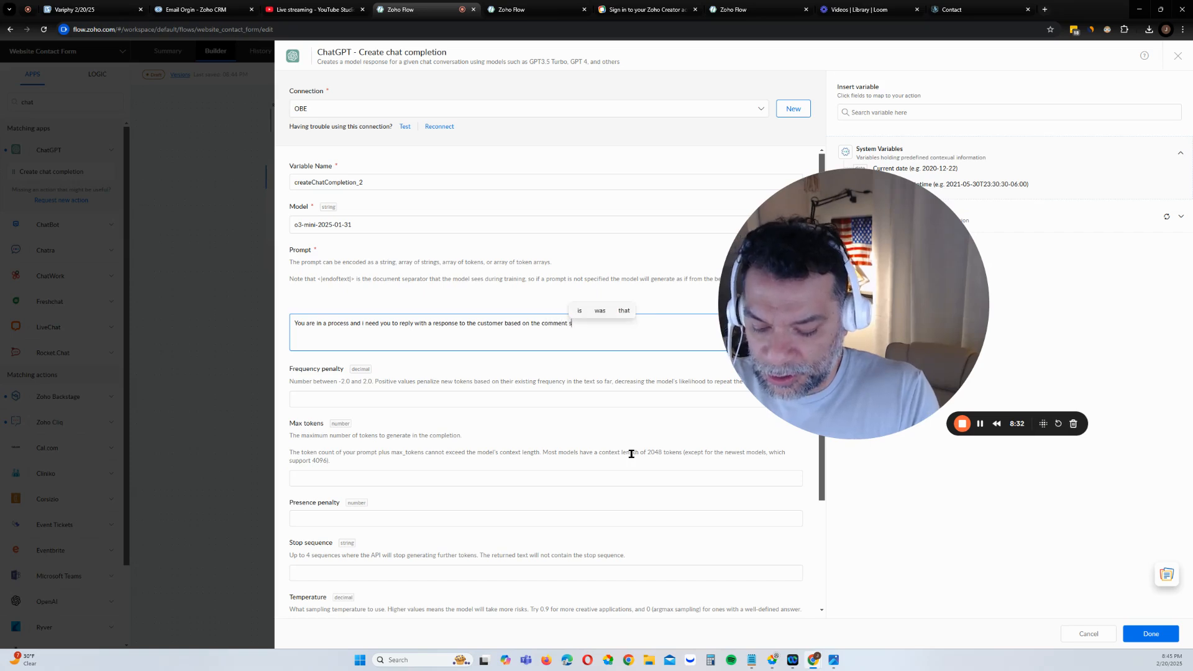
{"action": "type", "text": "hared here. "}
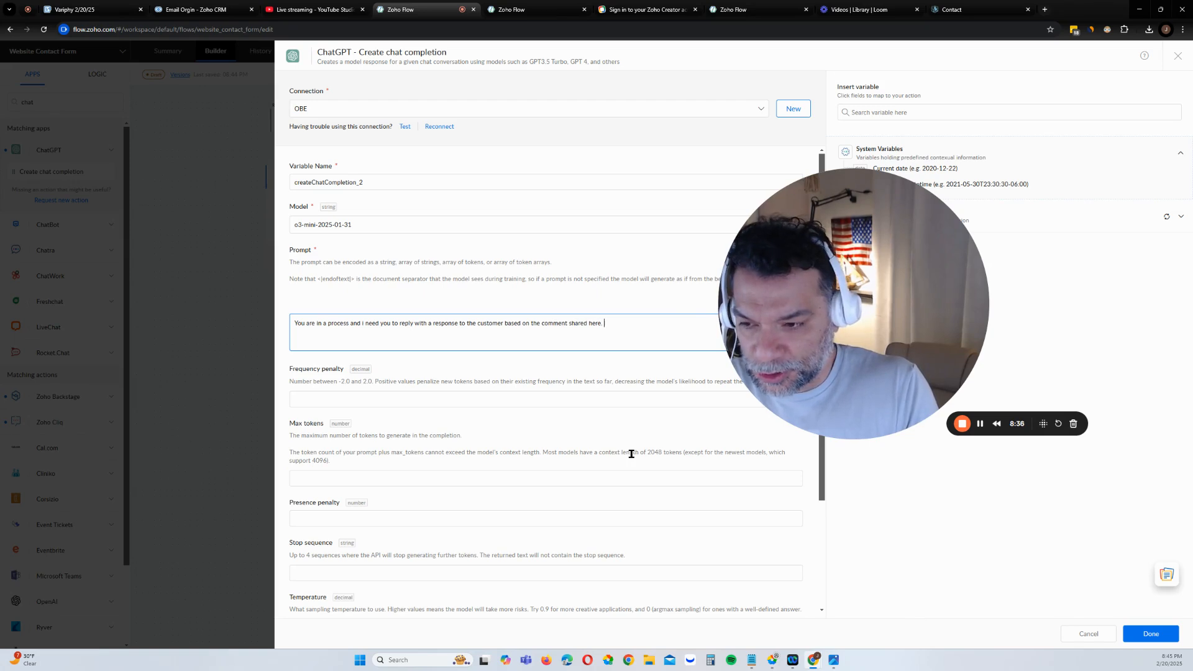
{"action": "type", "text": ": '"}
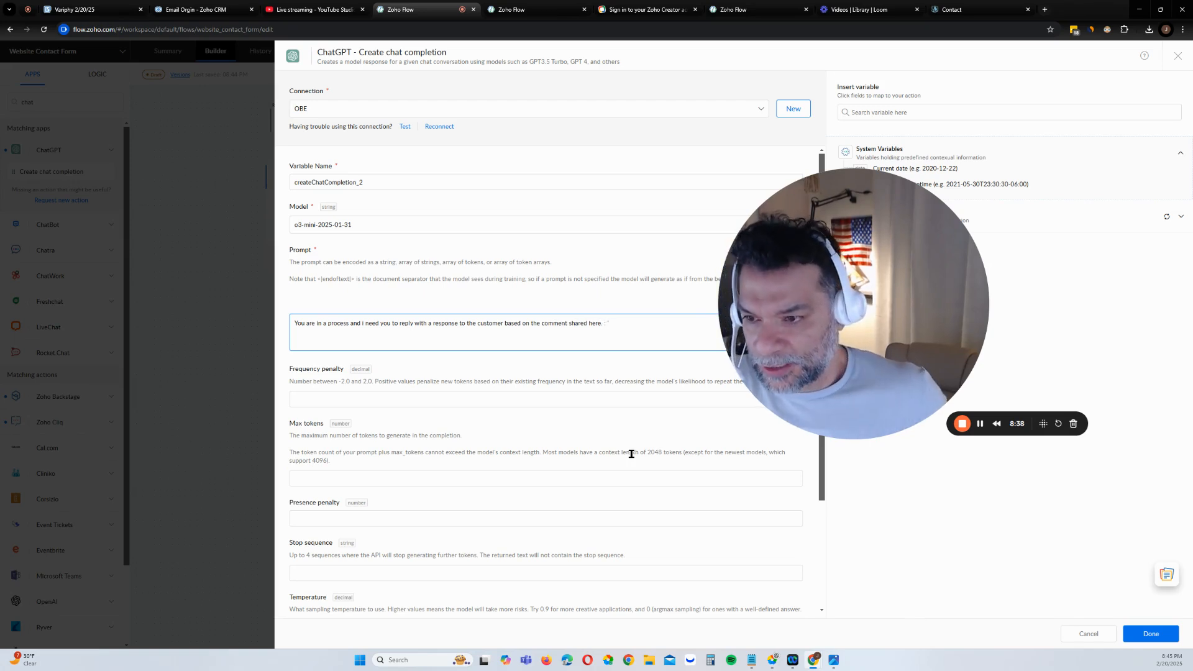
{"action": "left_click_drag", "start_coordinate": [885, 244], "coordinate": [901, 448]}
{"action": "left_click", "coordinate": [967, 221]}
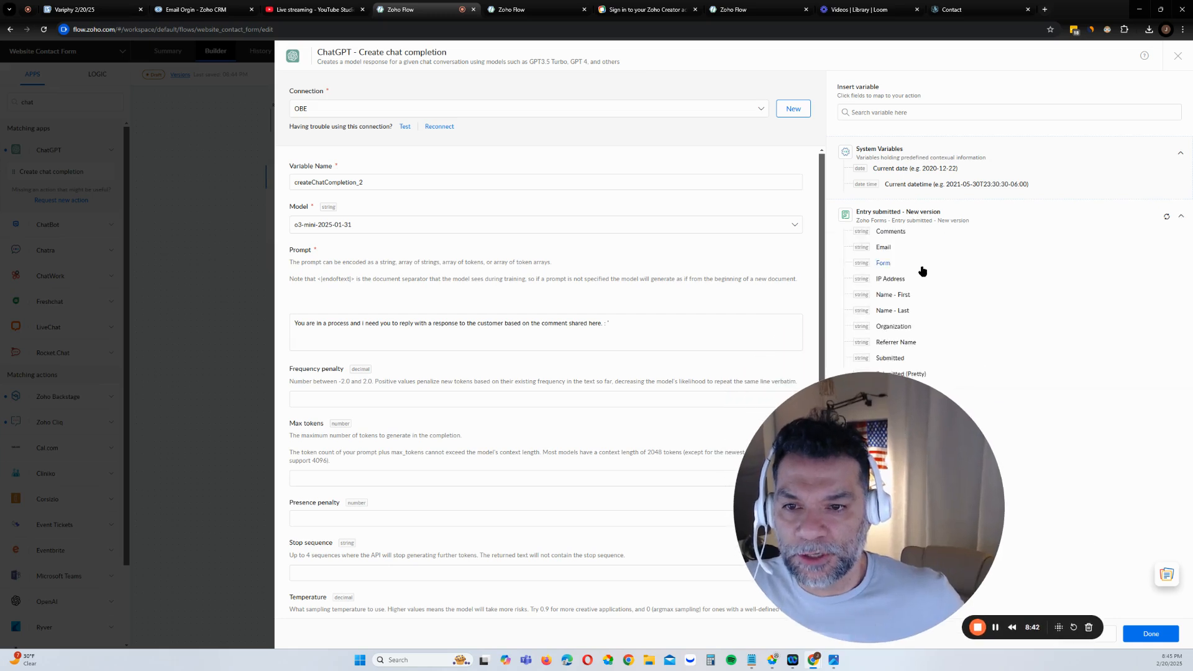
{"action": "left_click", "coordinate": [887, 231]}
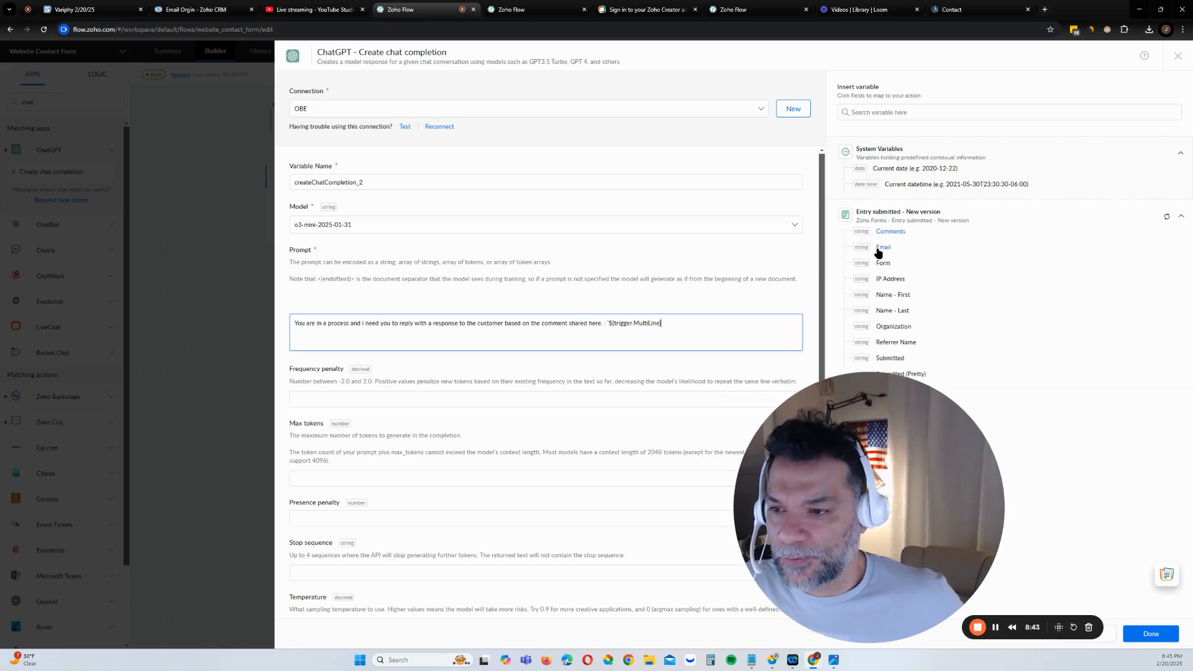
{"action": "left_click", "coordinate": [753, 328]}
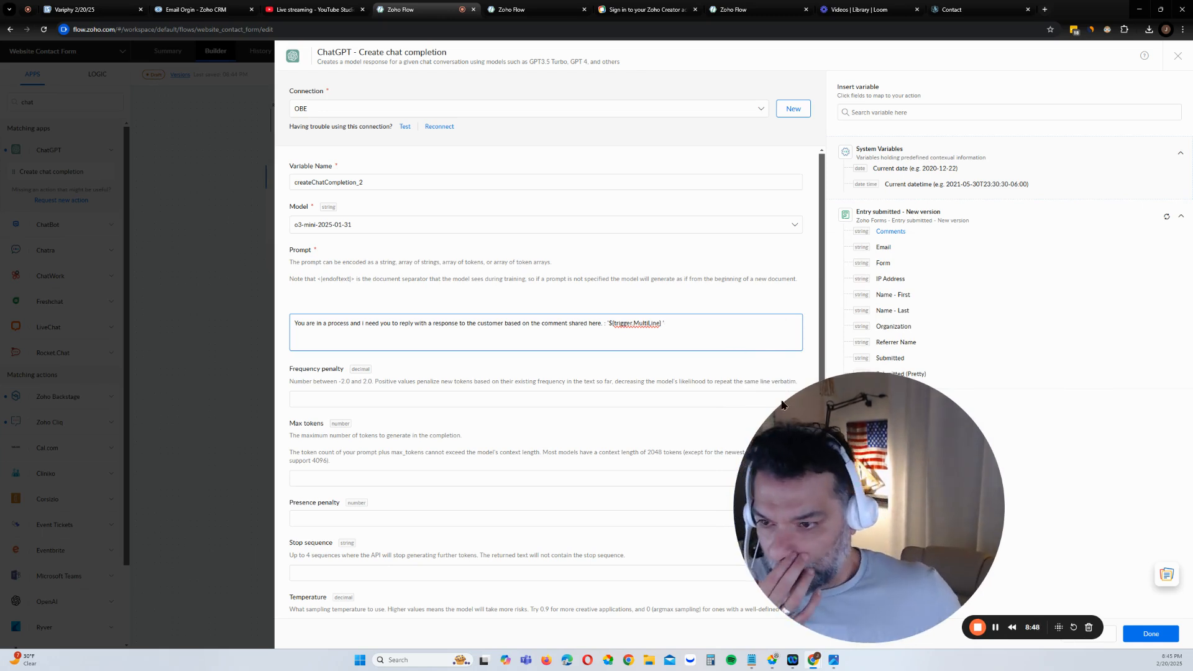
{"action": "type", "text": "'"}
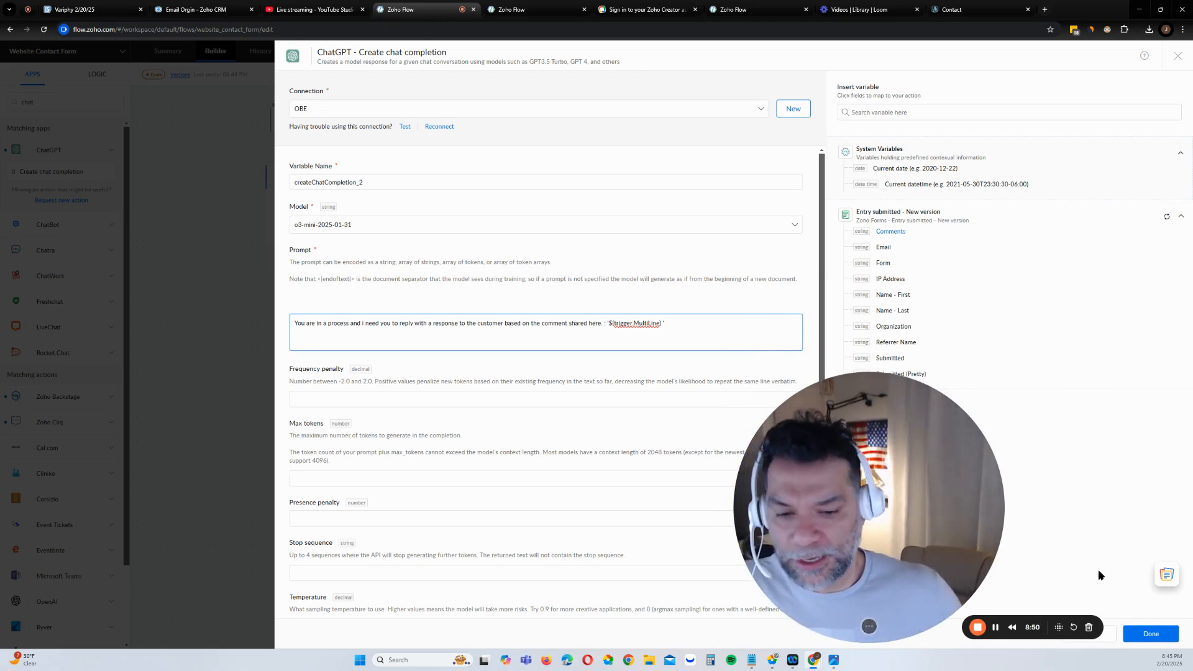
Save the ChatGPT step, set it beside Comment Is Not Null, and move Send Email further down
{"action": "left_click_drag", "start_coordinate": [950, 553], "coordinate": [992, 328]}
{"action": "left_click", "coordinate": [1150, 634]}
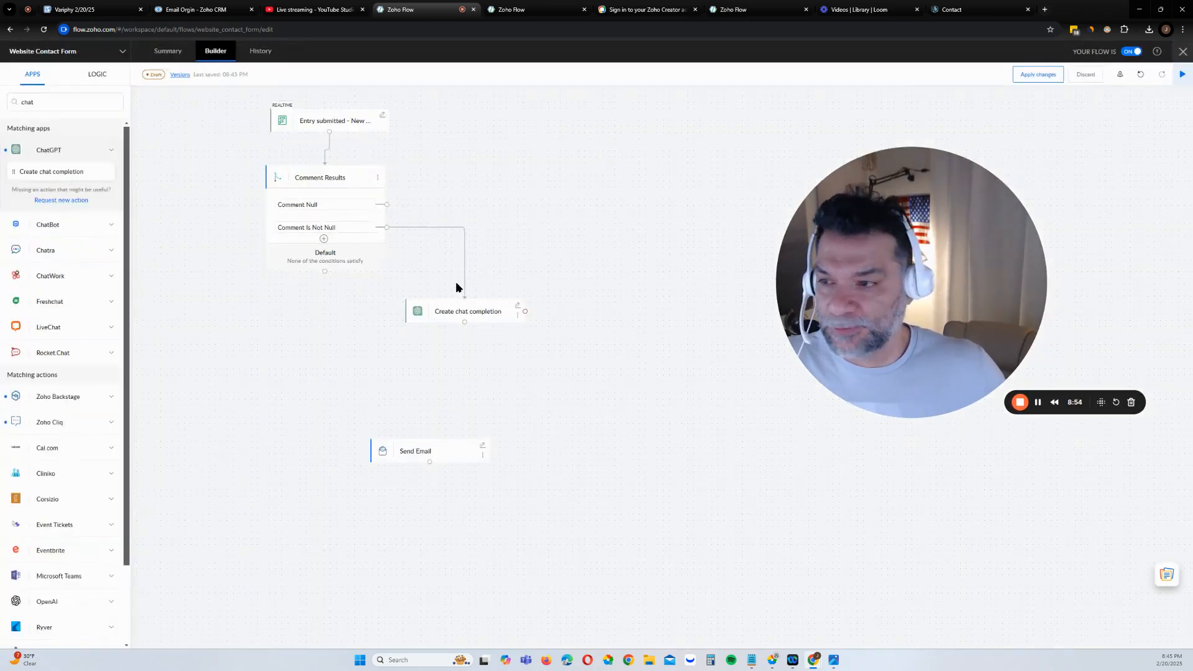
{"action": "left_click_drag", "start_coordinate": [490, 295], "coordinate": [543, 261]}
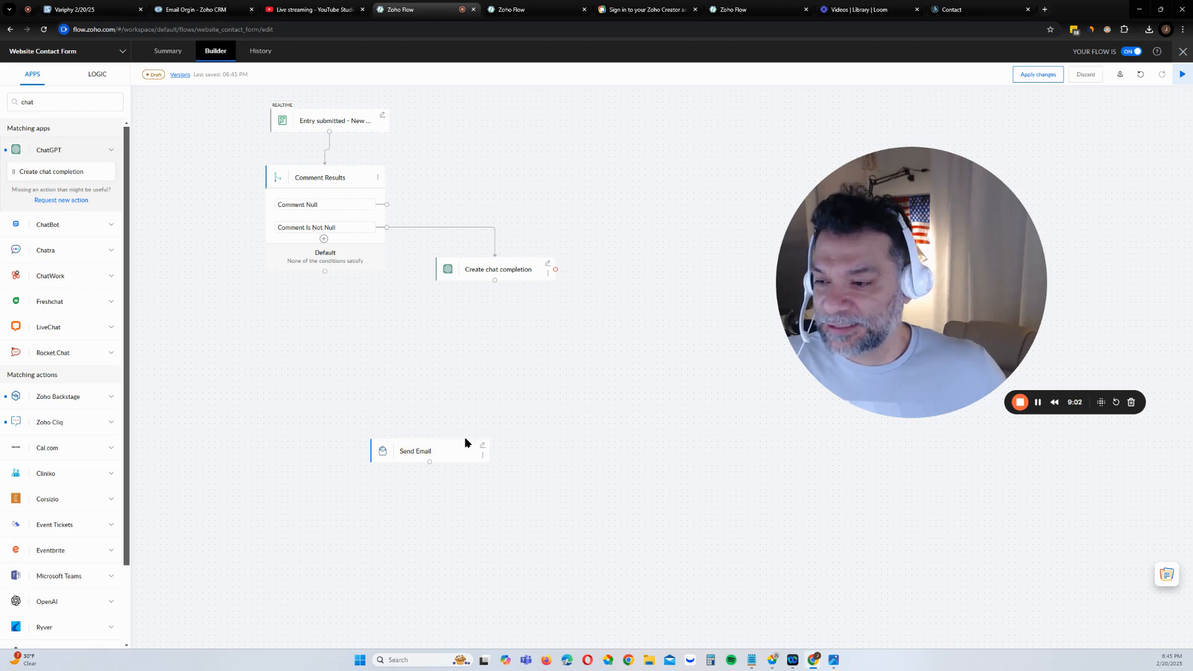
{"action": "left_click_drag", "start_coordinate": [462, 440], "coordinate": [437, 495]}
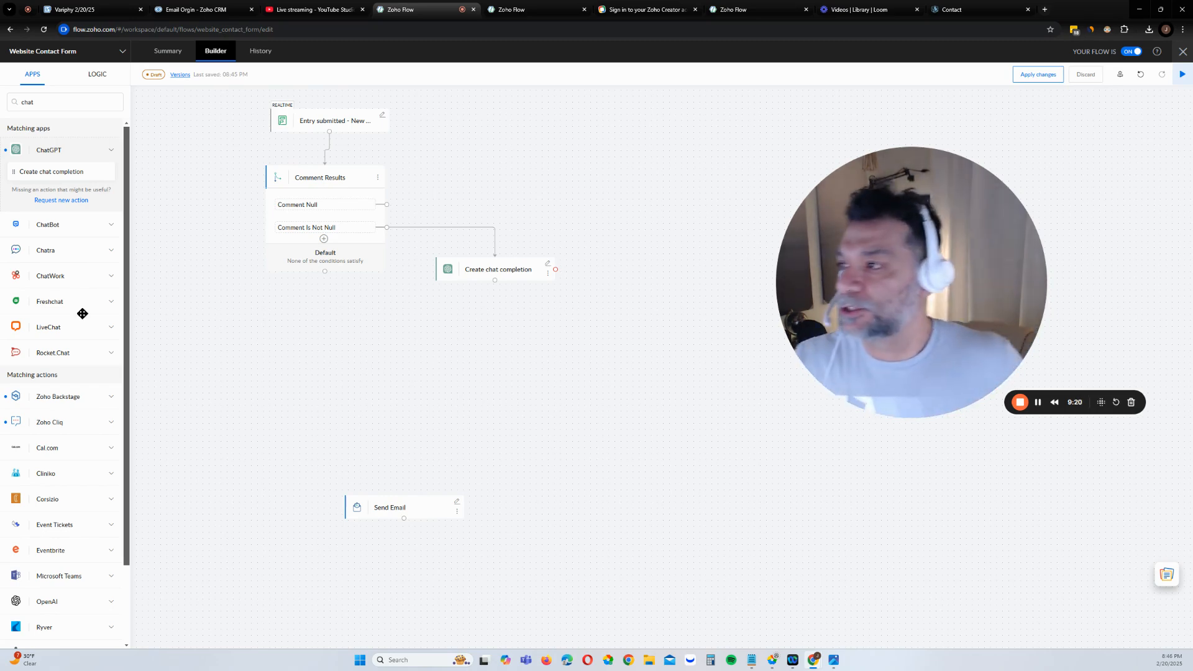
Add a second Create chat completion step below the first, using the o3-mini-2025-01-31 model
{"action": "left_click_drag", "start_coordinate": [44, 192], "coordinate": [483, 353]}
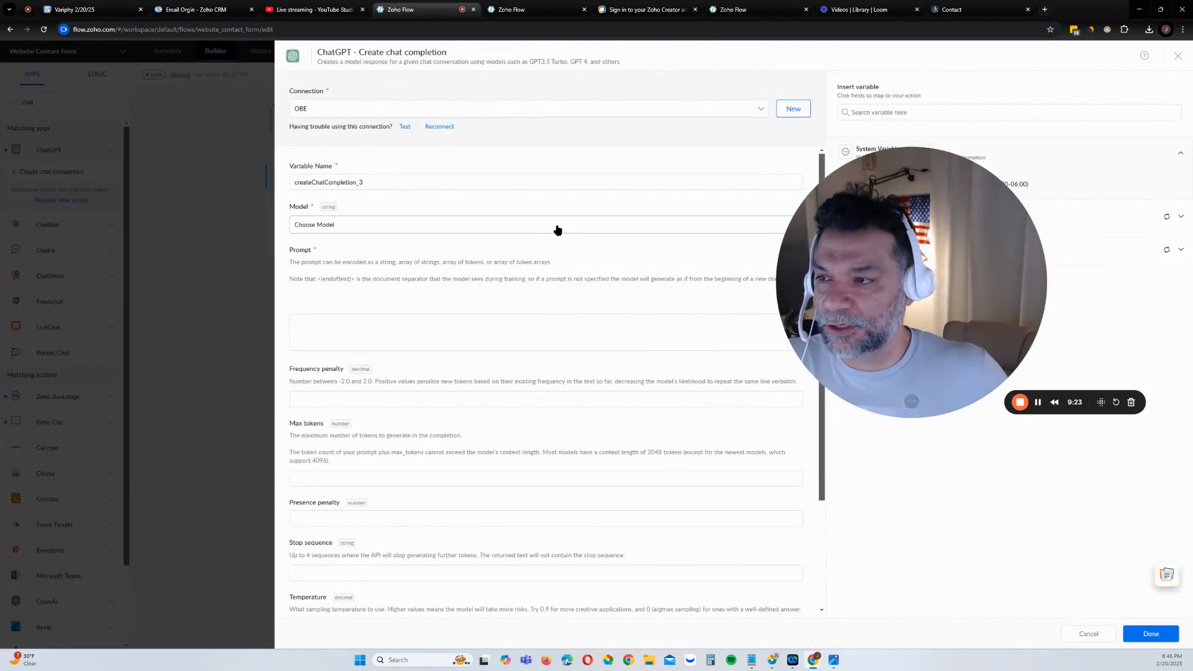
{"action": "left_click", "coordinate": [472, 226]}
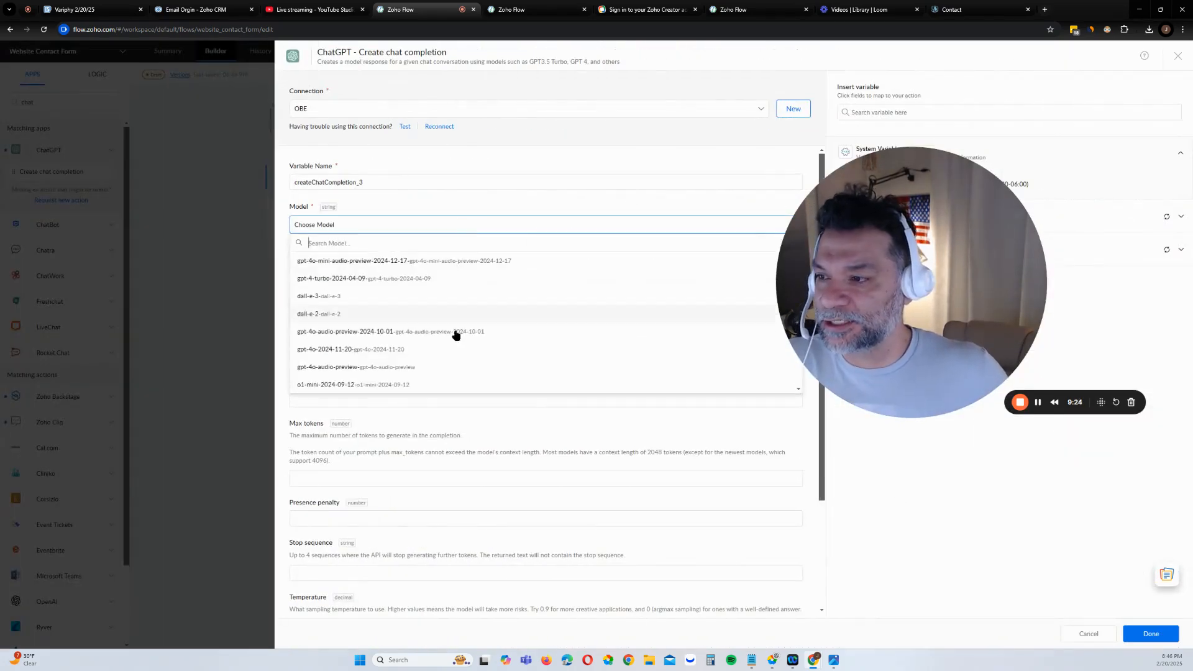
{"action": "scroll", "coordinate": [499, 357], "scroll_direction": "down", "scroll_amount": 6}
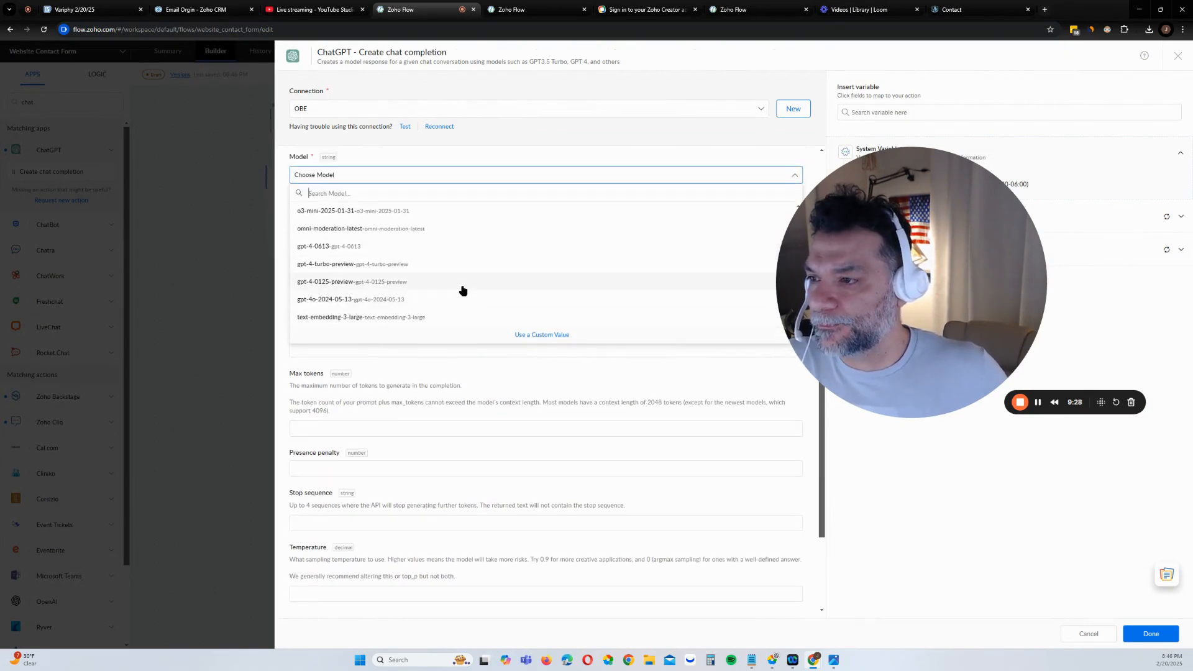
{"action": "scroll", "coordinate": [463, 288], "scroll_direction": "up", "scroll_amount": 1}
{"action": "left_click", "coordinate": [454, 258]}
Write a prompt requesting only an email reply to the contact-form submitter, then begin a 'First name:' line
{"action": "left_click", "coordinate": [439, 291]}
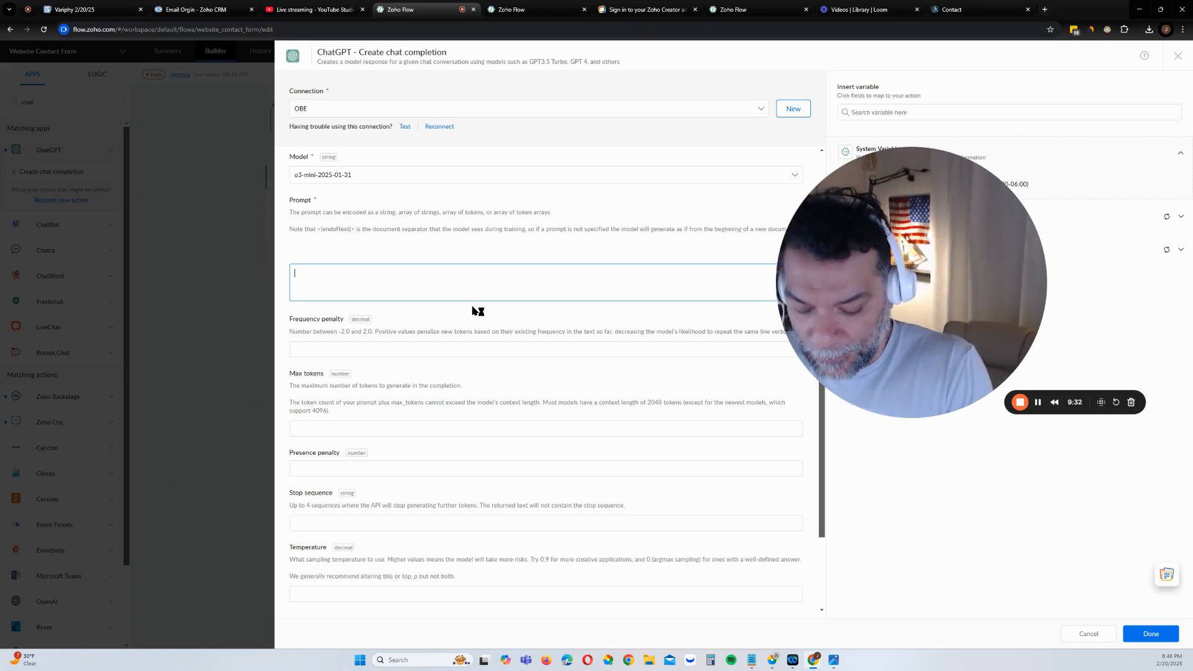
{"action": "type", "text": "H"}
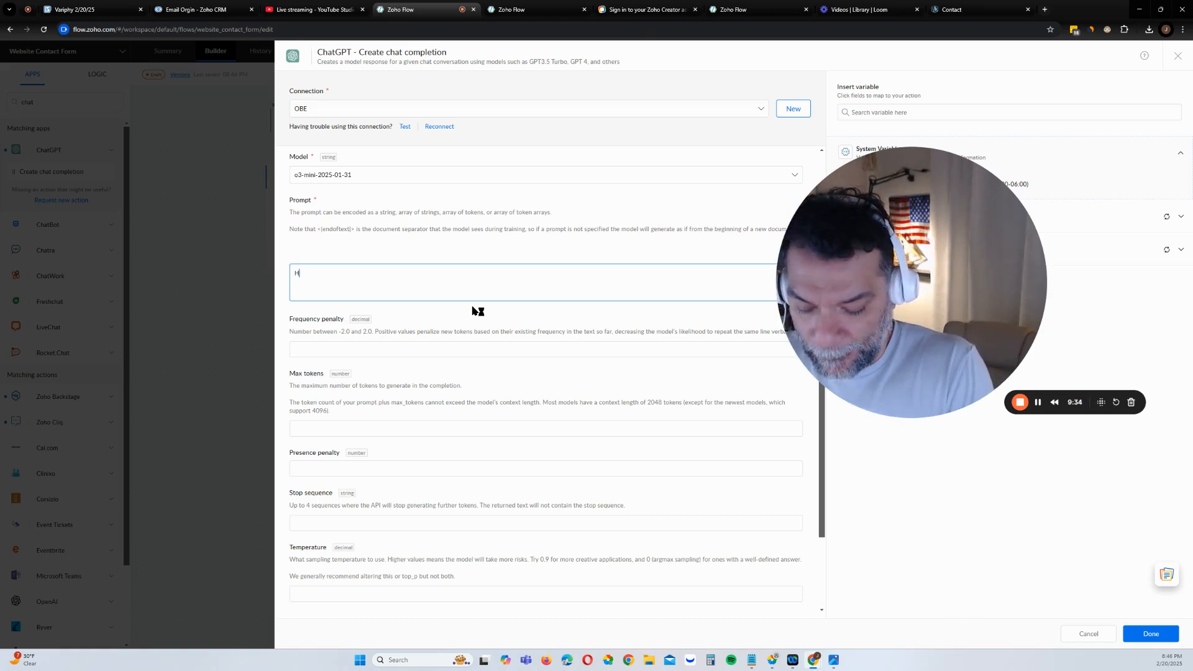
{"action": "key", "text": "BackSpace"}
{"action": "type", "text": "You are in a "}
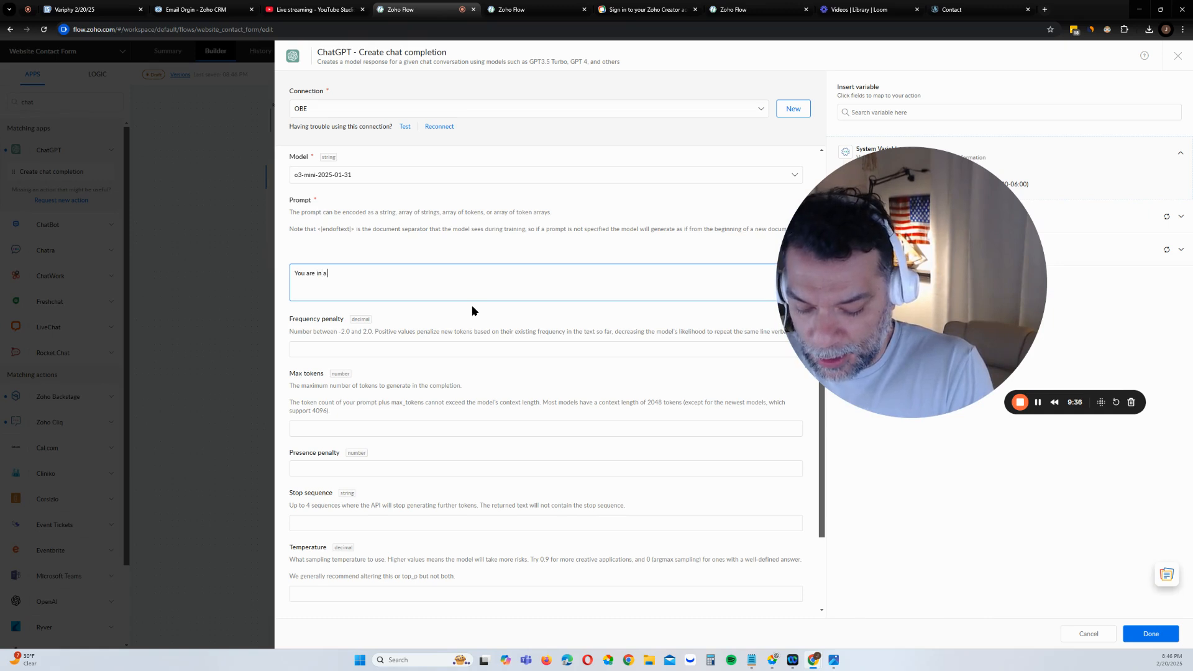
{"action": "type", "text": "proc"}
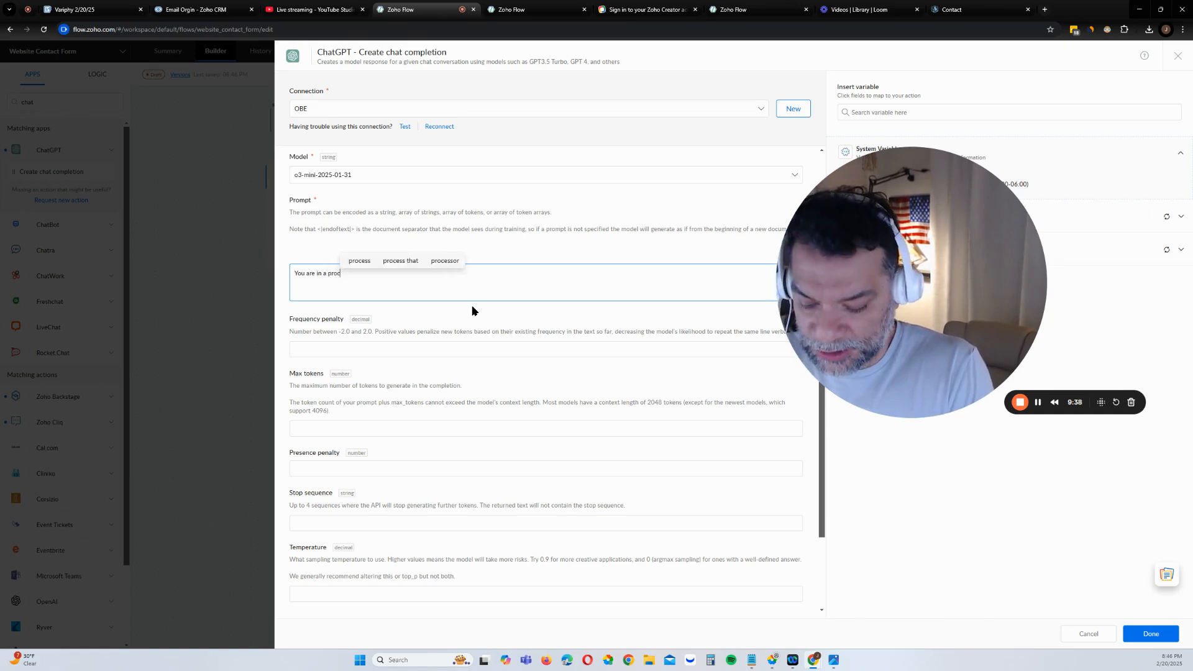
{"action": "type", "text": "ess and you "}
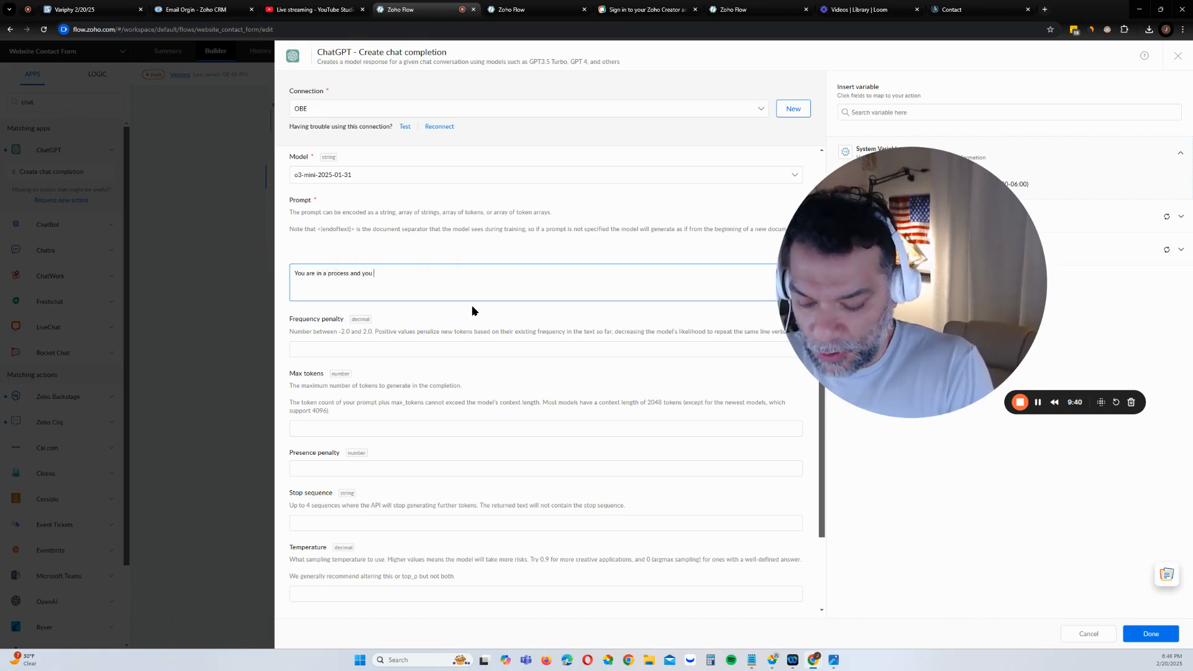
{"action": "type", "text": "r job "}
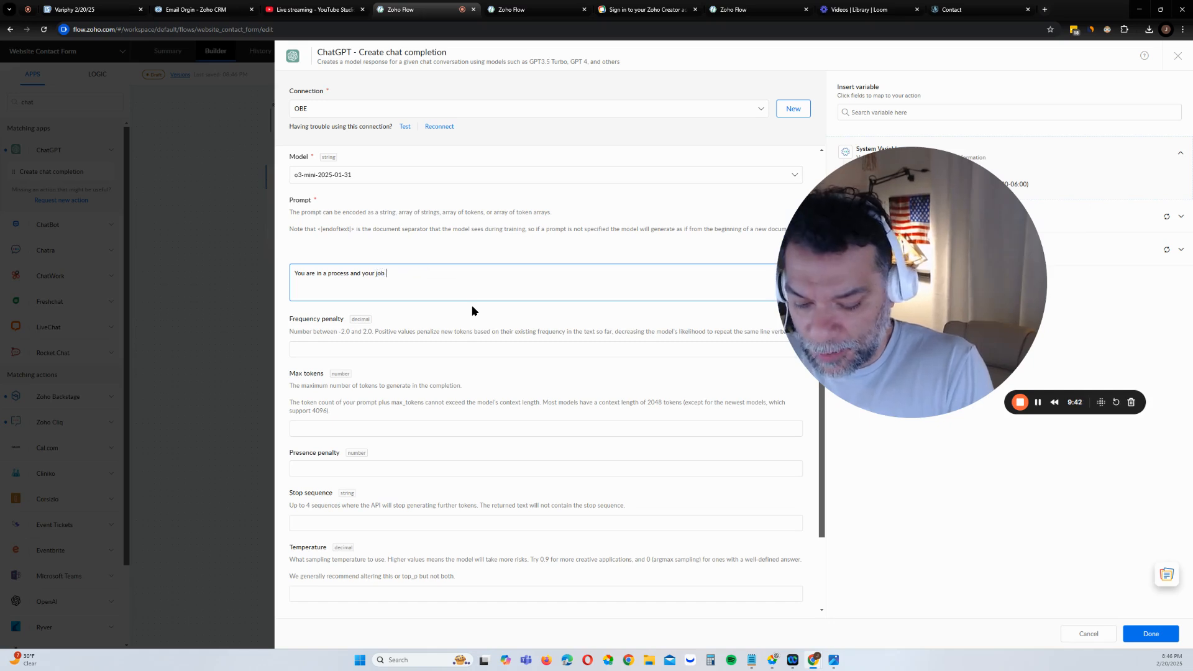
{"action": "type", "text": "is"}
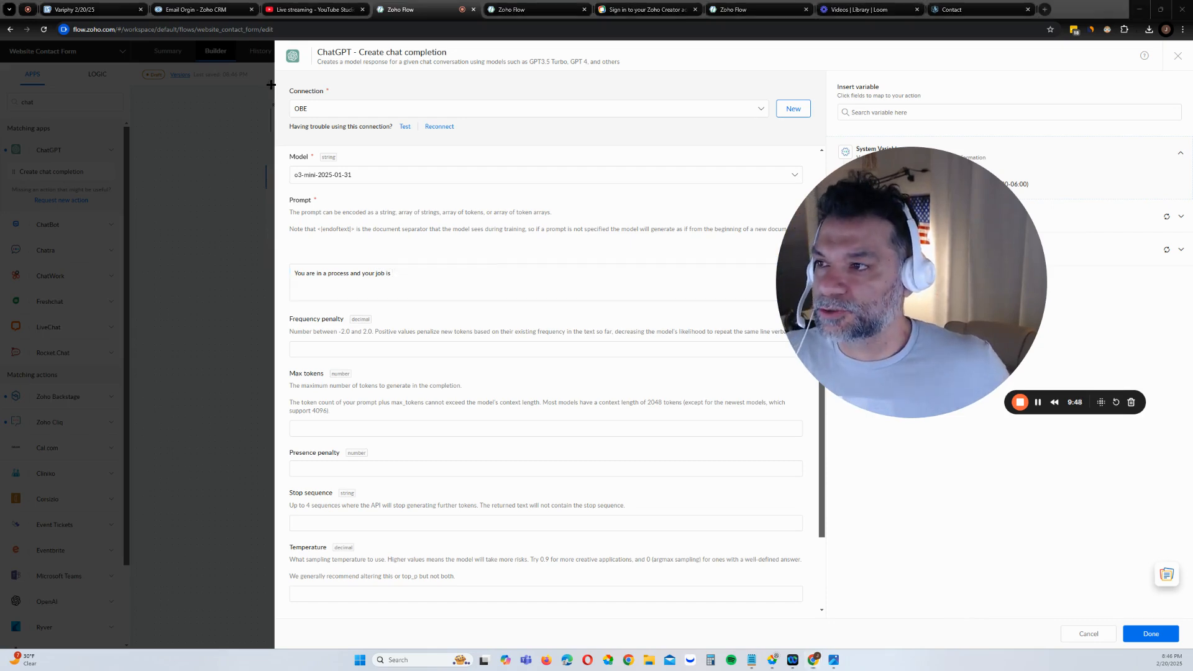
{"action": "key", "text": "super+shift+s"}
{"action": "left_click_drag", "start_coordinate": [244, 74], "coordinate": [1163, 518]}
{"action": "left_click", "coordinate": [448, 279]}
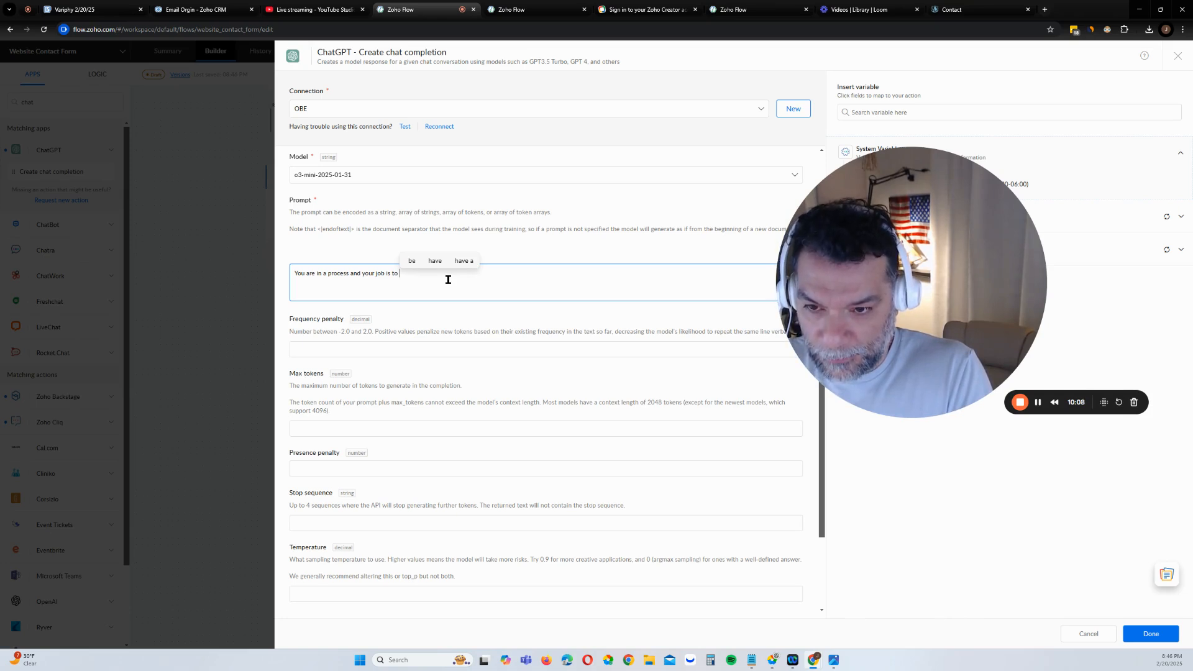
{"action": "type", "text": "e this "}
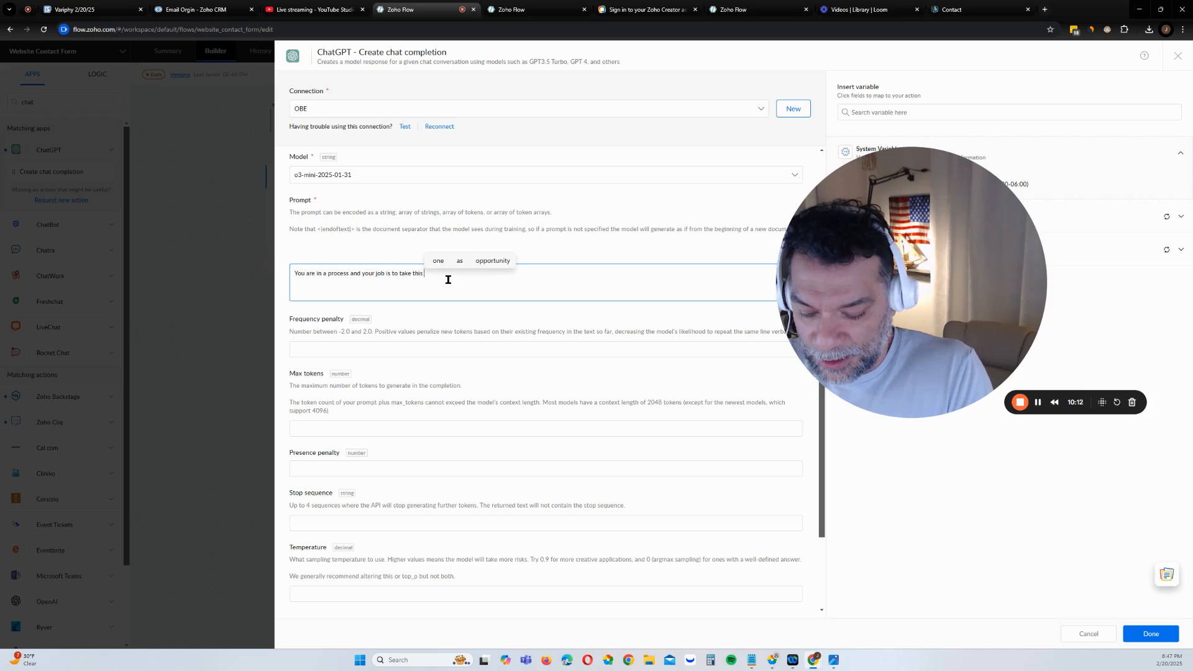
{"action": "type", "text": "info and respon"}
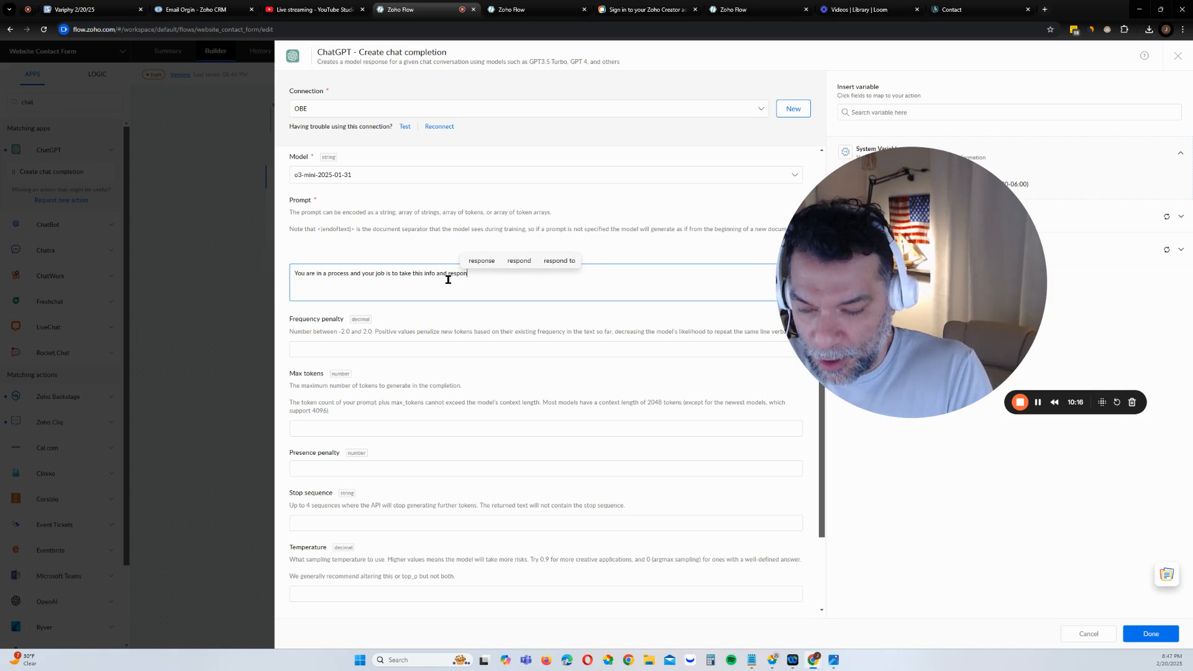
{"action": "type", "text": "d with "}
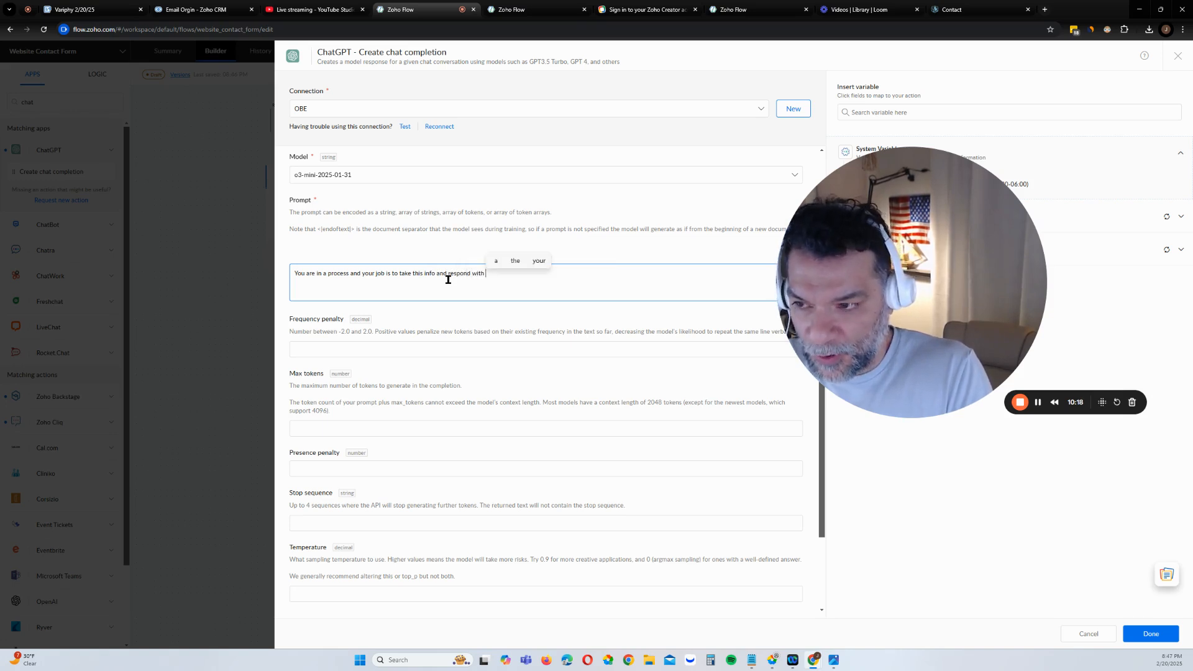
{"action": "type", "text": "only a"}
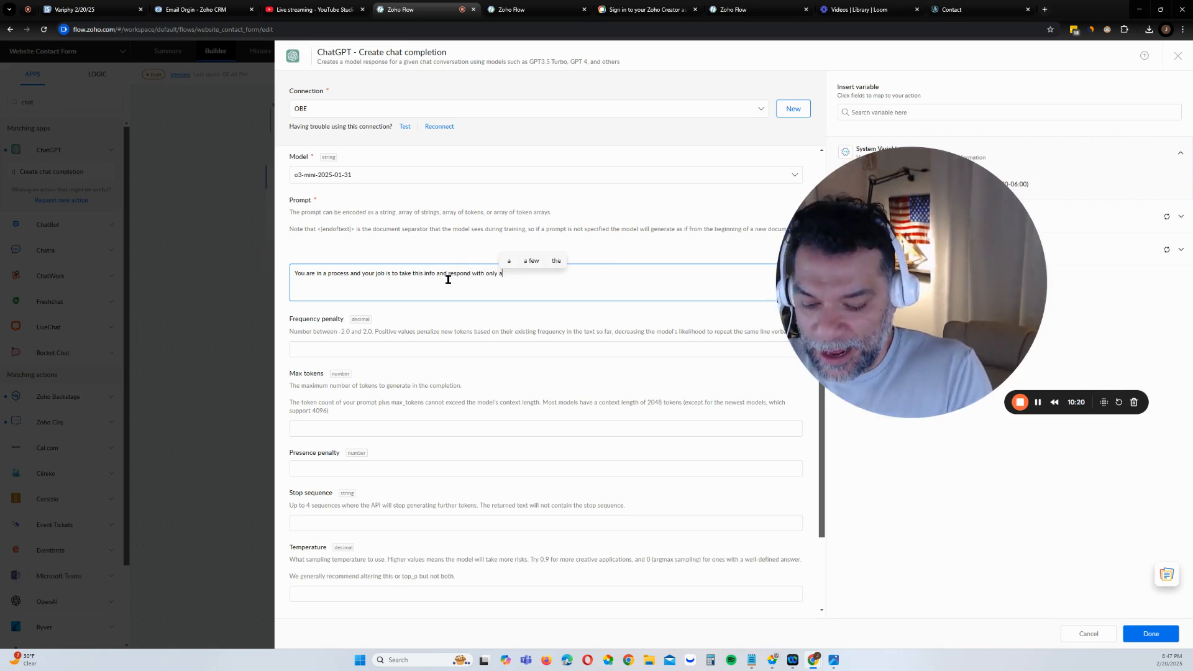
{"action": "type", "text": "n eam"}
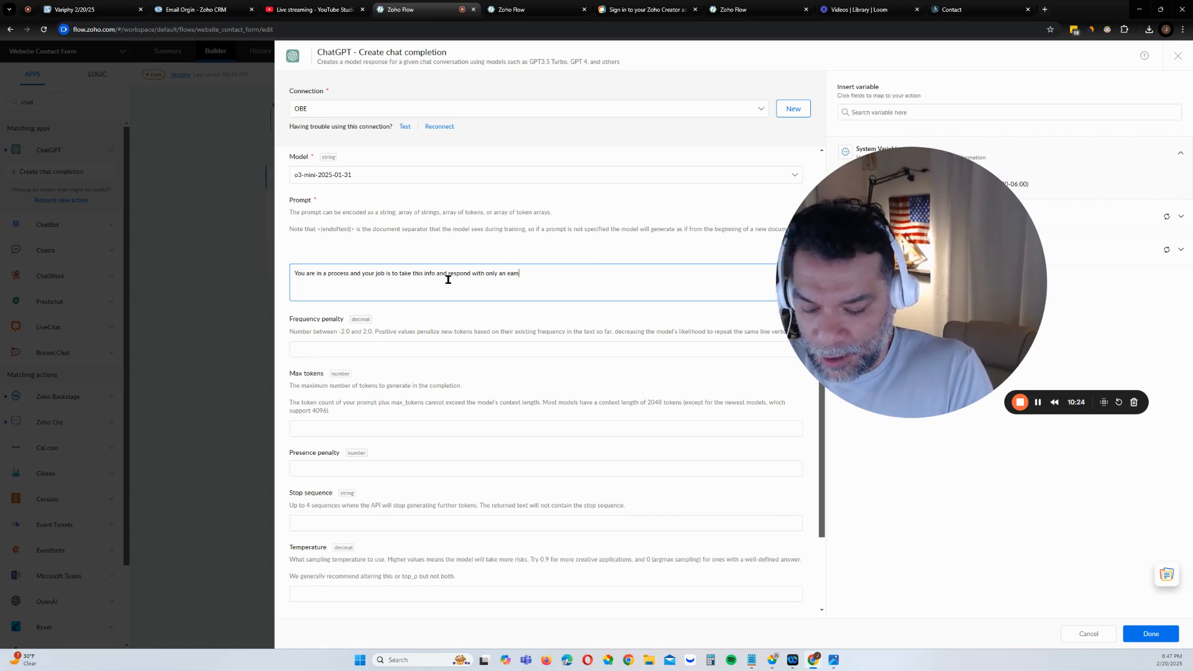
{"action": "key", "text": "BackSpace"}
{"action": "key", "text": "BackSpace"}
{"action": "key", "text": "BackSpace"}
{"action": "key", "text": "BackSpace"}
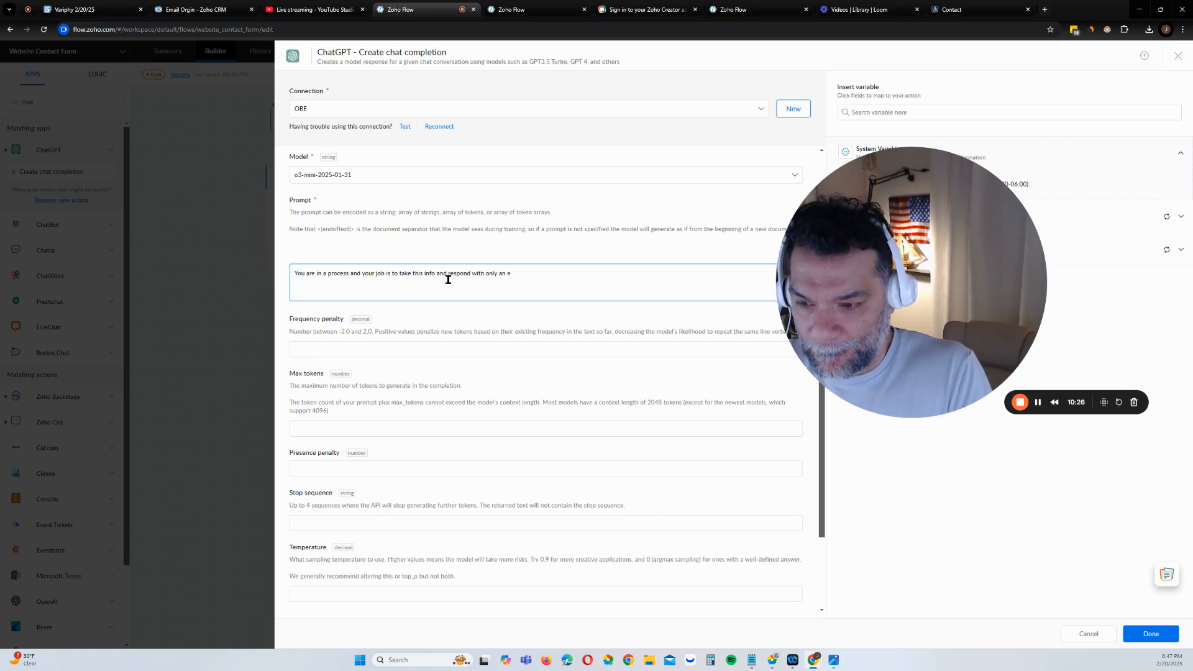
{"action": "type", "text": "l "}
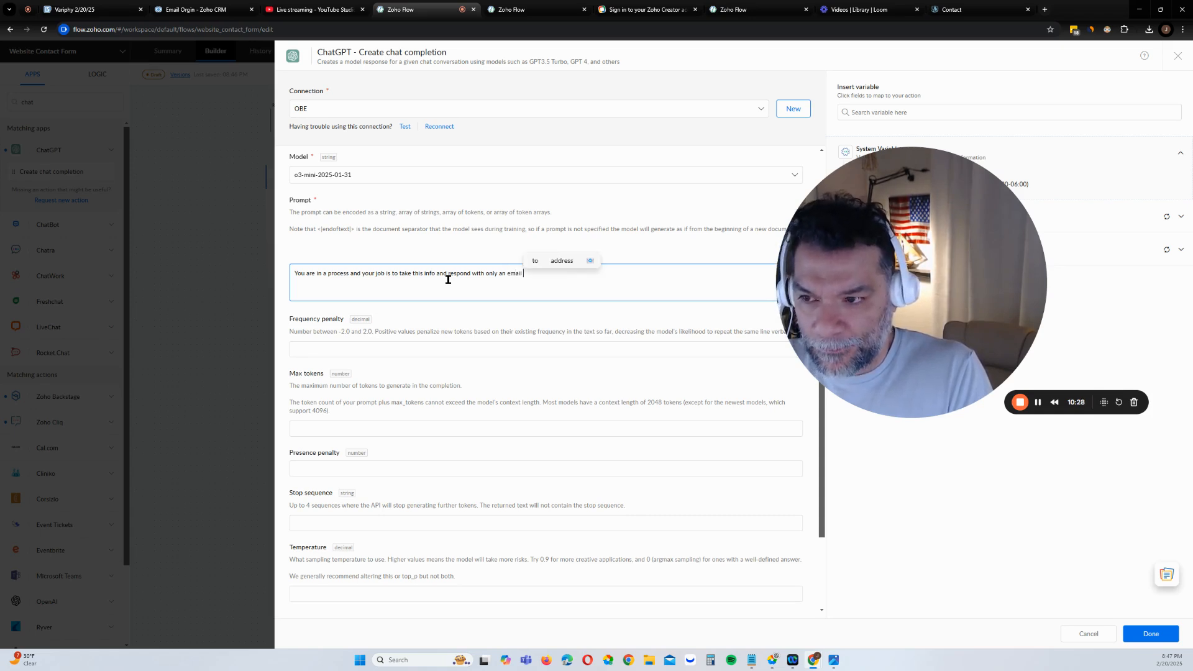
{"action": "type", "text": "reply "}
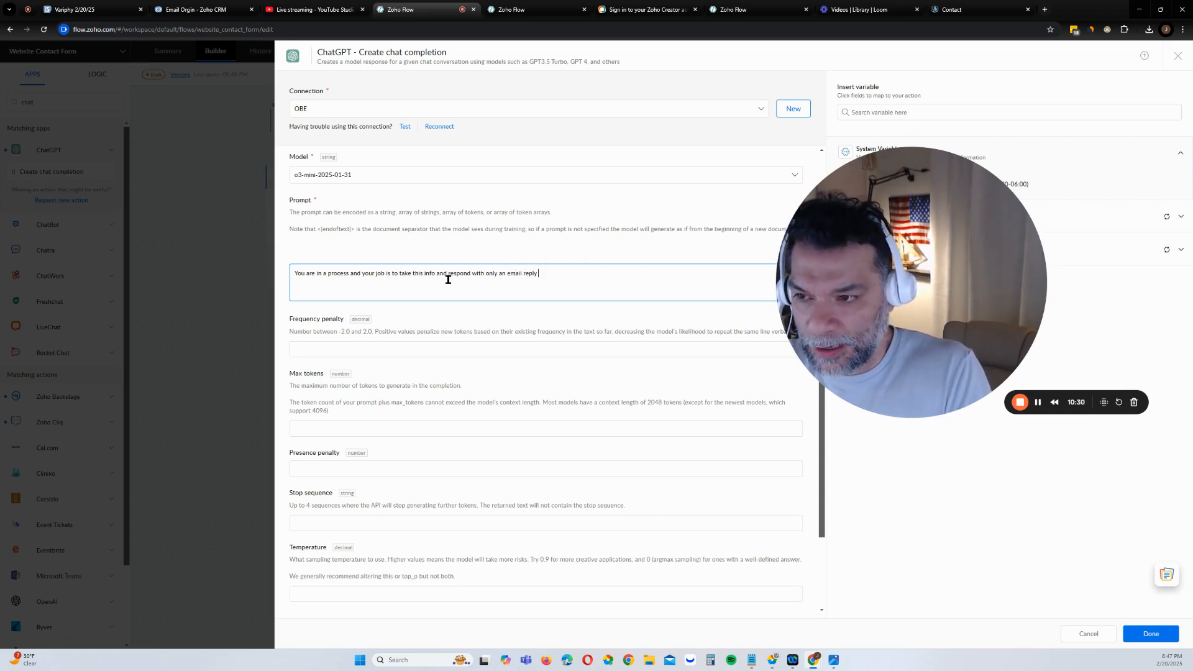
{"action": "type", "text": "content to "}
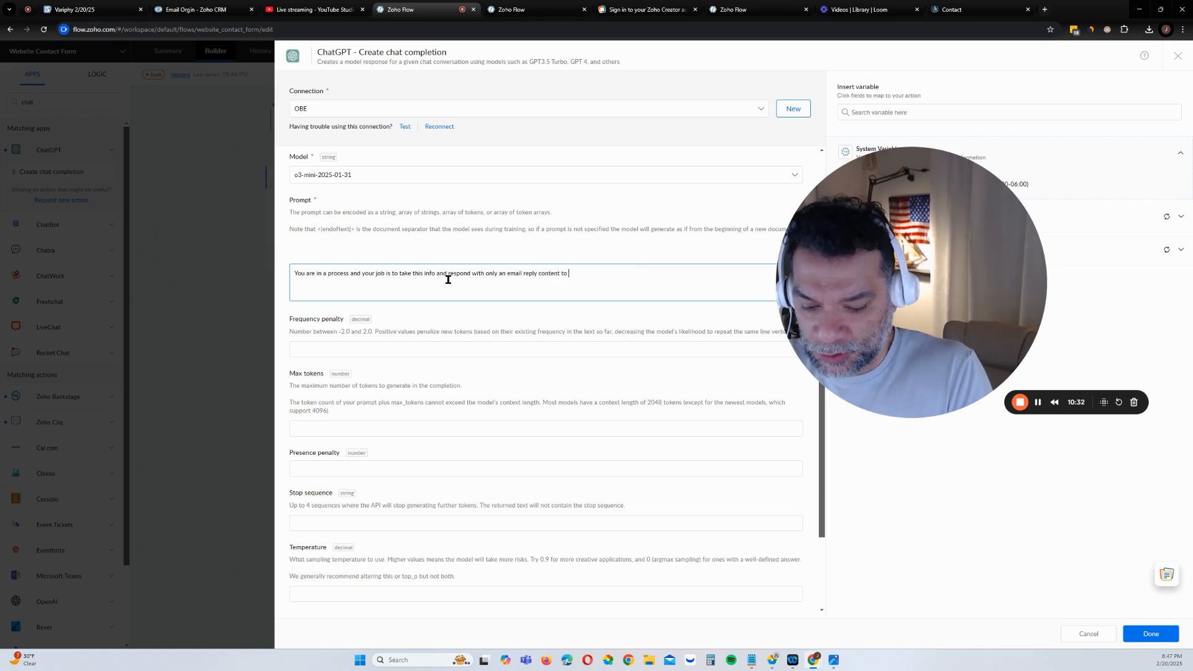
{"action": "type", "text": "the per"}
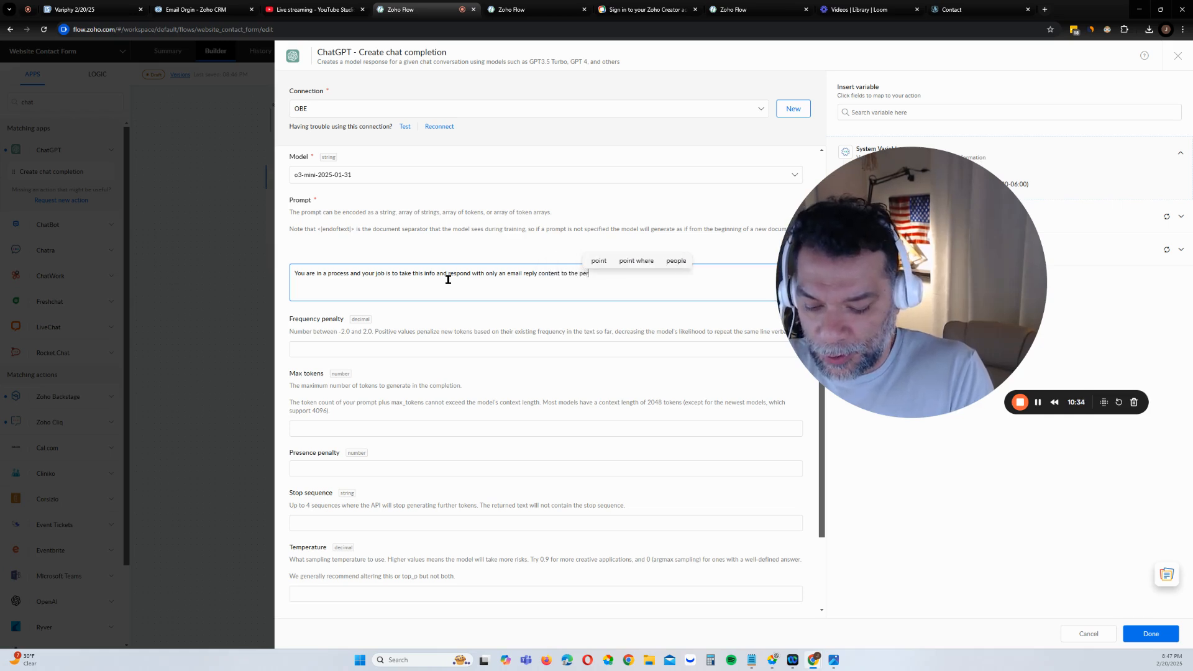
{"action": "type", "text": "son that sub"}
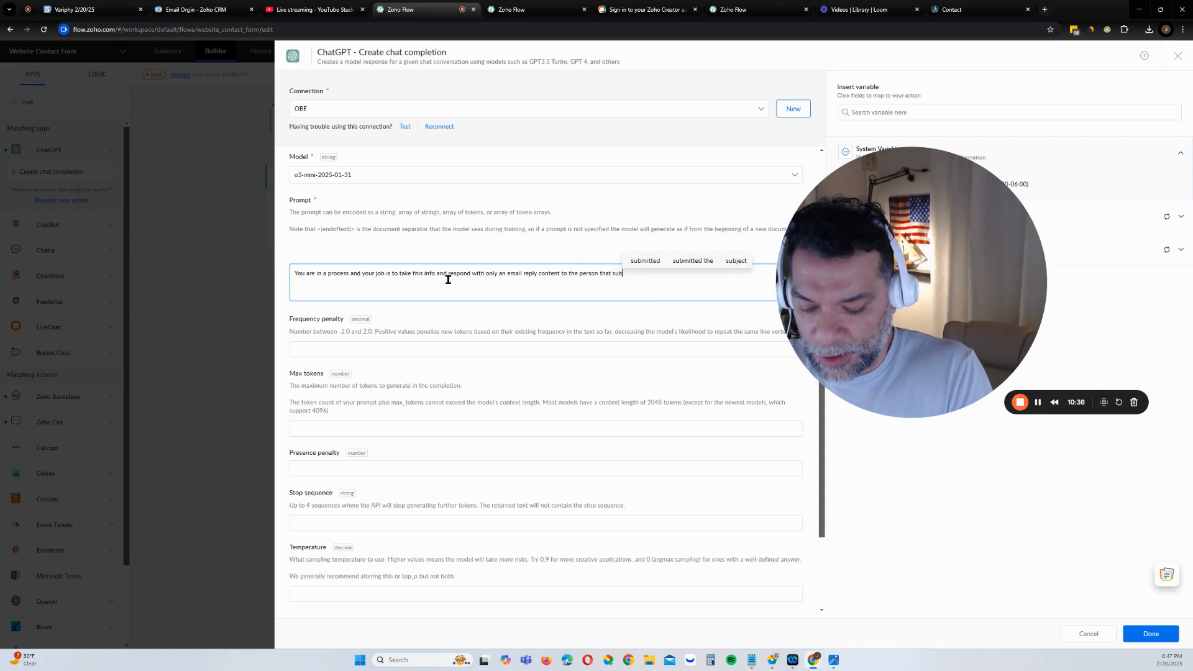
{"action": "type", "text": "mitted "}
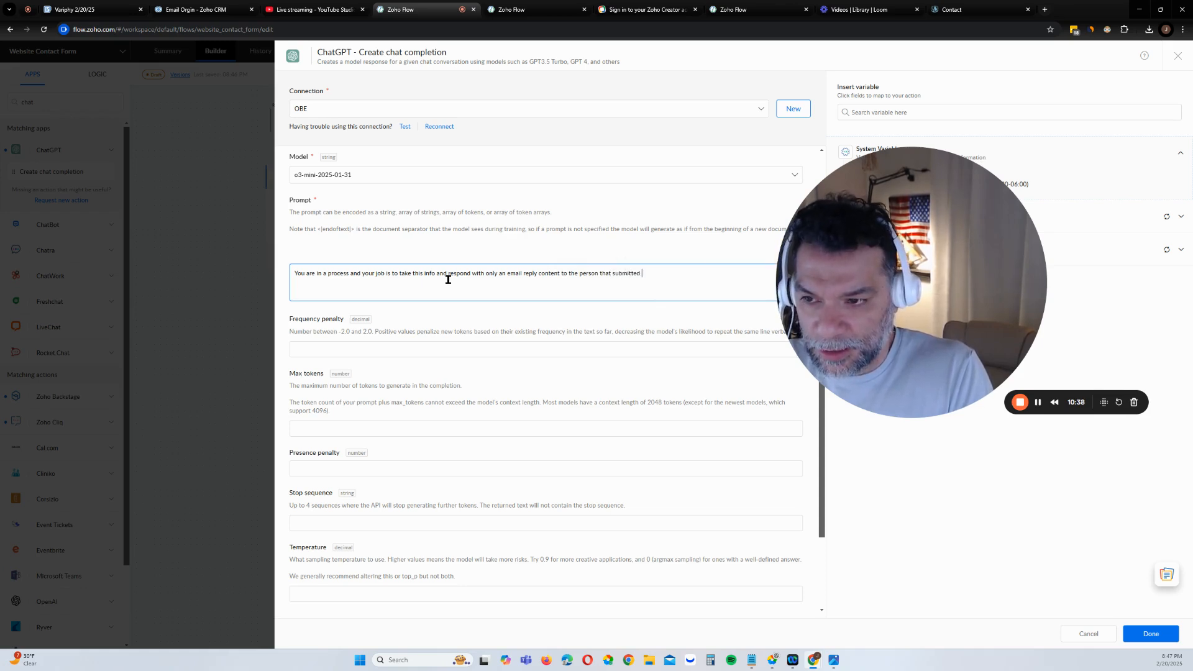
{"action": "type", "text": "the c"}
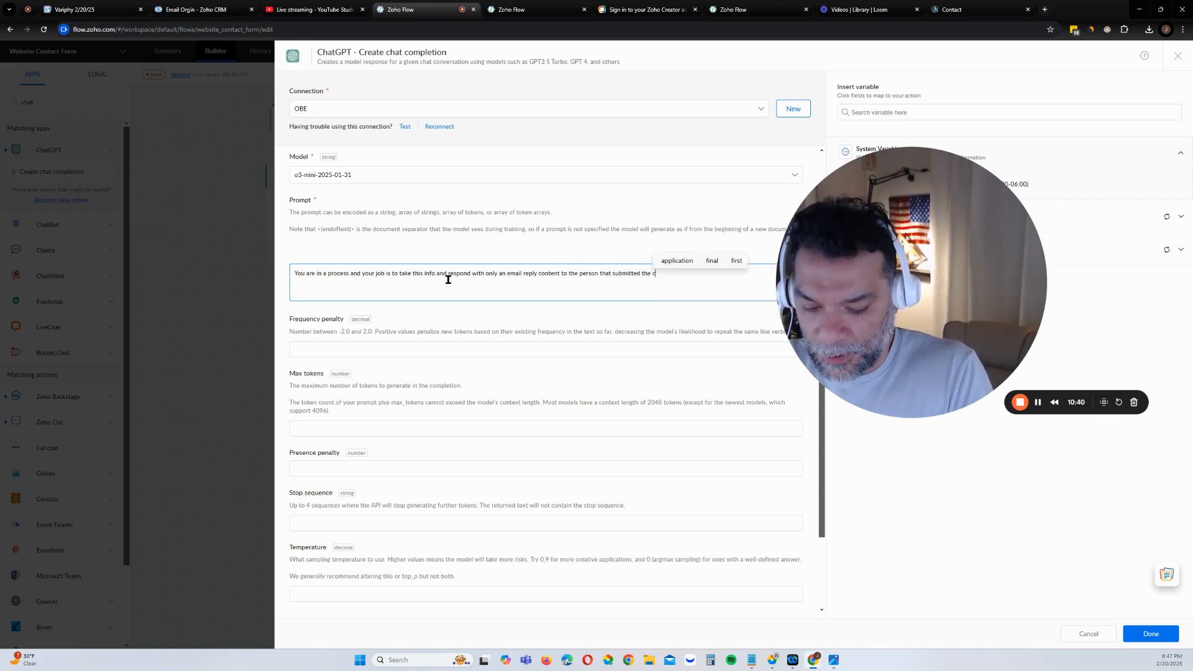
{"action": "type", "text": "ontact form."}
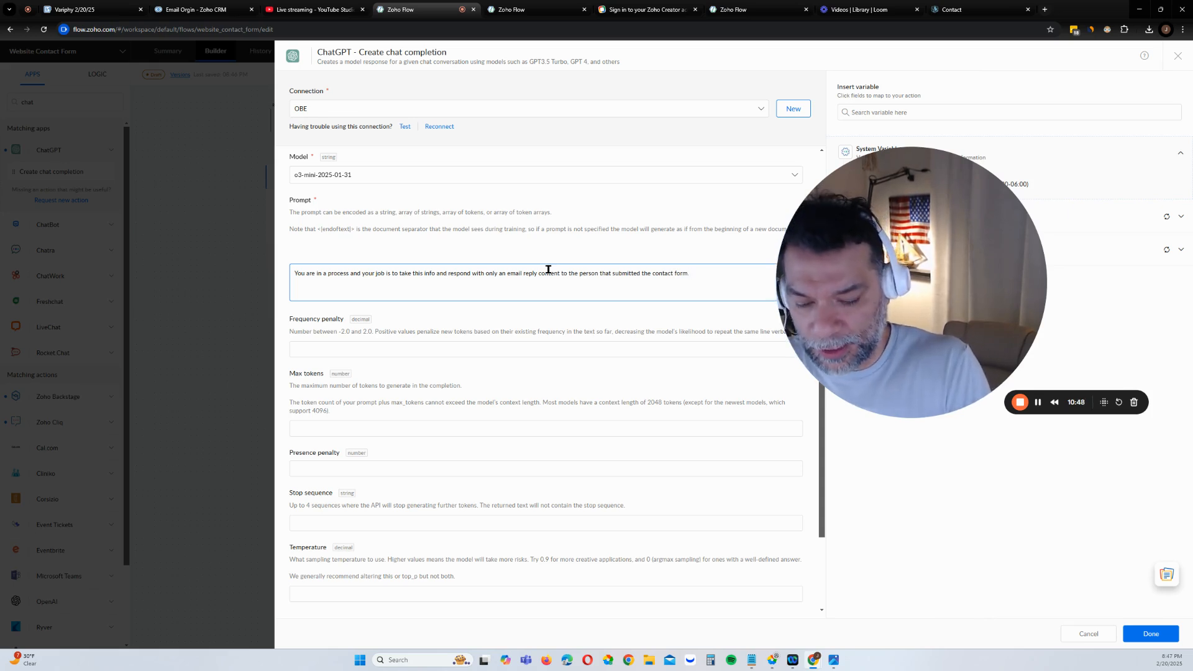
{"action": "key", "text": "Return"}
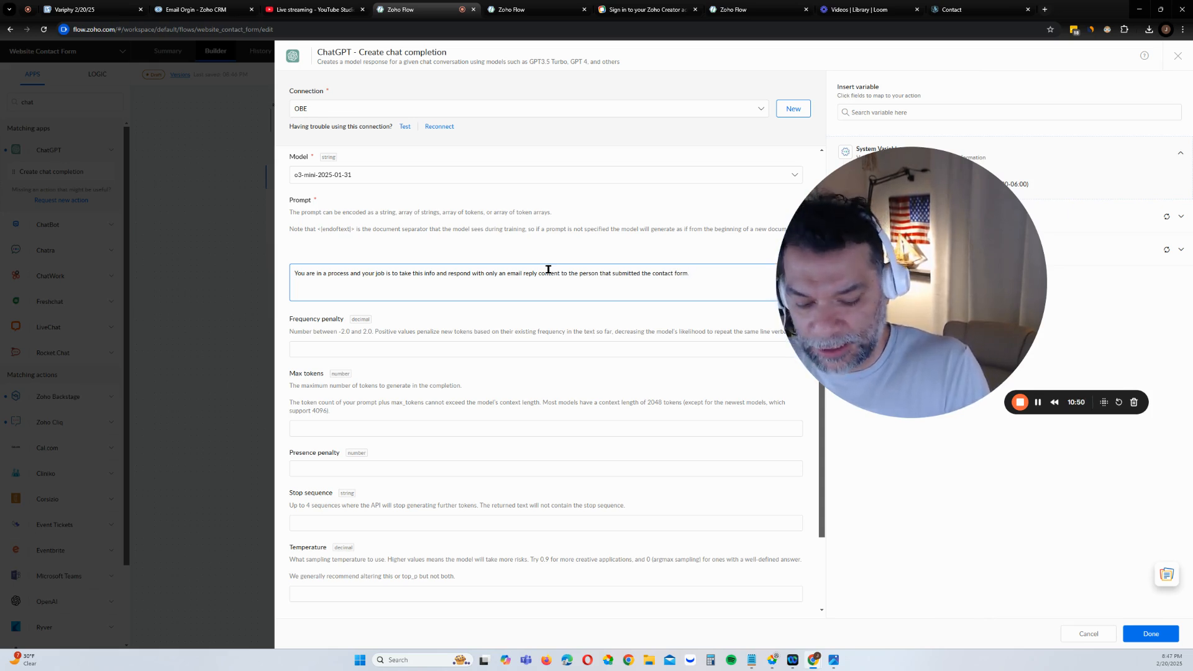
{"action": "type", "text": "* Fi"}
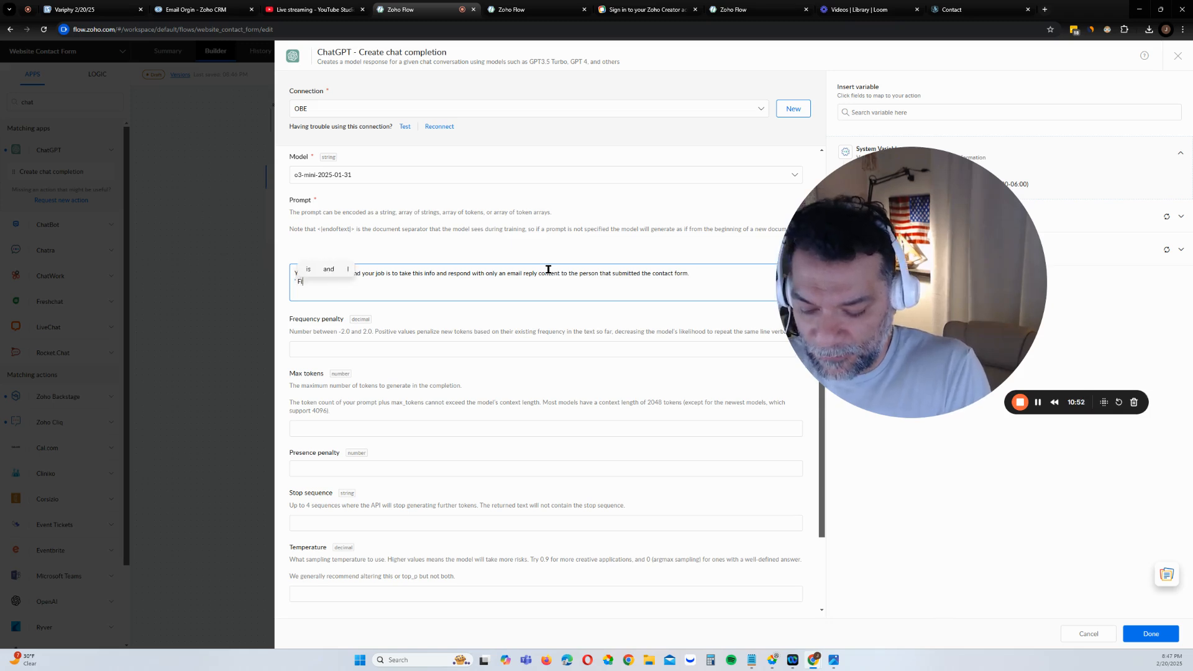
{"action": "type", "text": "rst"}
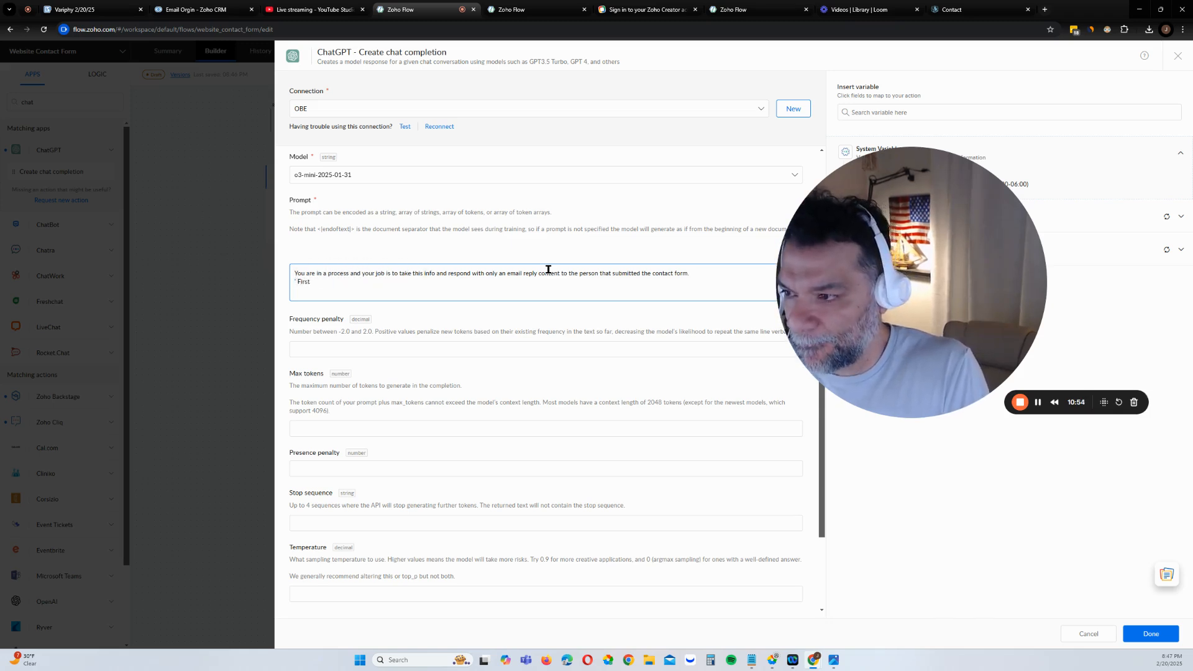
{"action": "type", "text": " mame"}
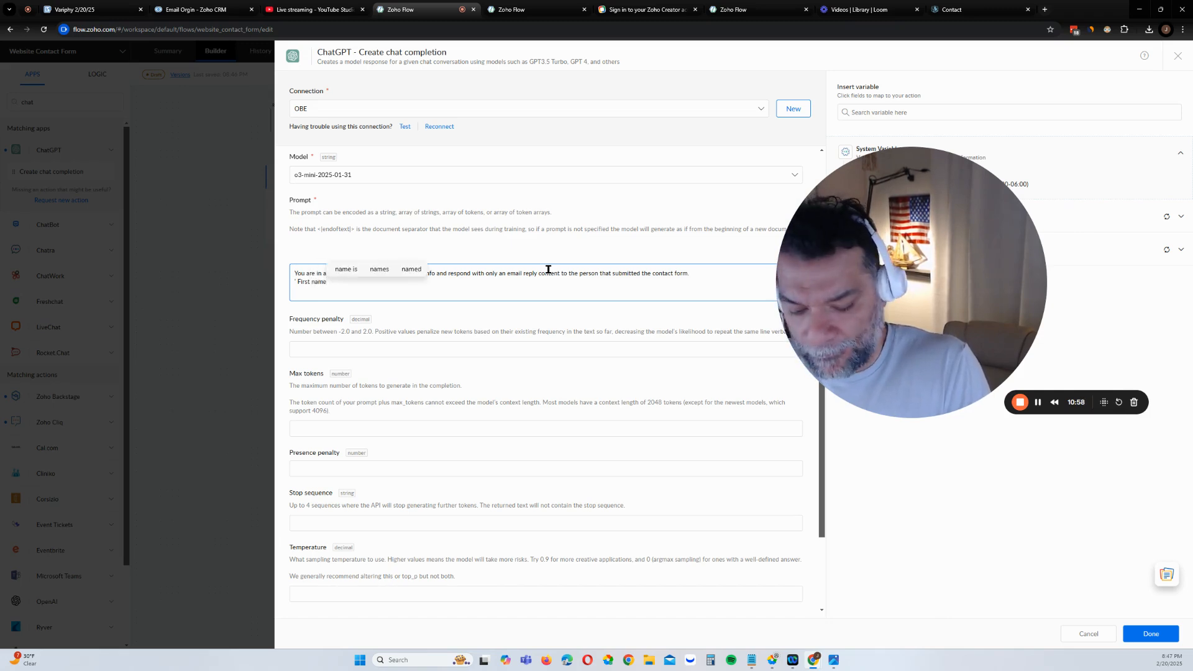
{"action": "type", "text": ":"}
Fill the First name line from the form entry and add a Last name line with its variable
{"action": "left_click_drag", "start_coordinate": [897, 231], "coordinate": [246, 429]}
{"action": "left_click", "coordinate": [923, 214]}
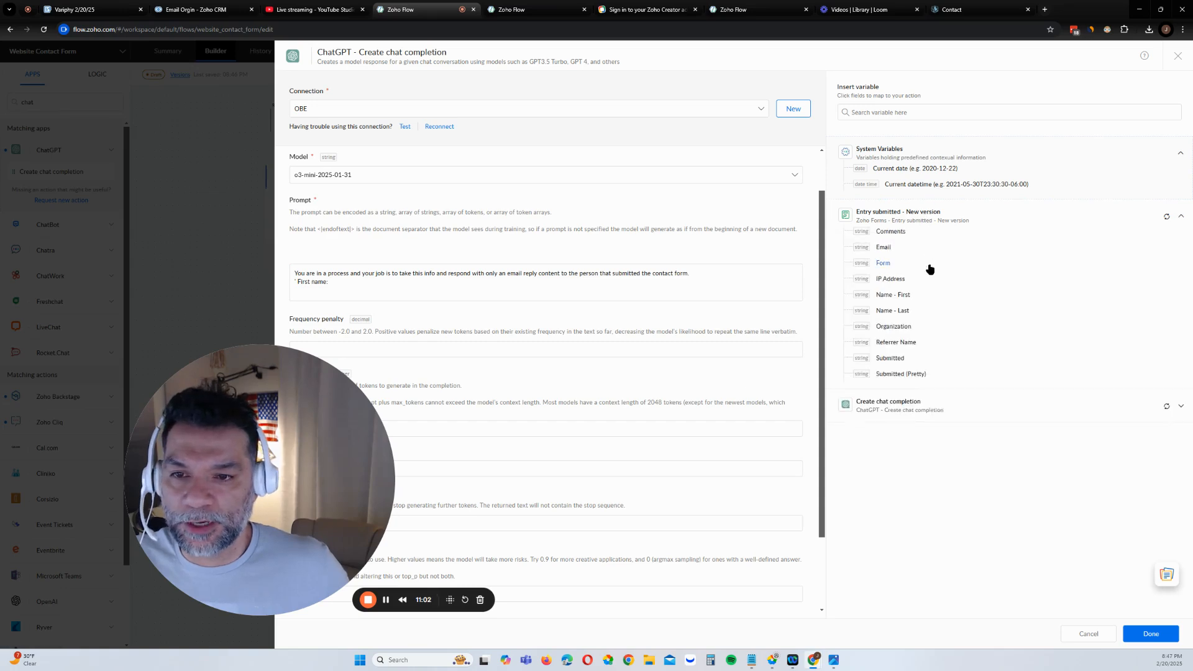
{"action": "left_click", "coordinate": [904, 294]}
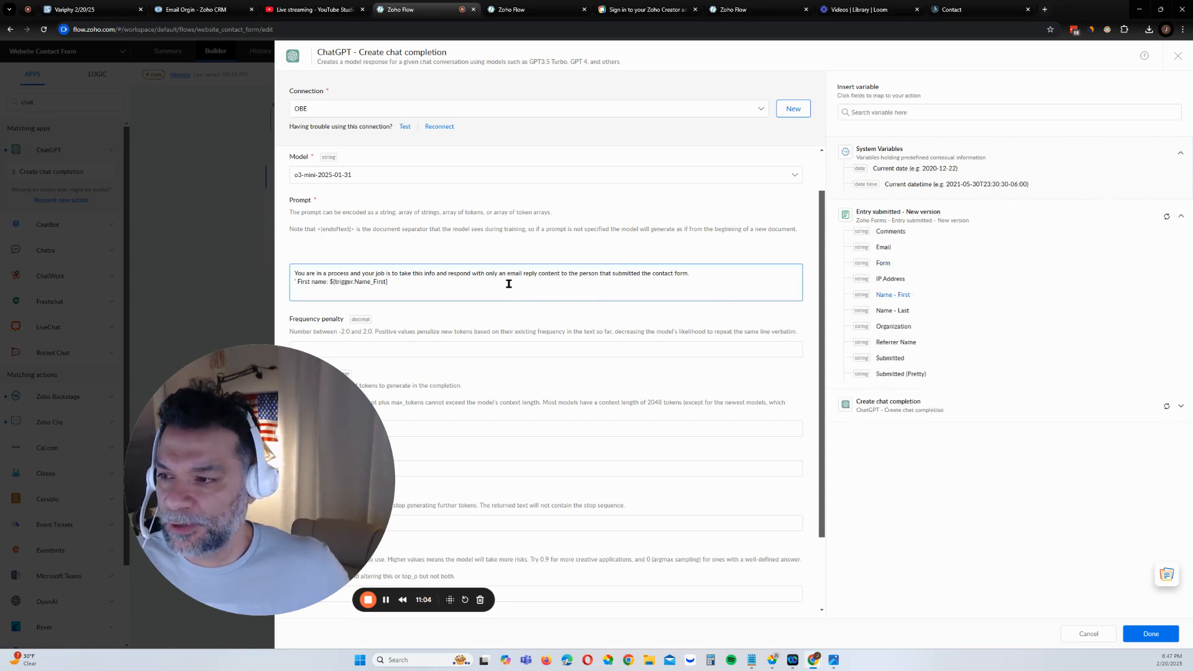
{"action": "key", "text": "Return"}
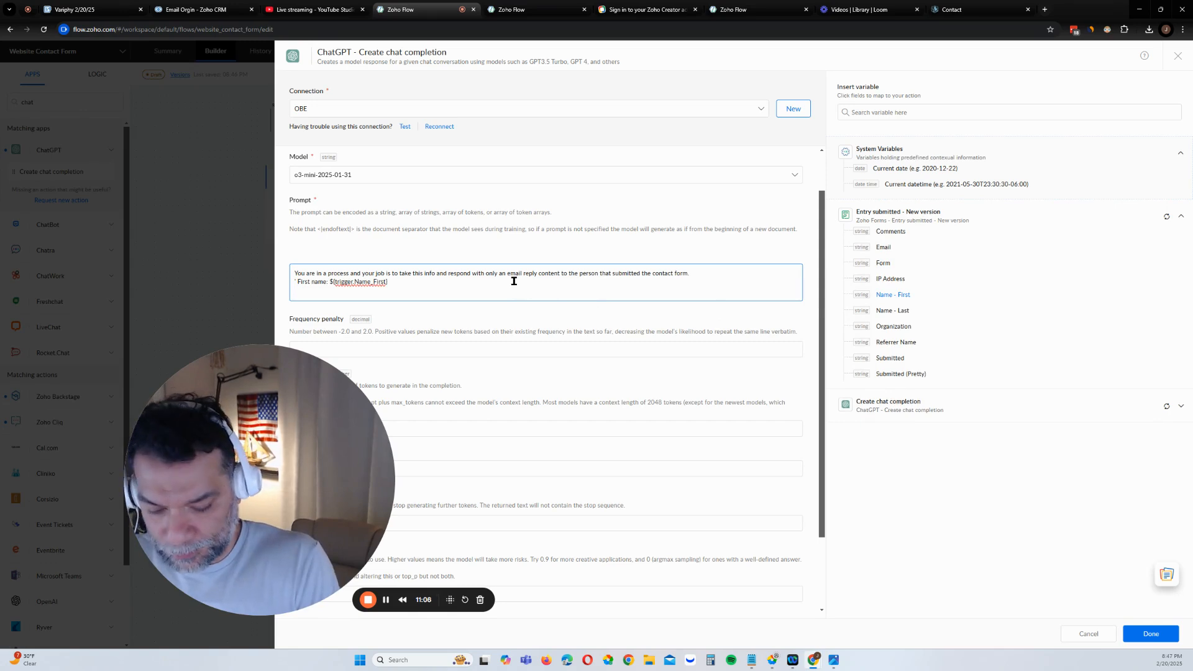
{"action": "type", "text": "La"}
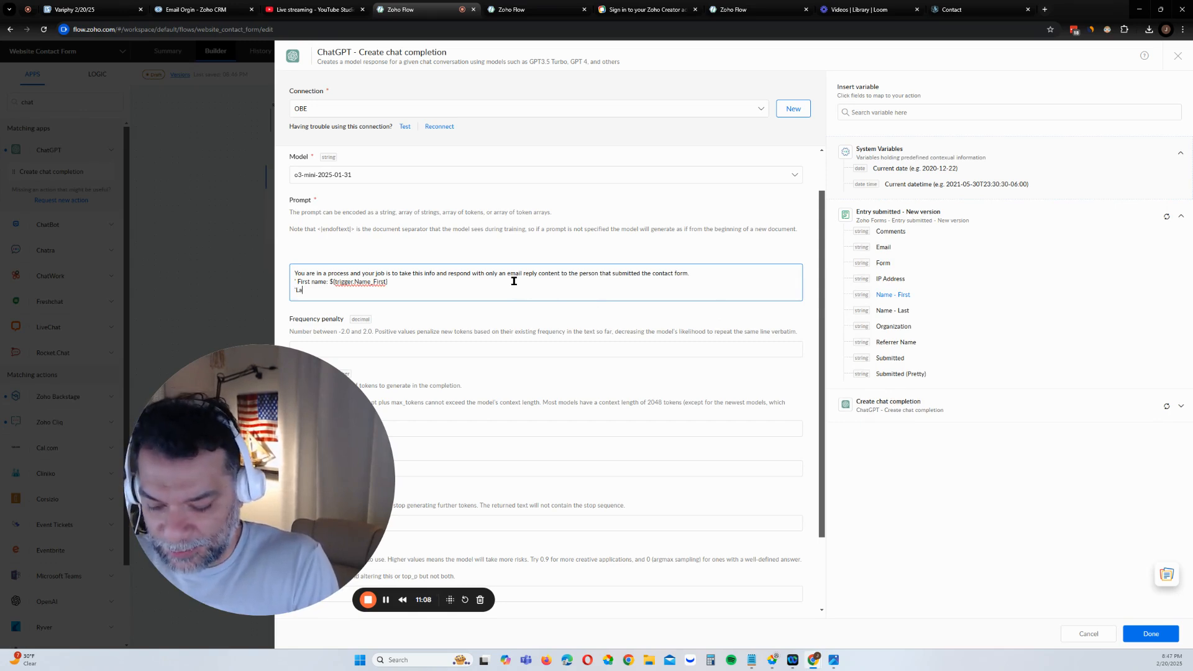
{"action": "type", "text": "st name:"}
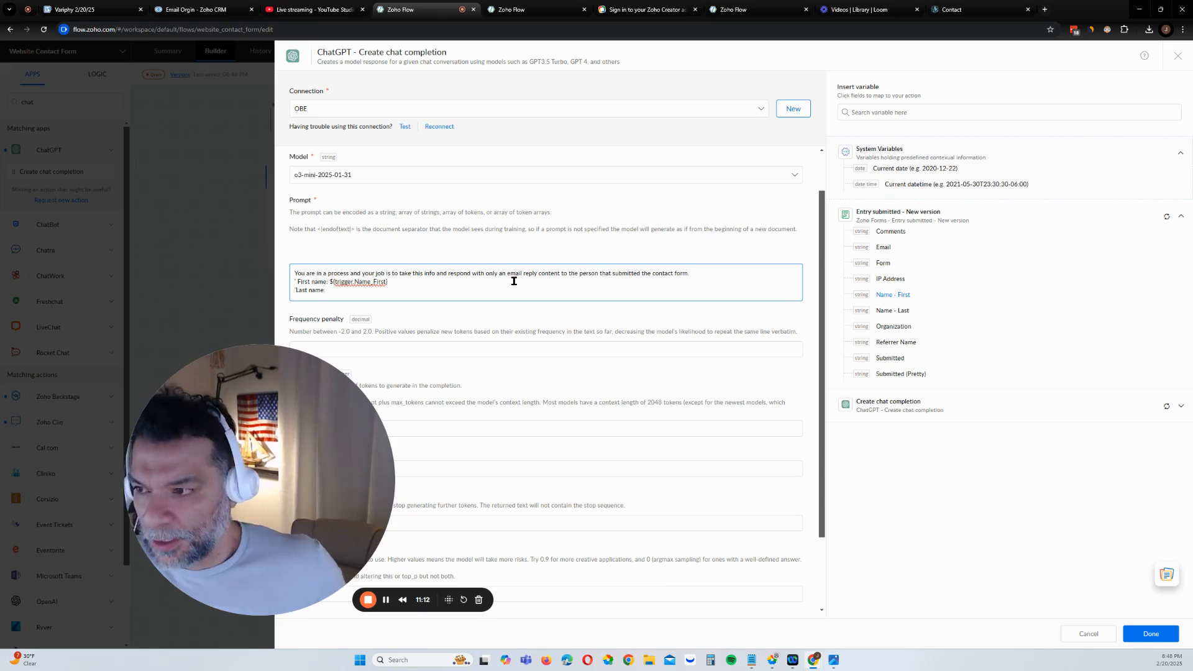
{"action": "left_click", "coordinate": [894, 310]}
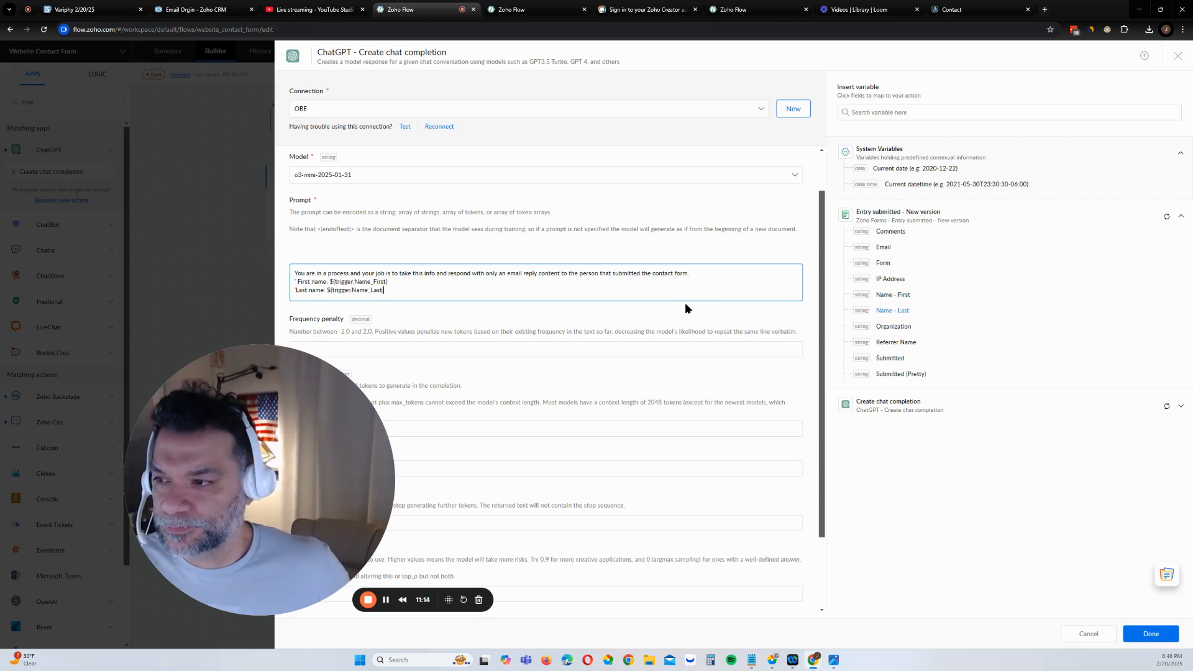
Add Organization and Comment lines, each filled from the submitted form's variables
{"action": "key", "text": "Return"}
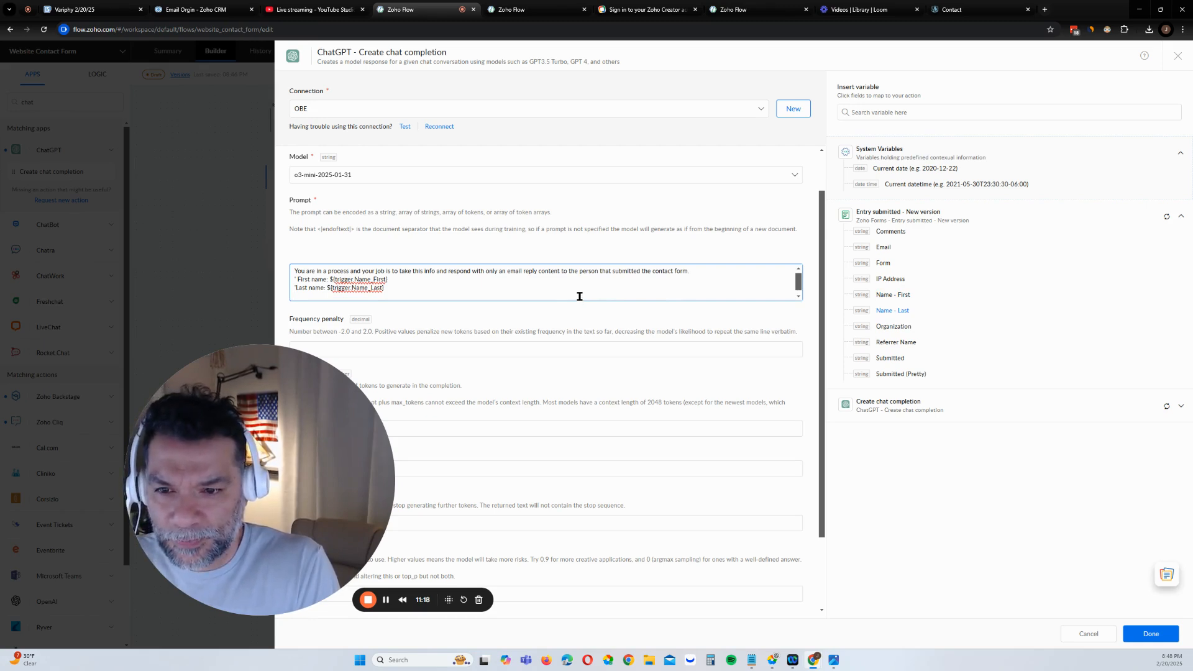
{"action": "type", "text": "Organi"}
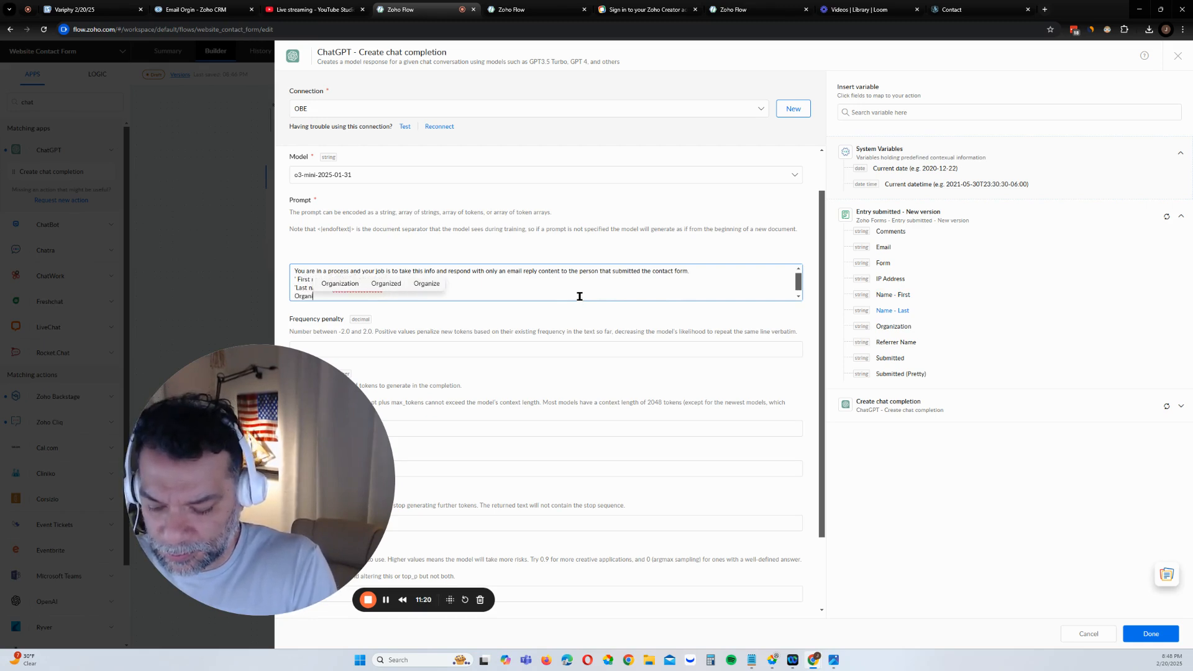
{"action": "type", "text": "zation:"}
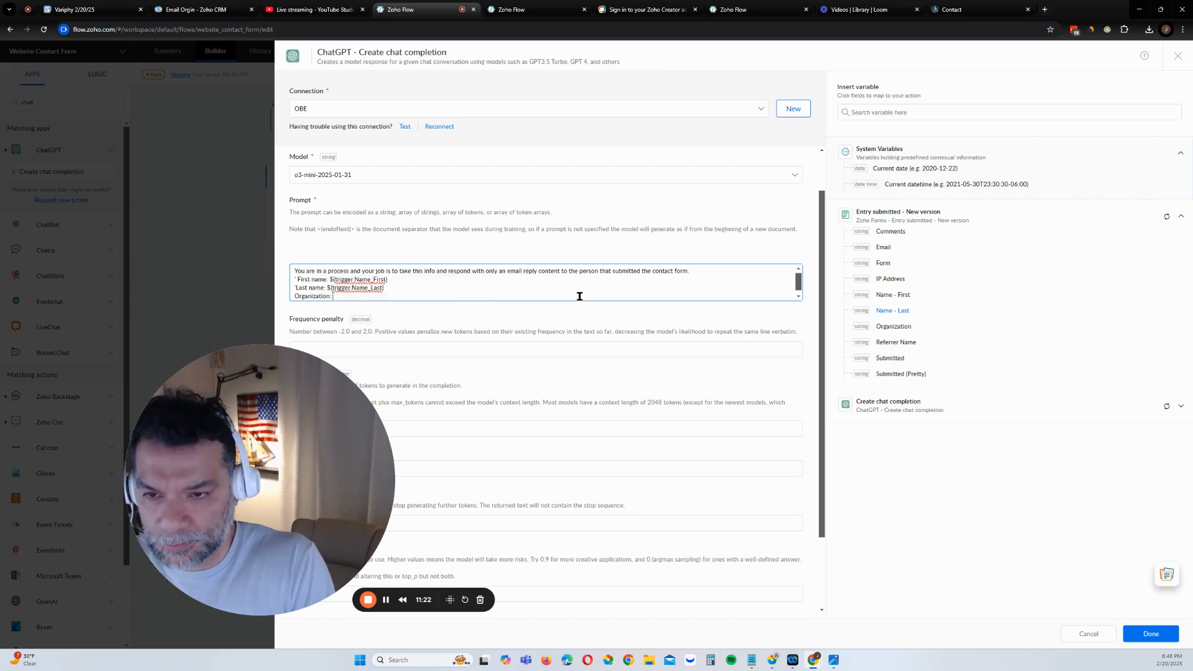
{"action": "left_click", "coordinate": [898, 328]}
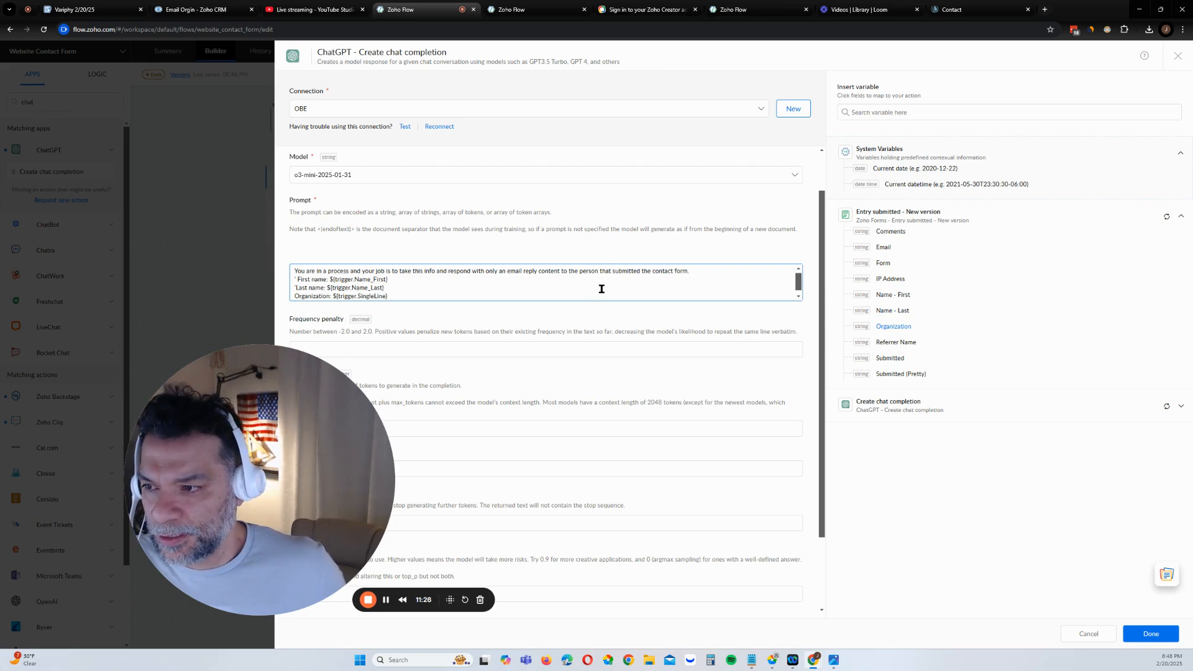
{"action": "key", "text": "Return"}
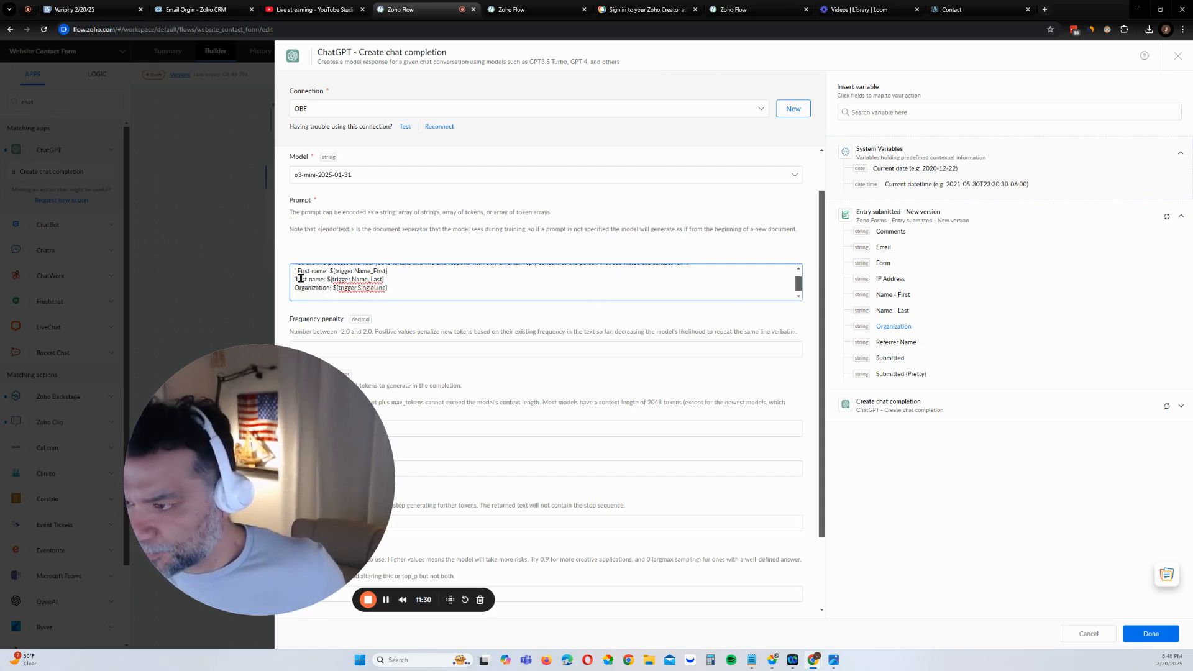
{"action": "key", "text": "BackSpace"}
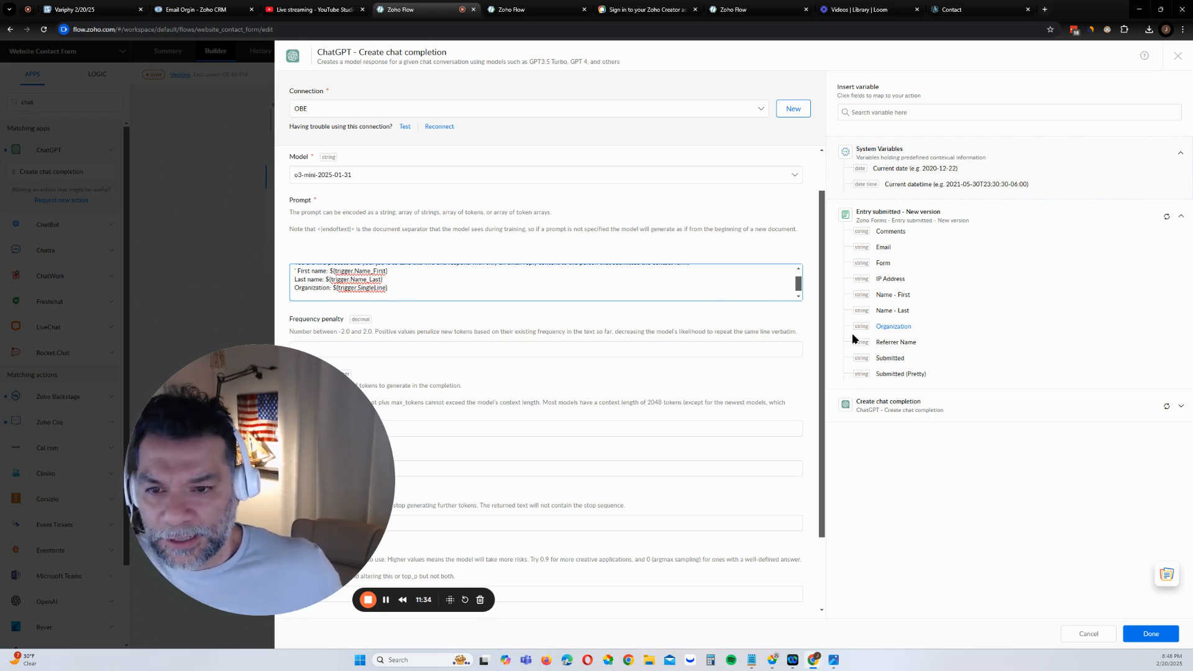
{"action": "left_click", "coordinate": [897, 234]}
{"action": "left_click_drag", "start_coordinate": [365, 296], "coordinate": [295, 292]}
{"action": "type", "text": "Com"}
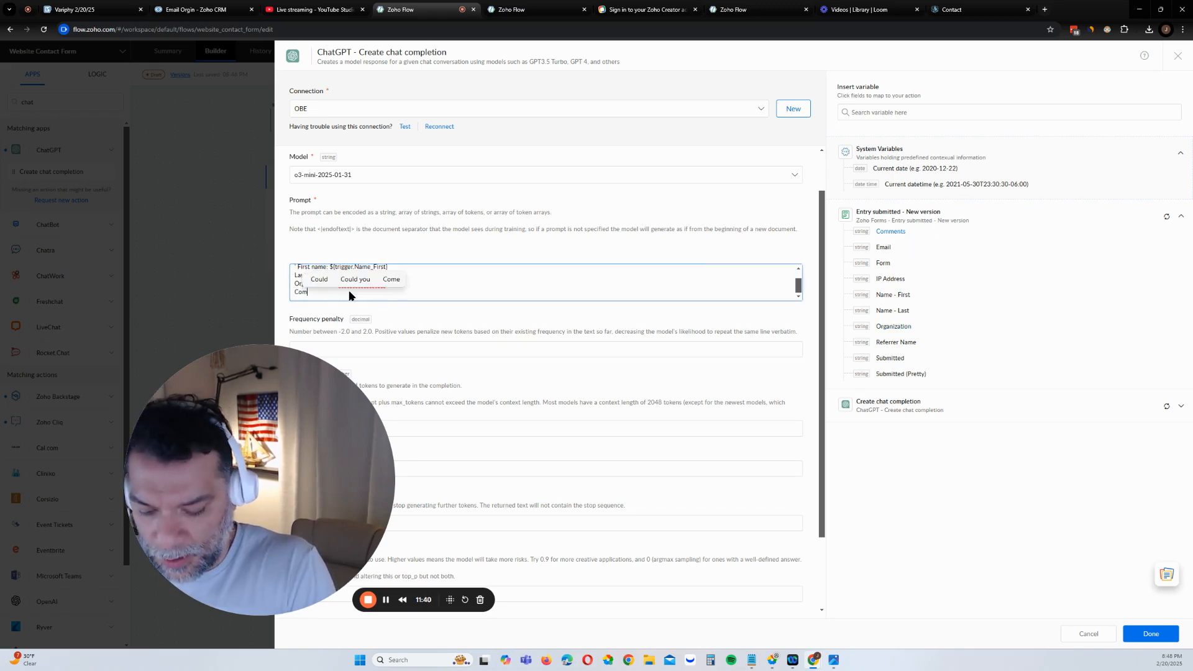
{"action": "type", "text": "ment:"}
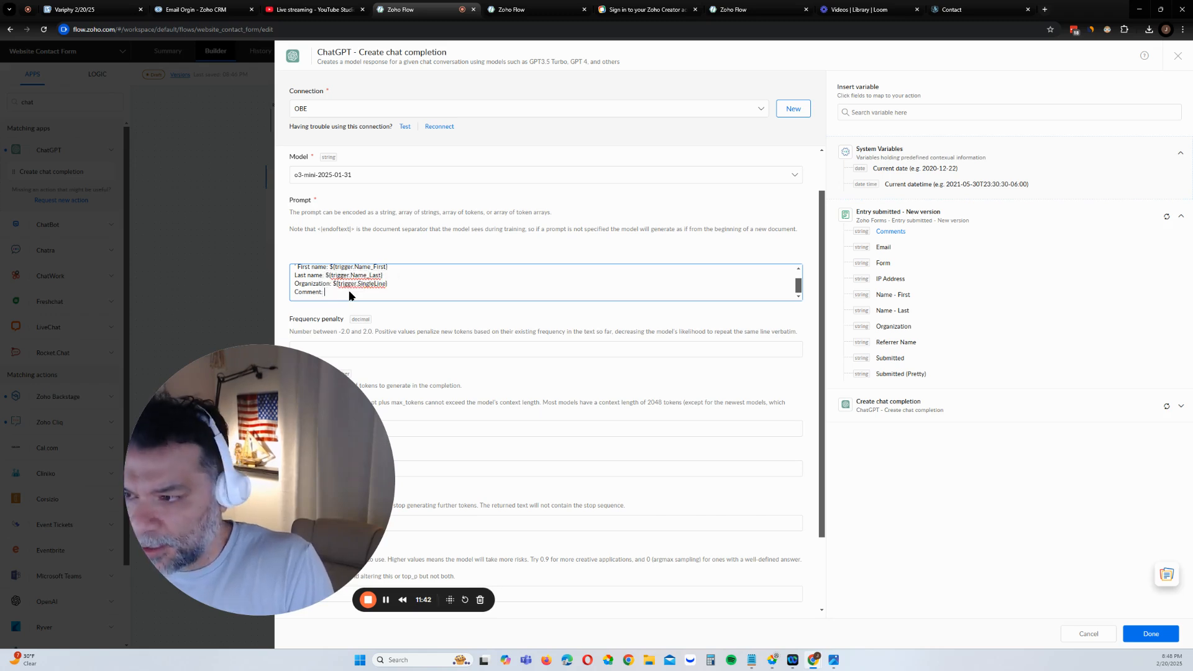
{"action": "left_click", "coordinate": [888, 231]}
Add a new line reading 'Previous Chat GPT response on the comment:' at the end of the prompt
{"action": "left_click", "coordinate": [447, 291]}
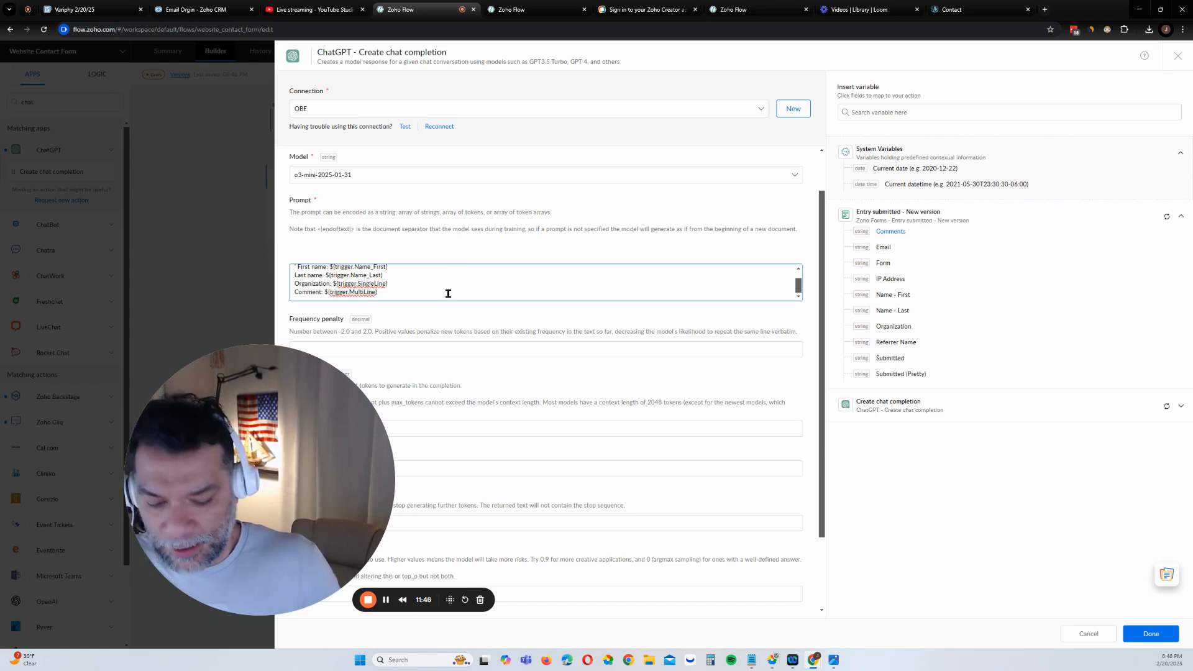
{"action": "key", "text": "Return"}
{"action": "type", "text": "Pre"}
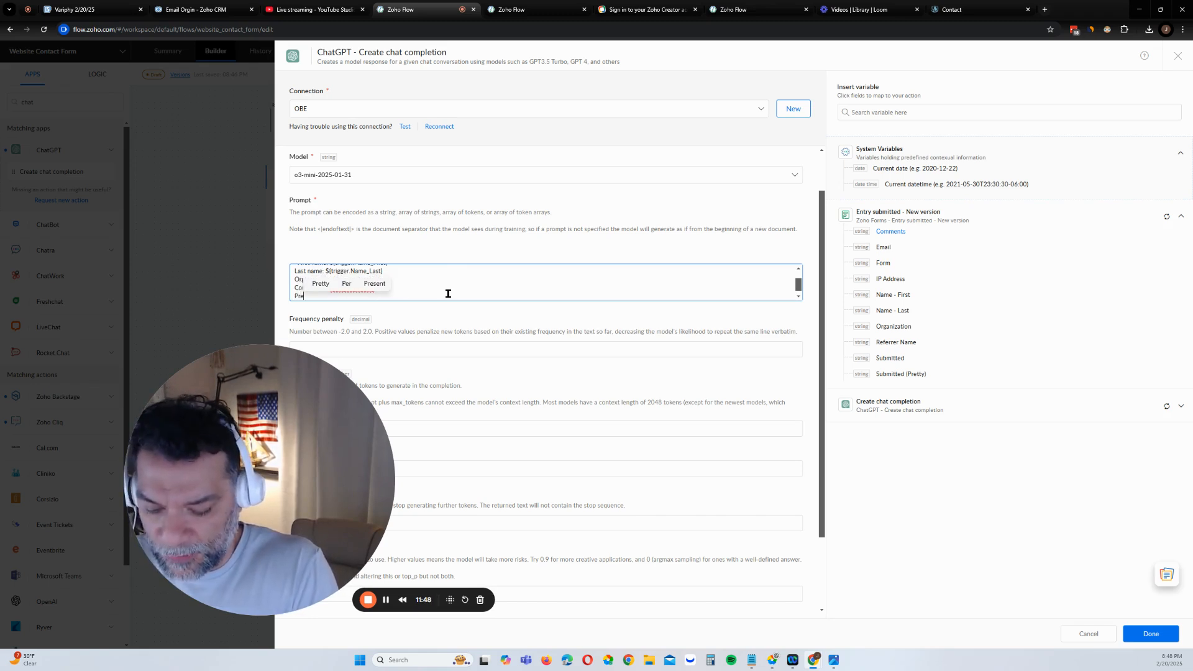
{"action": "type", "text": "vious Chat"}
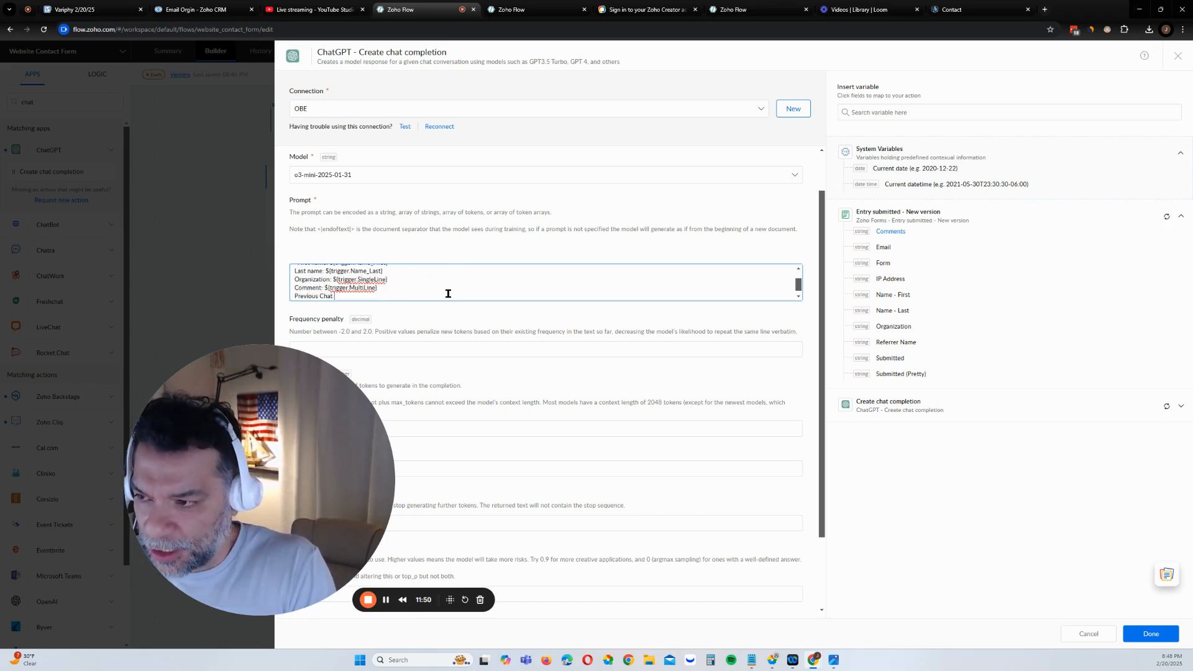
{"action": "type", "text": " GP"}
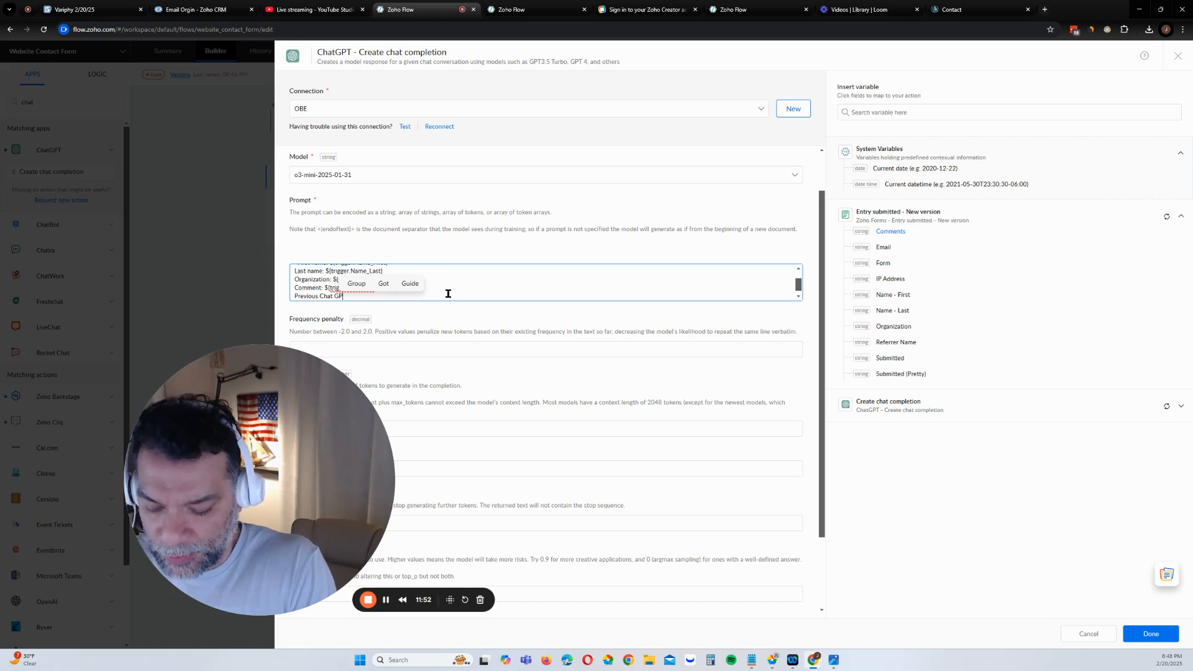
{"action": "type", "text": "T reso"}
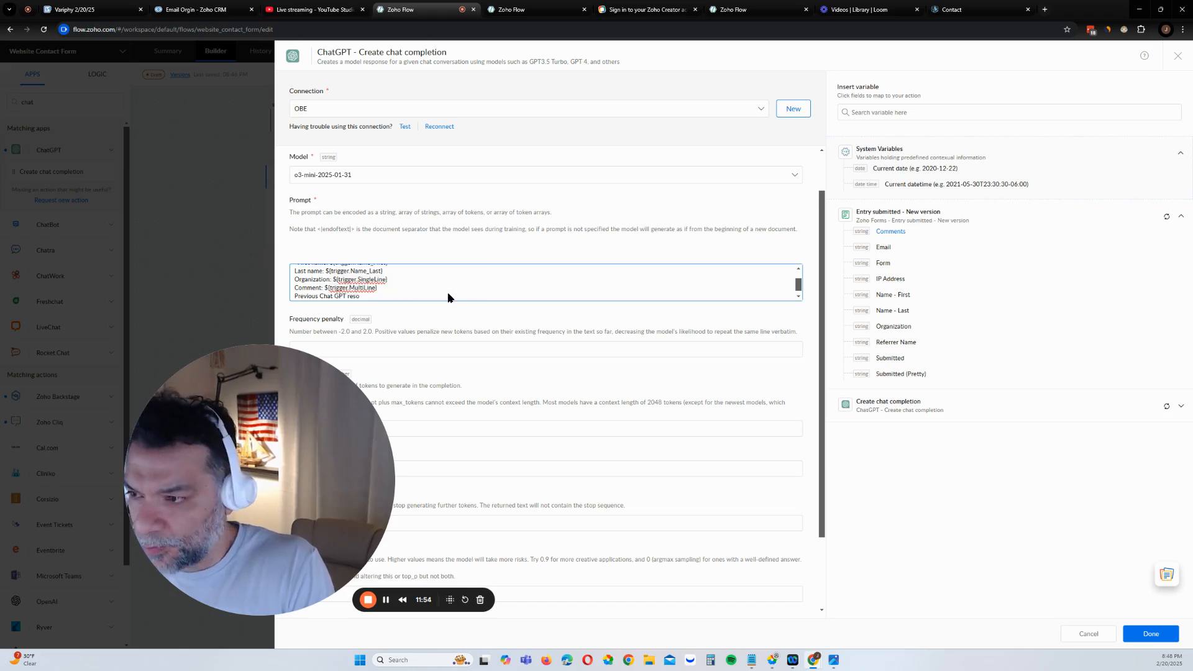
{"action": "type", "text": "ponse on "}
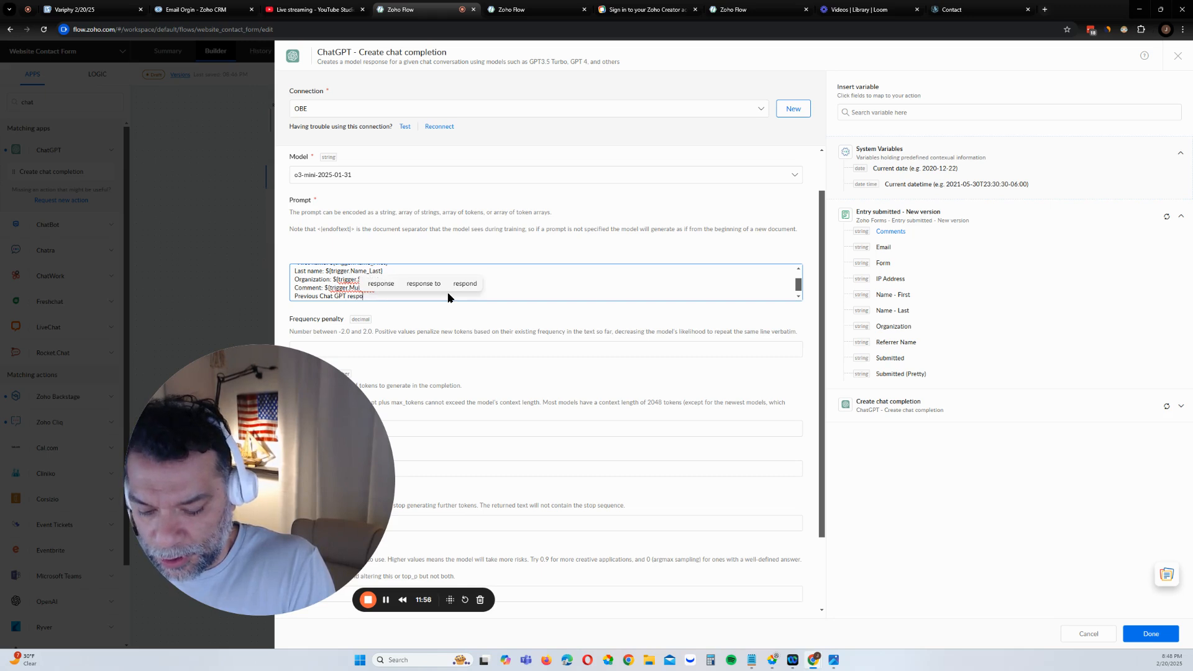
{"action": "type", "text": "the com"}
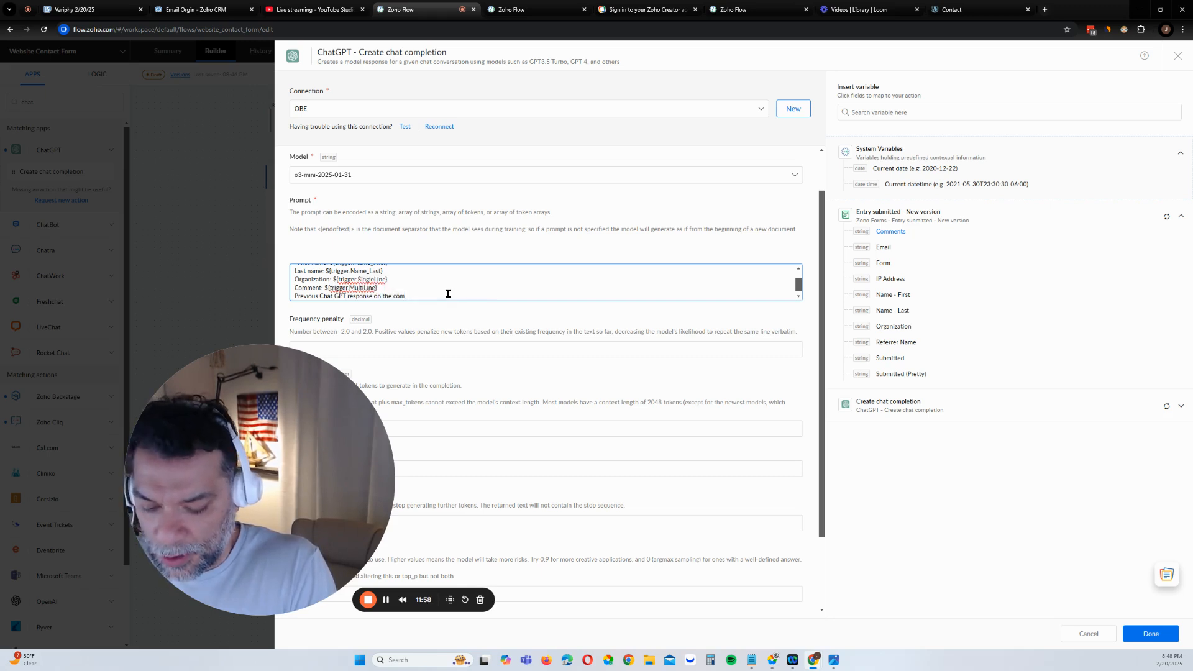
{"action": "type", "text": "ment:"}
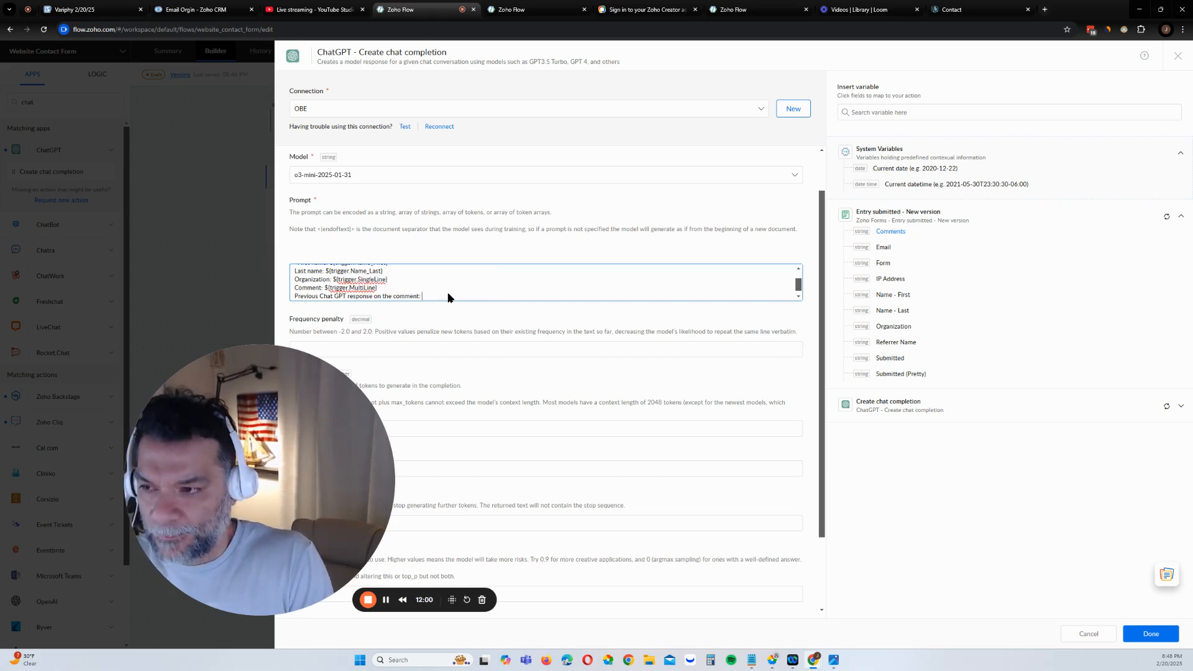
Insert the earlier Create chat completion's Completions output after the previous-response line
{"action": "left_click", "coordinate": [897, 408]}
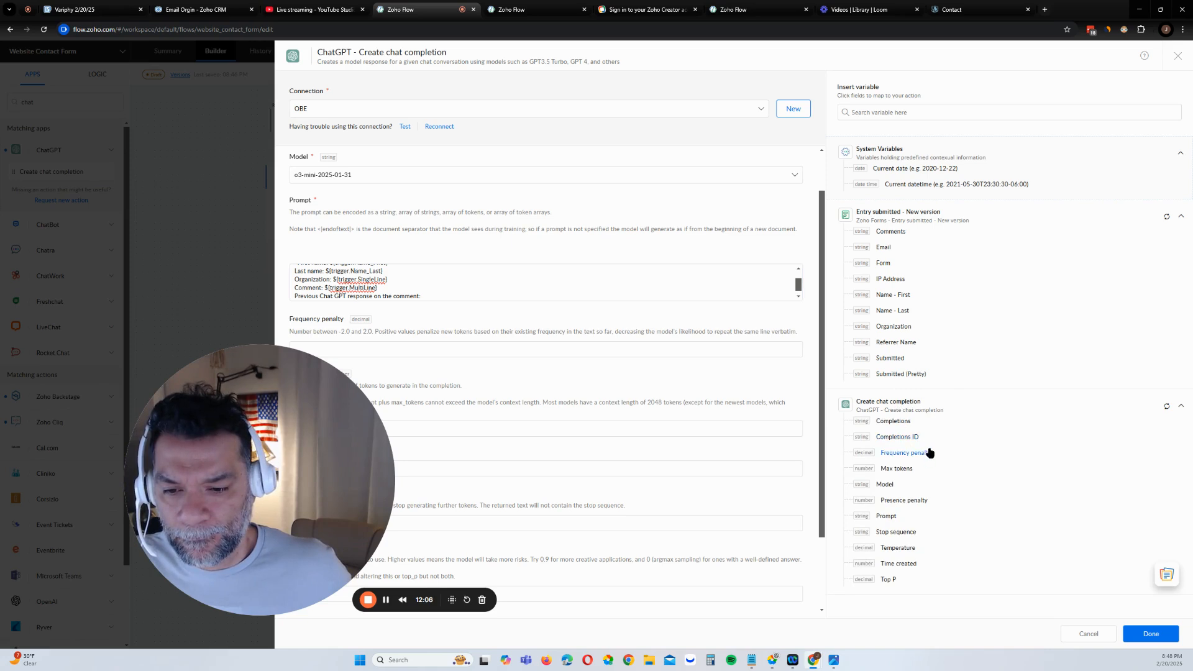
{"action": "left_click", "coordinate": [894, 422]}
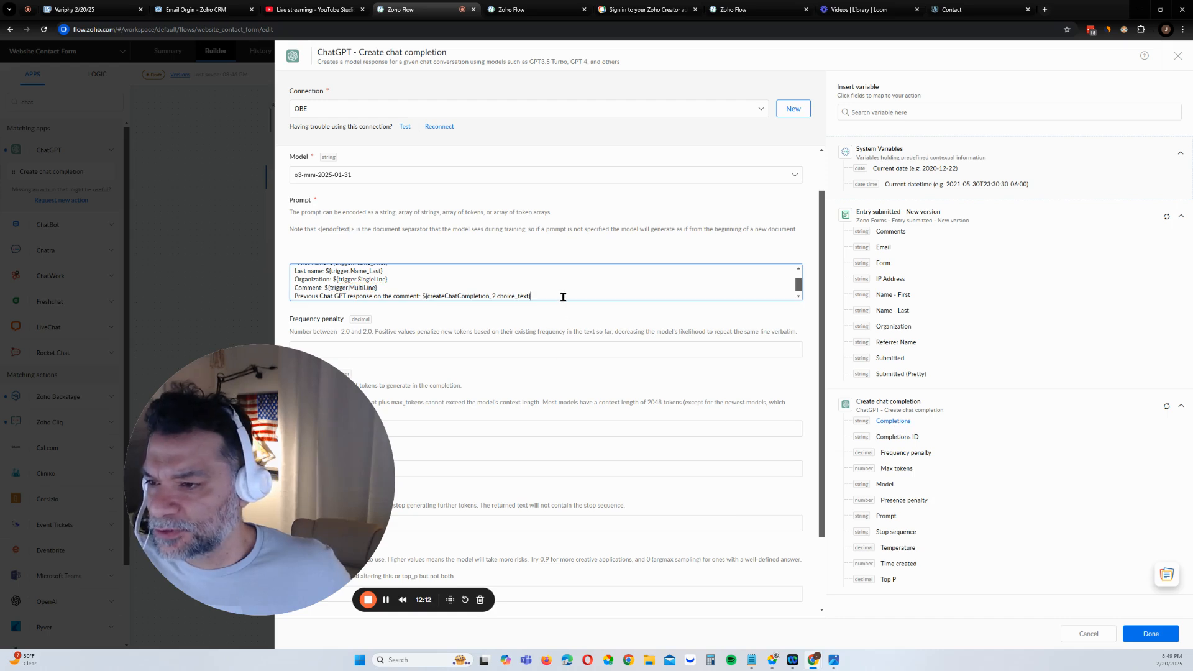
{"action": "left_click", "coordinate": [506, 11]}
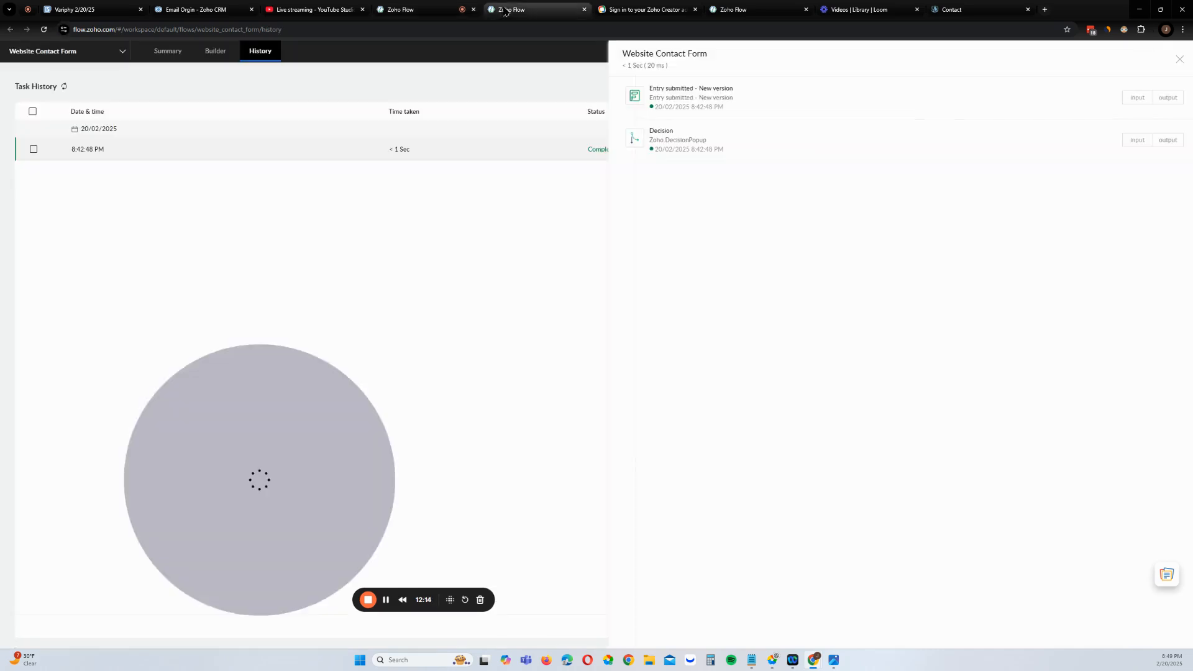
{"action": "left_click", "coordinate": [453, 14]}
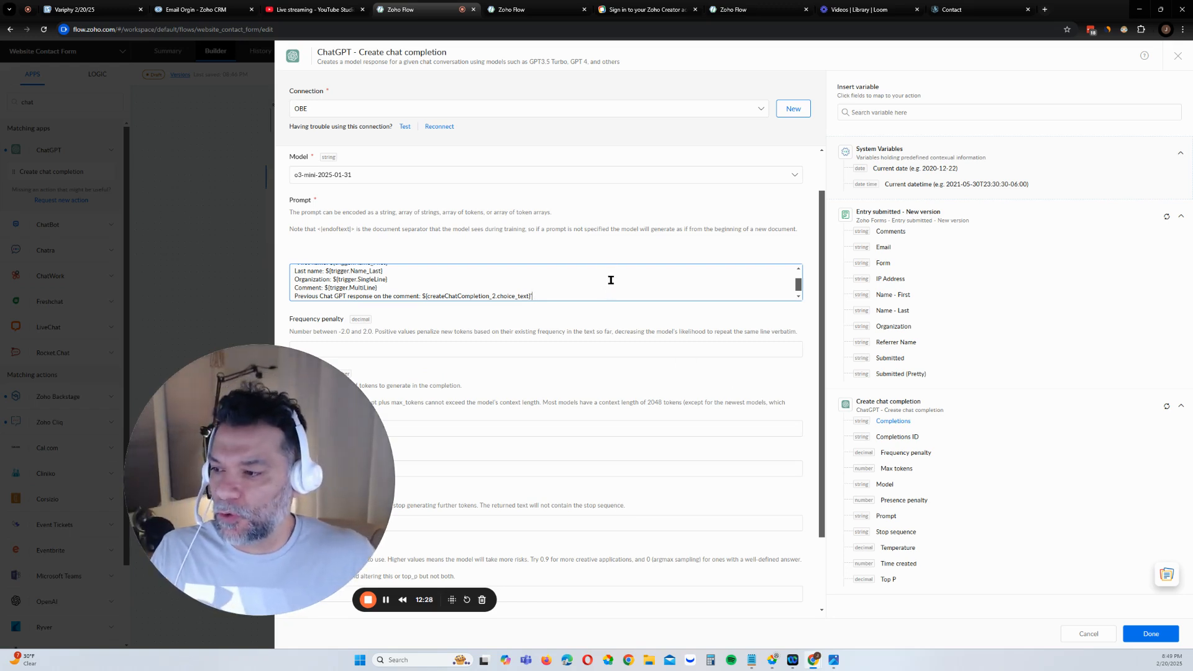
Begin the prompt with 'You work for Online Business Empires.com. We handle system automations such as this process…'
{"action": "scroll", "coordinate": [606, 311], "scroll_direction": "up", "scroll_amount": 1}
{"action": "scroll", "coordinate": [585, 327], "scroll_direction": "up", "scroll_amount": 3}
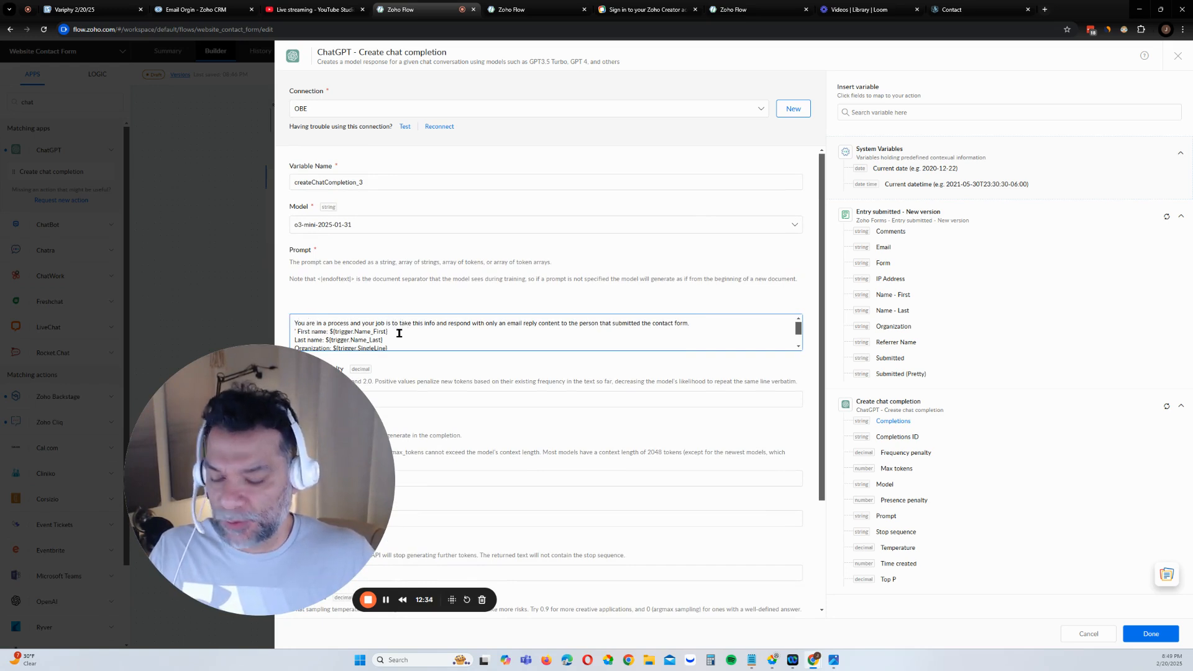
{"action": "type", "text": ". You worn"}
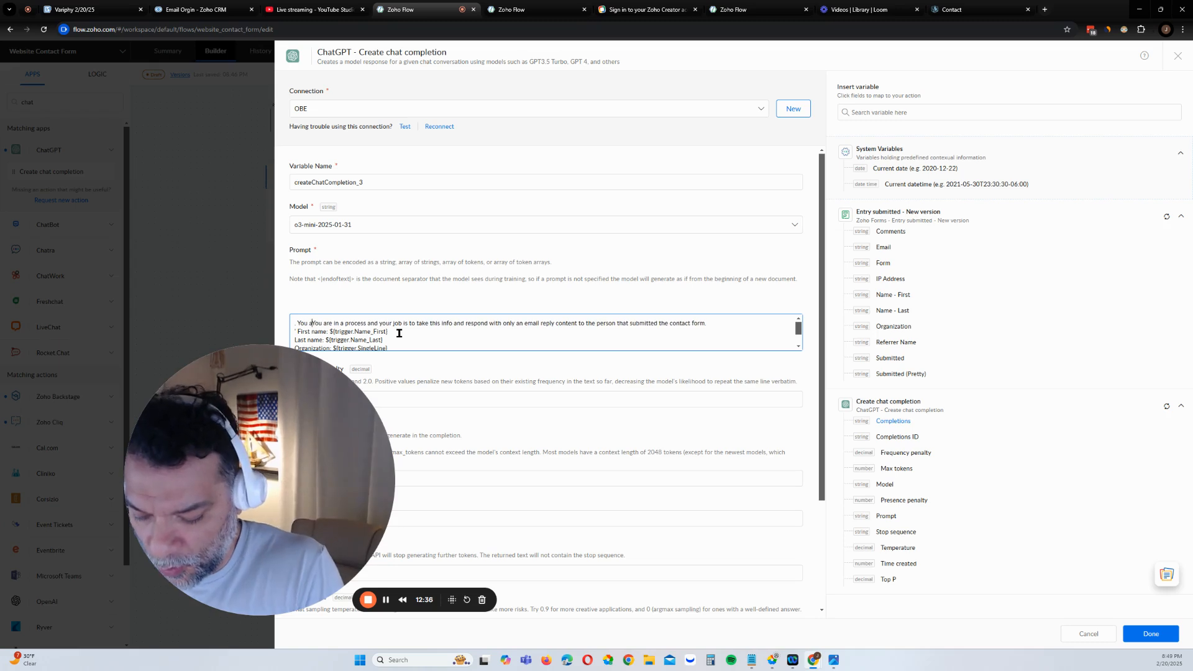
{"action": "key", "text": "BackSpace"}
{"action": "type", "text": "k for On"}
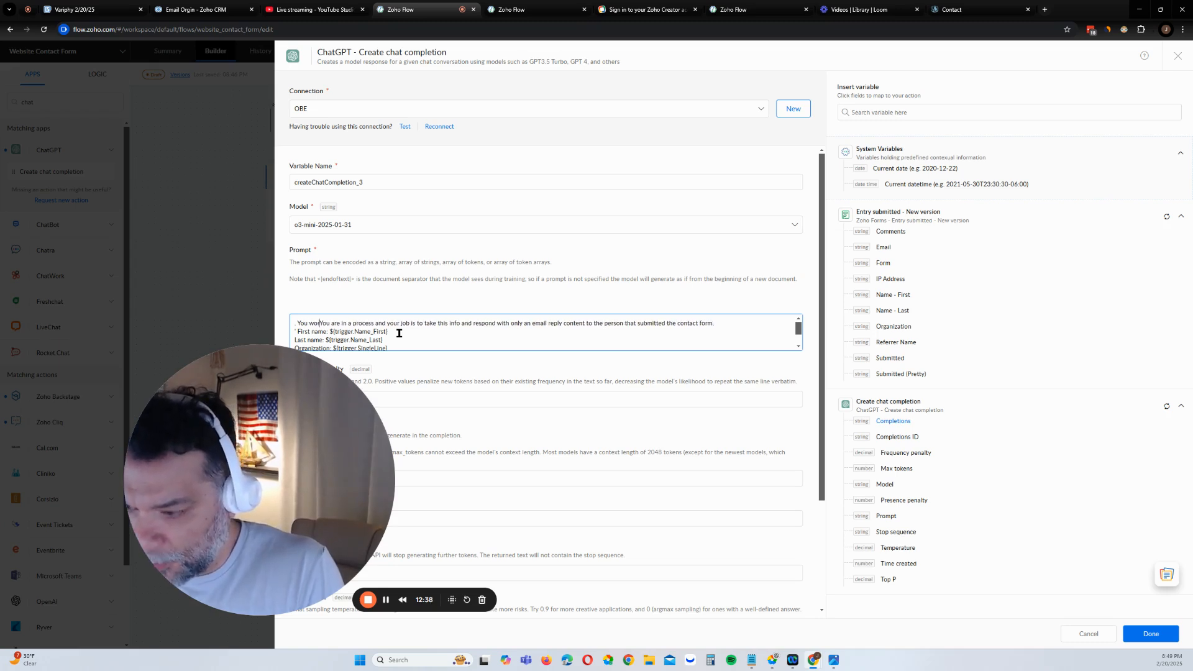
{"action": "type", "text": "line"}
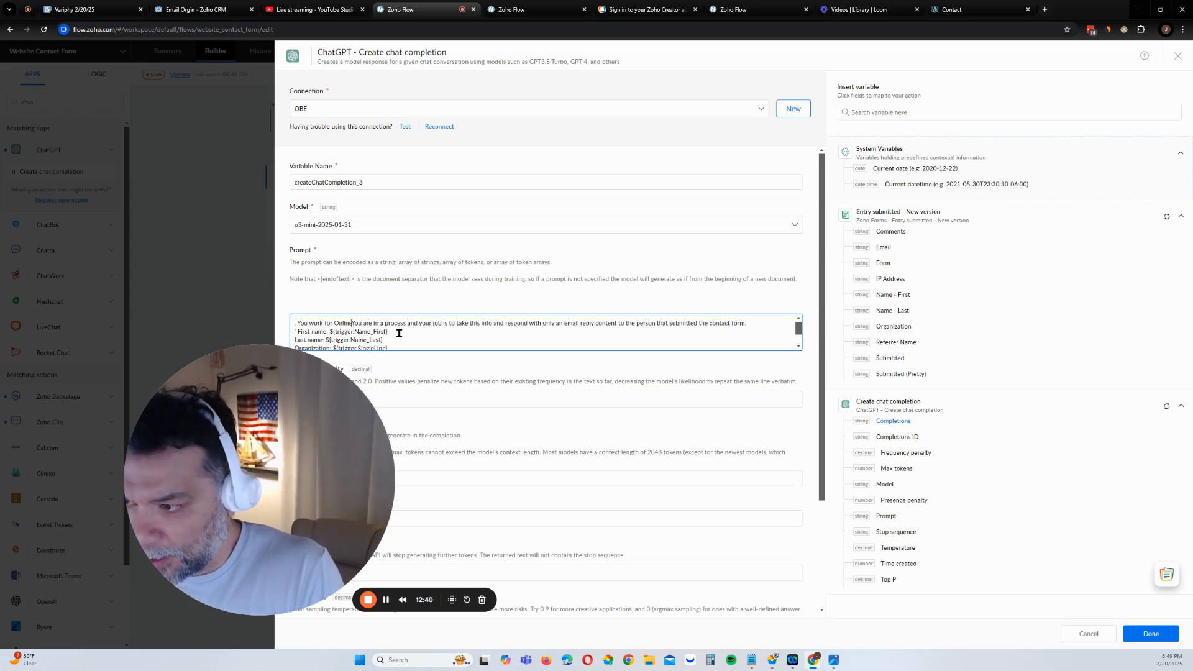
{"action": "type", "text": " Business Emp"}
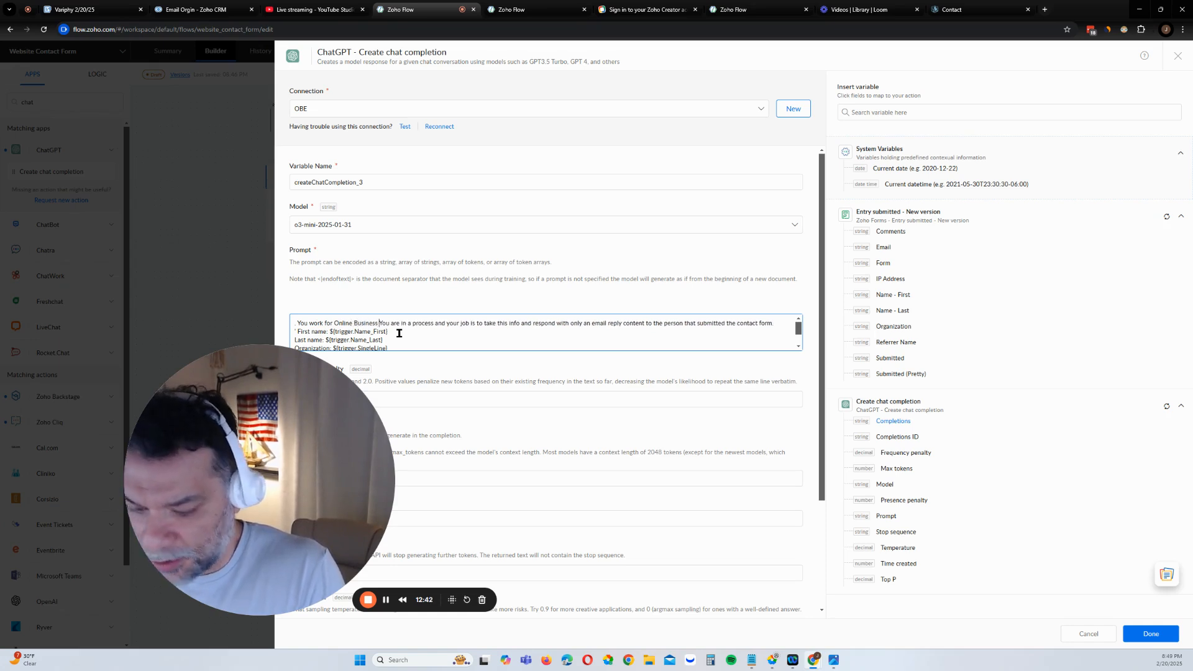
{"action": "type", "text": "ires.com"}
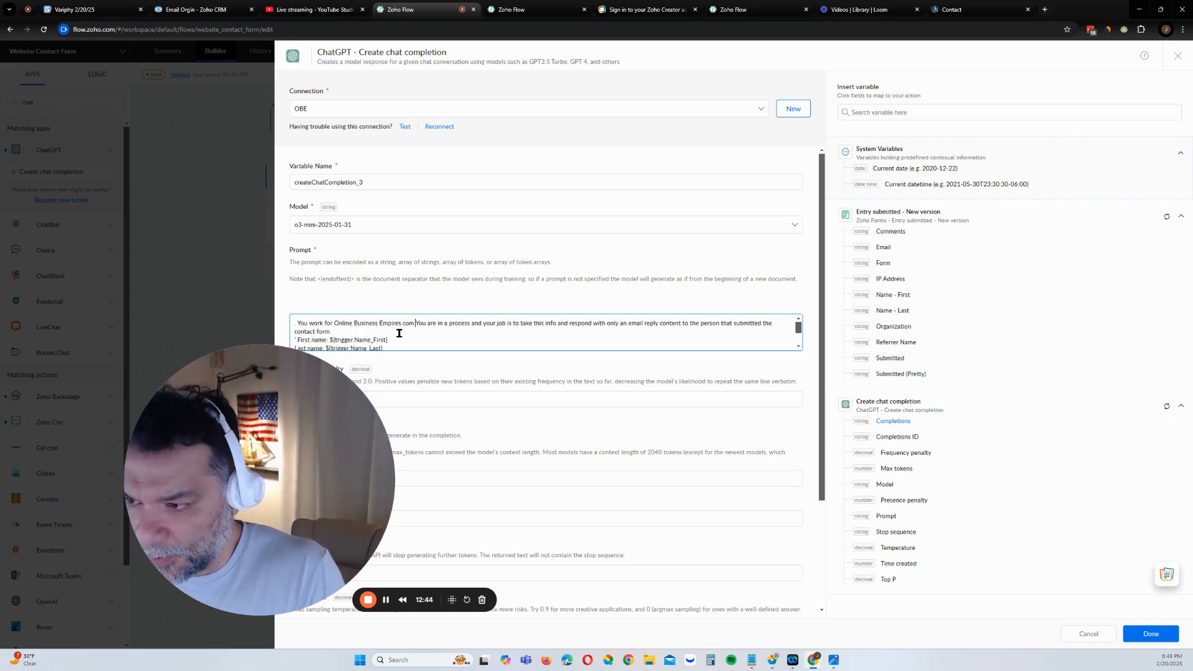
{"action": "type", "text": " You"}
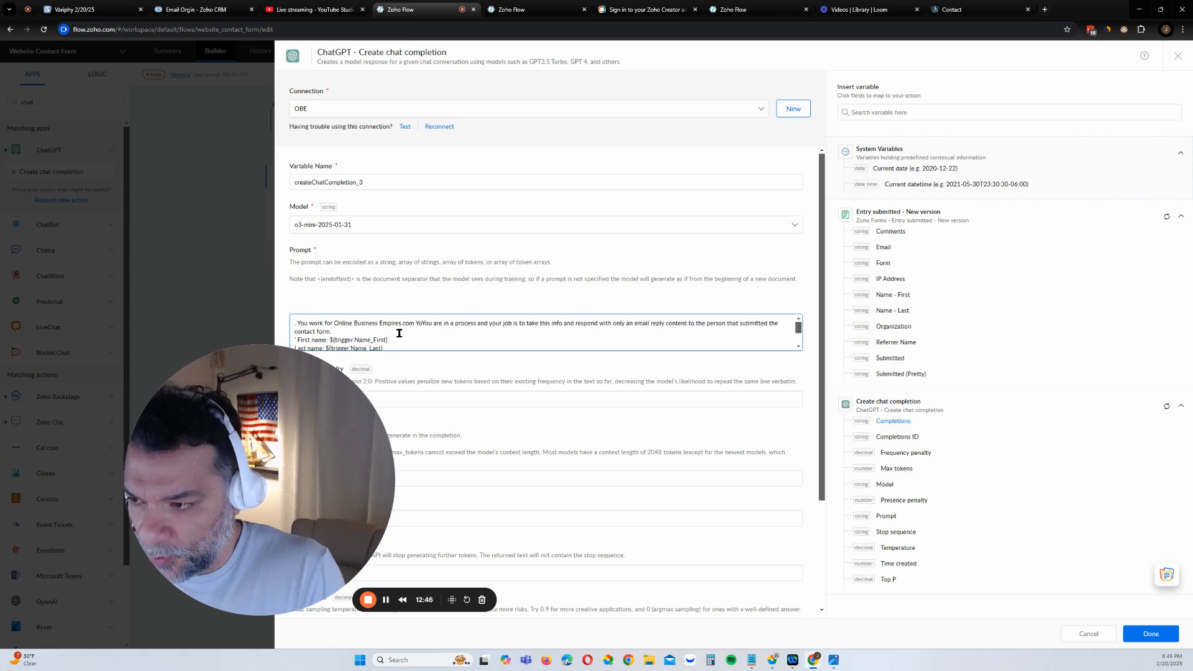
{"action": "key", "text": "BackSpace"}
{"action": "key", "text": "BackSpace"}
{"action": "key", "text": "BackSpace"}
{"action": "type", "text": ". "}
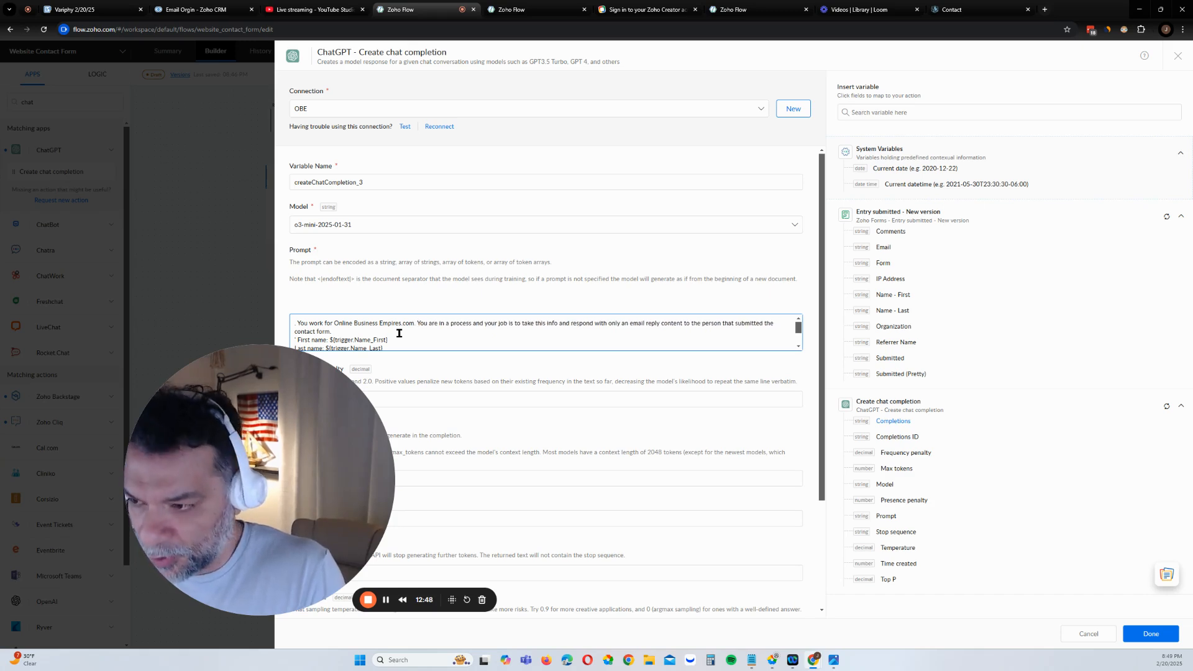
{"action": "type", "text": "We handle "}
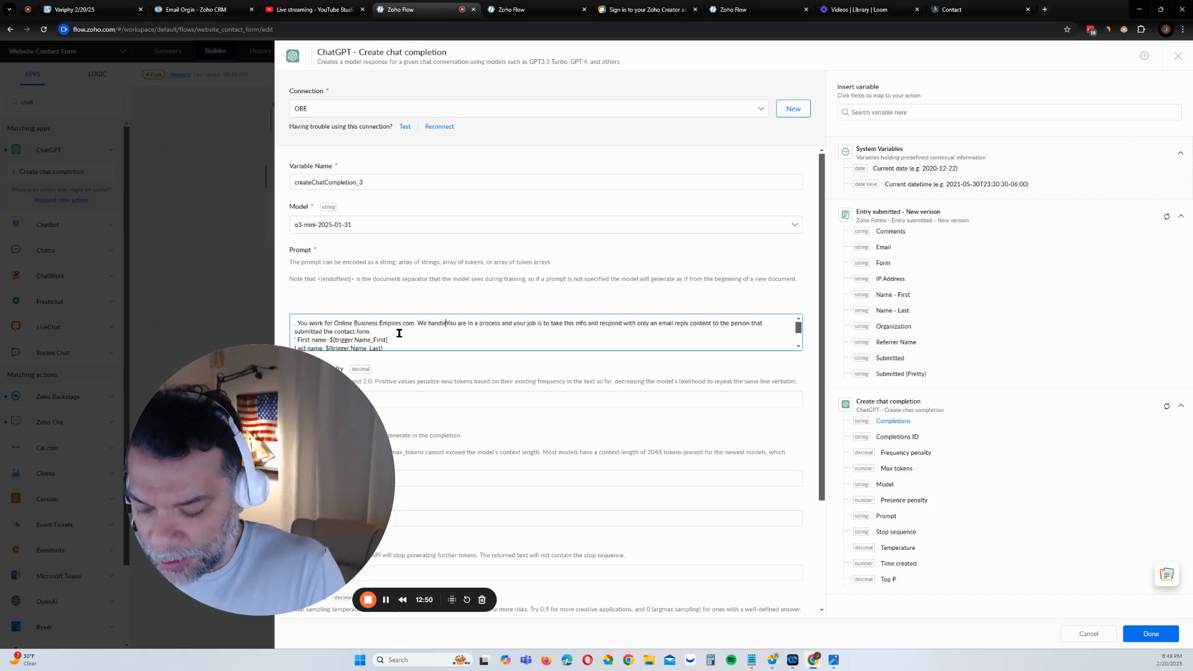
{"action": "type", "text": "system autom"}
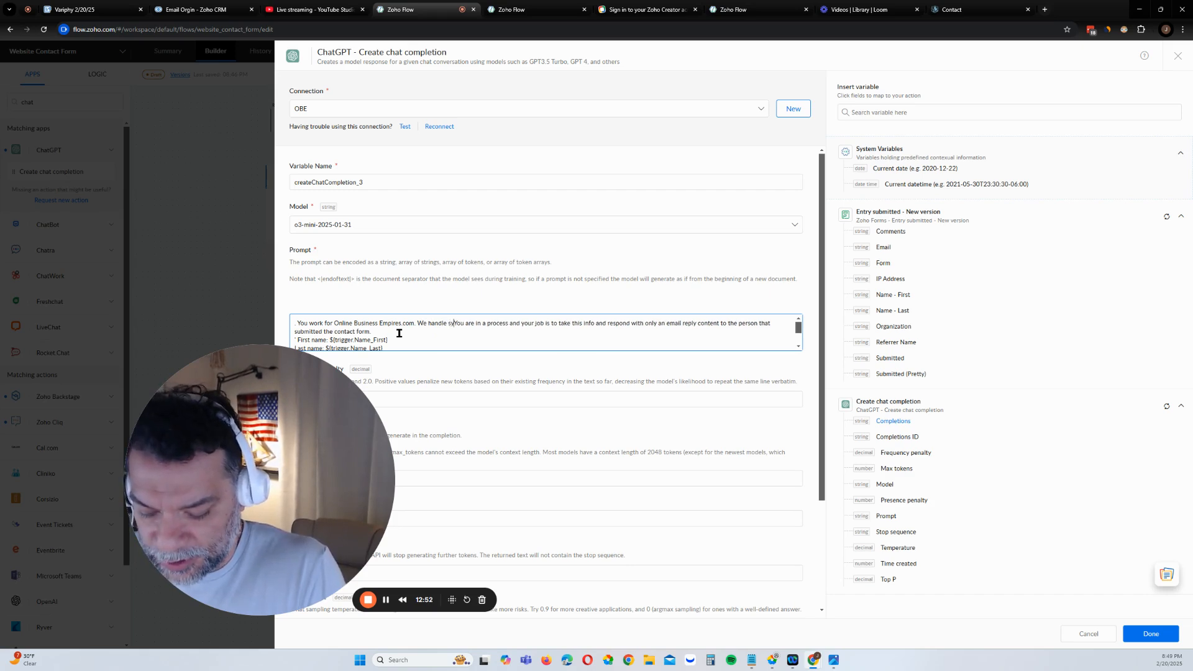
{"action": "type", "text": "atic"}
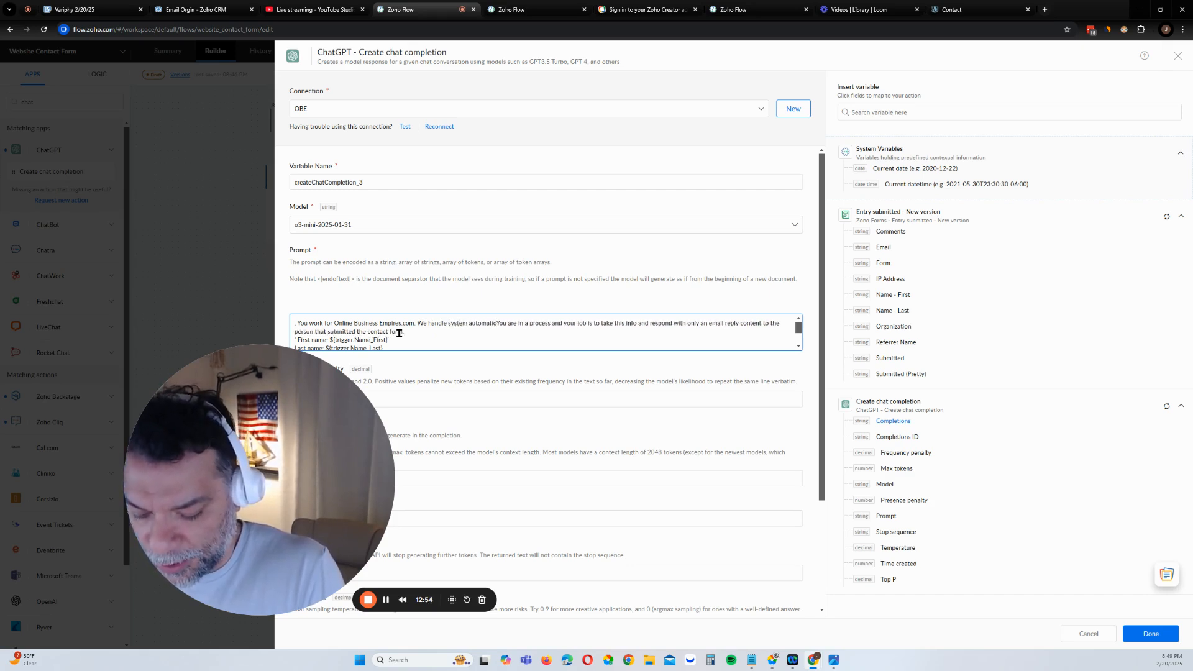
{"action": "type", "text": "ns such as "}
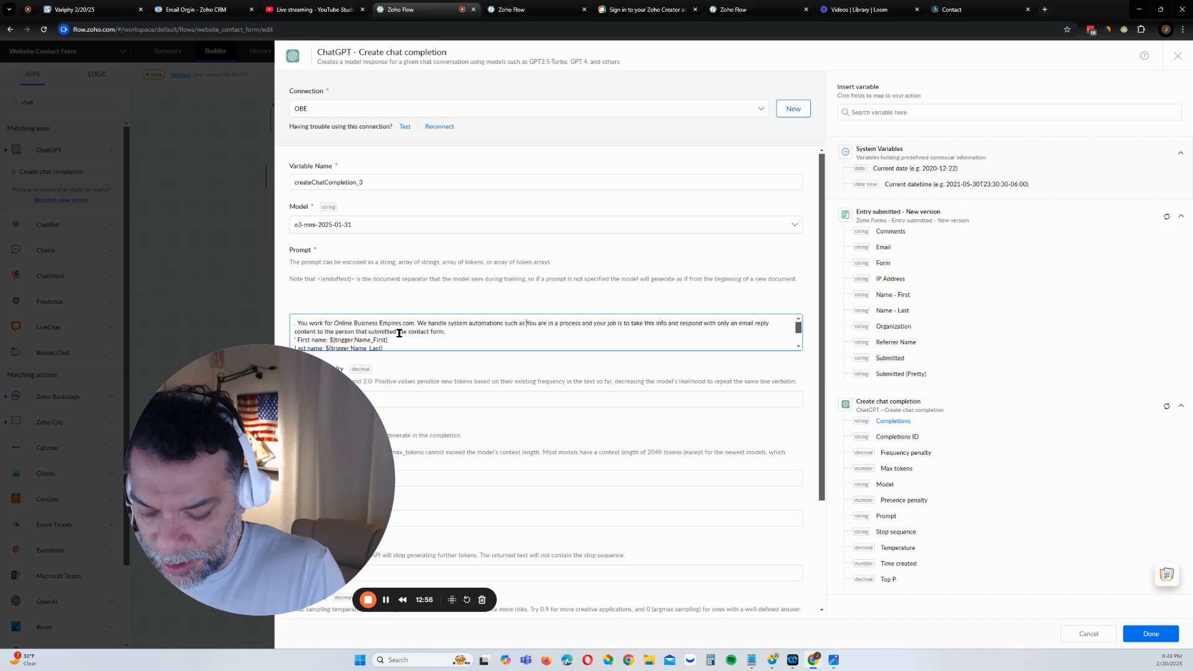
{"action": "type", "text": "this process w"}
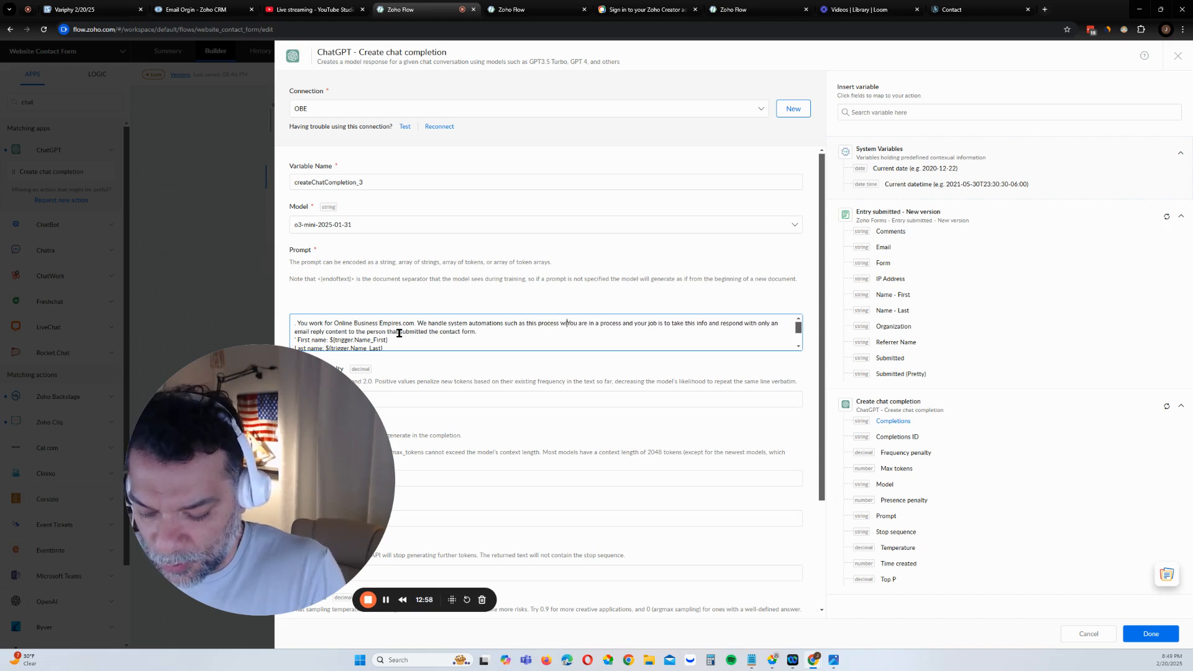
{"action": "type", "text": "ith a chat gp"}
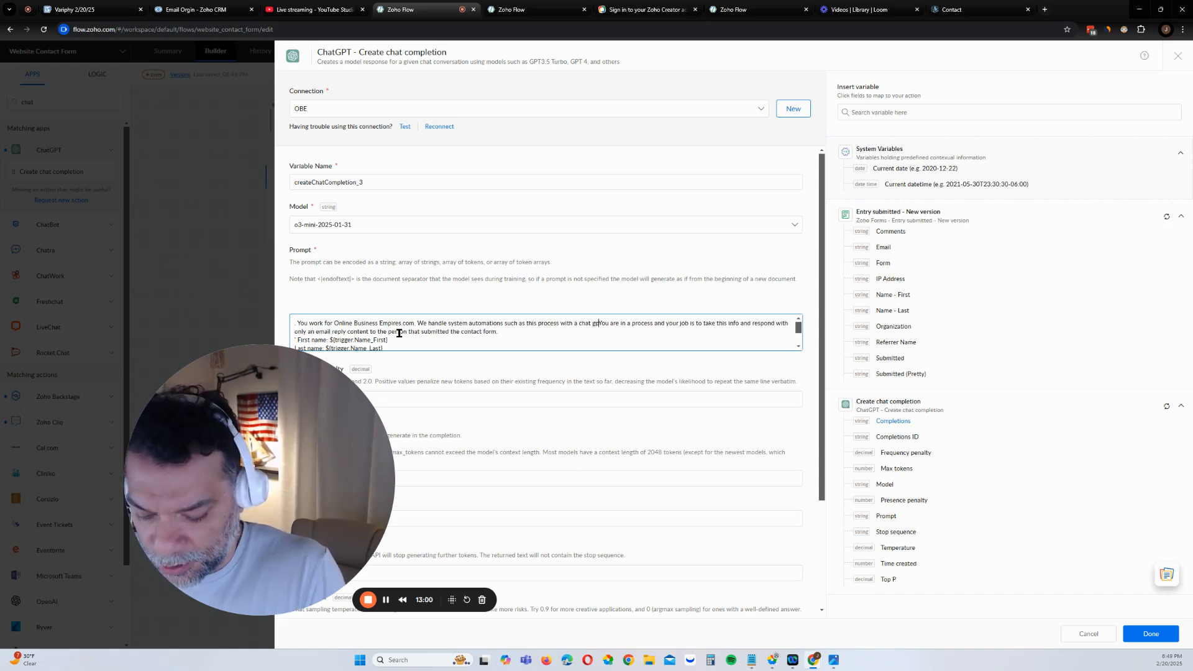
{"action": "type", "text": "t respon"}
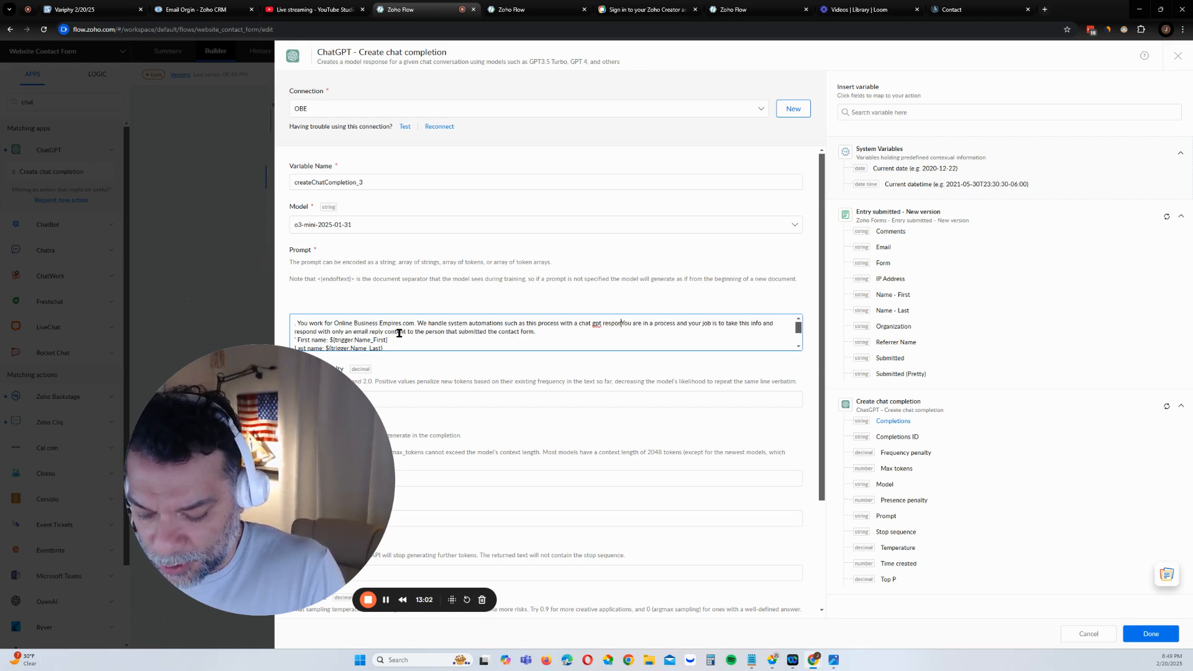
{"action": "type", "text": "se to an "}
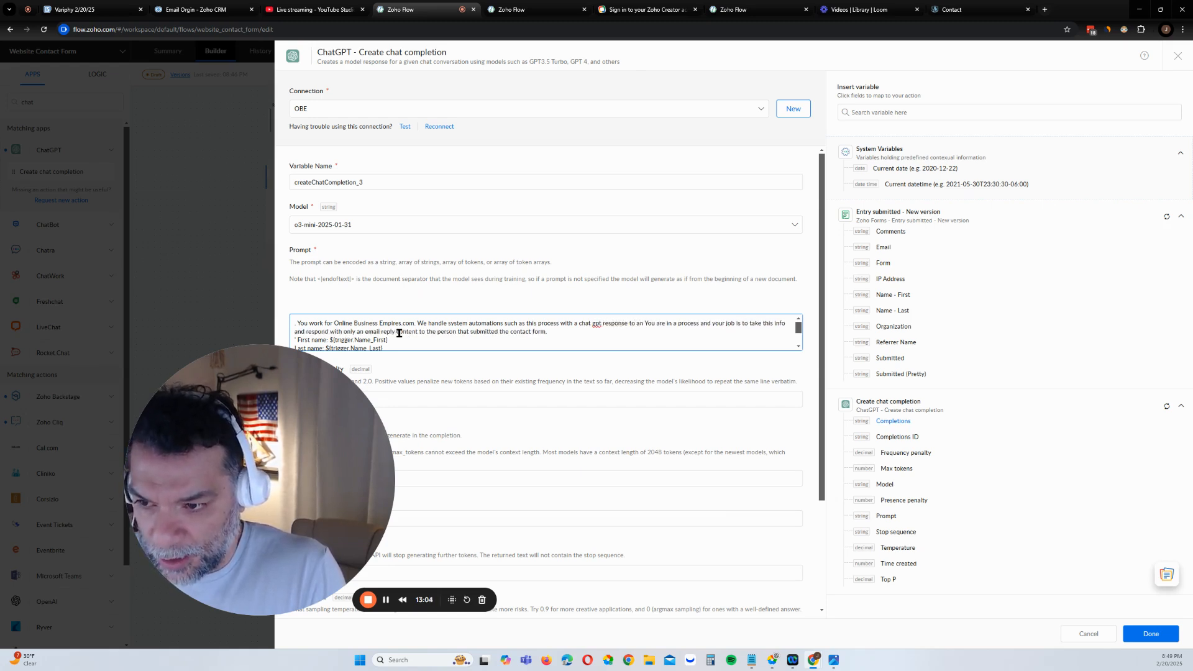
{"action": "type", "text": "omment"}
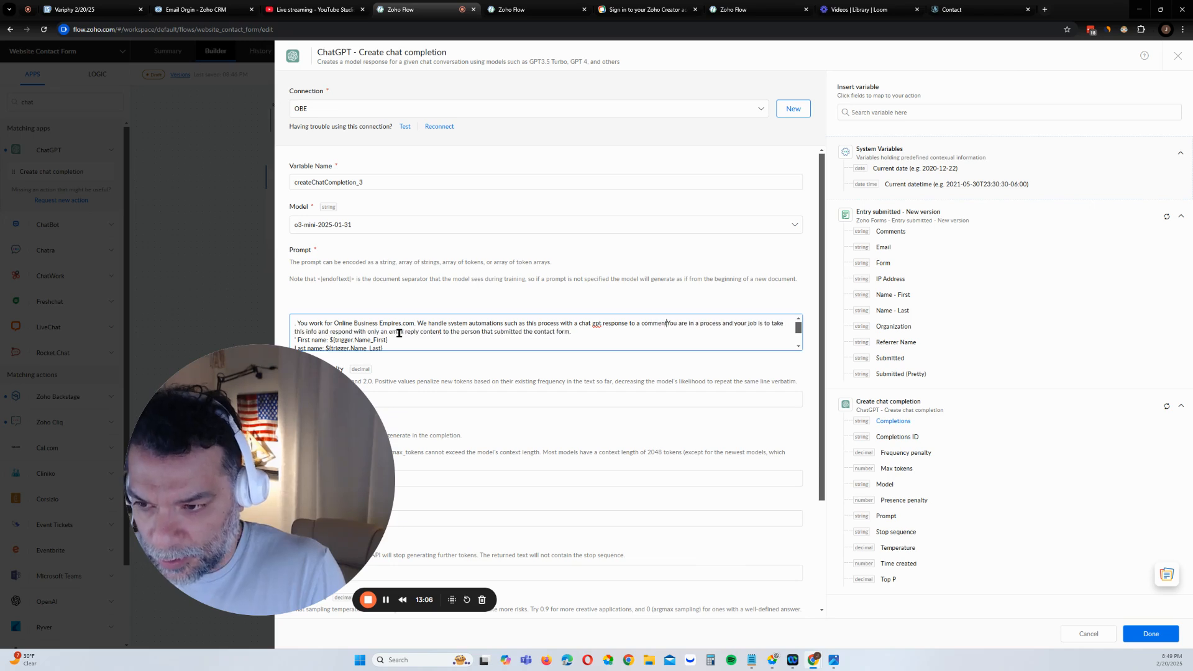
{"action": "type", "text": "oirm"}
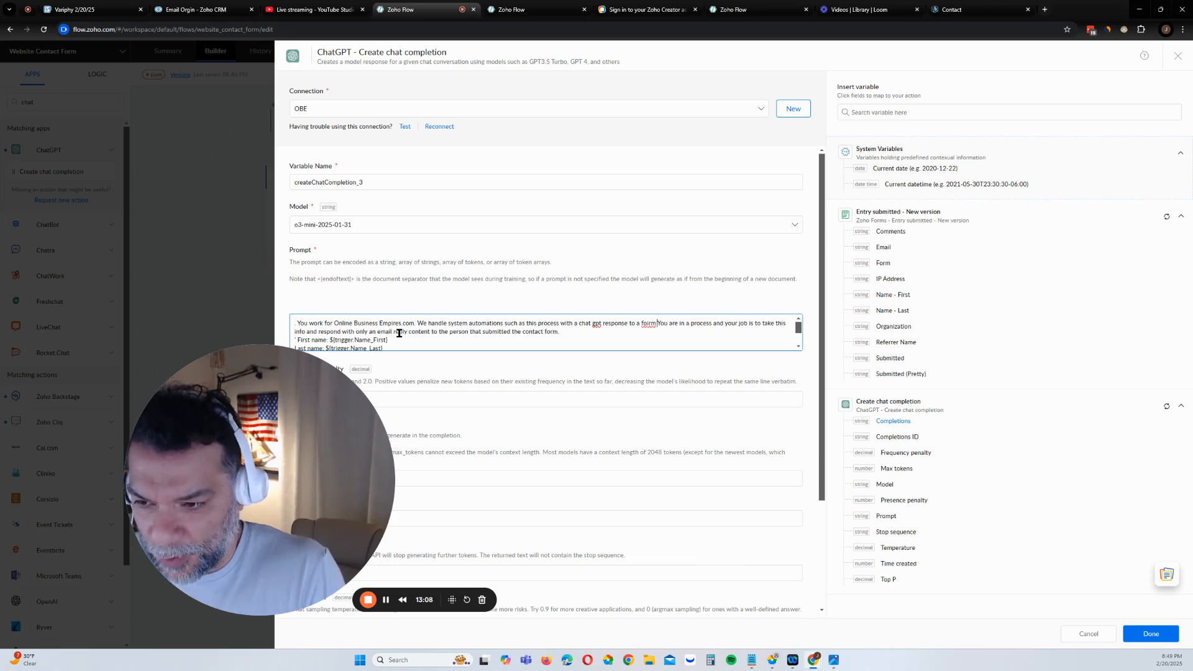
{"action": "key", "text": "BackSpace"}
{"action": "key", "text": "BackSpace"}
{"action": "key", "text": "BackSpace"}
Ask for the user to be addressed by name, a very organic reply, and note it's sent to the user
{"action": "type", "text": "response to a fo"}
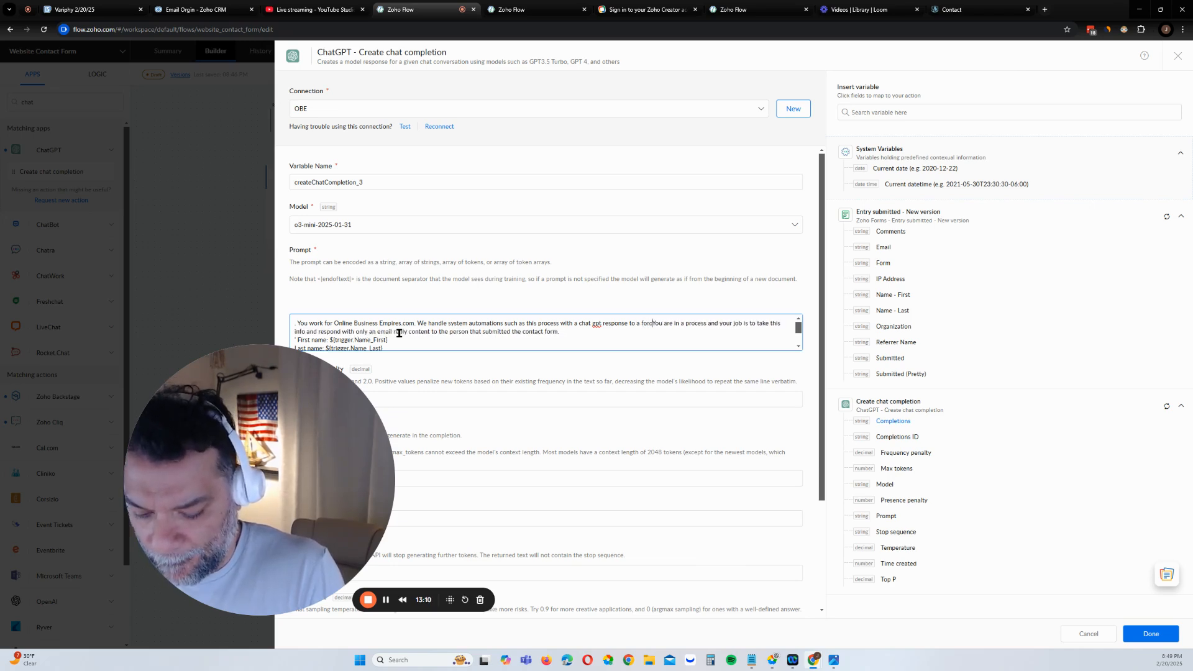
{"action": "type", "text": "rm sub"}
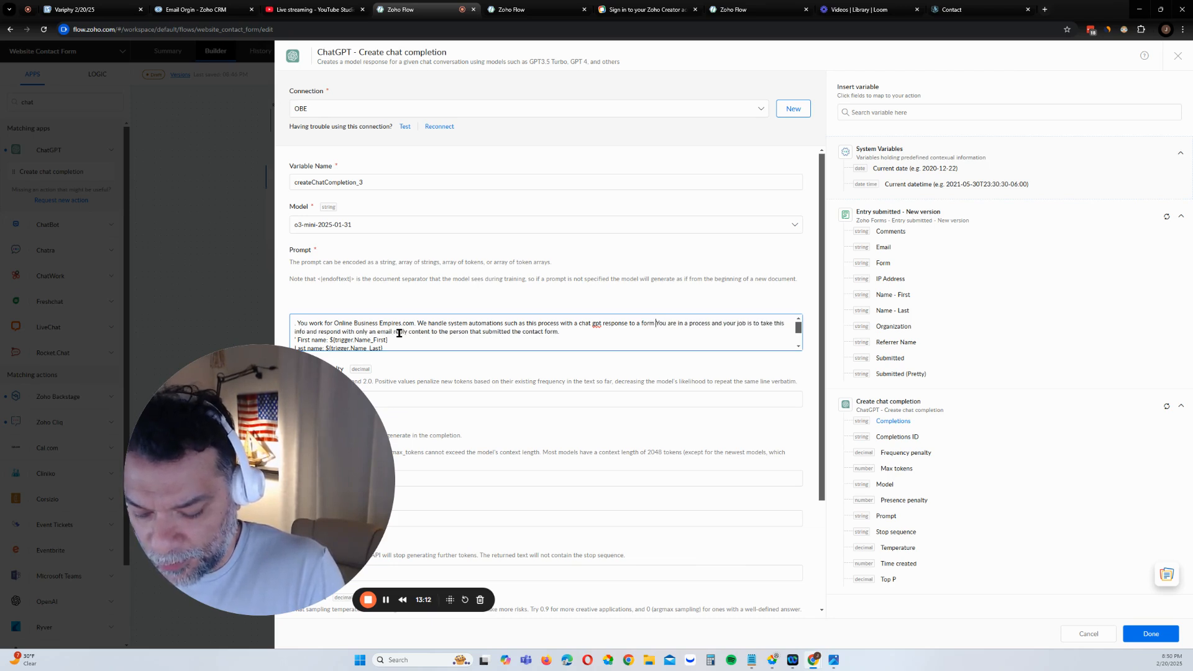
{"action": "type", "text": "mission"}
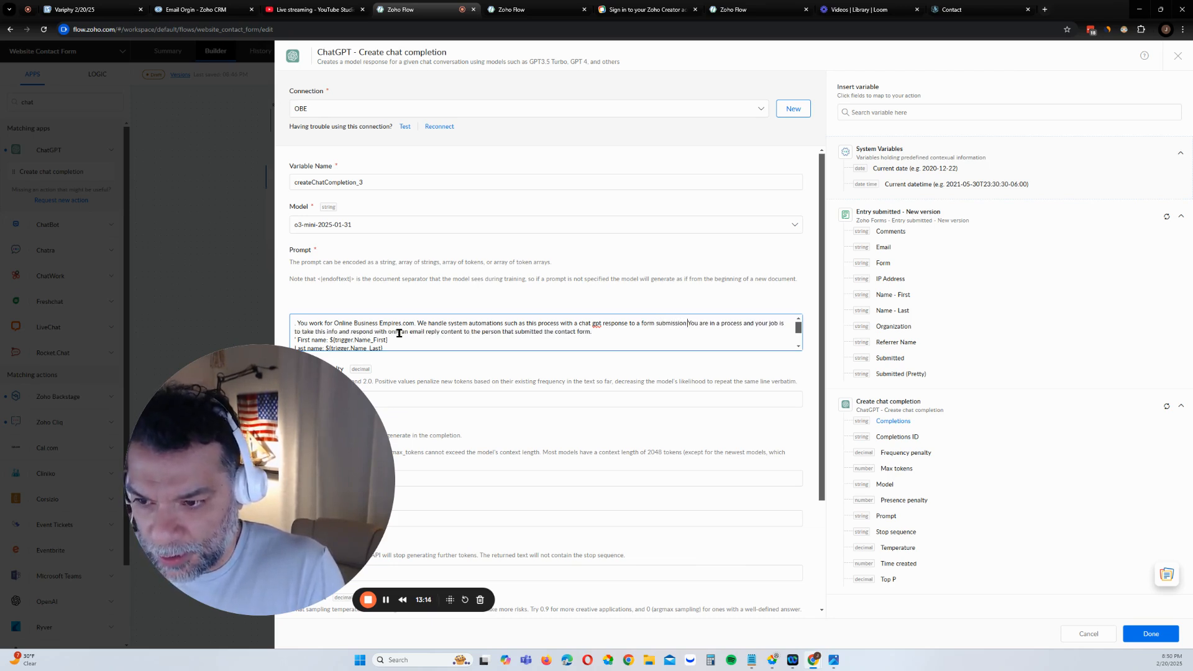
{"action": "type", "text": " on th"}
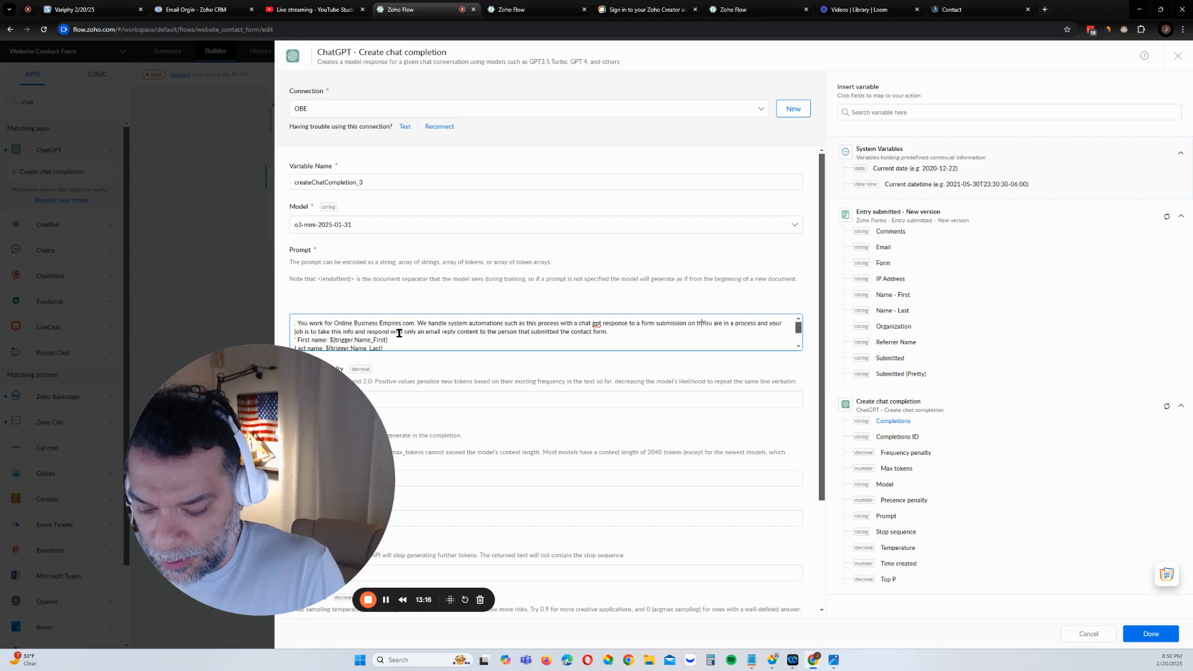
{"action": "type", "text": "e website"}
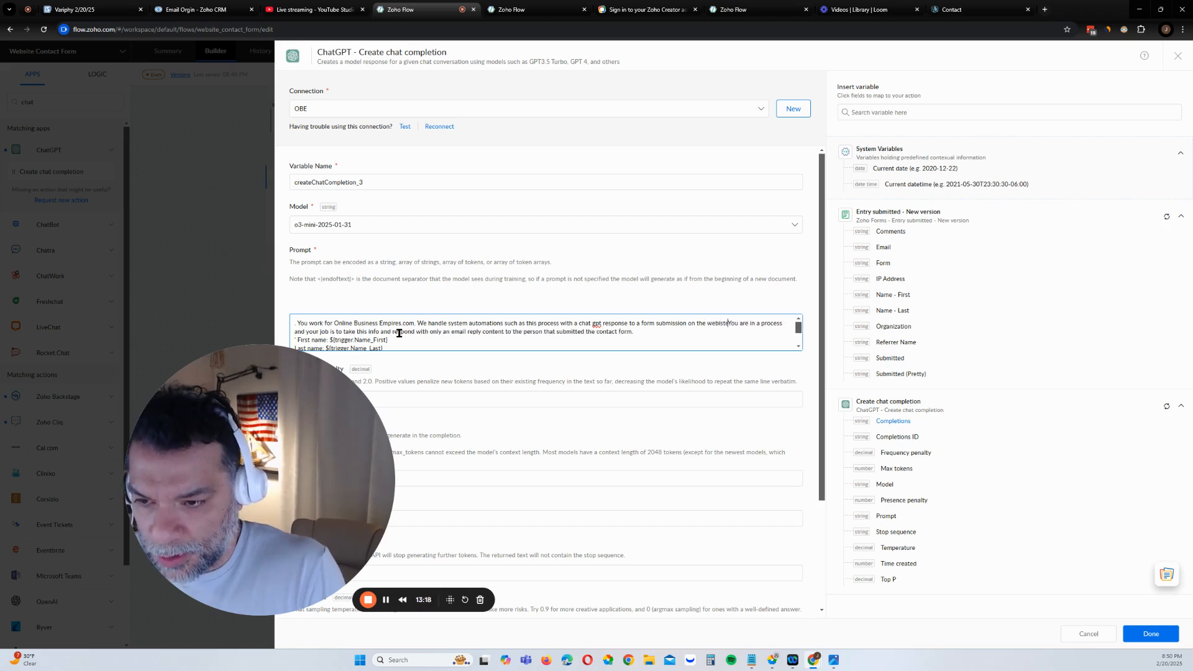
{"action": "type", "text": ". "}
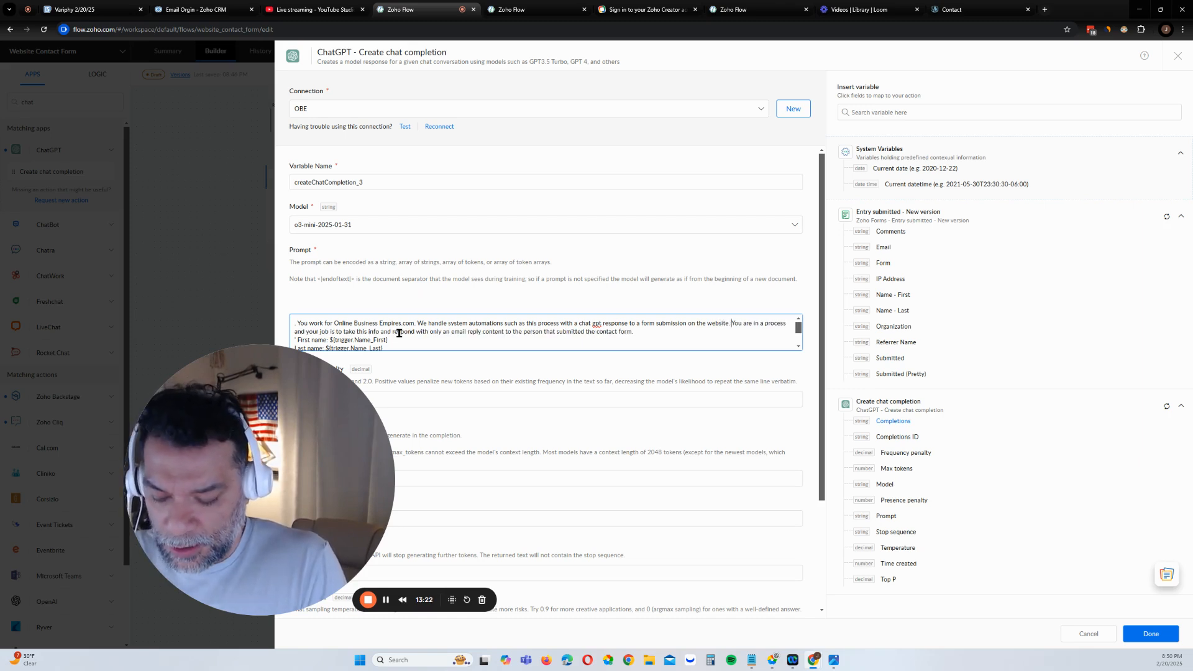
{"action": "type", "text": "Please"}
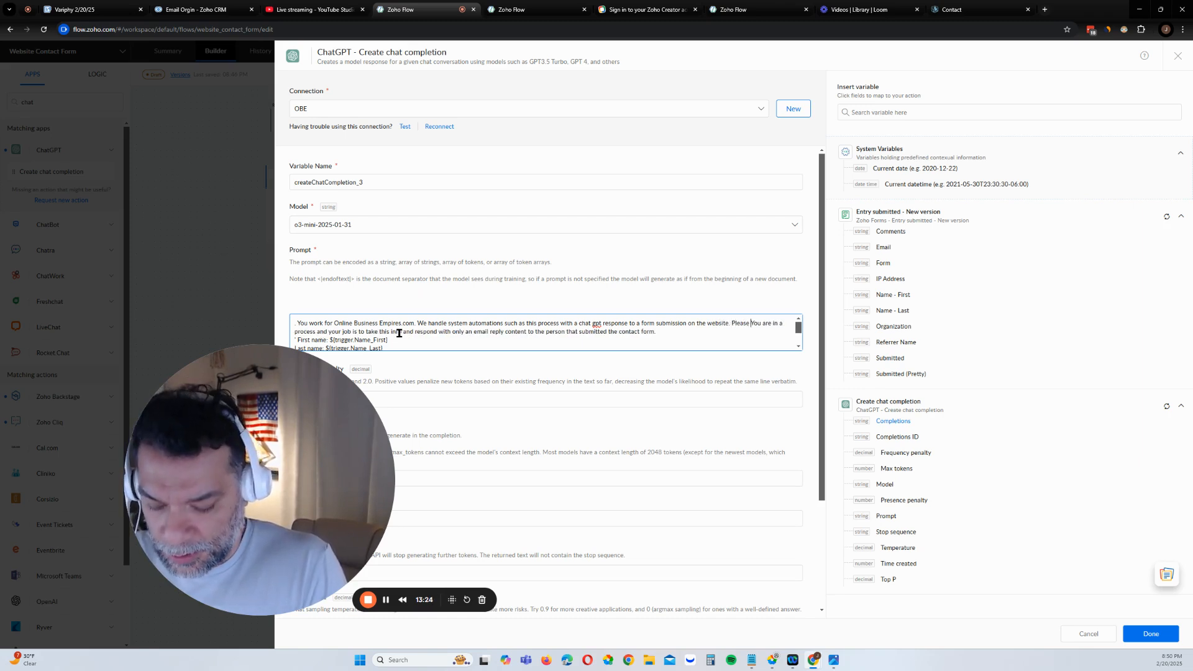
{"action": "type", "text": " addres"}
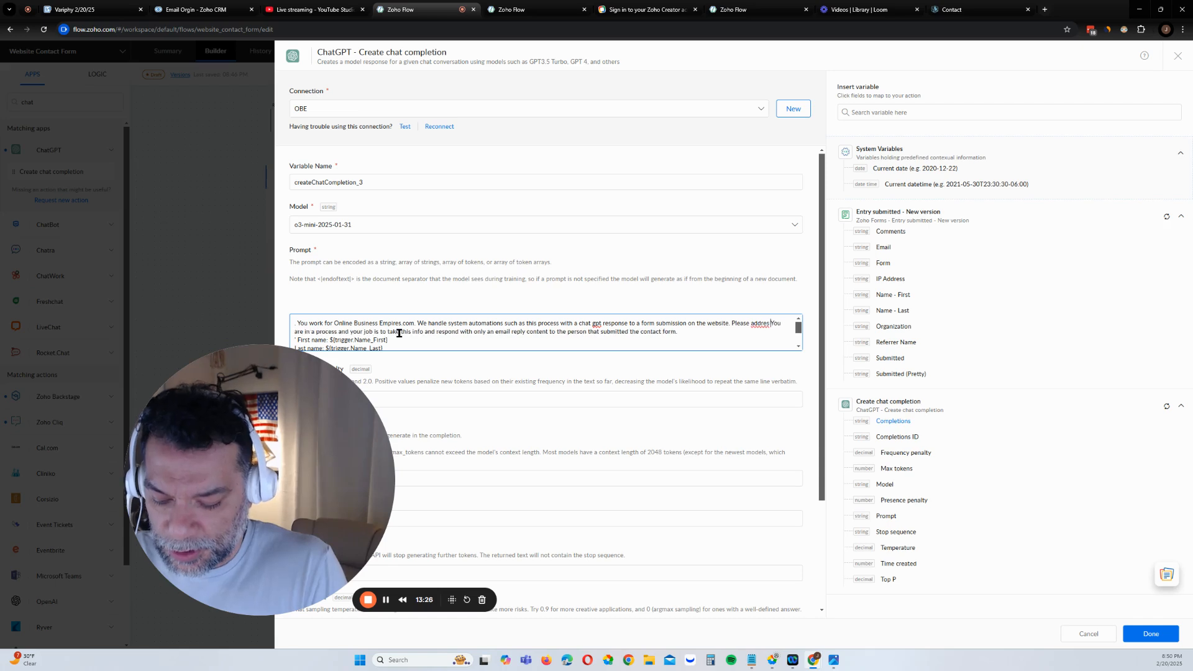
{"action": "type", "text": "s the customer"}
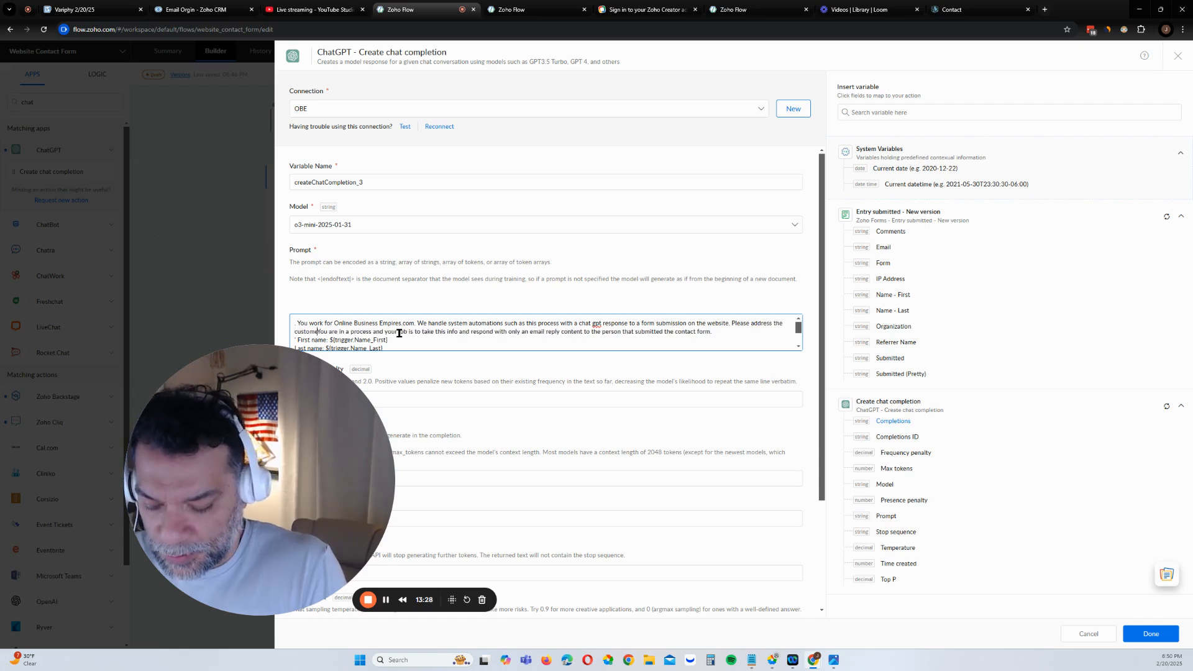
{"action": "key", "text": "BackSpace"}
{"action": "key", "text": "BackSpace"}
{"action": "key", "text": "BackSpace"}
{"action": "key", "text": "BackSpace"}
{"action": "key", "text": "BackSpace"}
{"action": "key", "text": "BackSpace"}
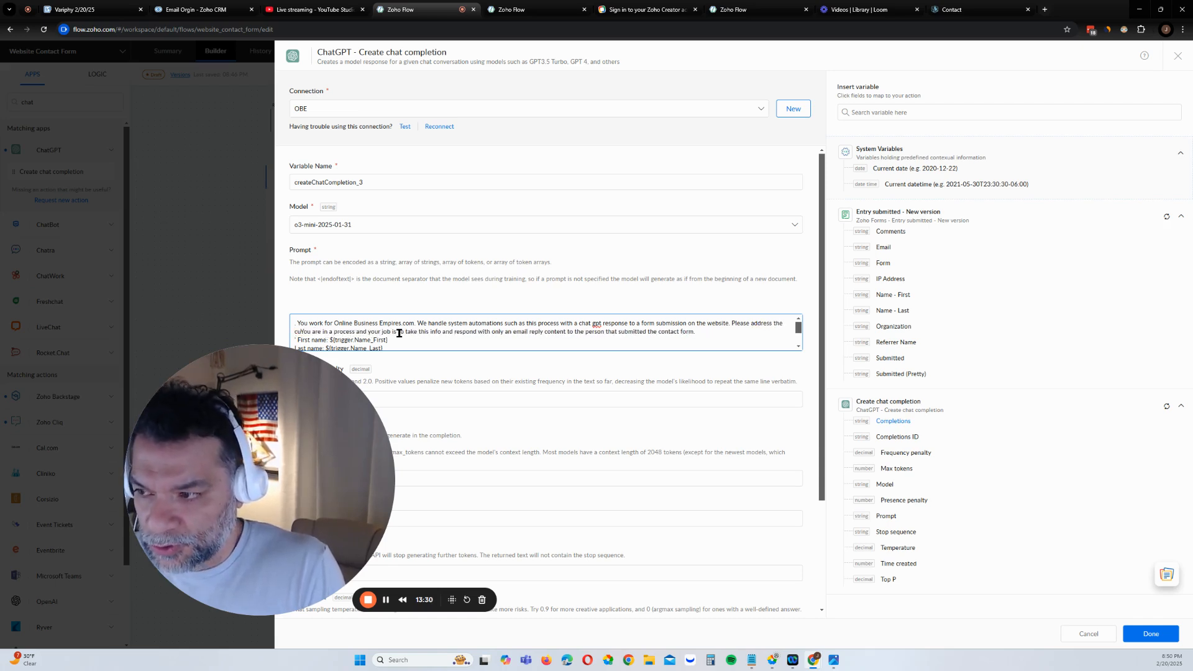
{"action": "type", "text": "user "}
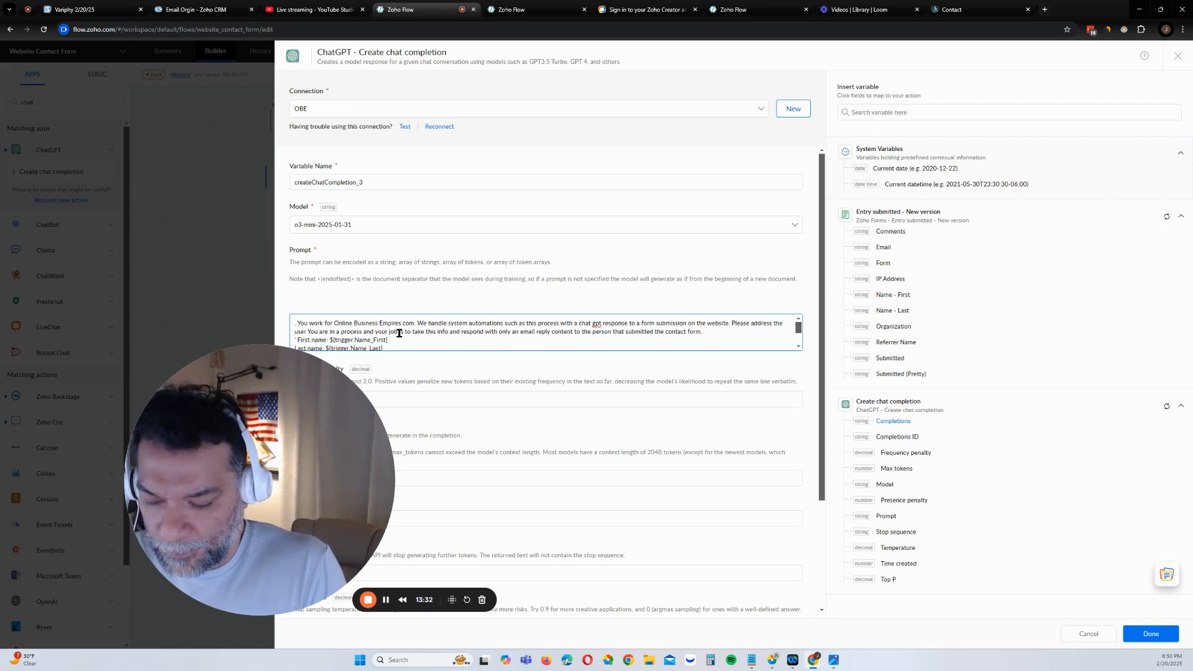
{"action": "type", "text": "by name if possible"}
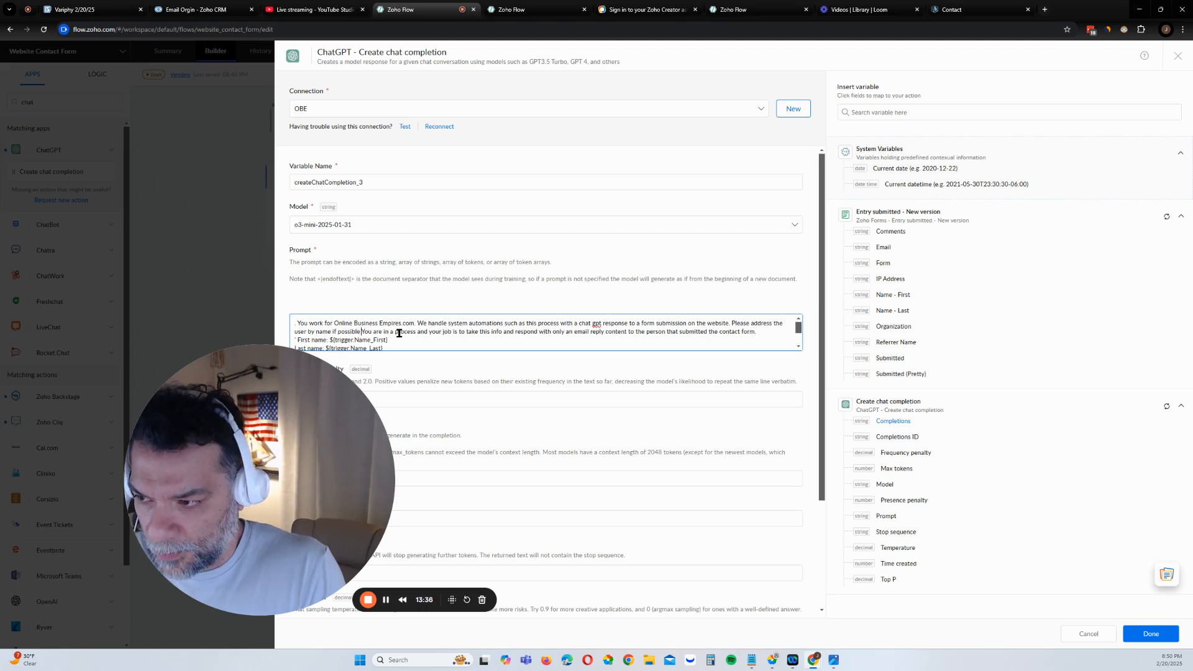
{"action": "type", "text": " and make the "}
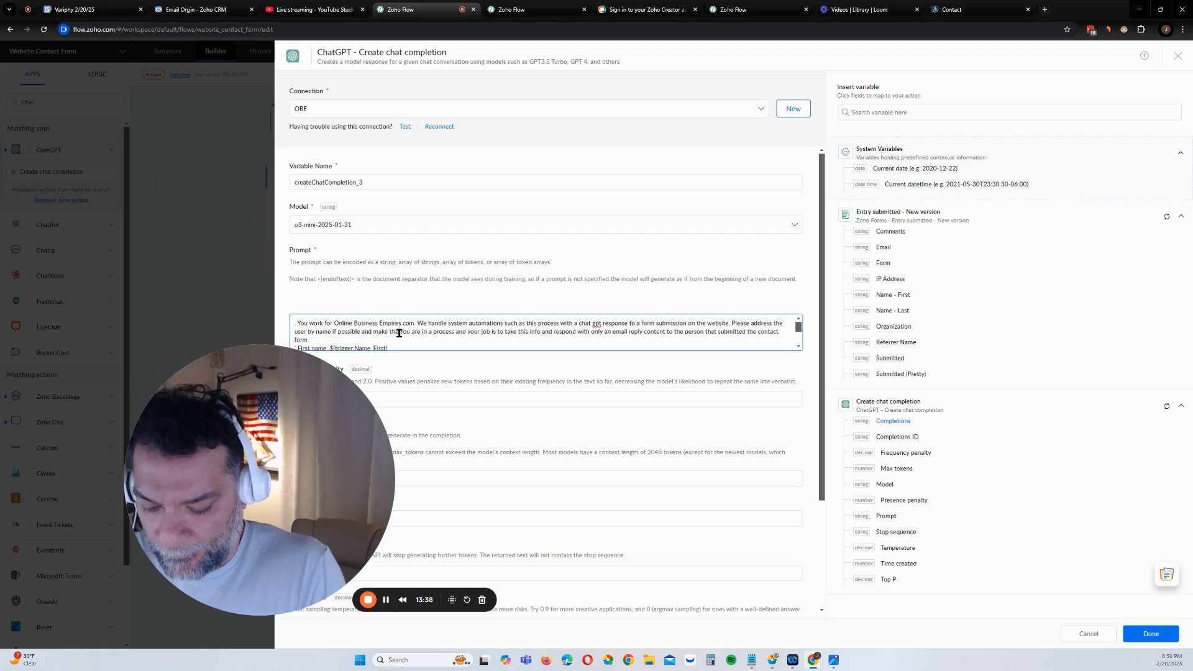
{"action": "type", "text": "reply very"}
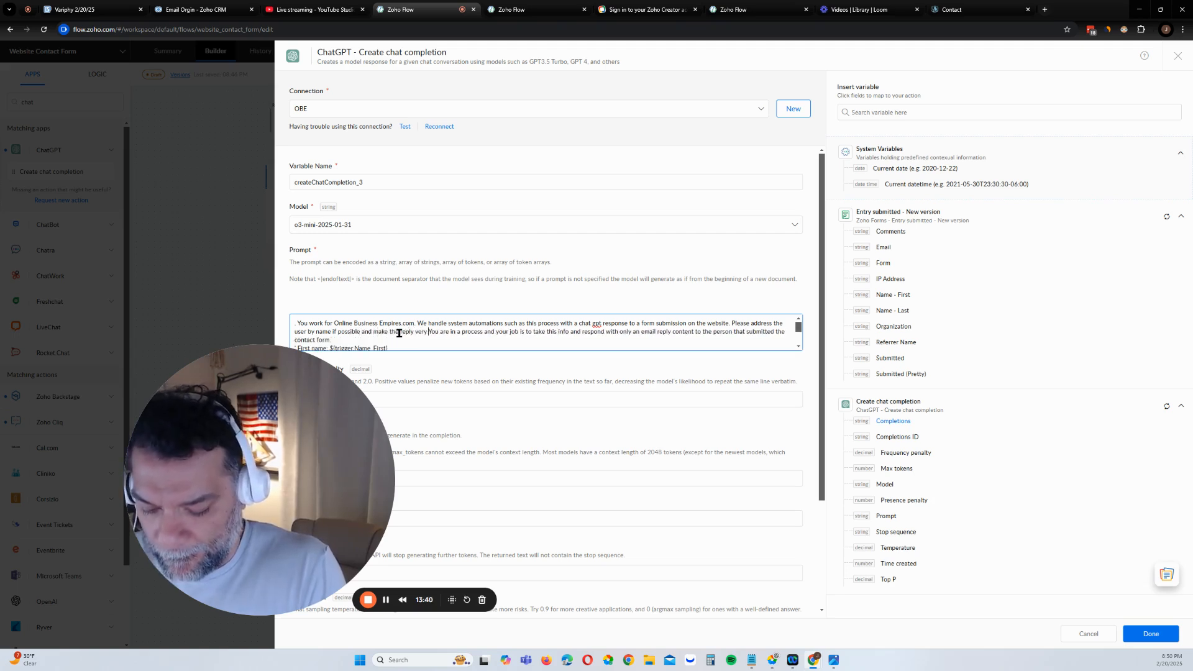
{"action": "type", "text": " organic"}
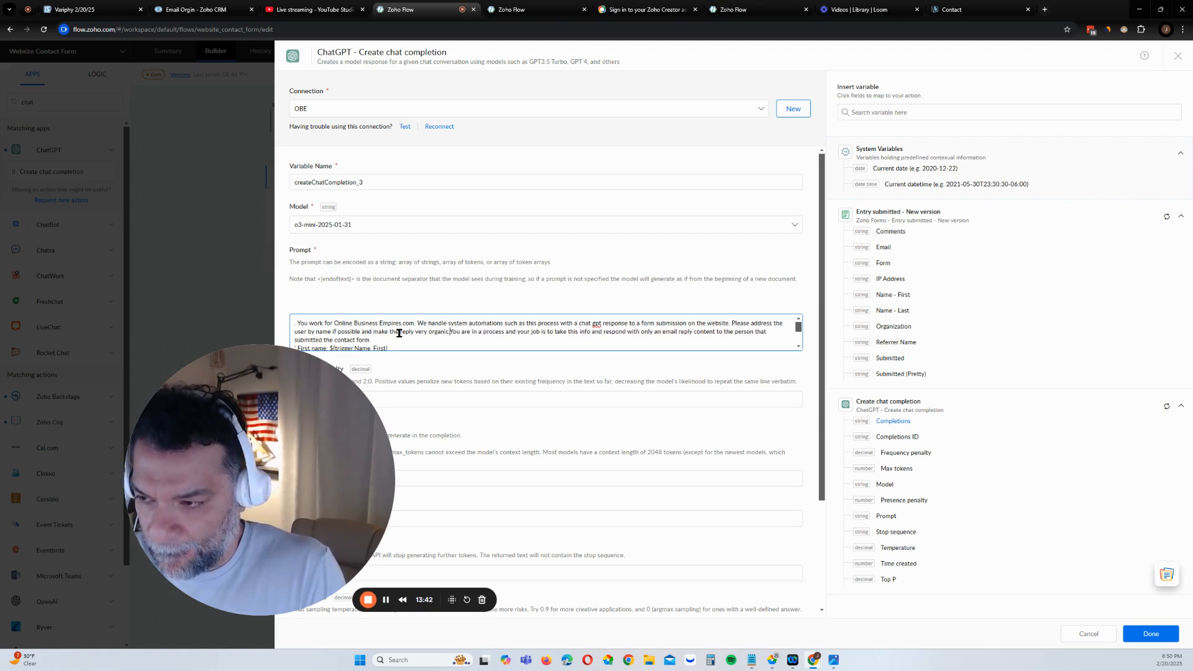
{"action": "type", "text": ". You will"}
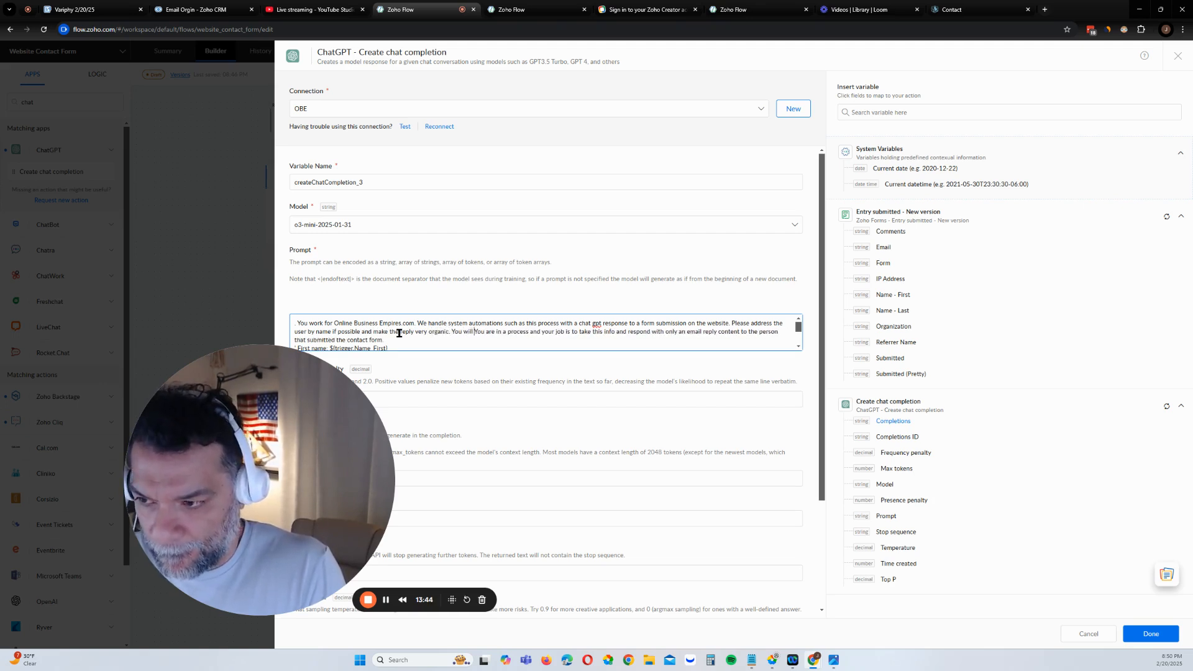
{"action": "key", "text": "BackSpace"}
{"action": "key", "text": "BackSpace"}
{"action": "key", "text": "BackSpace"}
{"action": "key", "text": "BackSpace"}
{"action": "key", "text": "BackSpace"}
{"action": "key", "text": "BackSpace"}
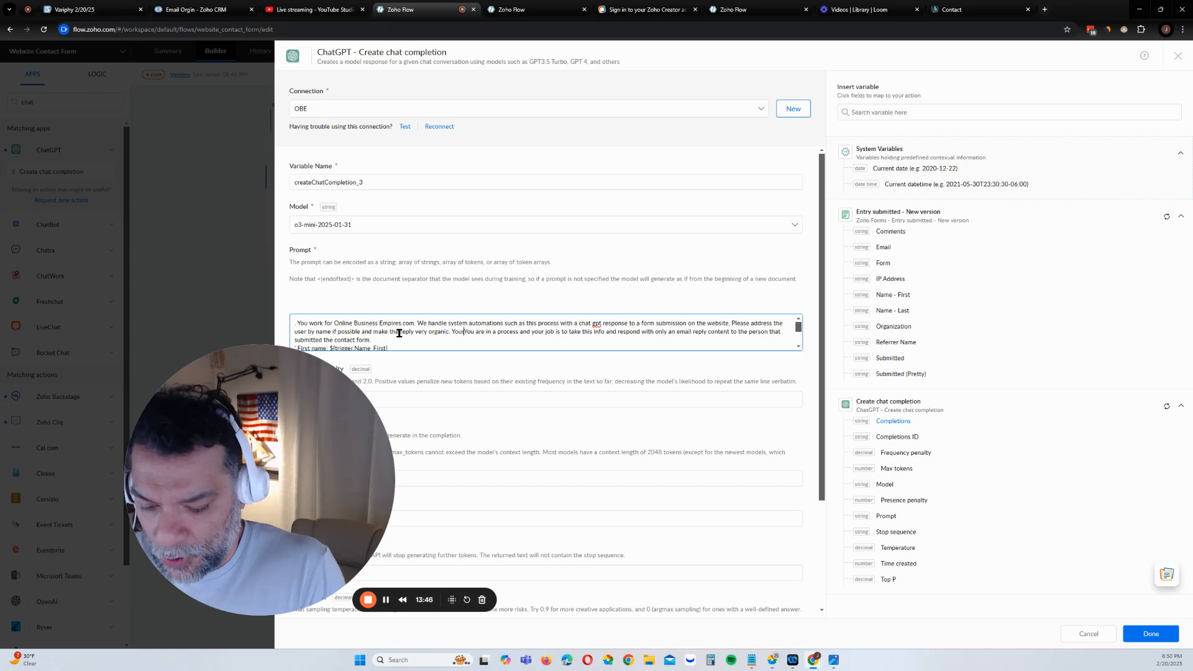
{"action": "type", "text": "r response w"}
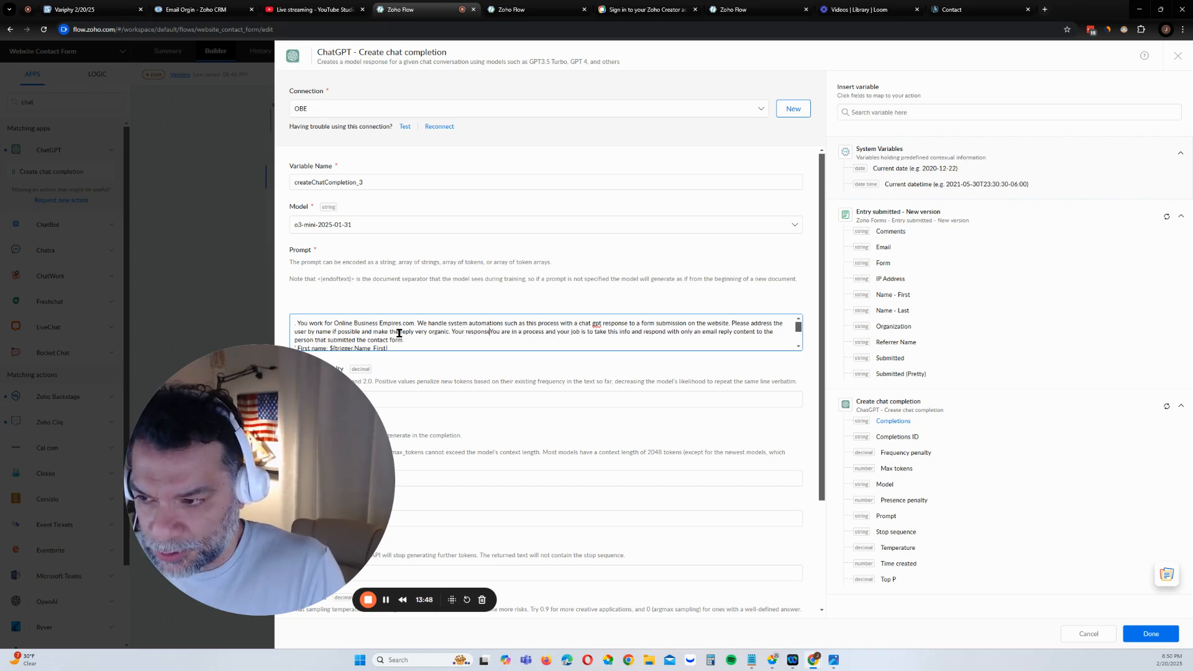
{"action": "type", "text": "ill be "}
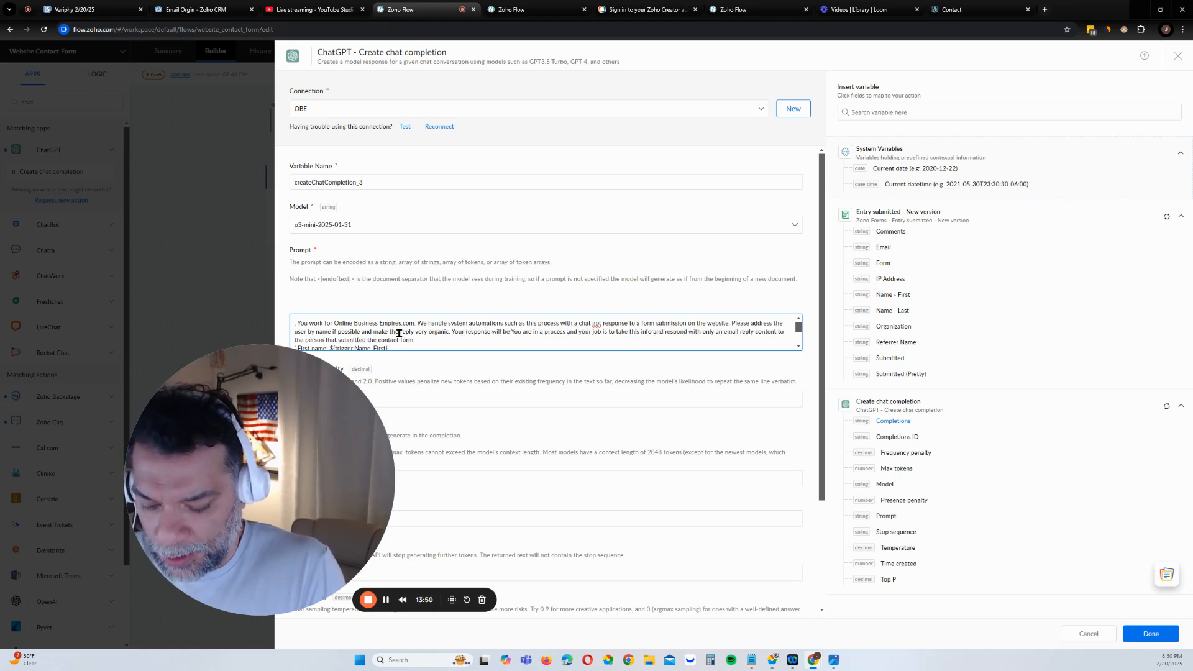
{"action": "type", "text": "pa"}
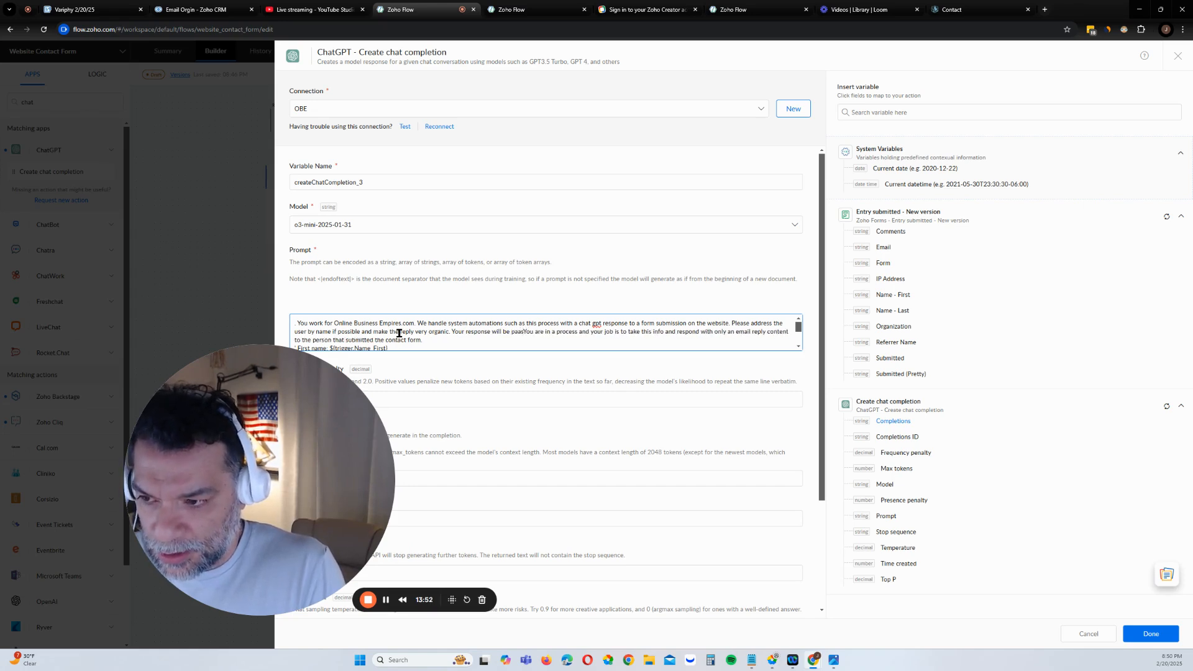
{"action": "type", "text": "sted and sent"}
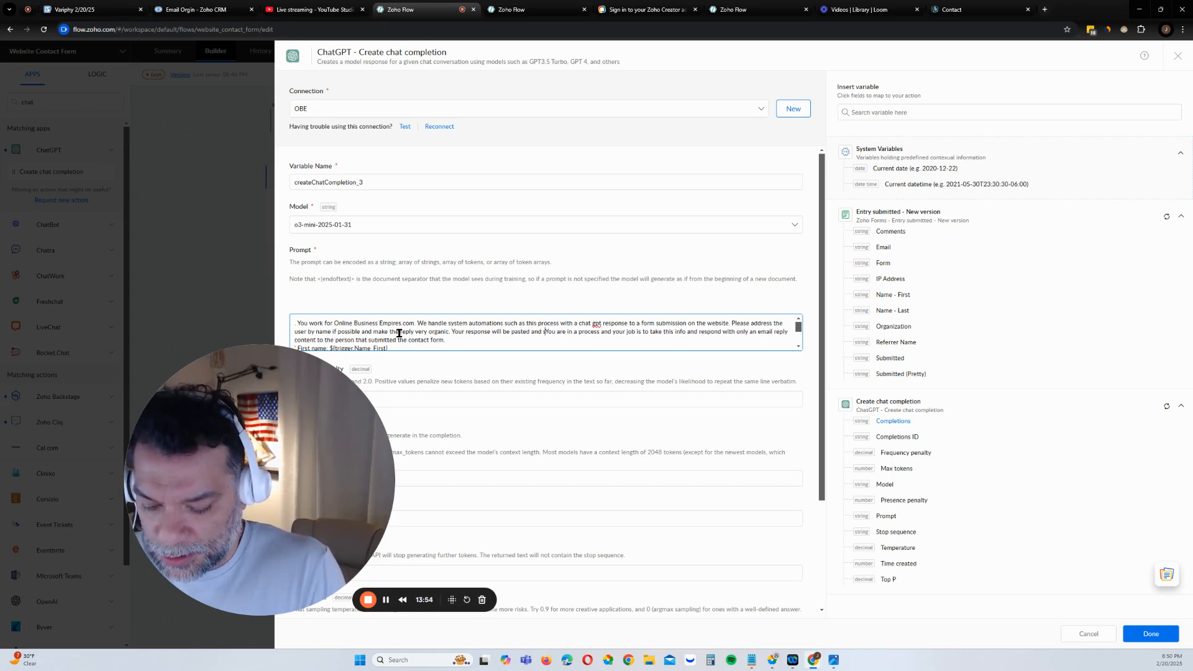
{"action": "type", "text": " to the c"}
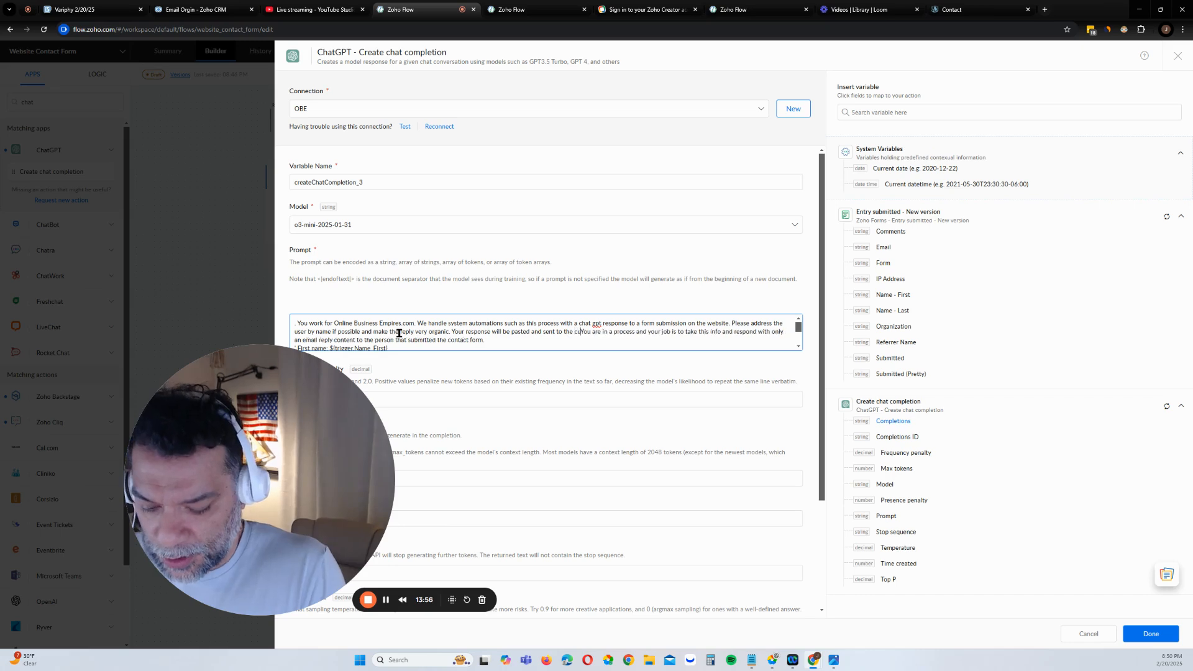
{"action": "key", "text": "BackSpace"}
{"action": "type", "text": "user."}
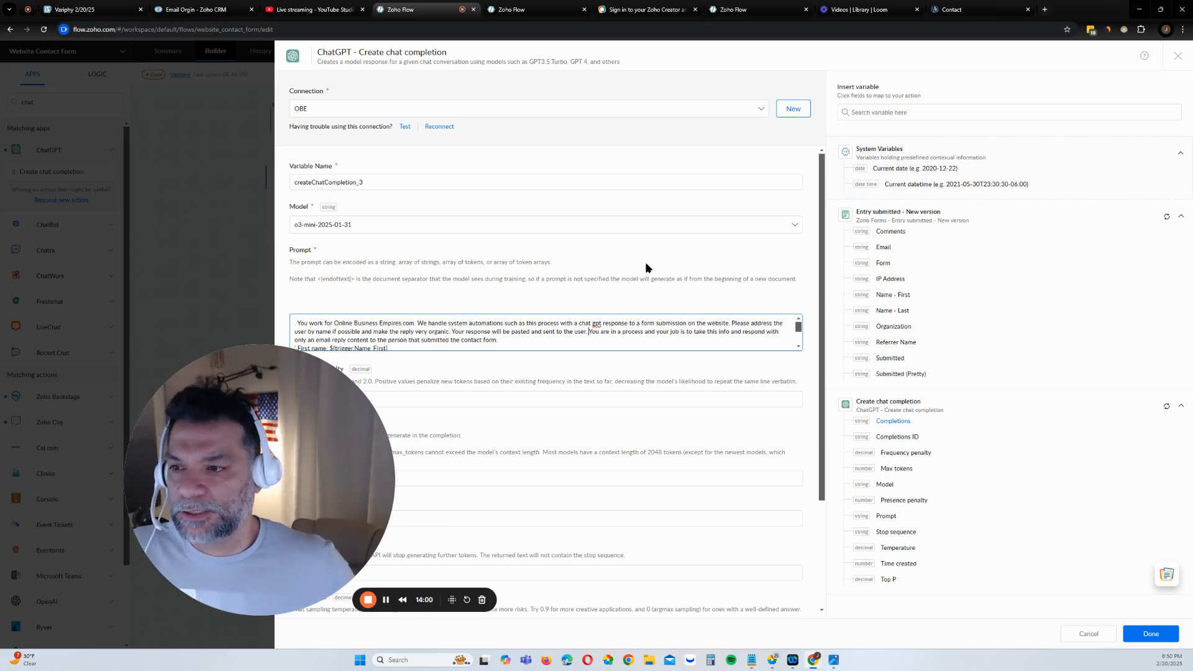
{"action": "scroll", "coordinate": [607, 327], "scroll_direction": "down", "scroll_amount": 4}
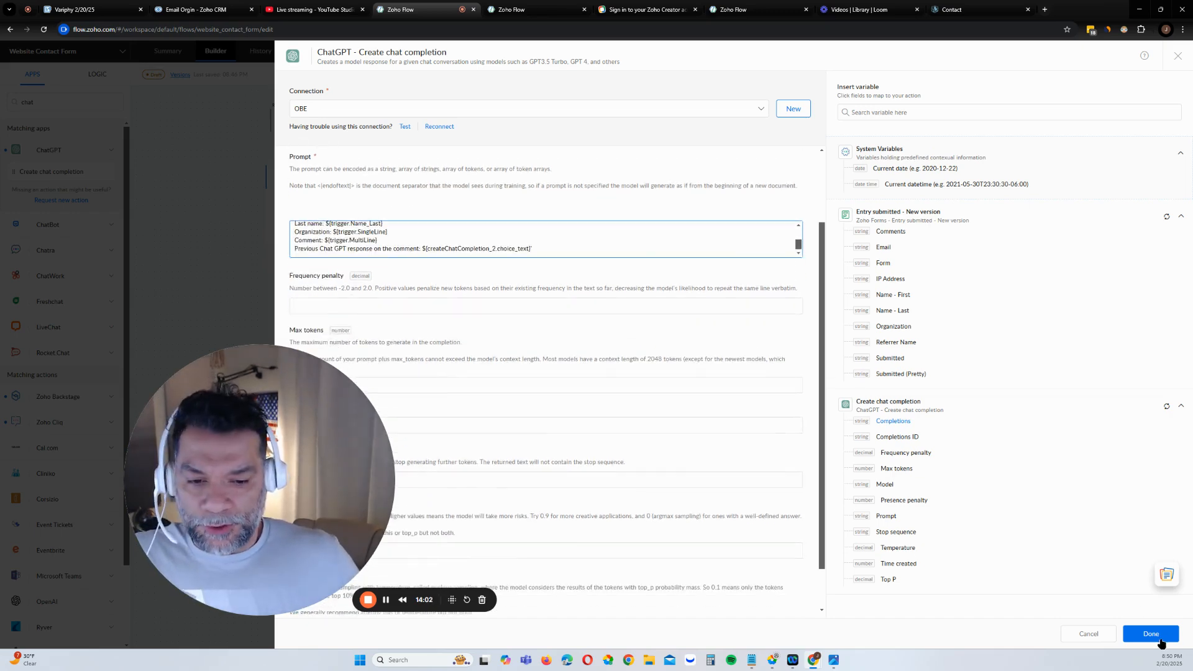
Save the chat completion settings and rename the first ChatGPT step 'Comment Overview'
{"action": "left_click", "coordinate": [1154, 636]}
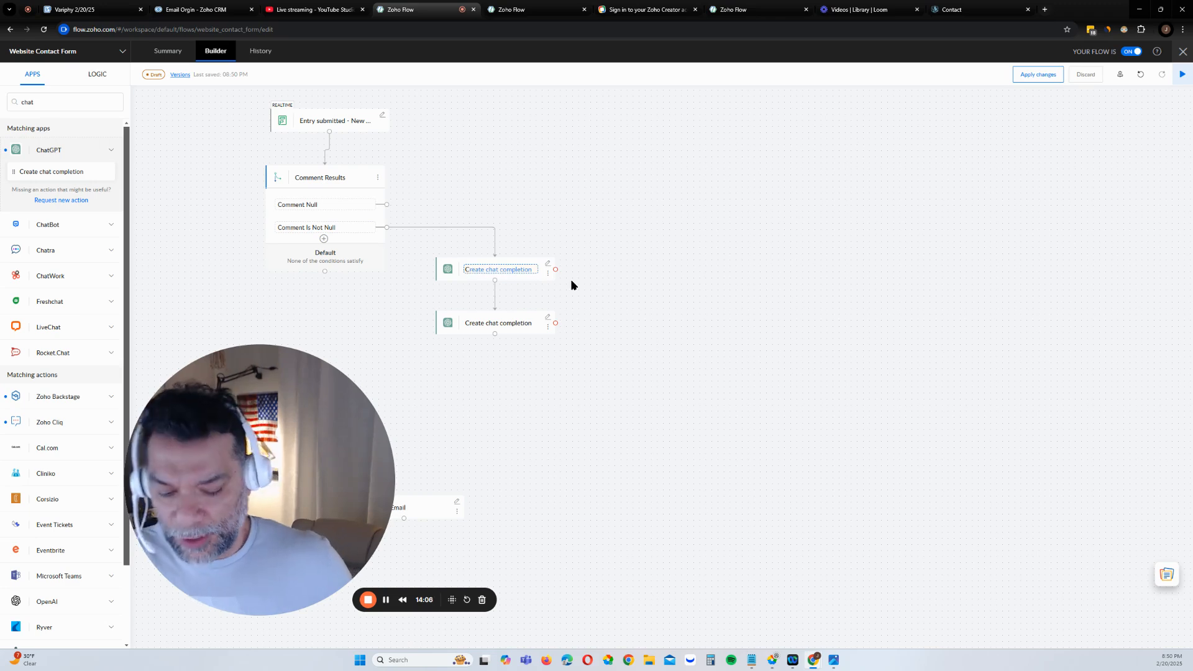
{"action": "key", "text": "BackSpace"}
{"action": "type", "text": "Comme"}
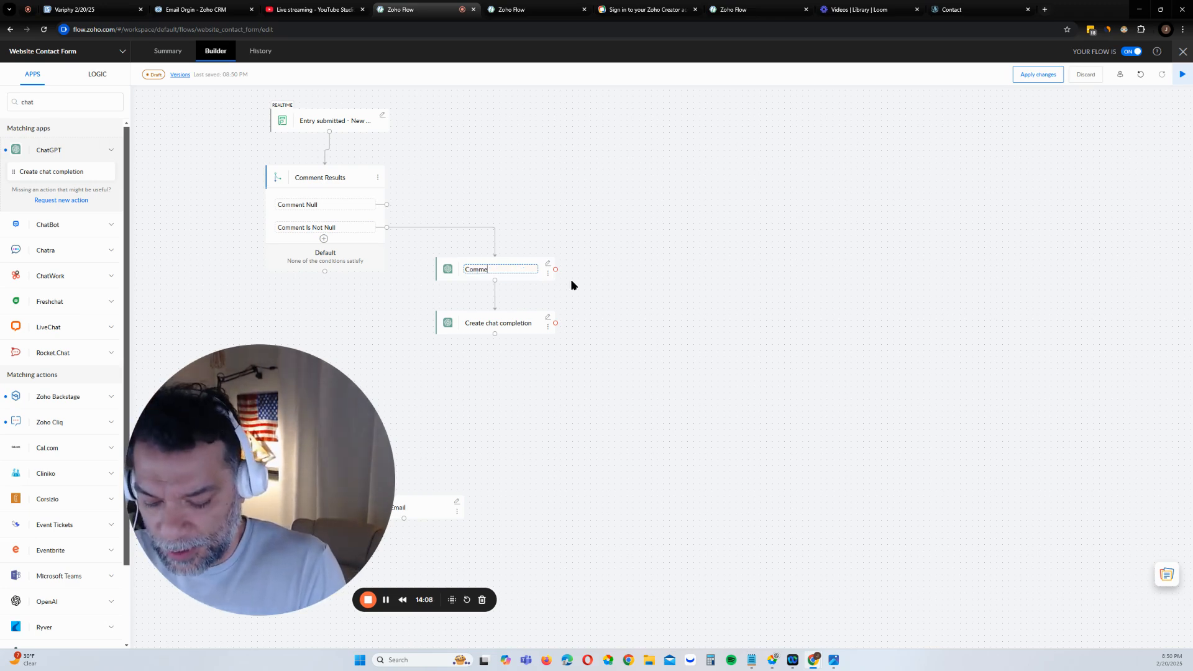
{"action": "type", "text": "nt Overview"}
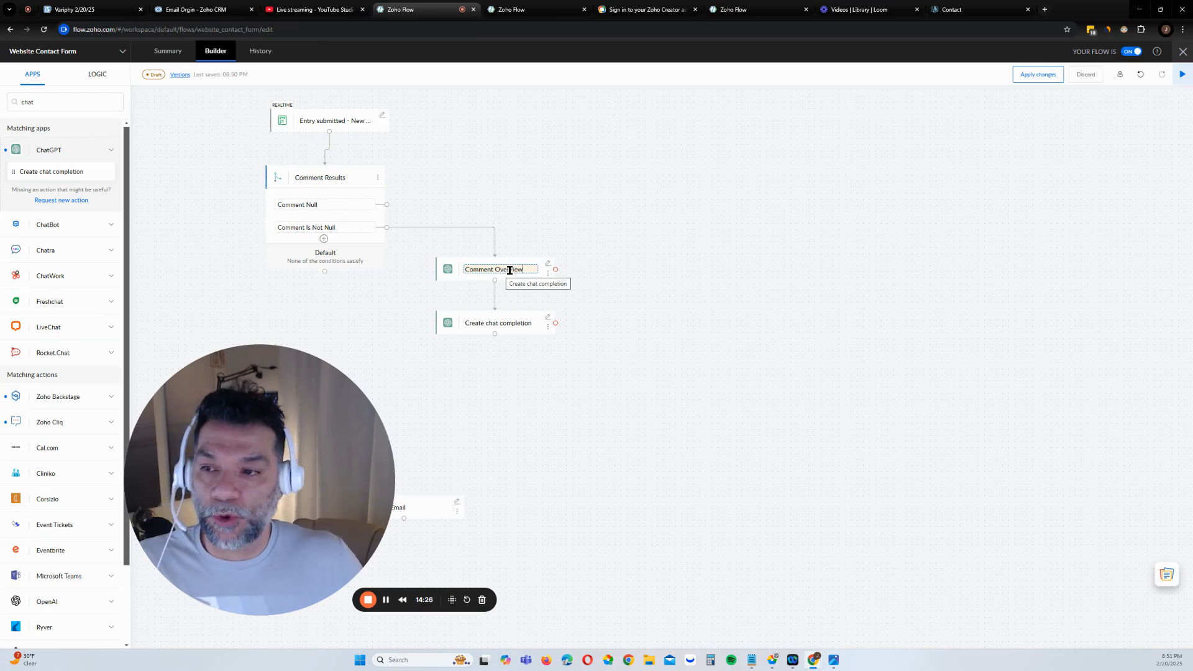
{"action": "left_click", "coordinate": [531, 321]}
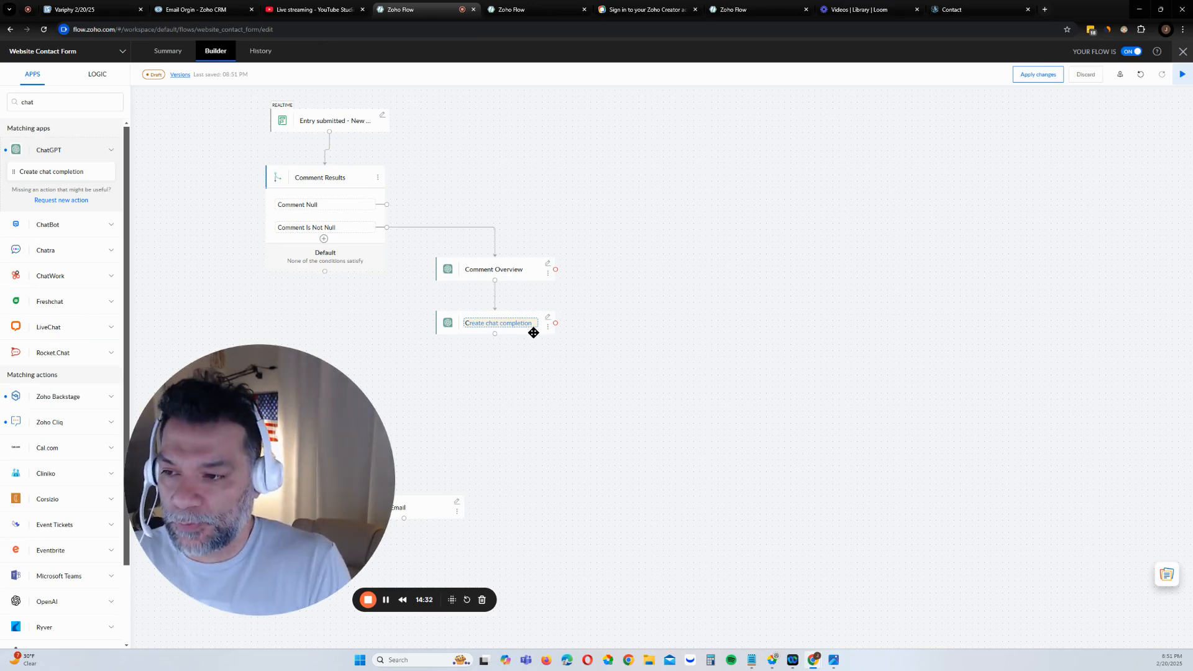
Rename the second ChatGPT step 'Creating email content' and move Send Email below it
{"action": "type", "text": "Crea"}
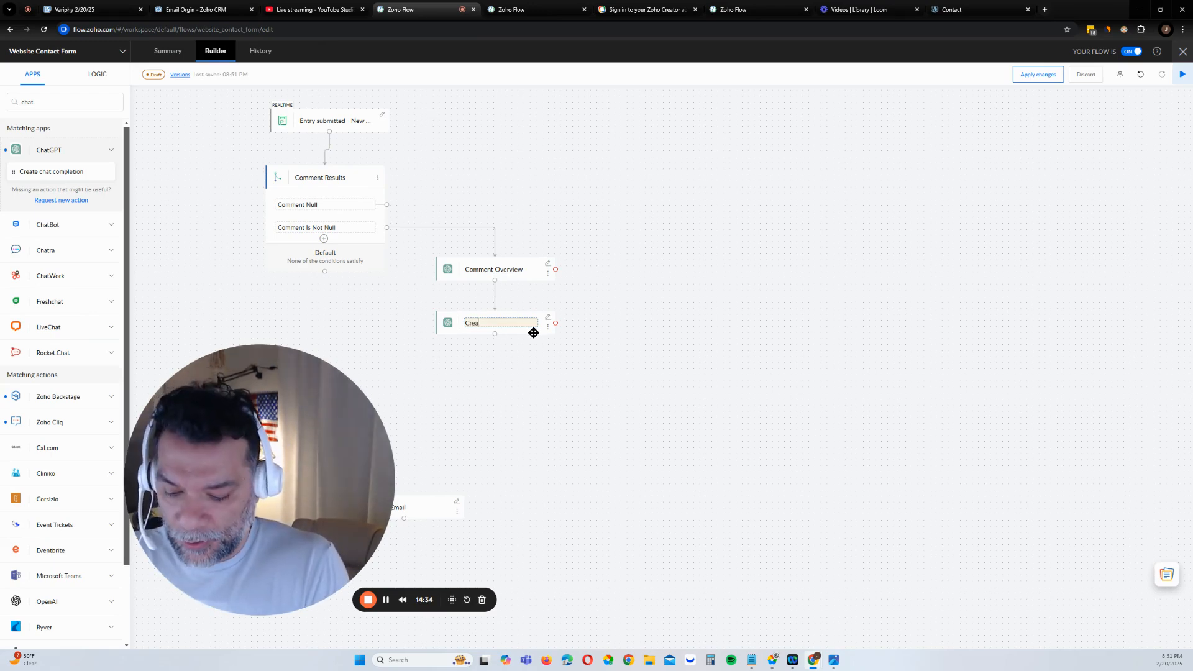
{"action": "type", "text": "ting an email"}
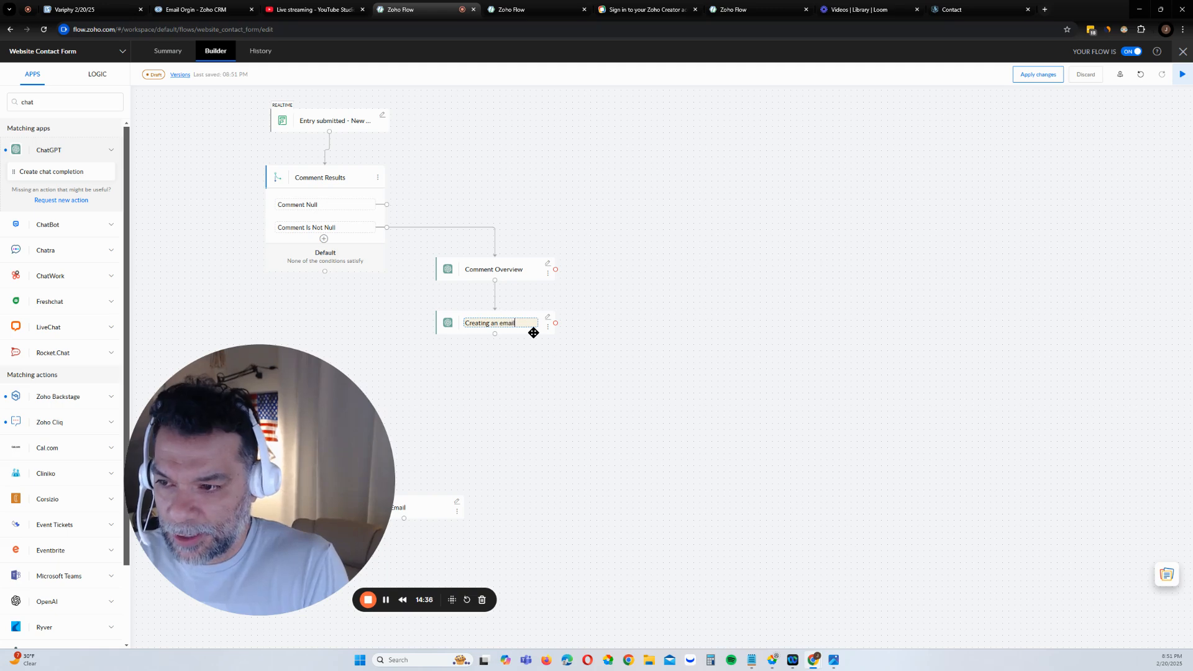
{"action": "key", "text": "BackSpace"}
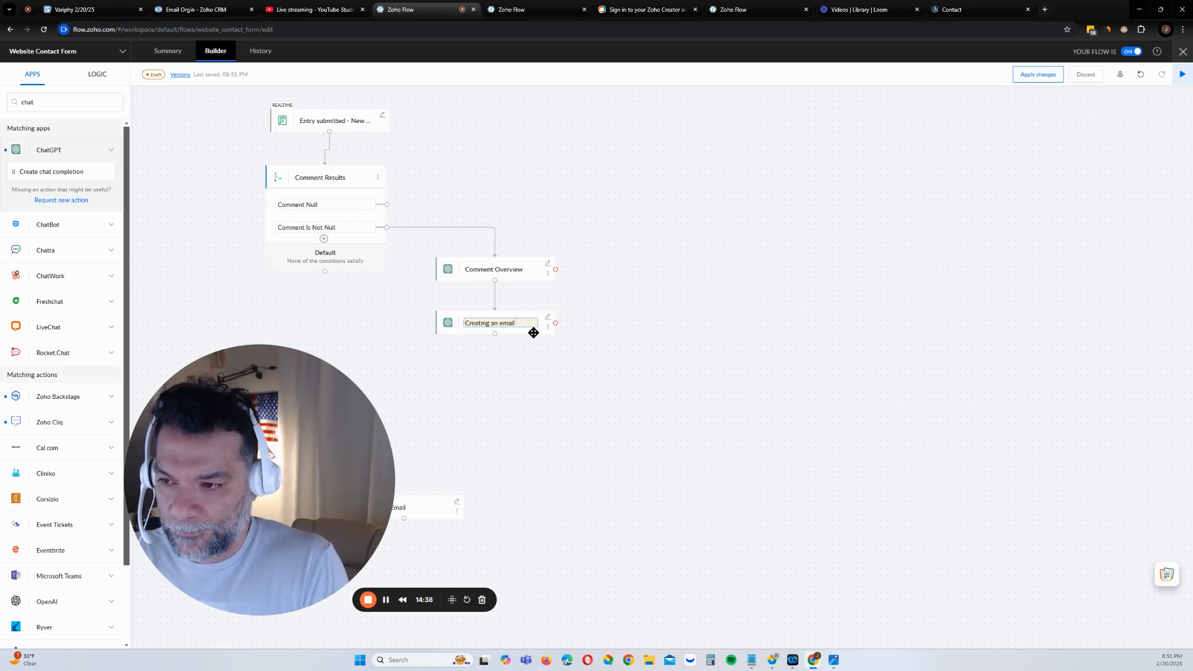
{"action": "type", "text": "content"}
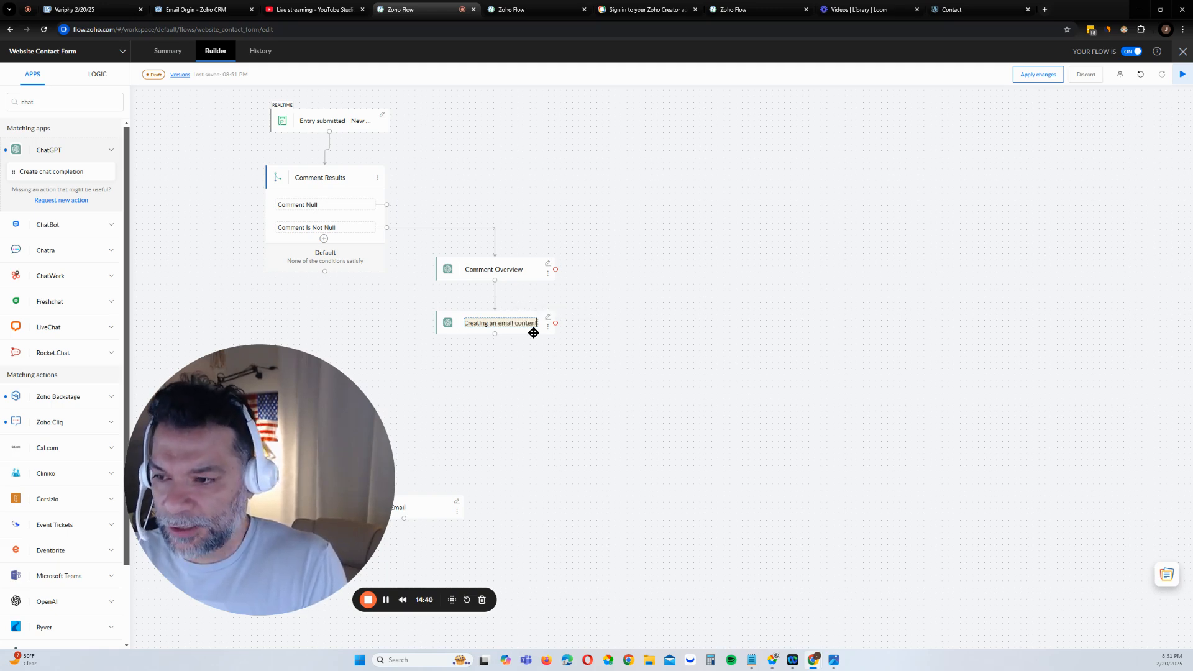
{"action": "key", "text": "BackSpace"}
{"action": "key", "text": "BackSpace"}
{"action": "key", "text": "BackSpace"}
{"action": "key", "text": "BackSpace"}
{"action": "key", "text": "BackSpace"}
{"action": "key", "text": "BackSpace"}
{"action": "key", "text": "BackSpace"}
{"action": "key", "text": "BackSpace"}
{"action": "key", "text": "BackSpace"}
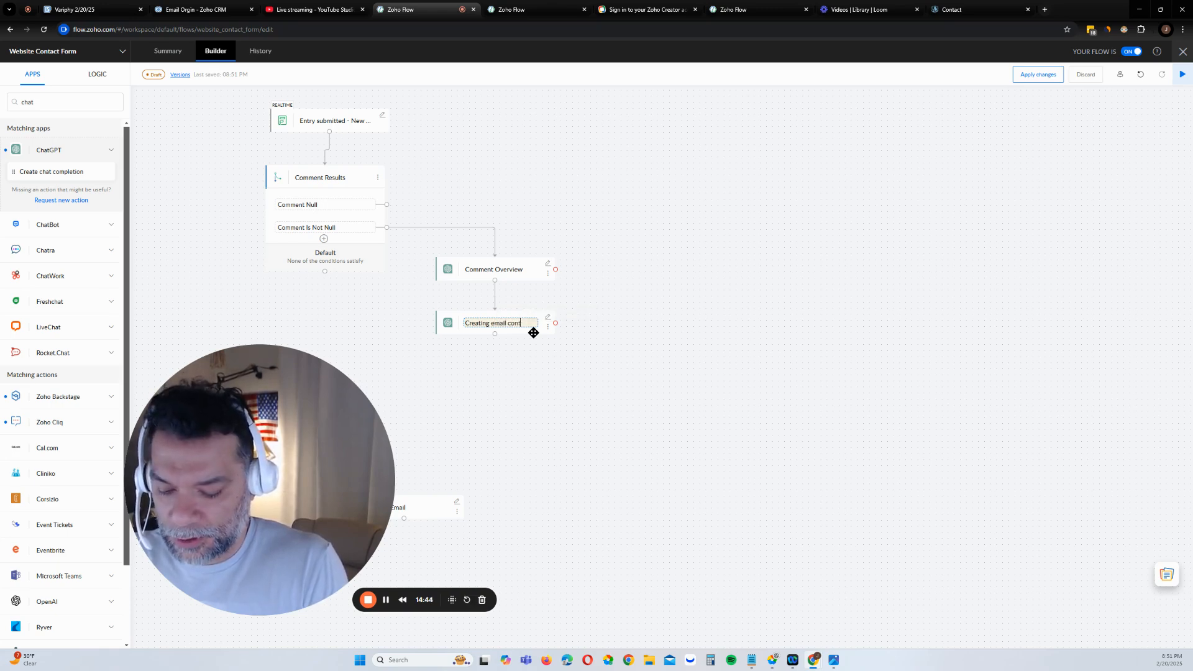
{"action": "left_click", "coordinate": [471, 459]}
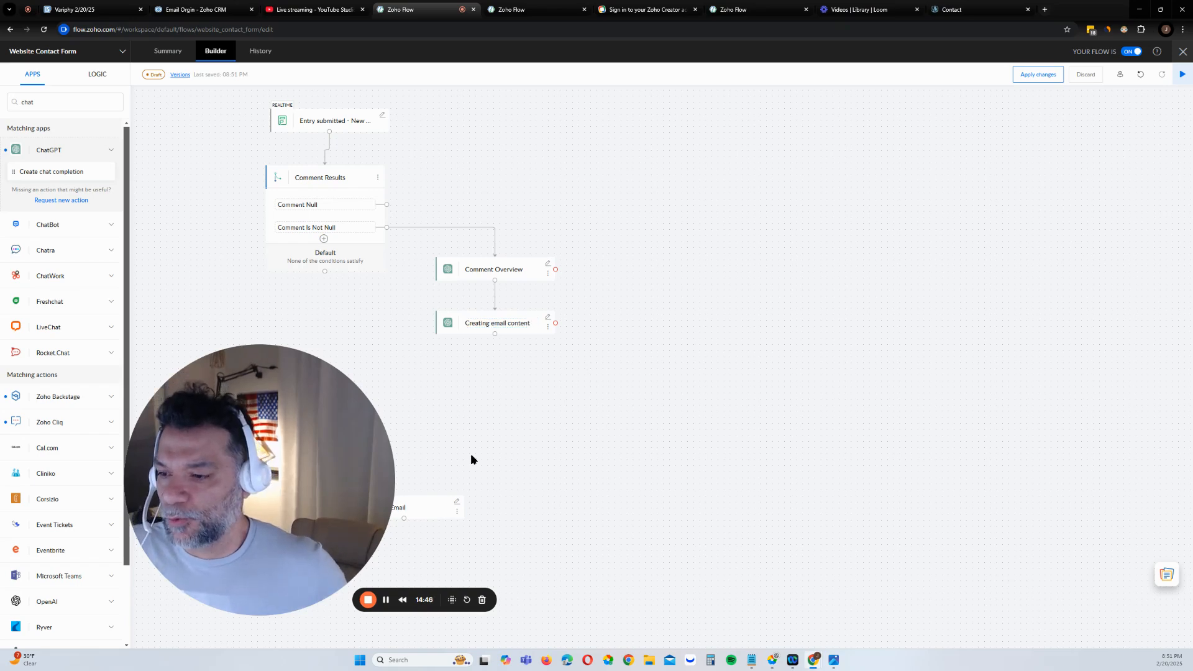
{"action": "left_click_drag", "start_coordinate": [427, 498], "coordinate": [510, 398]}
Link Creating email content to the Send Email step and rename that step 'System Notification'
{"action": "left_click_drag", "start_coordinate": [495, 337], "coordinate": [528, 402]}
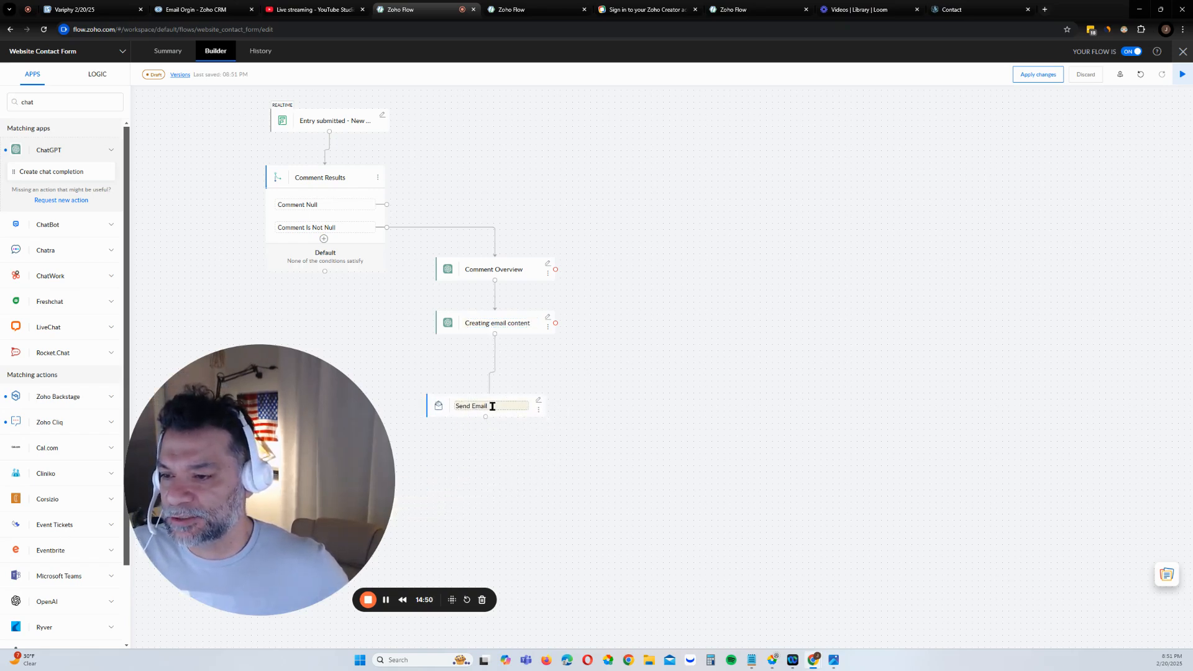
{"action": "left_click", "coordinate": [537, 400]}
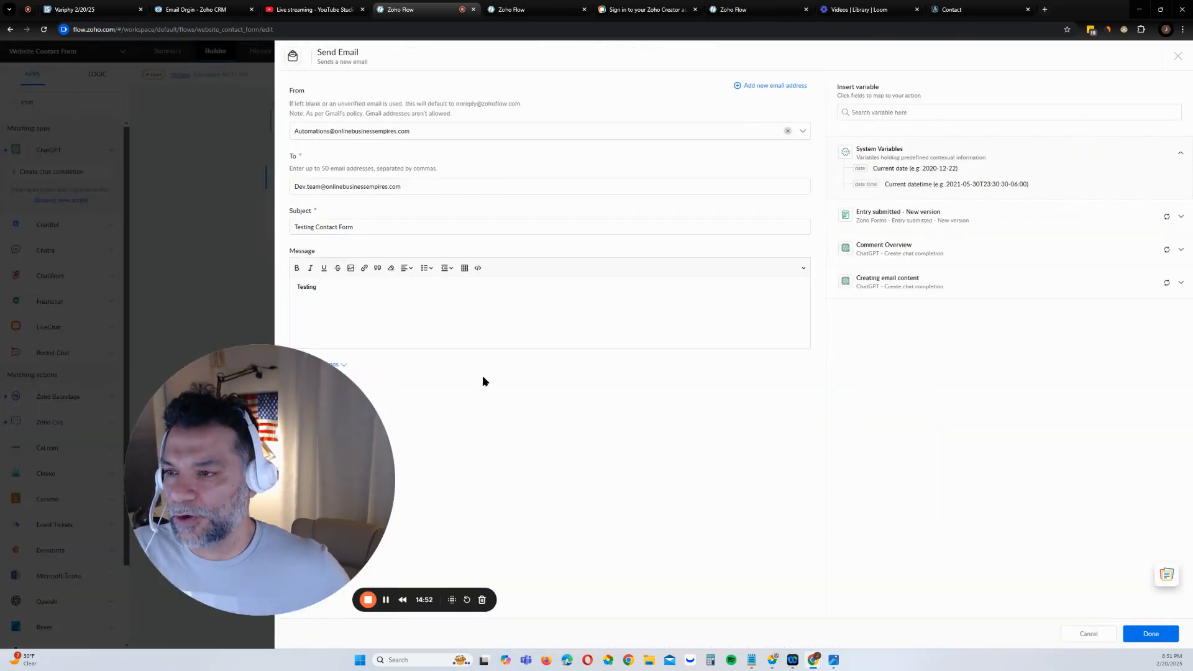
{"action": "left_click", "coordinate": [1086, 634]}
{"action": "left_click", "coordinate": [455, 407]}
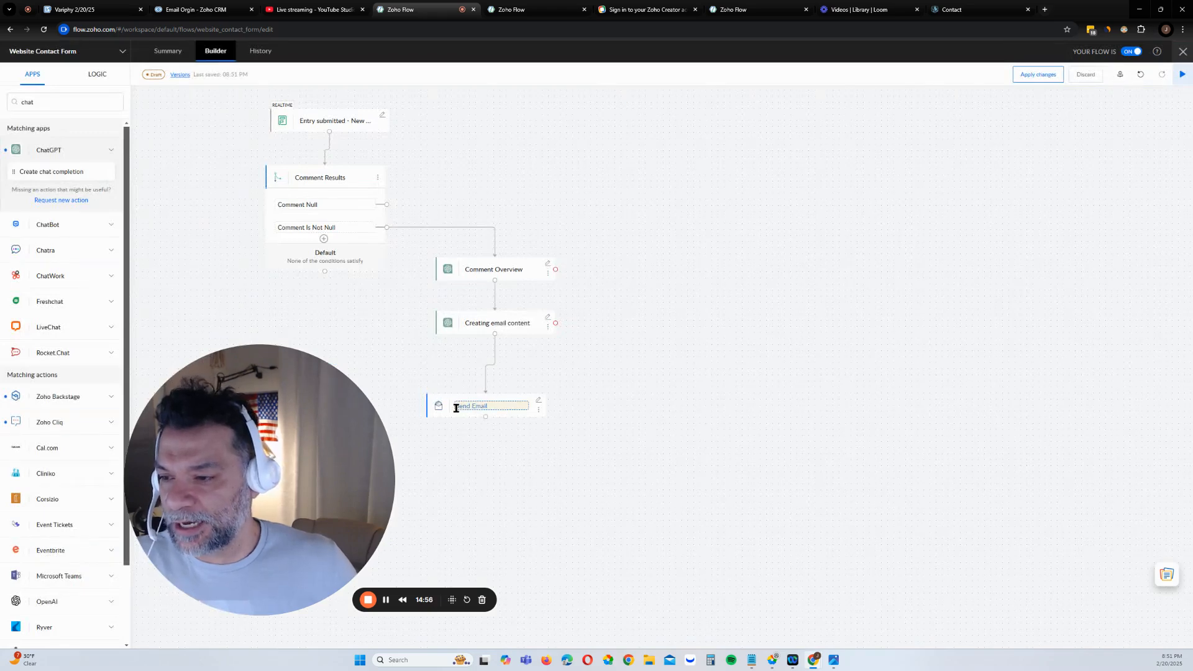
{"action": "type", "text": "System"}
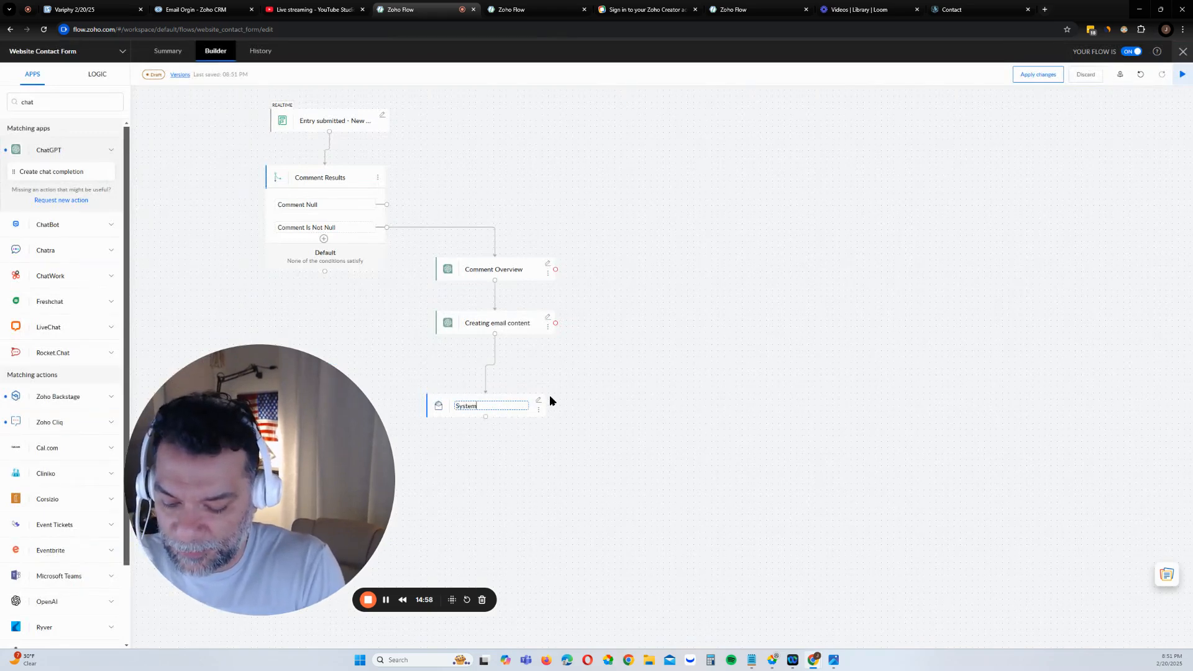
{"action": "type", "text": " Notificati"}
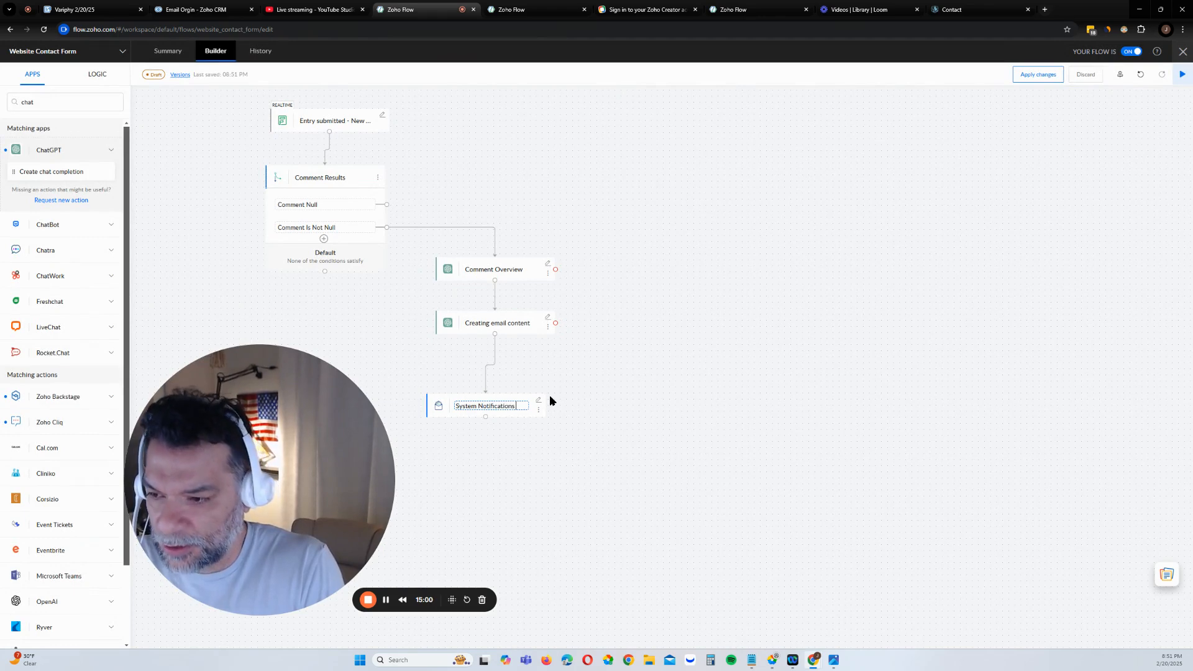
{"action": "type", "text": "ons"}
{"action": "key", "text": "BackSpace"}
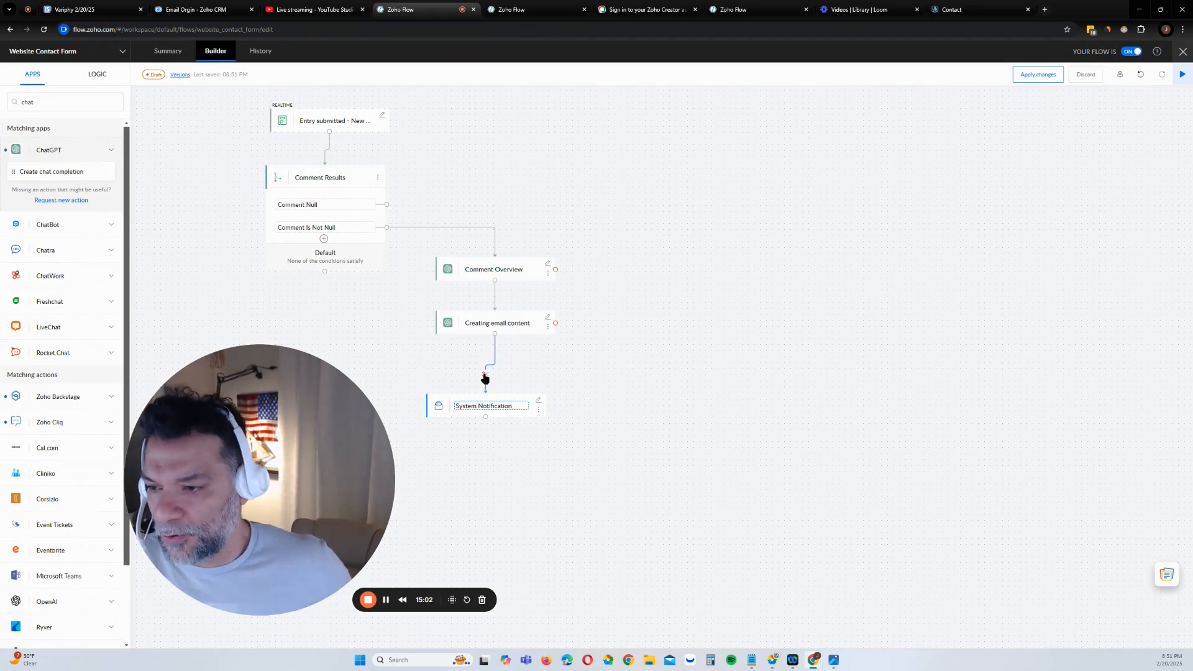
Detach System Notification from Creating email content and move it to the right
{"action": "left_click", "coordinate": [483, 376]}
{"action": "left_click", "coordinate": [623, 366]}
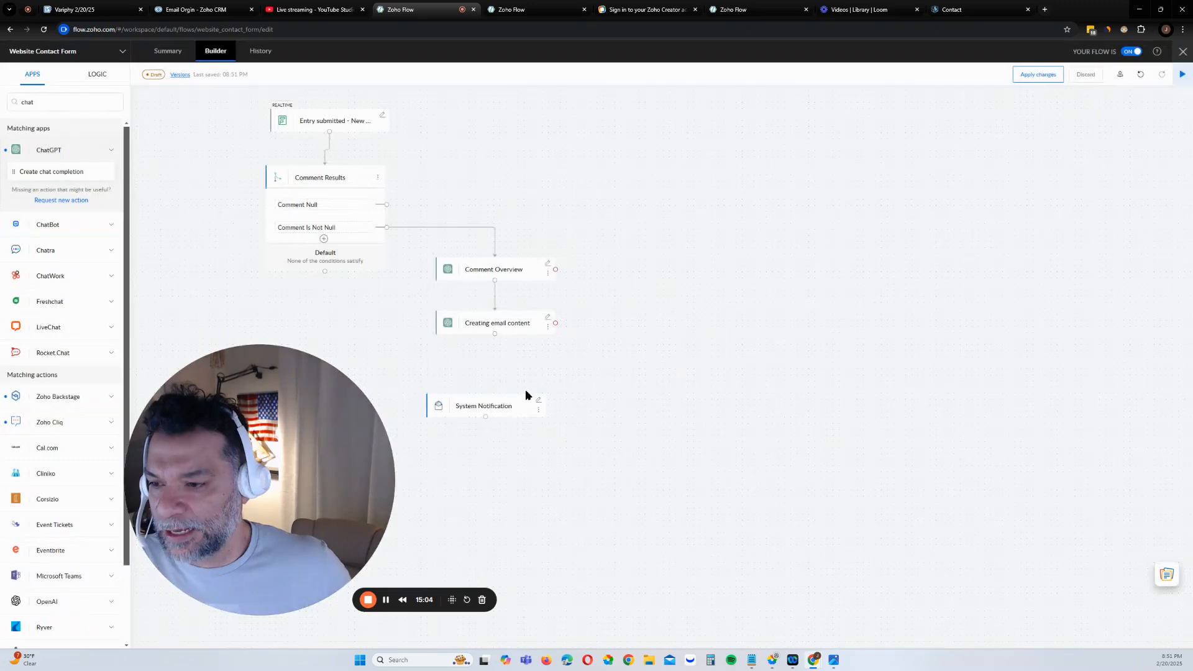
{"action": "left_click_drag", "start_coordinate": [511, 397], "coordinate": [769, 379]}
{"action": "left_click", "coordinate": [61, 100]}
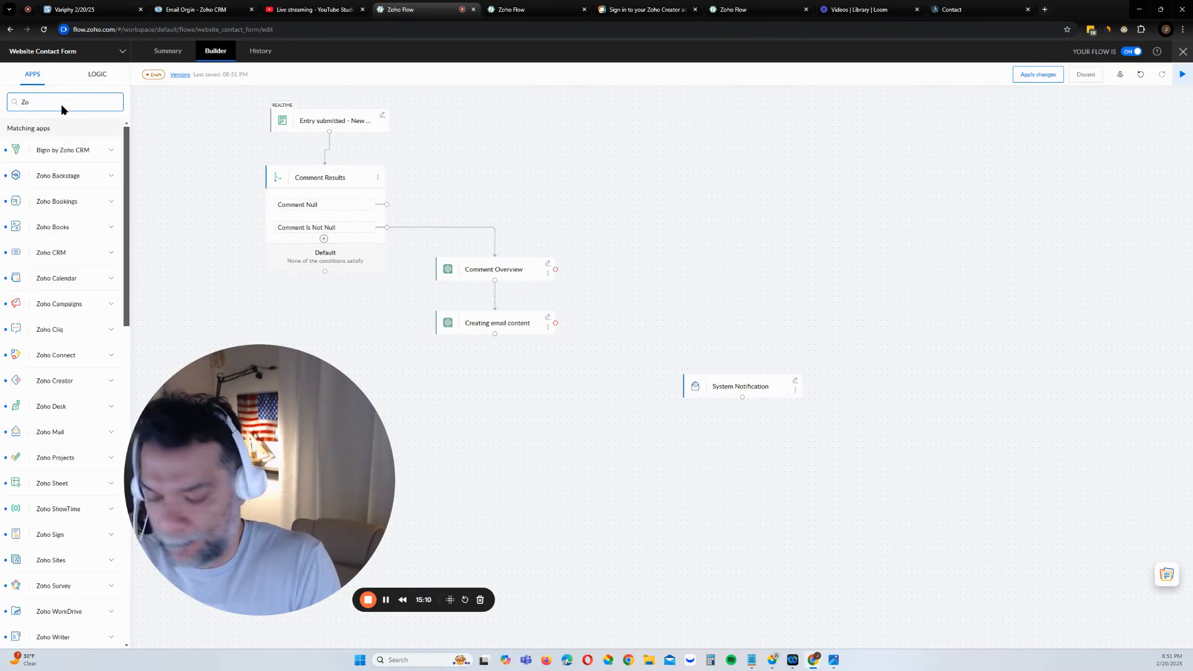
Search for 'Zoho mail' and add its Send email action to the flow
{"action": "type", "text": "Zoho mail"}
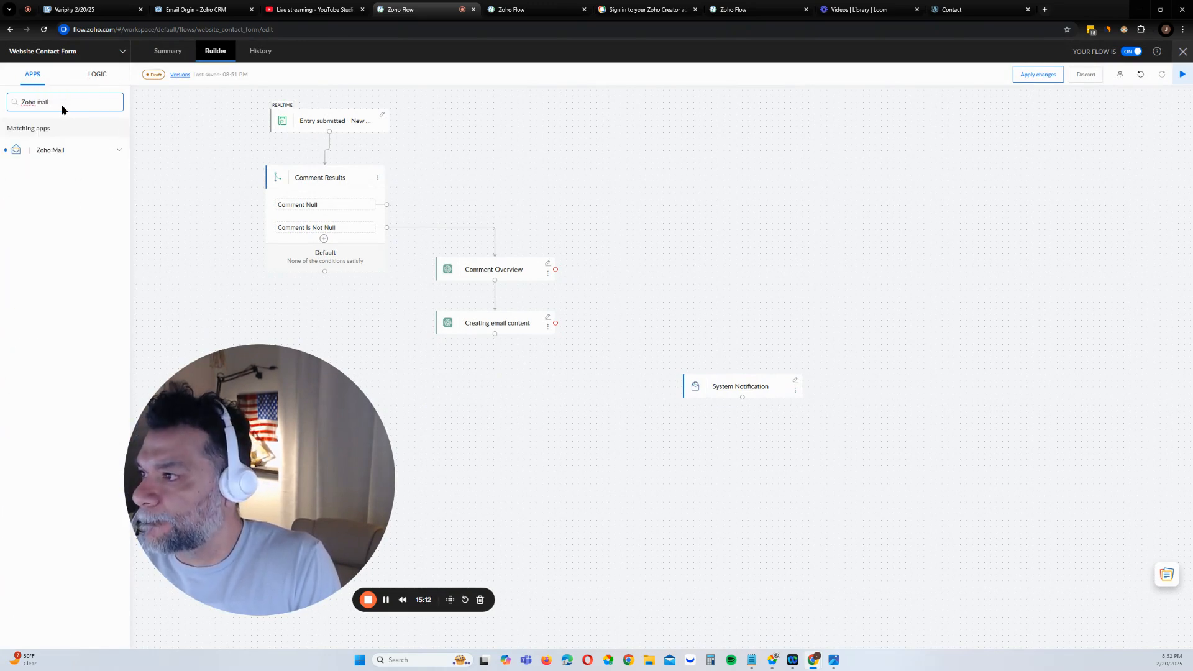
{"action": "left_click", "coordinate": [68, 158]}
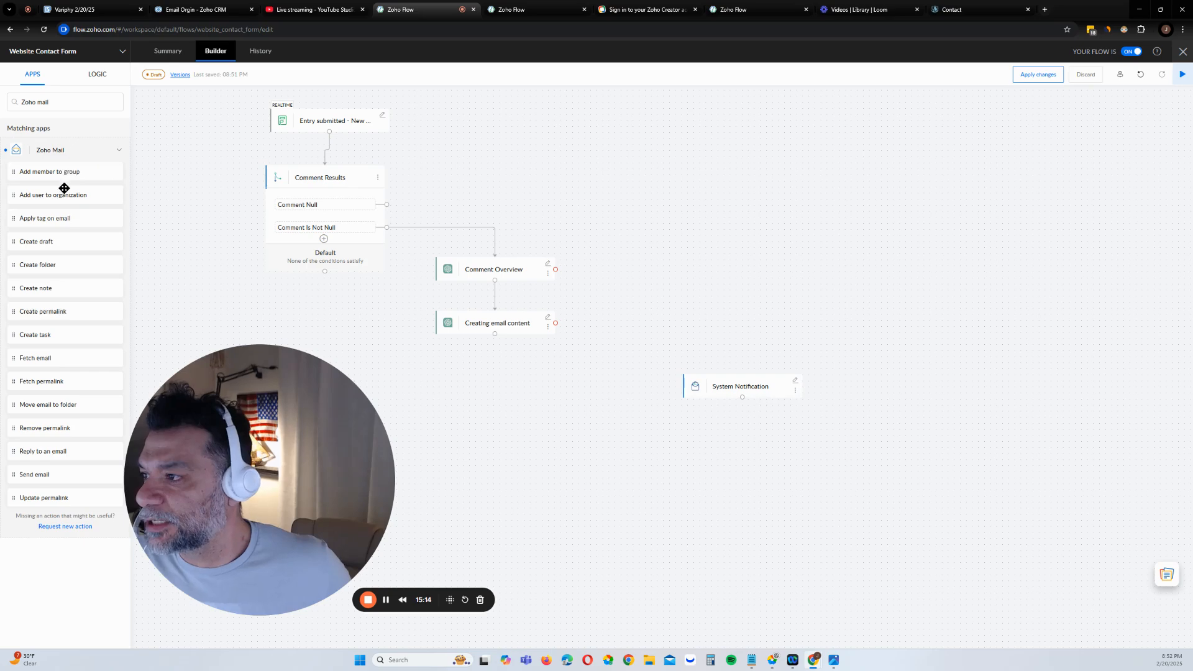
{"action": "left_click_drag", "start_coordinate": [67, 313], "coordinate": [520, 393]}
Set the Send email connection to Zoho Mail Connection and test that it works
{"action": "left_click", "coordinate": [500, 109]}
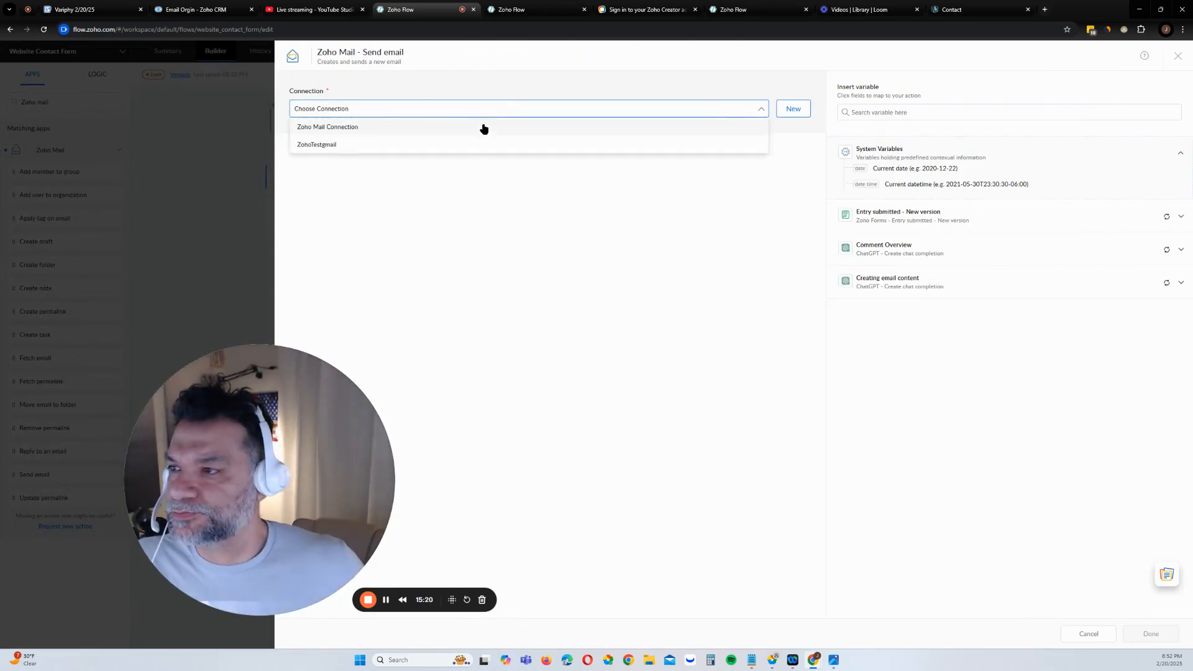
{"action": "left_click", "coordinate": [480, 128]}
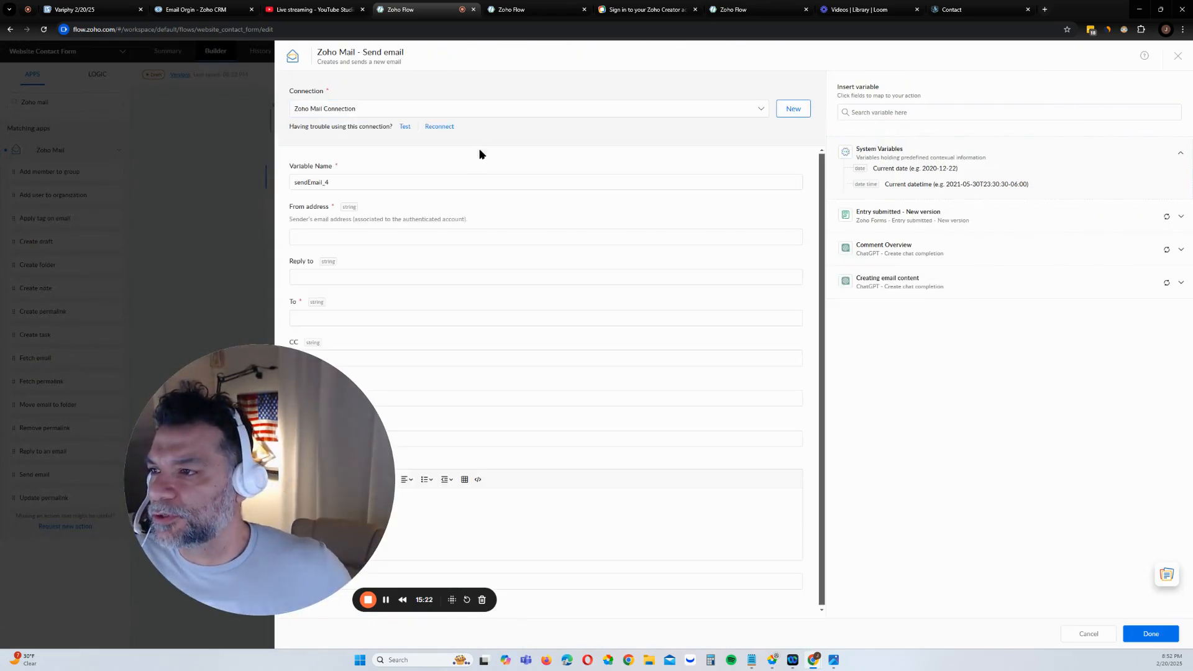
{"action": "left_click_drag", "start_coordinate": [256, 390], "coordinate": [894, 375]}
{"action": "left_click", "coordinate": [343, 234]}
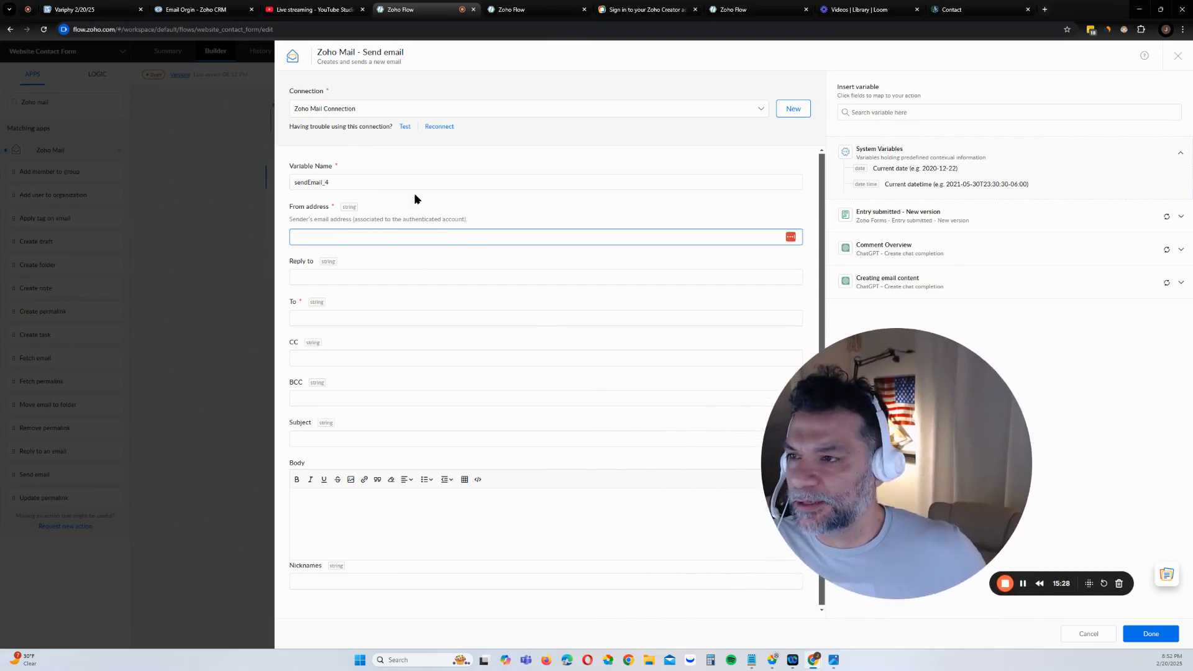
{"action": "left_click", "coordinate": [406, 128]}
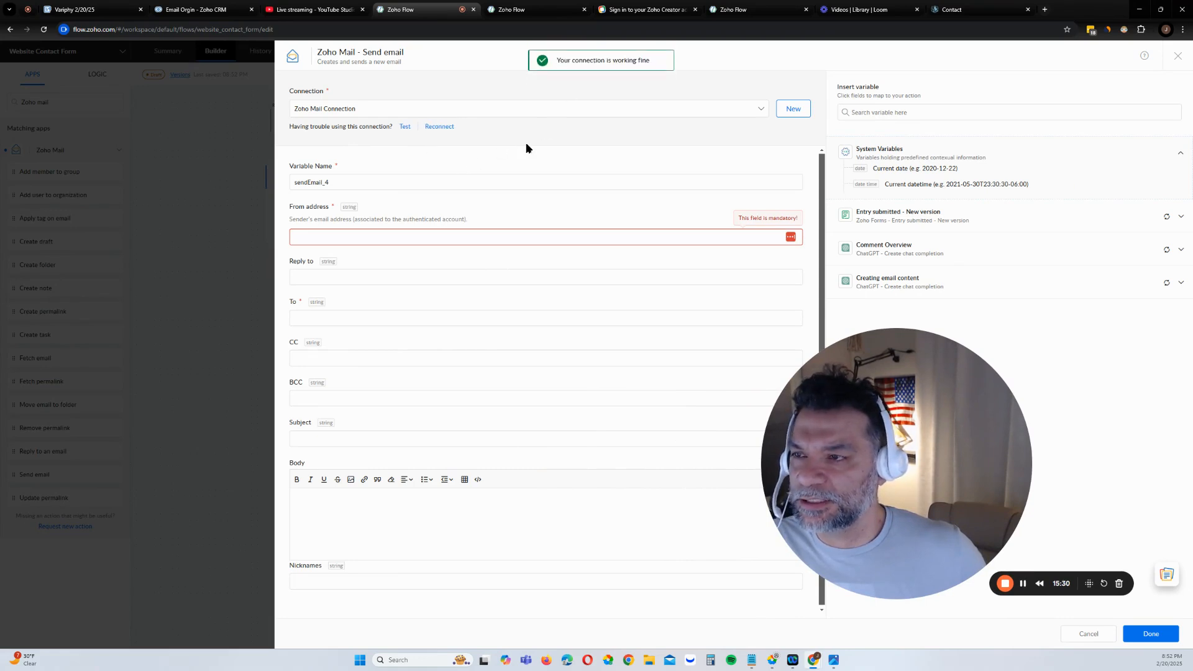
Enter the dev team's e-mail address as the sender and paste it into the To field
{"action": "left_click", "coordinate": [371, 231]}
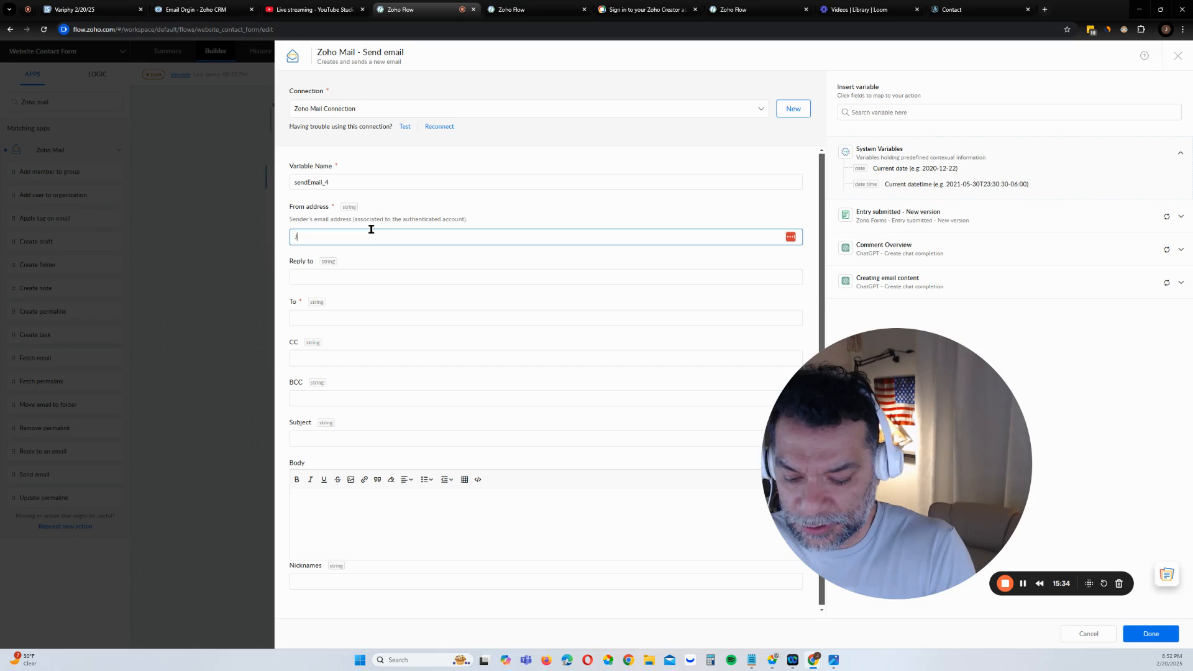
{"action": "type", "text": "Jhar"}
{"action": "key", "text": "BackSpace"}
{"action": "key", "text": "BackSpace"}
{"action": "key", "text": "BackSpace"}
{"action": "key", "text": "BackSpace"}
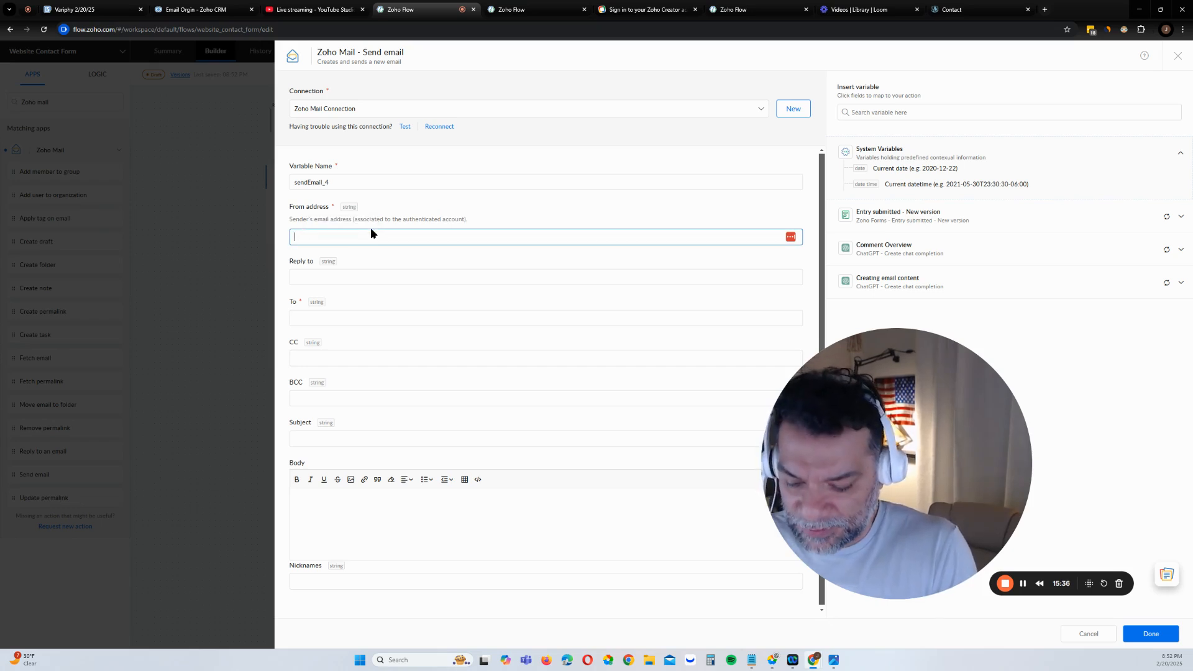
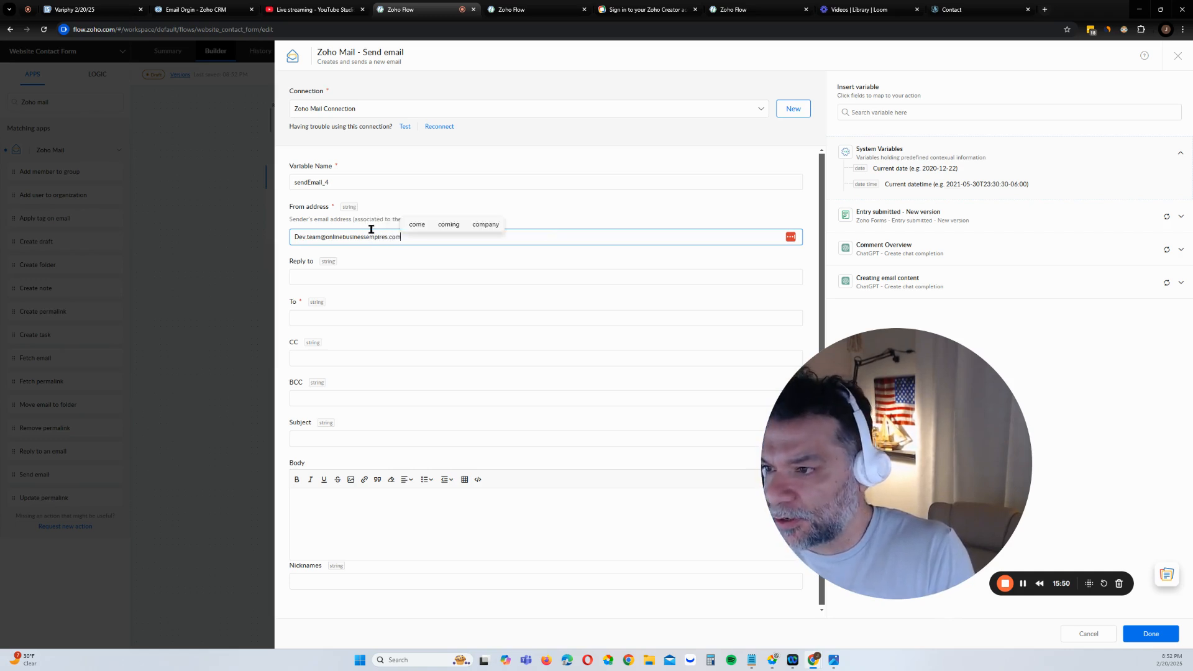
{"action": "left_click", "coordinate": [386, 257]}
{"action": "left_click", "coordinate": [378, 277]}
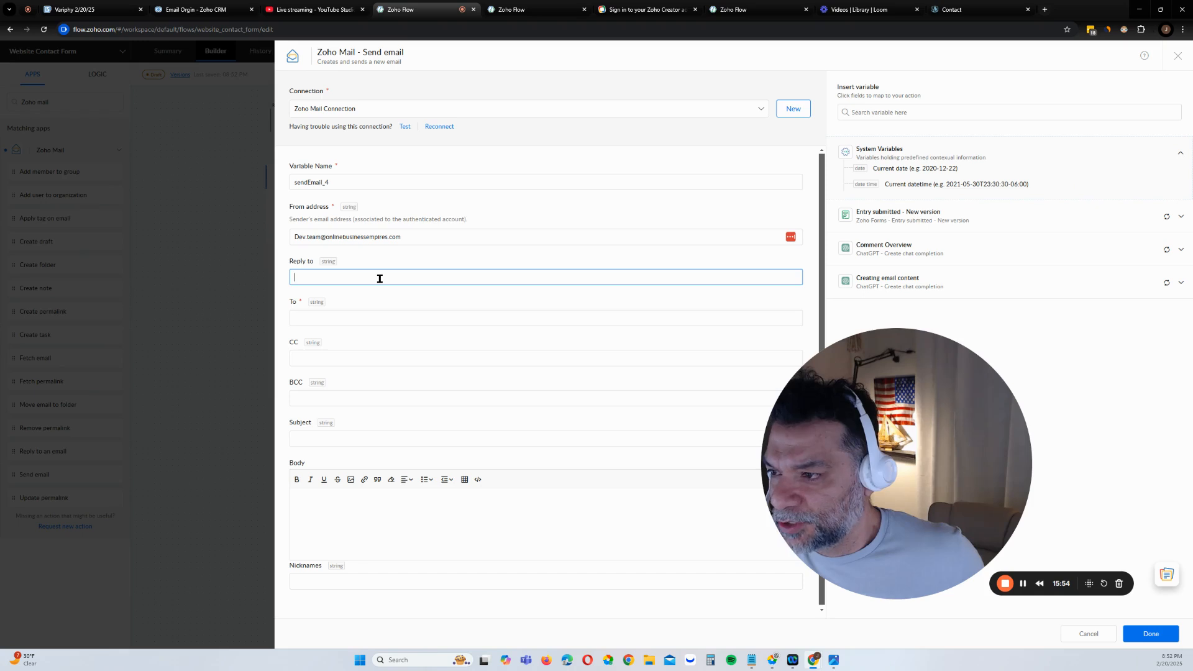
{"action": "left_click", "coordinate": [376, 318]}
{"action": "key", "text": "ctrl+v"}
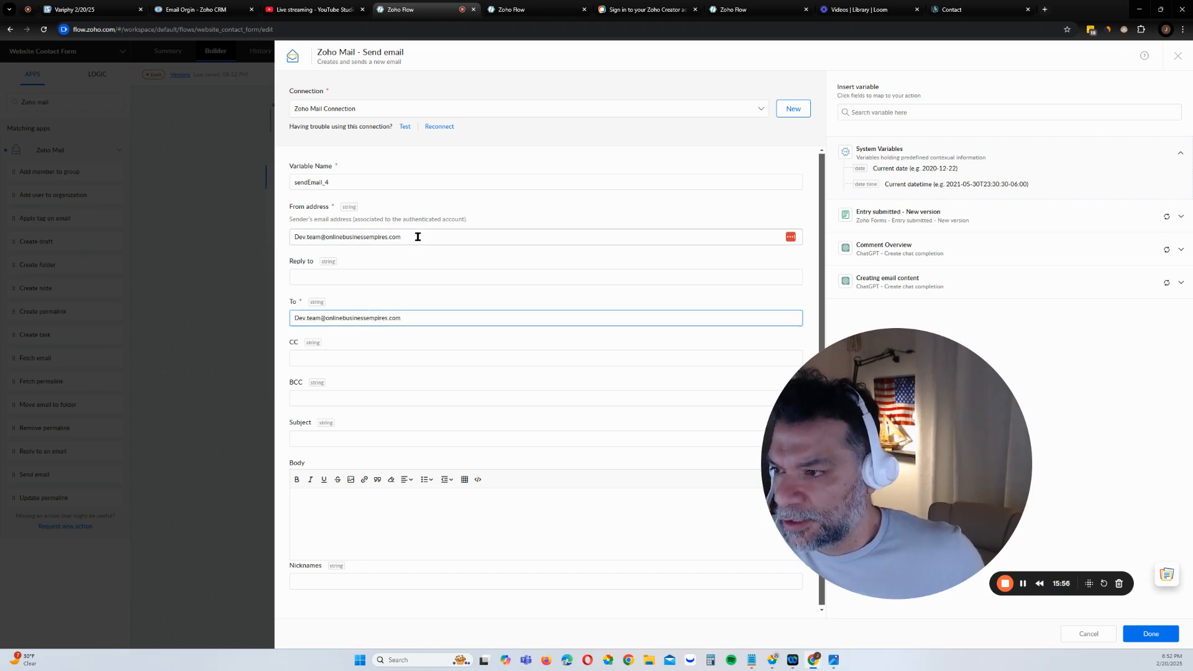
Change the sender to the company 'contact' address, then move on to Reply to and Subject
{"action": "left_click", "coordinate": [321, 237]}
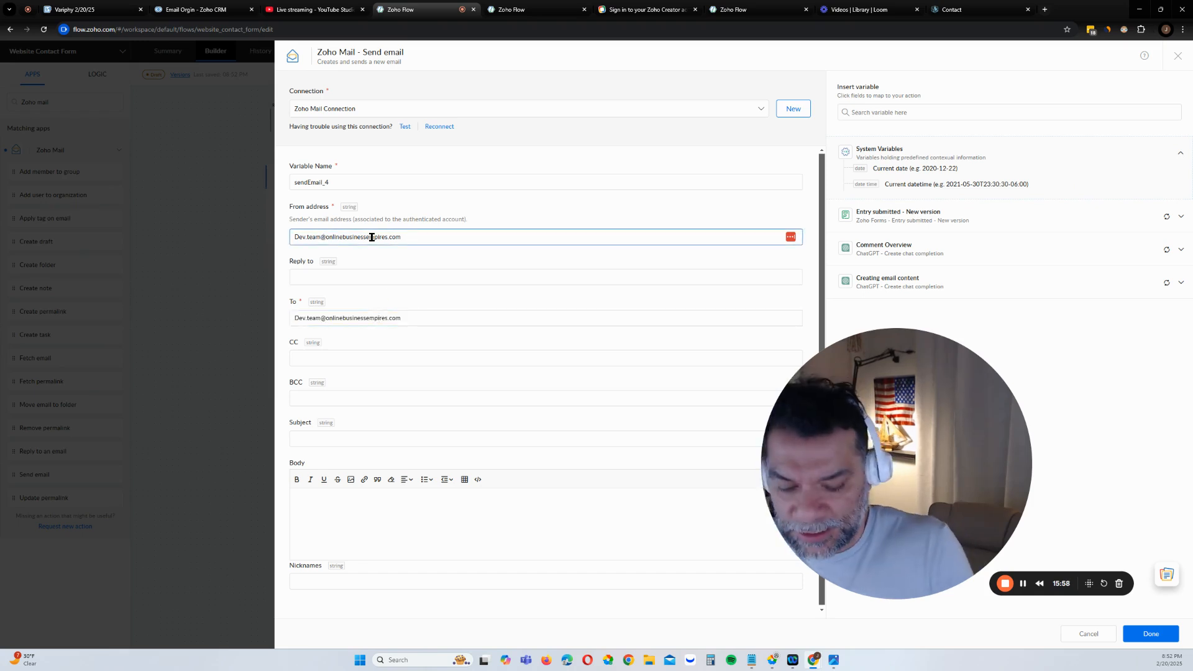
{"action": "key", "text": "BackSpace"}
{"action": "key", "text": "BackSpace"}
{"action": "key", "text": "BackSpace"}
{"action": "key", "text": "BackSpace"}
{"action": "key", "text": "BackSpace"}
{"action": "key", "text": "BackSpace"}
{"action": "key", "text": "BackSpace"}
{"action": "key", "text": "BackSpace"}
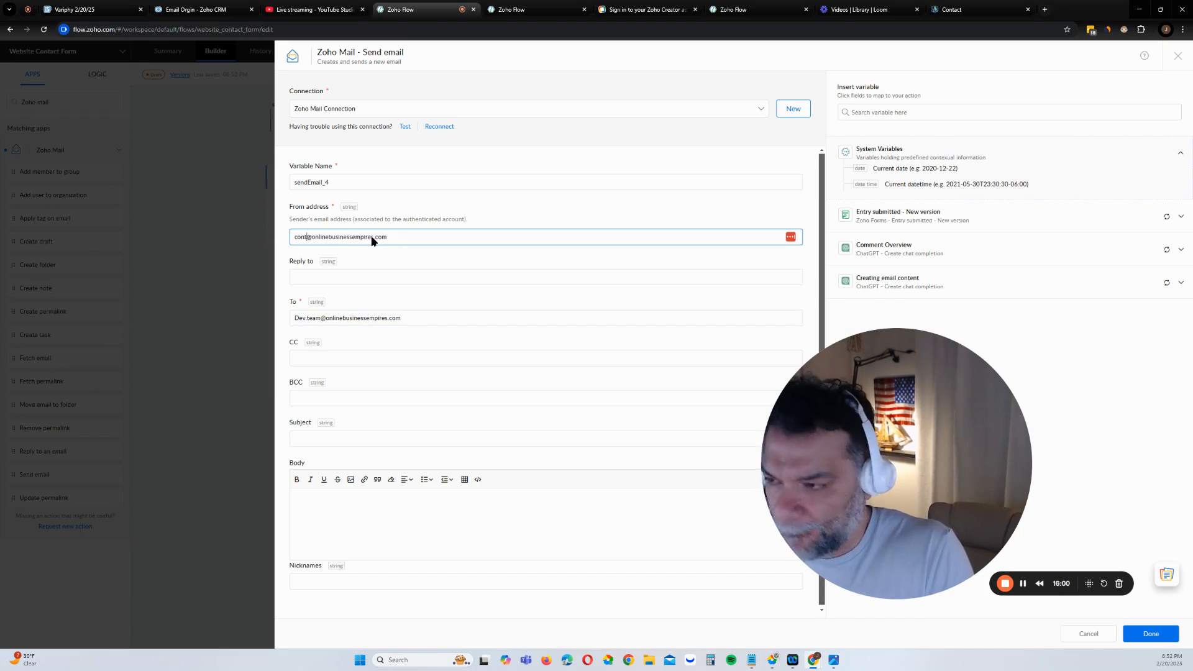
{"action": "type", "text": "contact"}
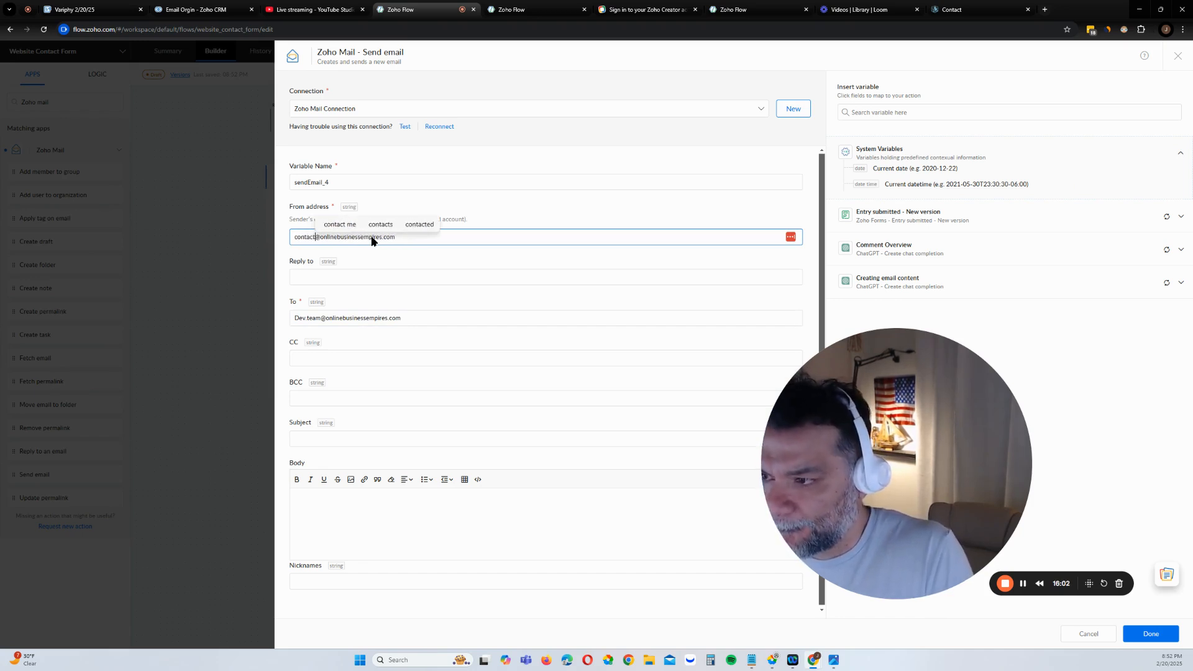
{"action": "left_click", "coordinate": [424, 253]}
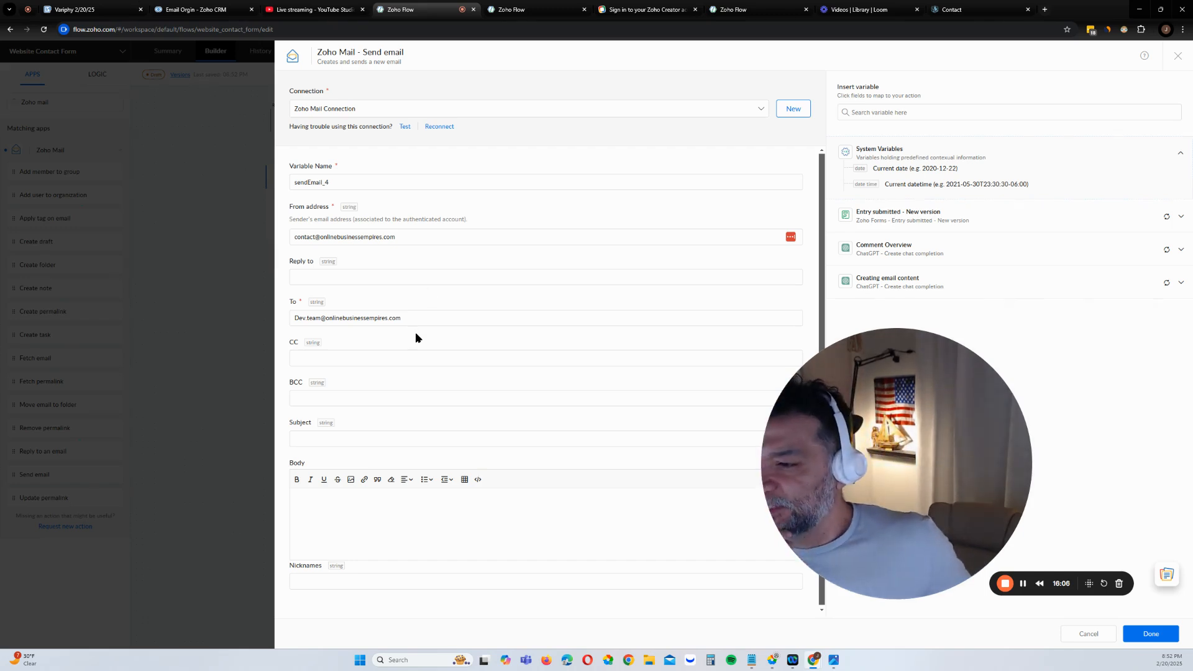
{"action": "left_click", "coordinate": [409, 276]}
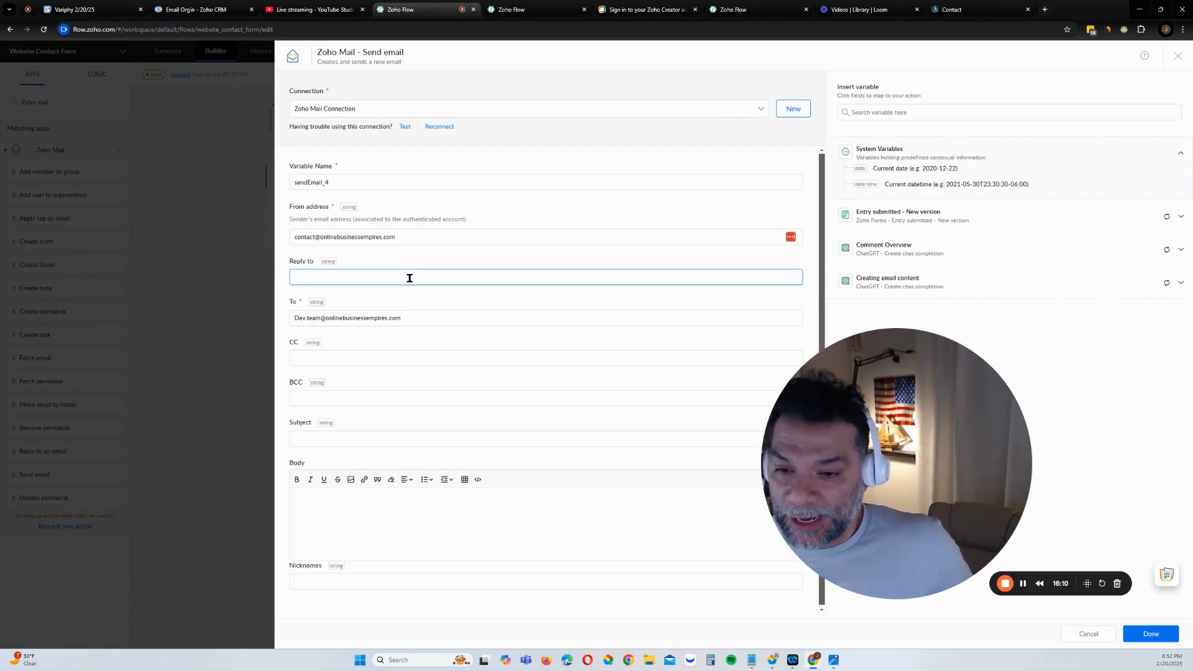
{"action": "left_click_drag", "start_coordinate": [950, 370], "coordinate": [1037, 379]}
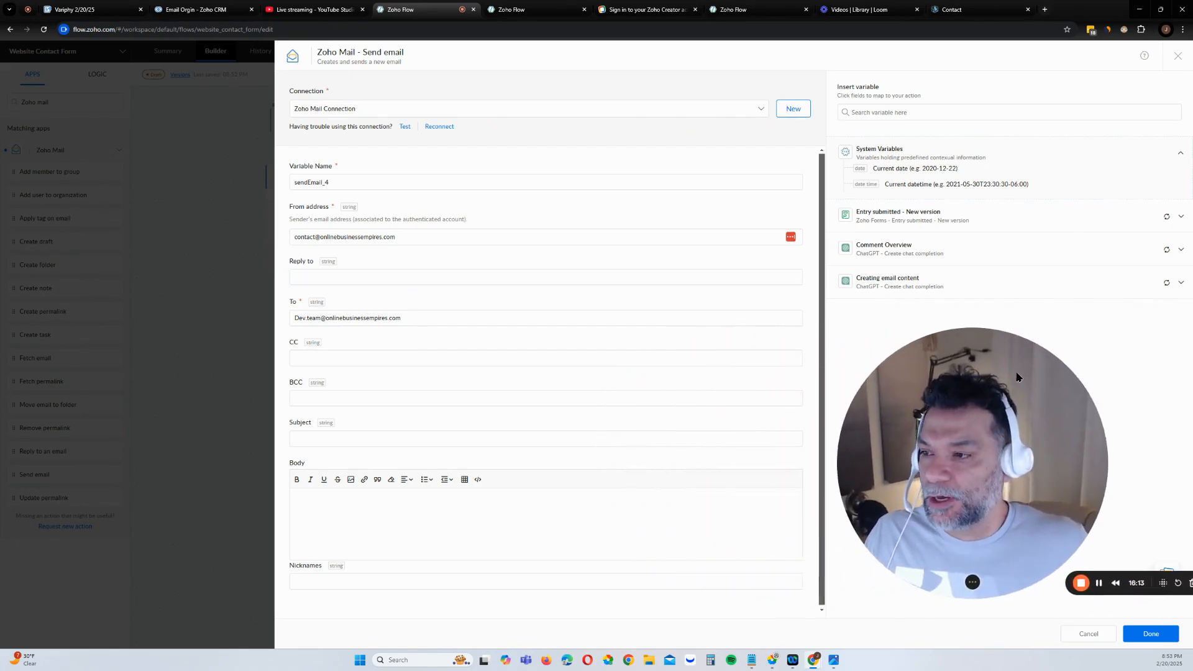
{"action": "left_click", "coordinate": [447, 277]}
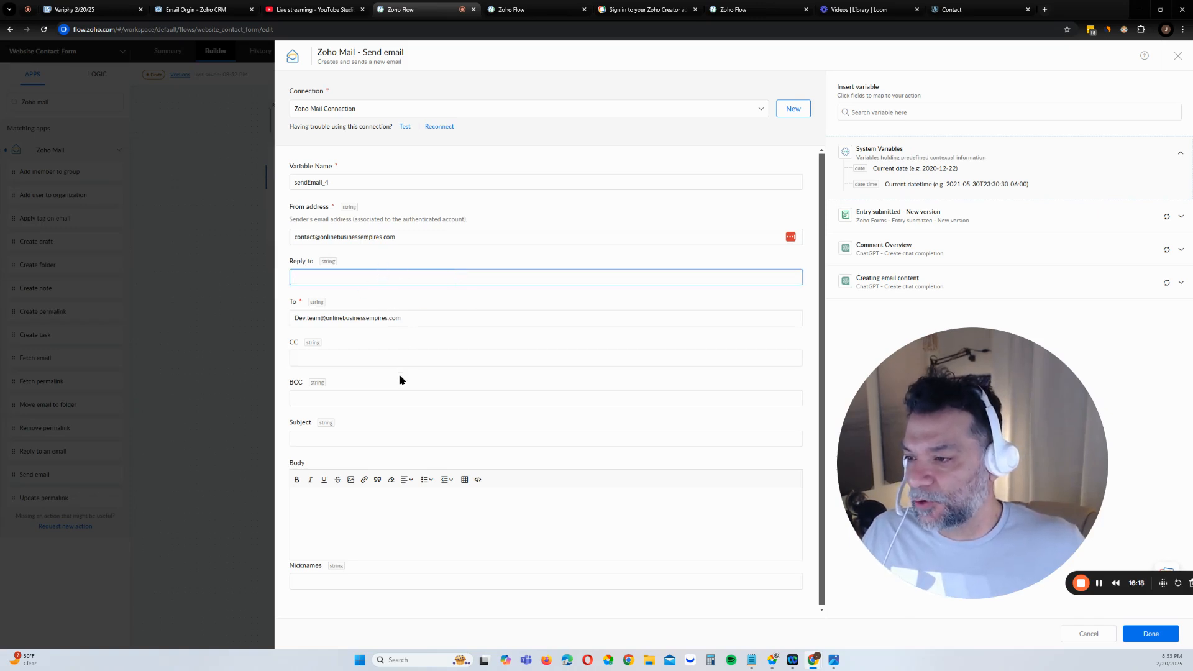
{"action": "left_click", "coordinate": [394, 441]}
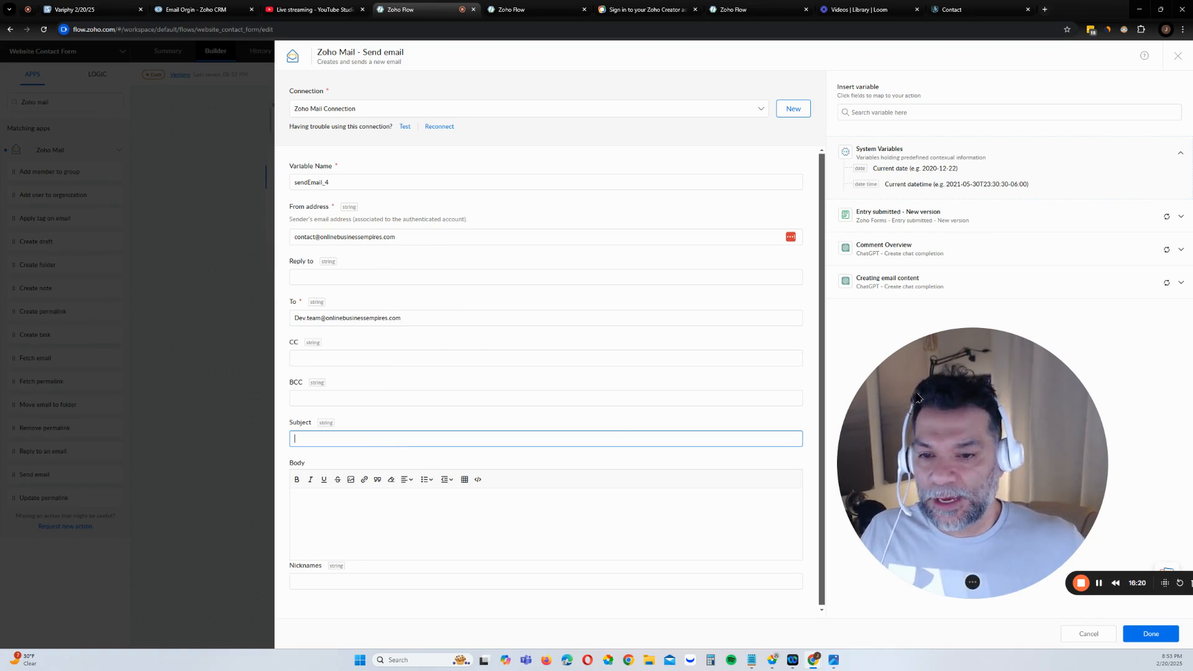
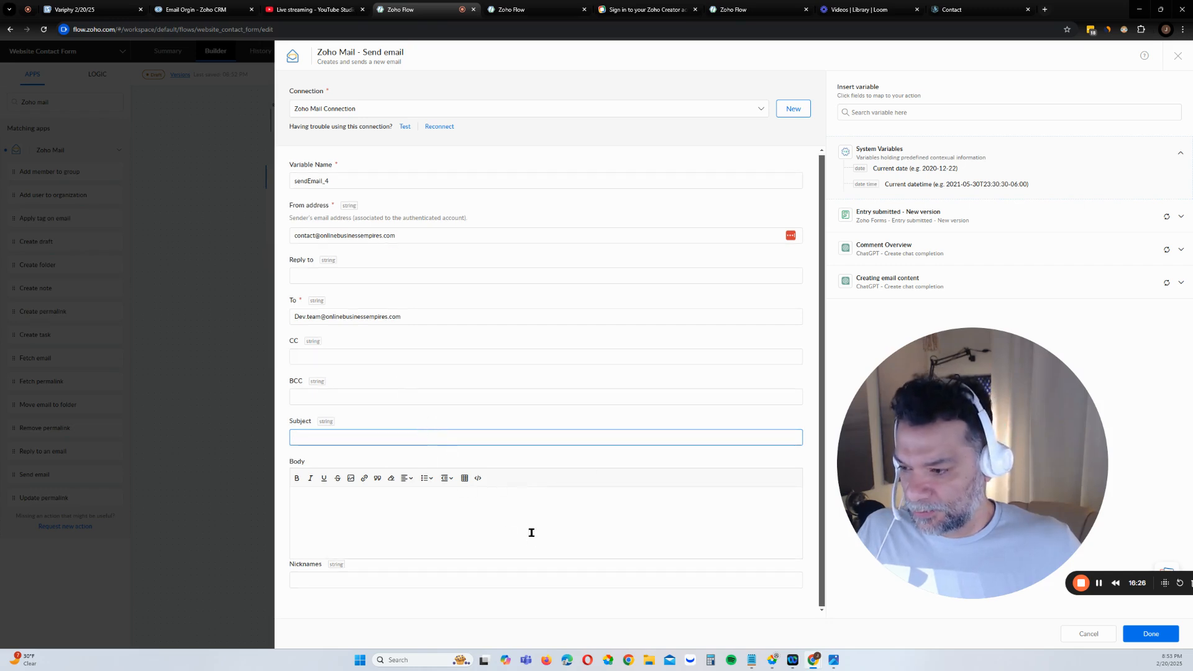
Close the still-empty Send email settings and drag the Send email node lower on the canvas
{"action": "left_click", "coordinate": [1150, 633]}
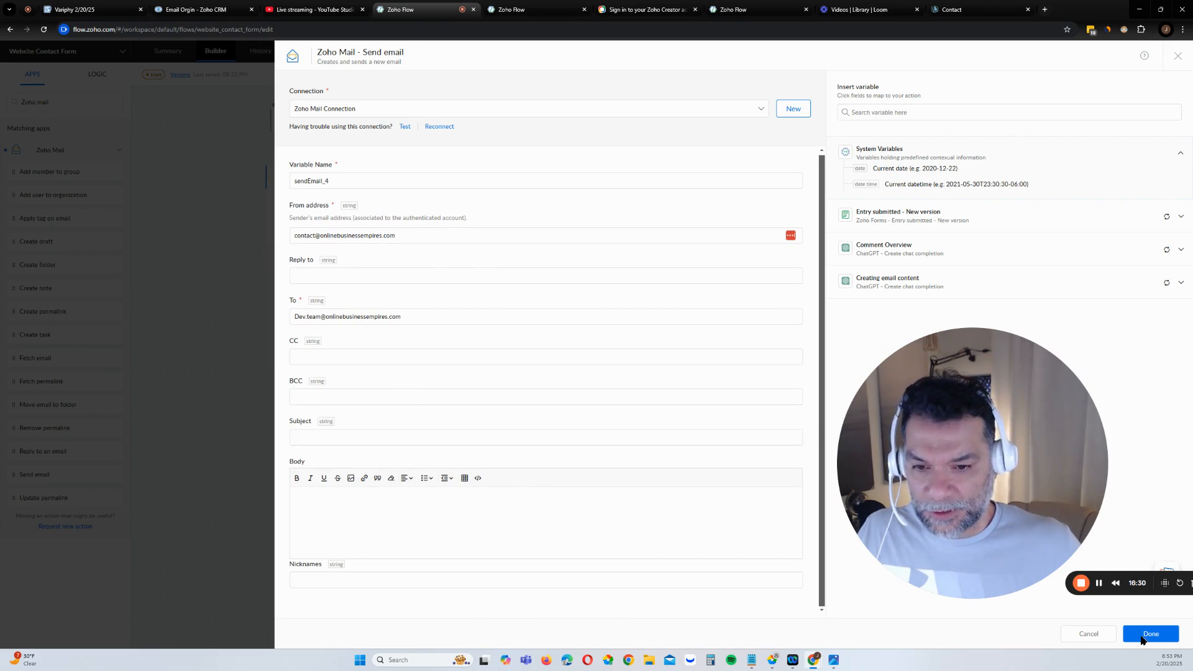
{"action": "left_click_drag", "start_coordinate": [525, 375], "coordinate": [536, 466]}
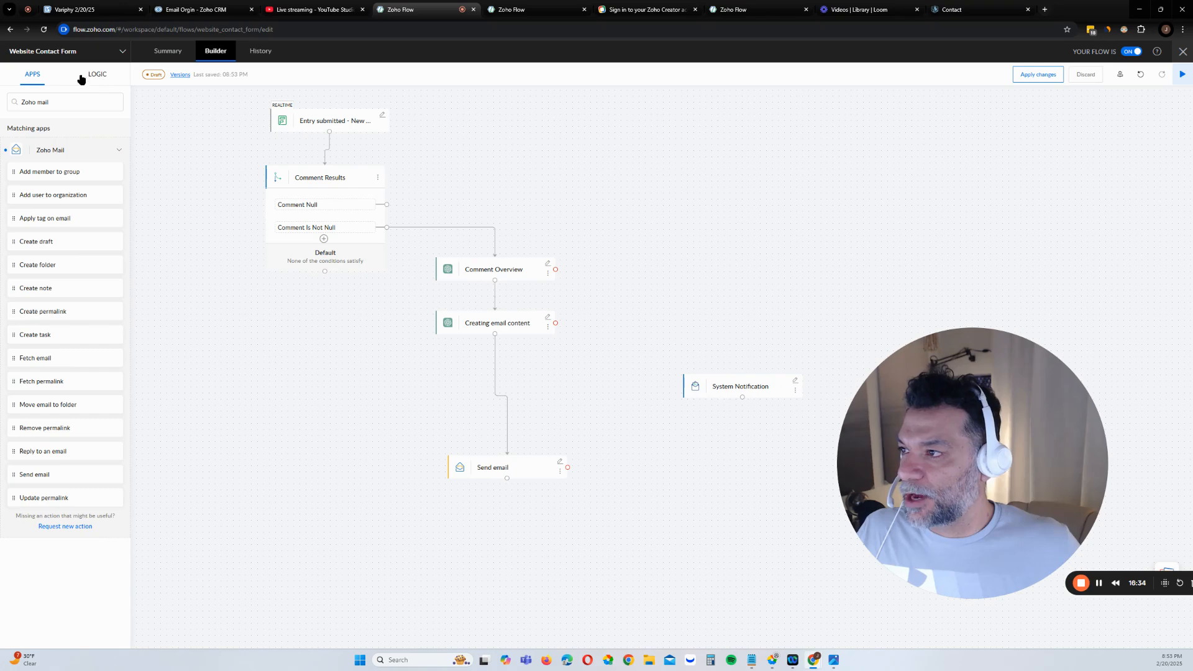
Search apps for 'cha' and drop a ChatGPT Create chat completion step onto the canvas
{"action": "triple_click", "coordinate": [55, 107]}
{"action": "type", "text": "sub"}
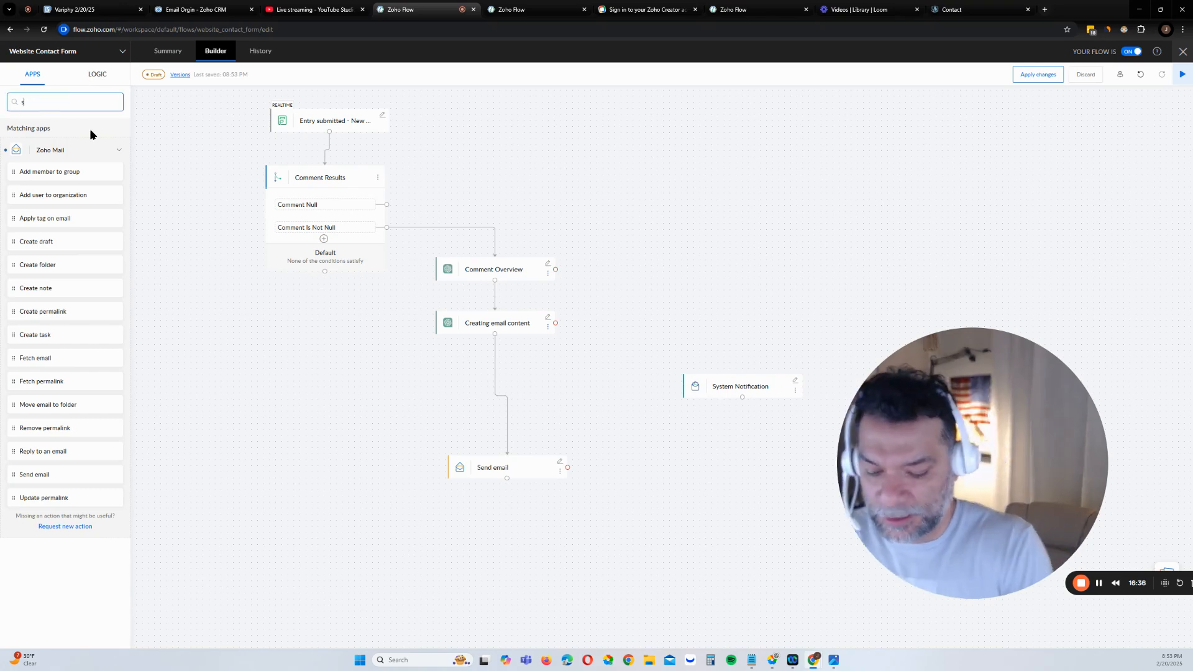
{"action": "key", "text": "BackSpace"}
{"action": "key", "text": "BackSpace"}
{"action": "key", "text": "BackSpace"}
{"action": "type", "text": "cha"}
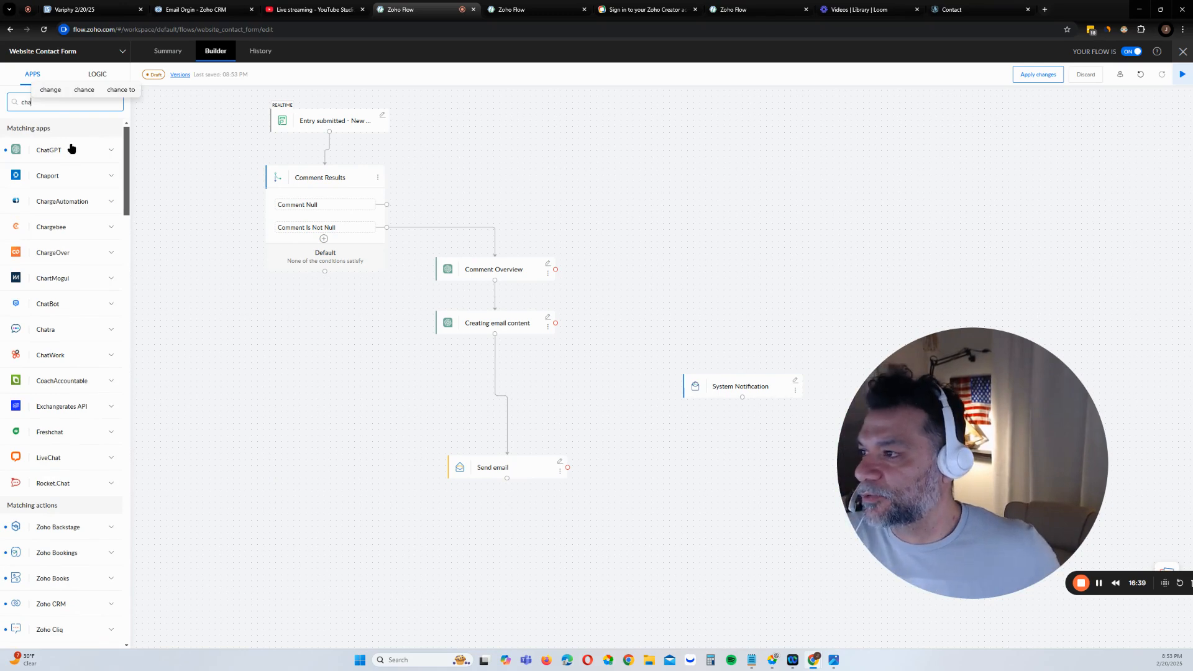
{"action": "left_click", "coordinate": [93, 149]}
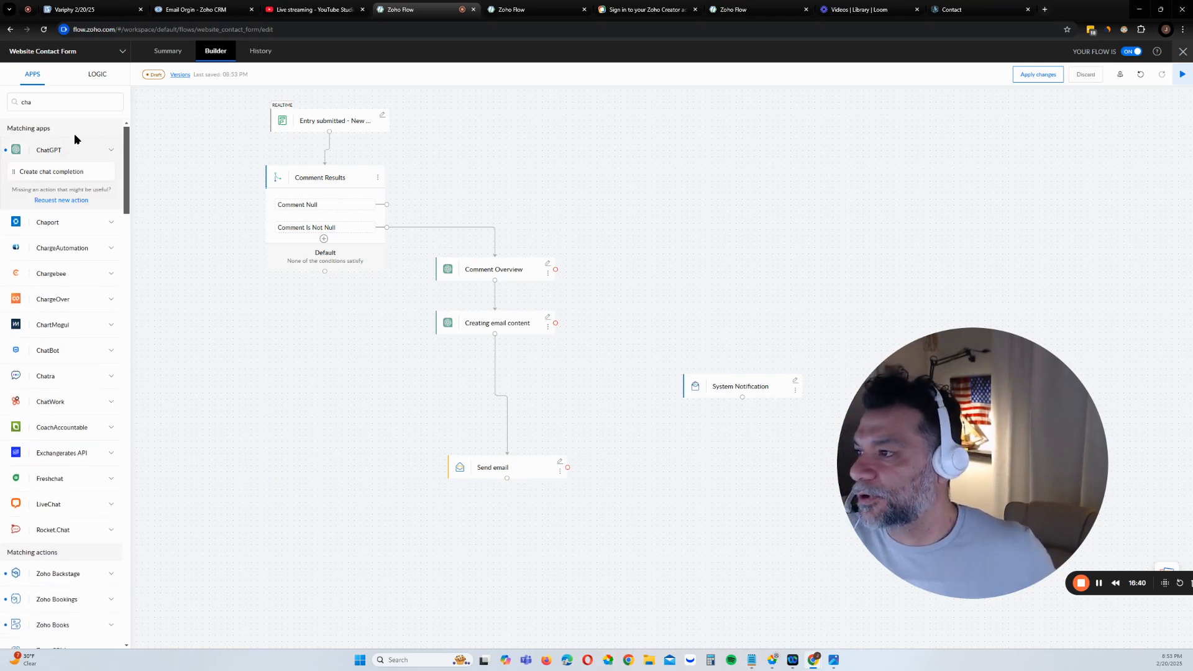
{"action": "left_click_drag", "start_coordinate": [69, 174], "coordinate": [312, 475]}
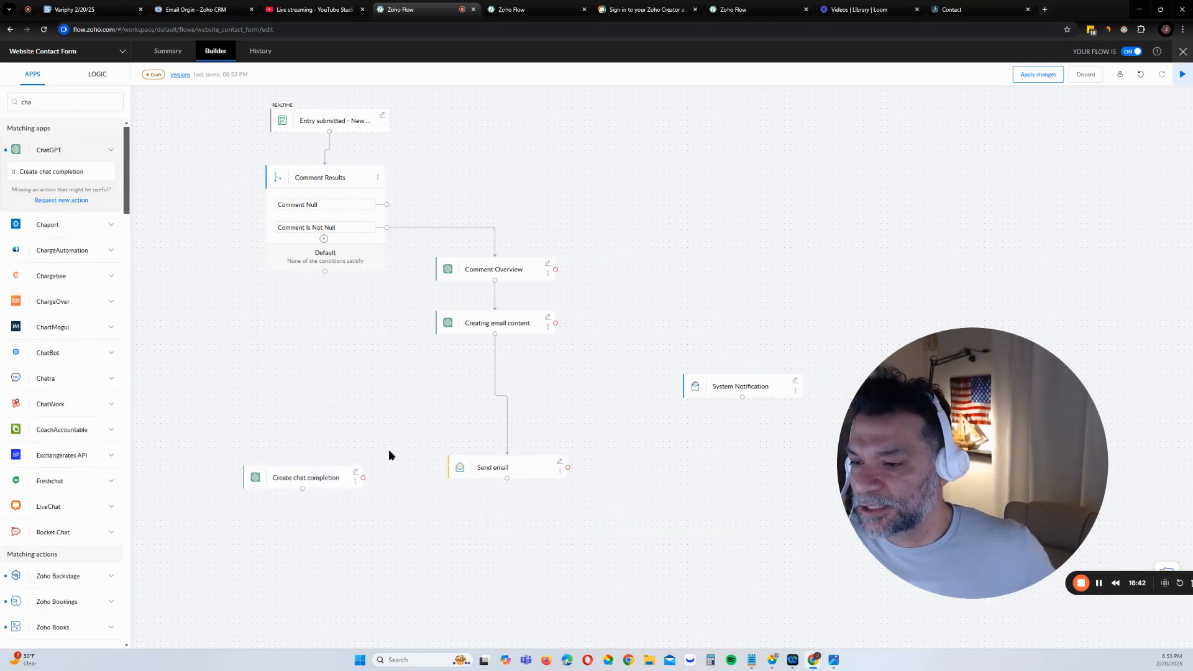
Connect Creating email content to the new step and rename it 'Subject line'
{"action": "left_click_drag", "start_coordinate": [505, 463], "coordinate": [462, 384]}
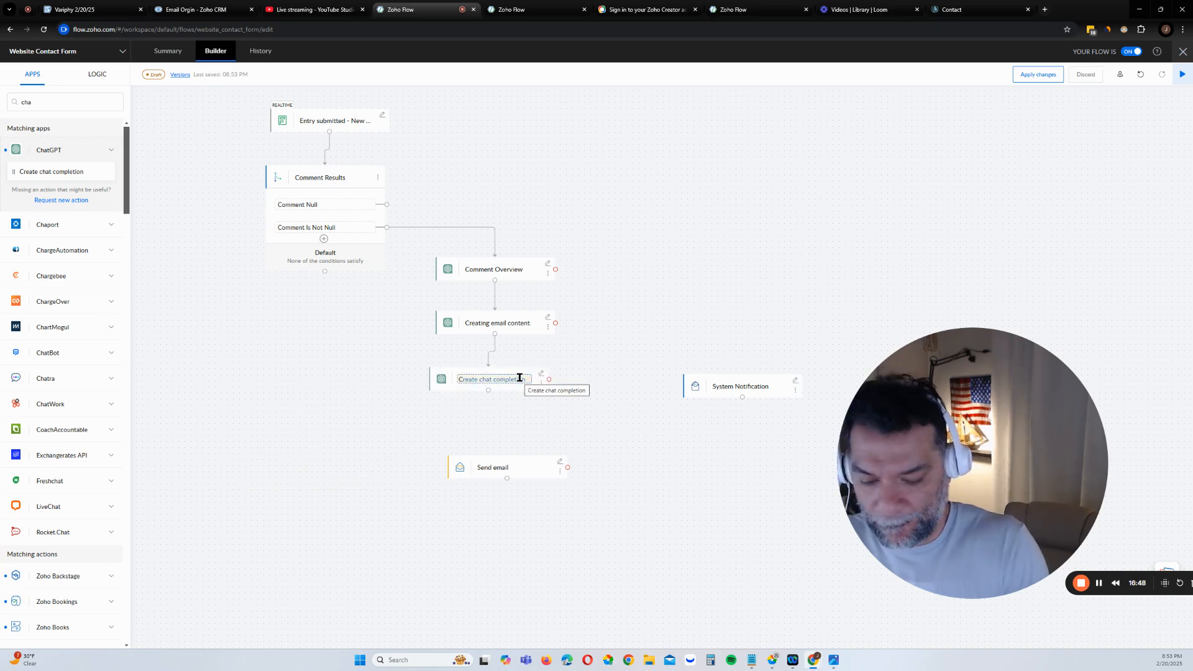
{"action": "key", "text": "BackSpace"}
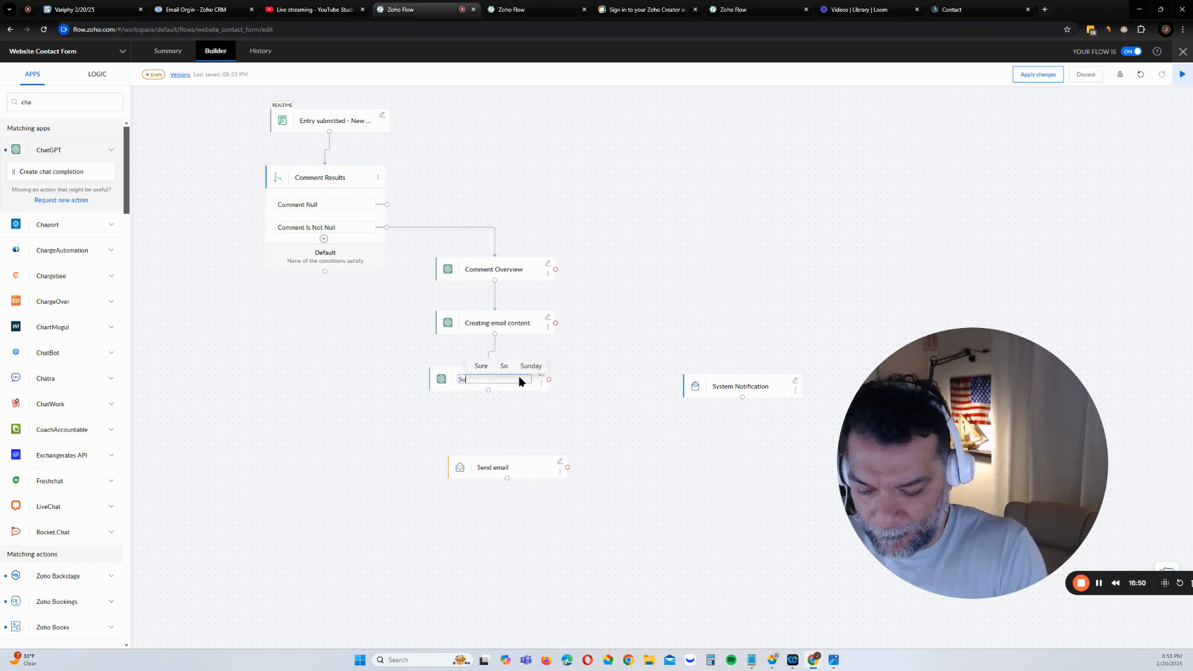
{"action": "type", "text": "bject line"}
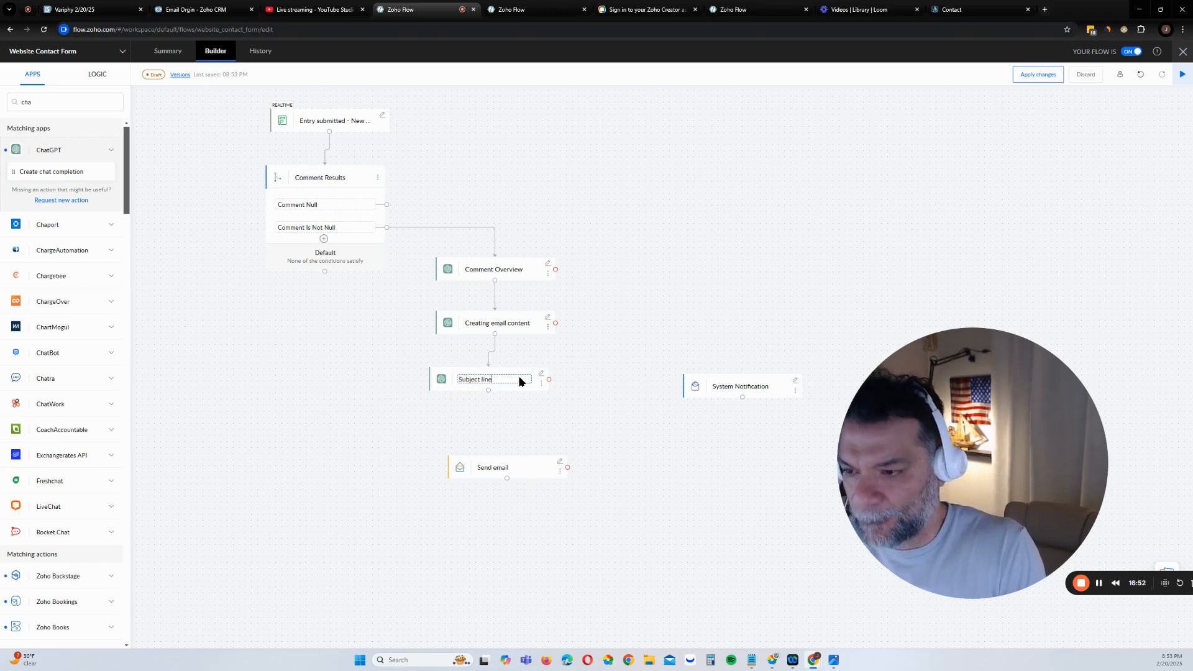
In the Subject line step settings, choose the o3-mini-2025-01-31 model and go to the empty Prompt box
{"action": "left_click", "coordinate": [540, 376]}
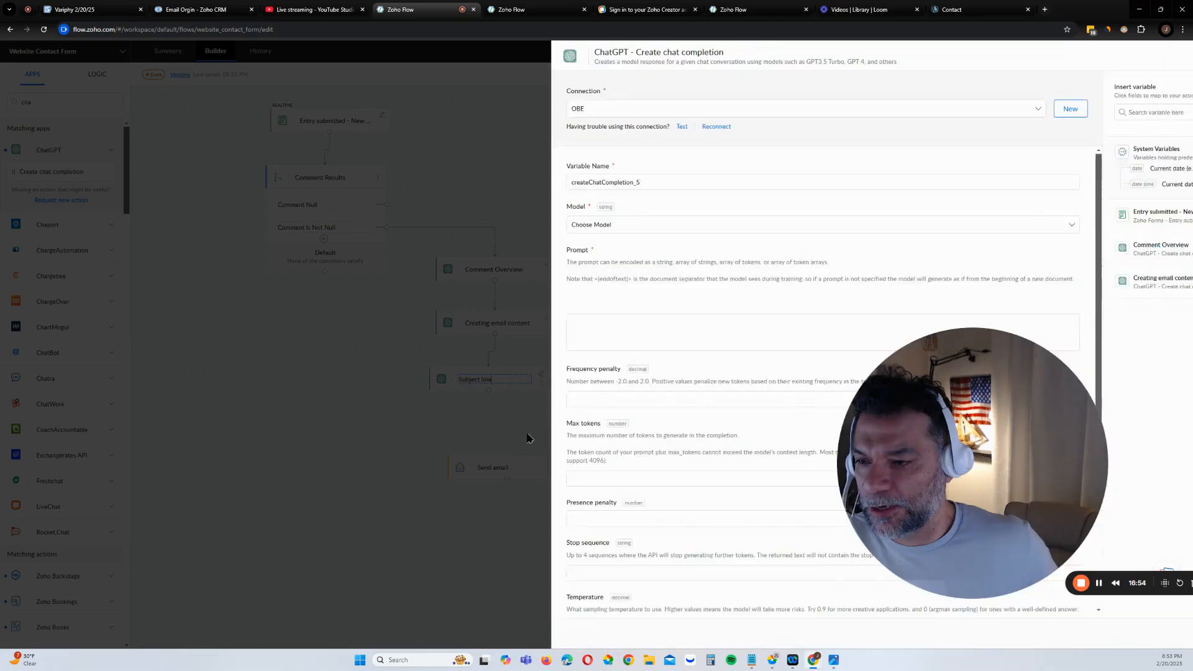
{"action": "left_click", "coordinate": [426, 227]}
{"action": "scroll", "coordinate": [488, 329], "scroll_direction": "down", "scroll_amount": 10}
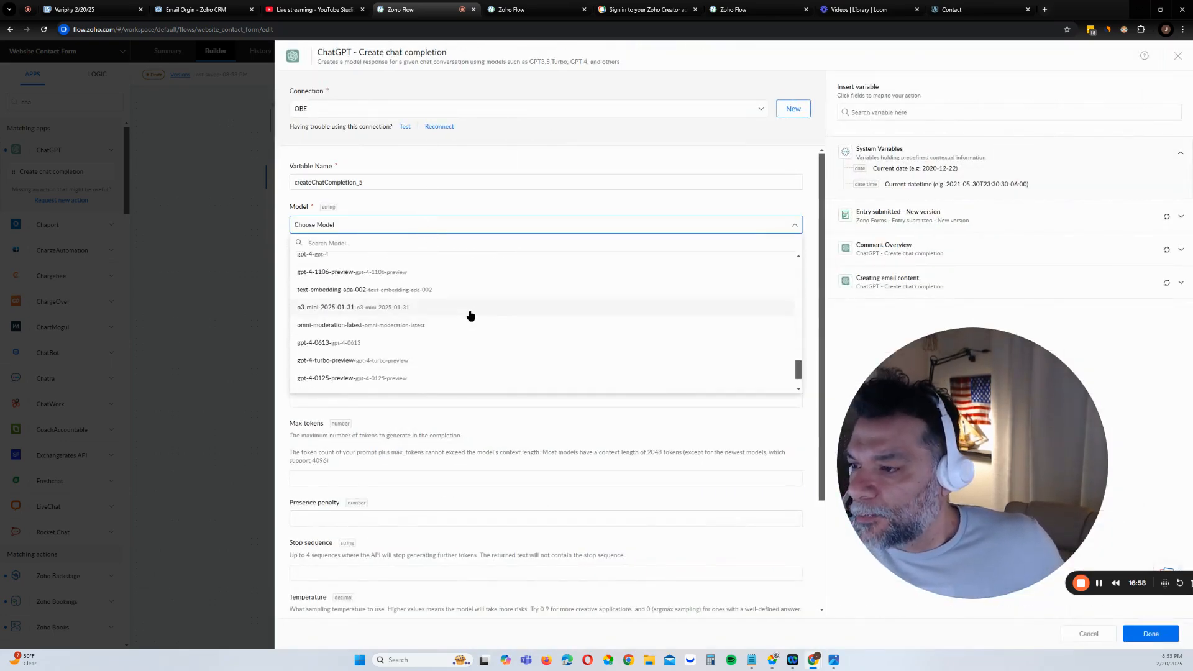
{"action": "left_click", "coordinate": [467, 308]}
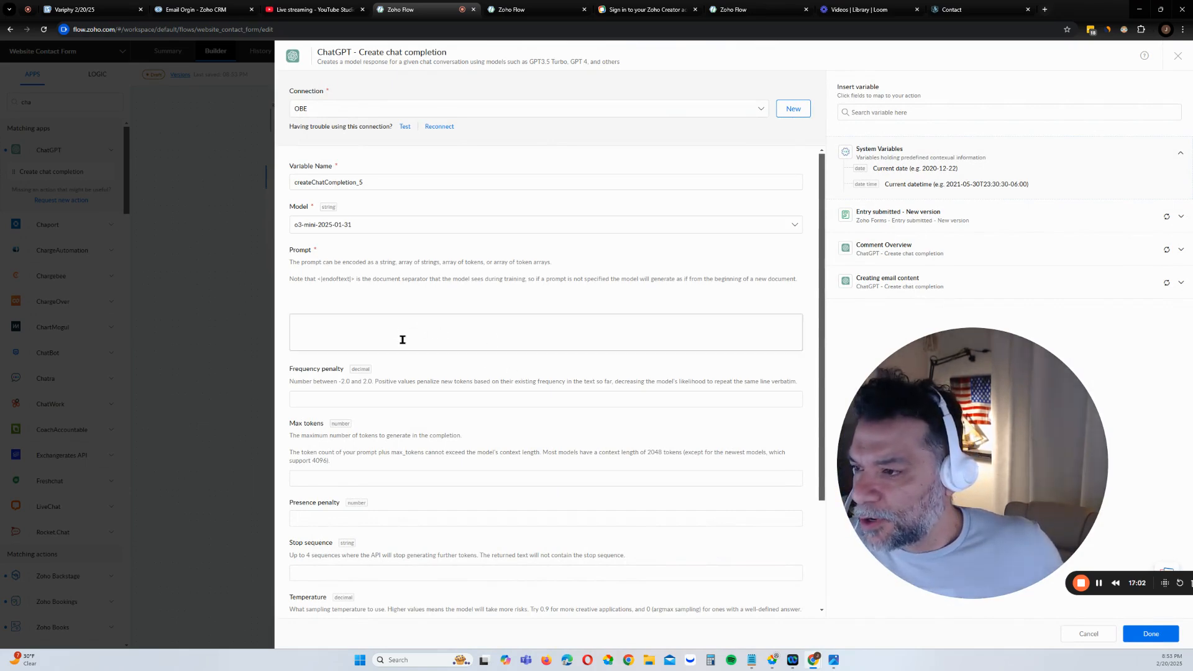
{"action": "left_click", "coordinate": [433, 328]}
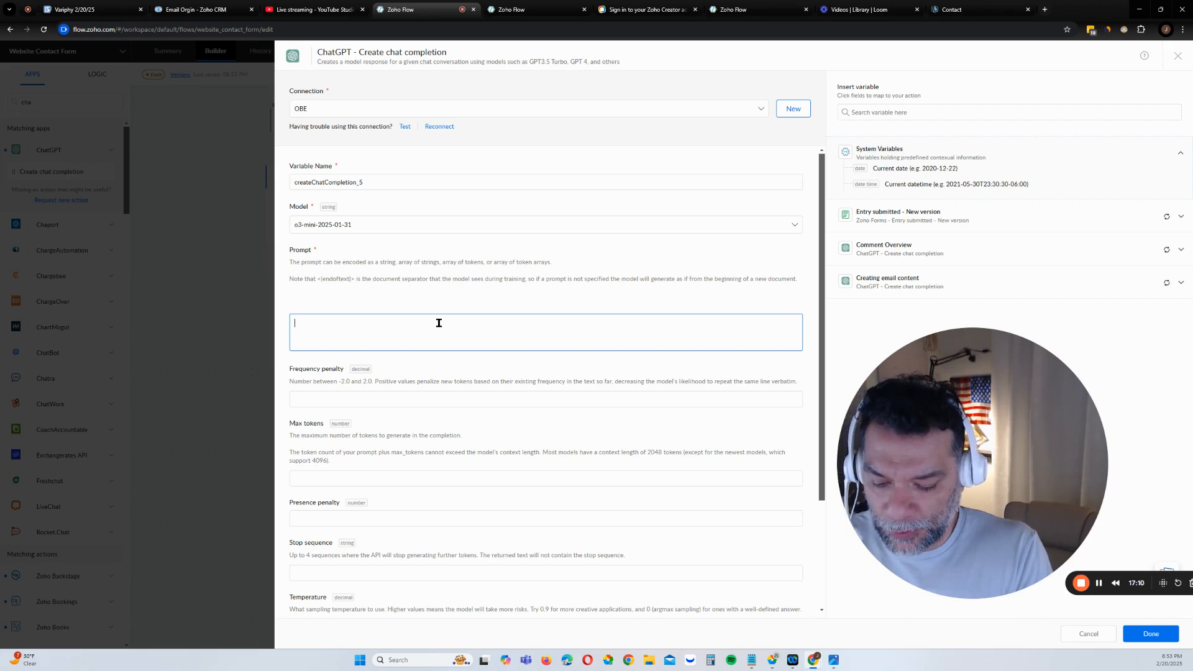
Write a prompt asking for only a subject line, with no additional info, fixing the 'additional' typo
{"action": "type", "text": "a s"}
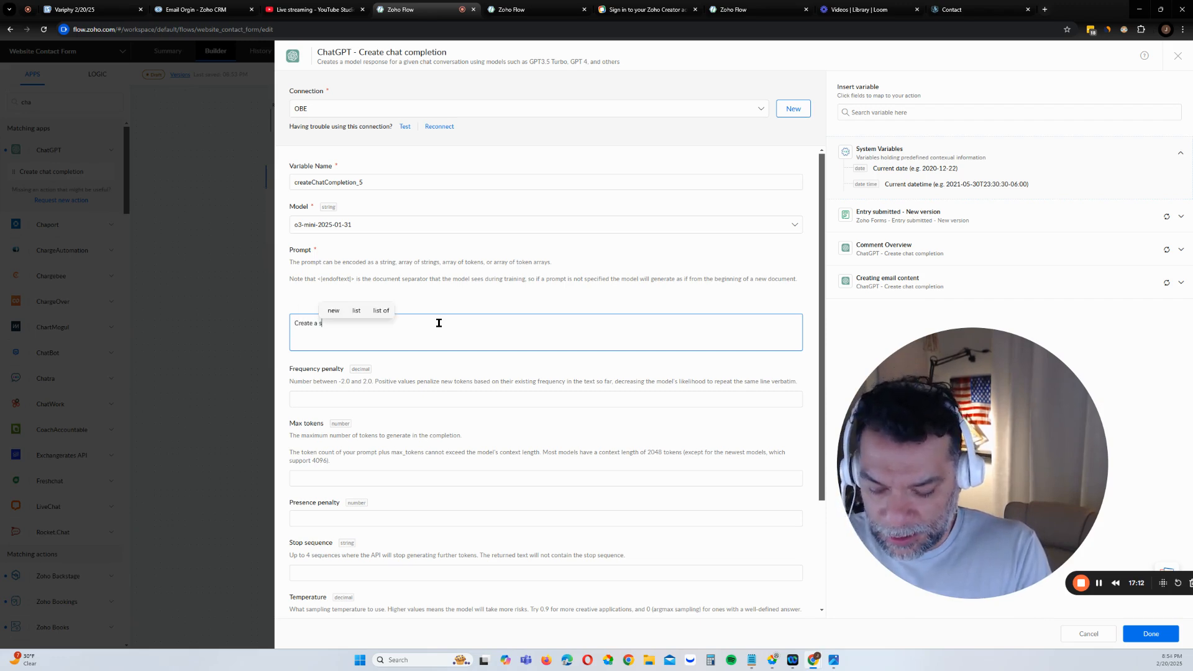
{"action": "type", "text": "ubject line fo"}
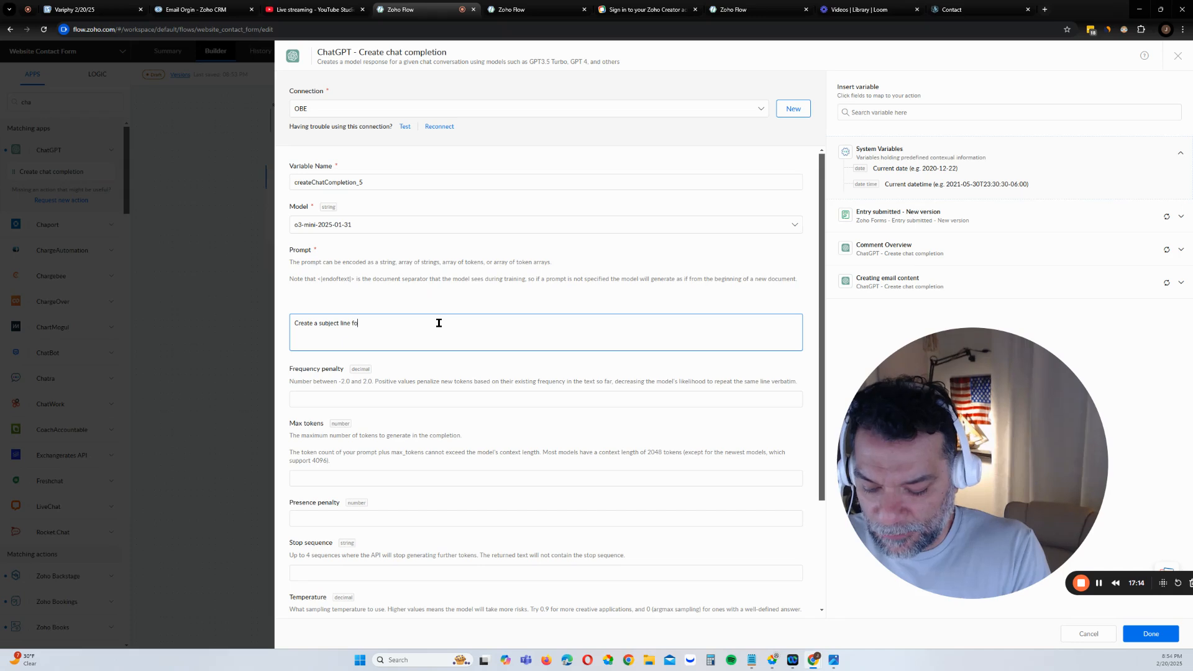
{"action": "type", "text": "r this email"}
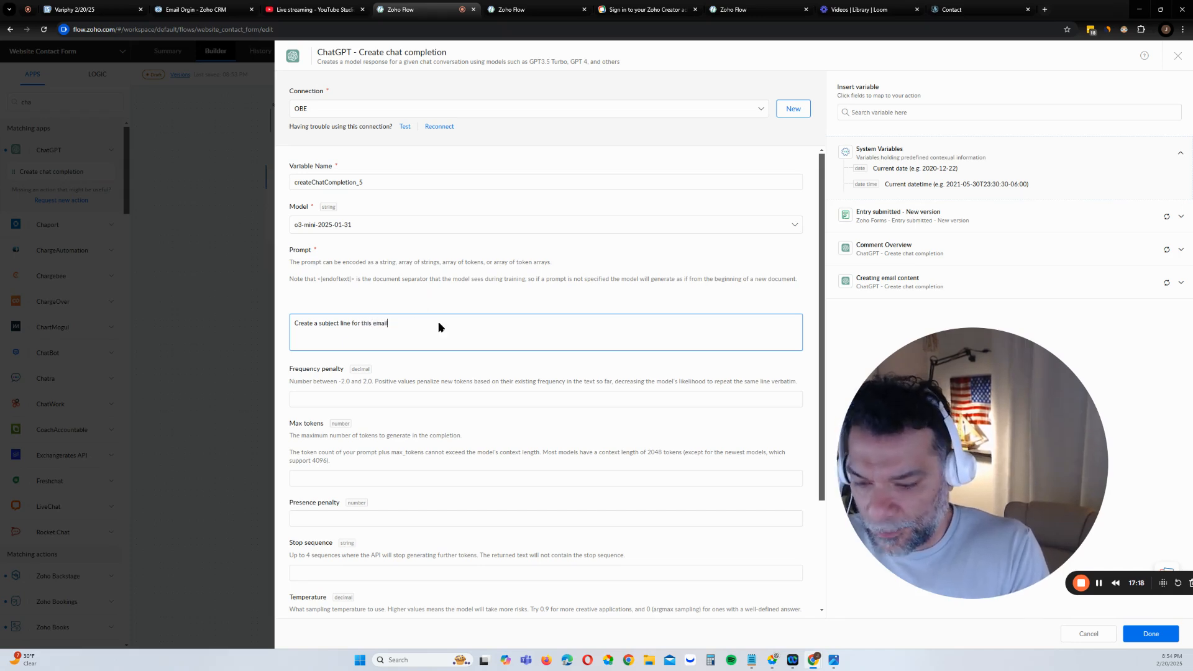
{"action": "type", "text": " and only re"}
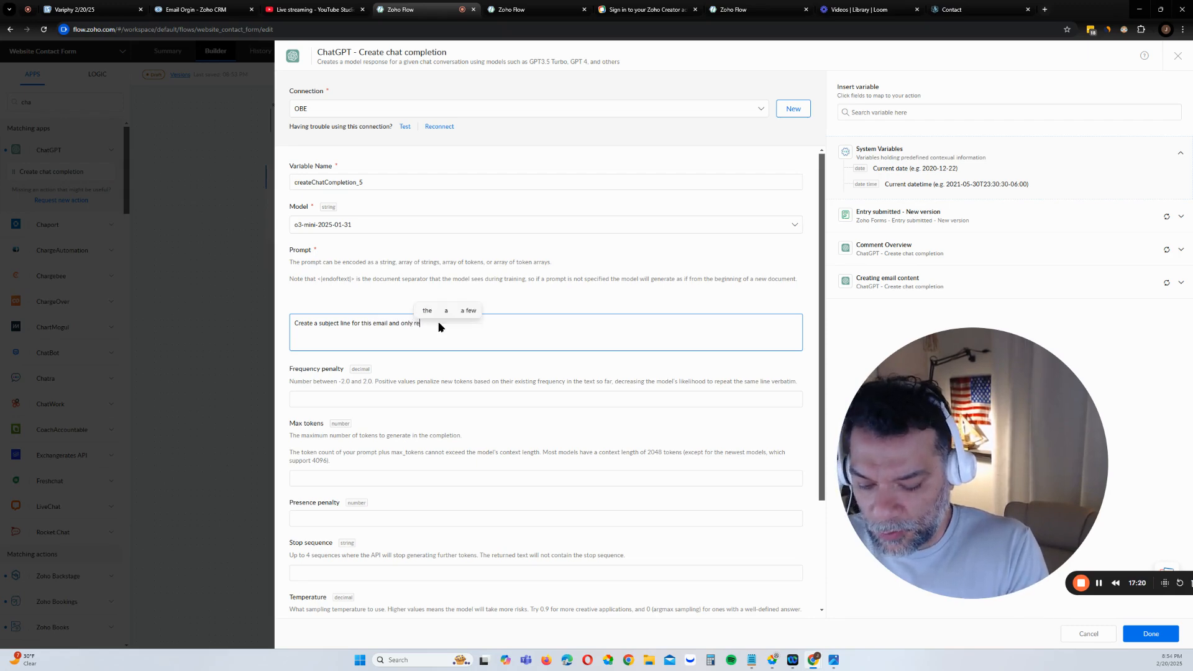
{"action": "type", "text": "ply with th"}
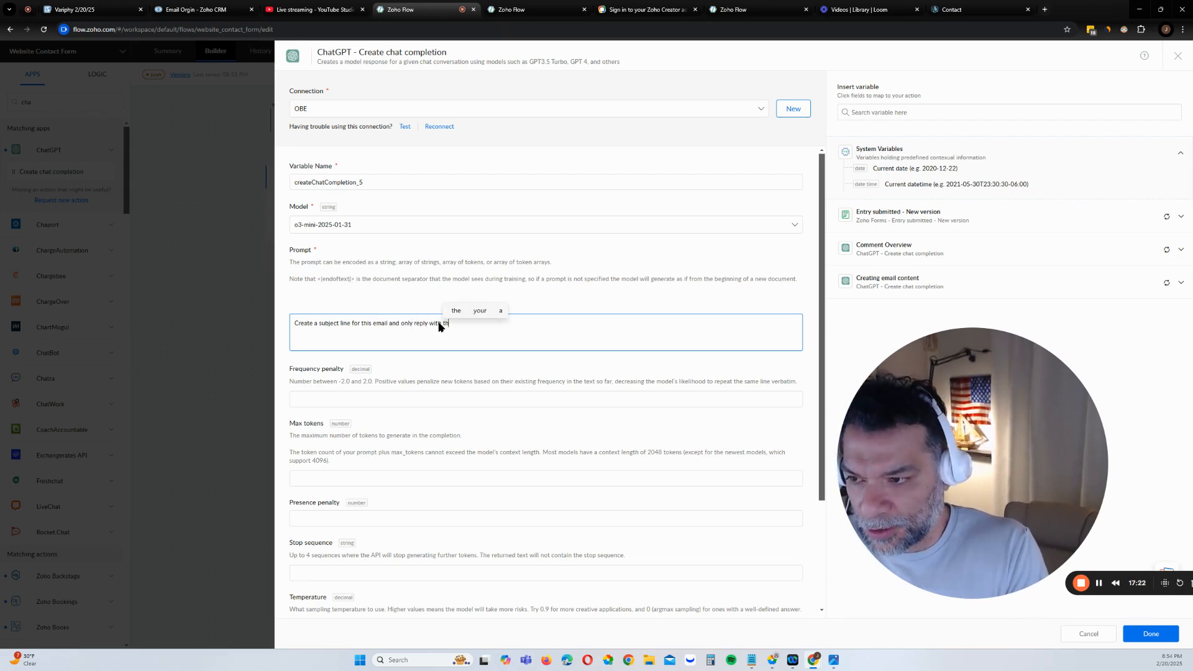
{"action": "type", "text": "e subject li"}
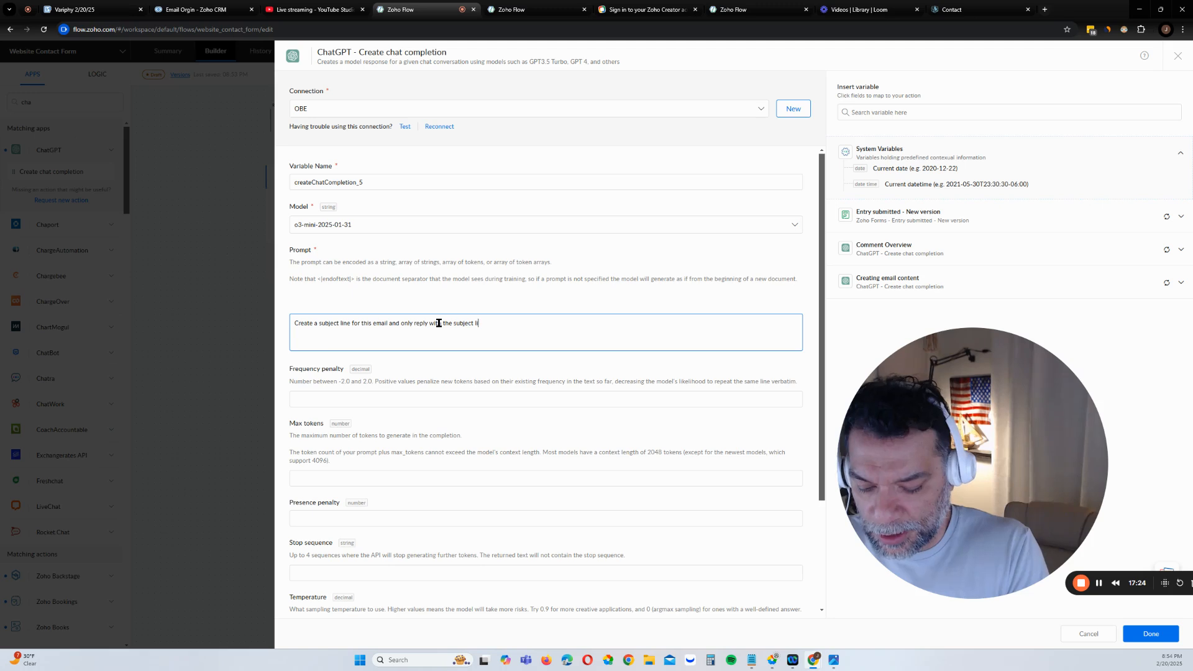
{"action": "type", "text": "ne as you are"}
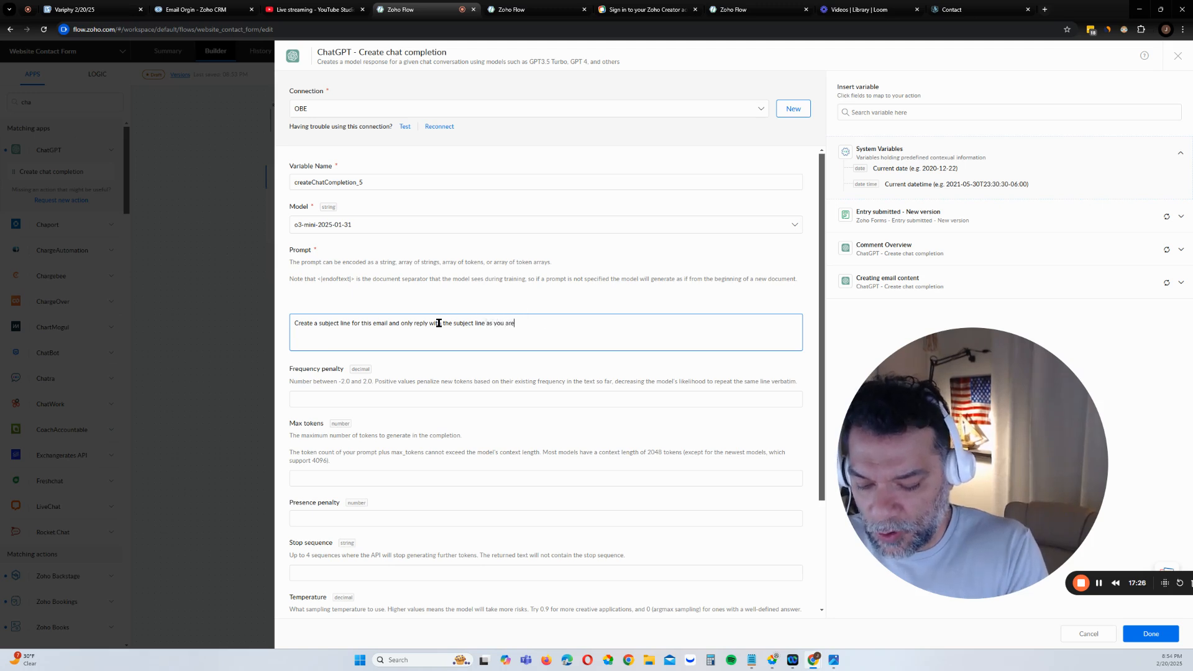
{"action": "type", "text": " in a process"}
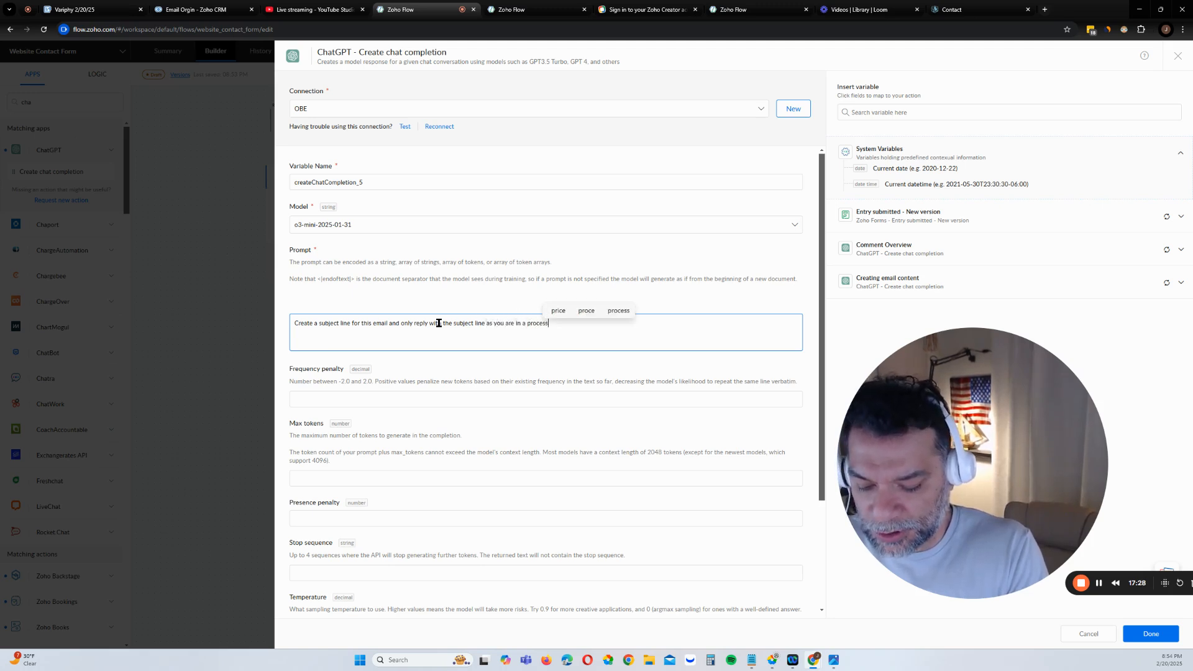
{"action": "type", "text": " and you"}
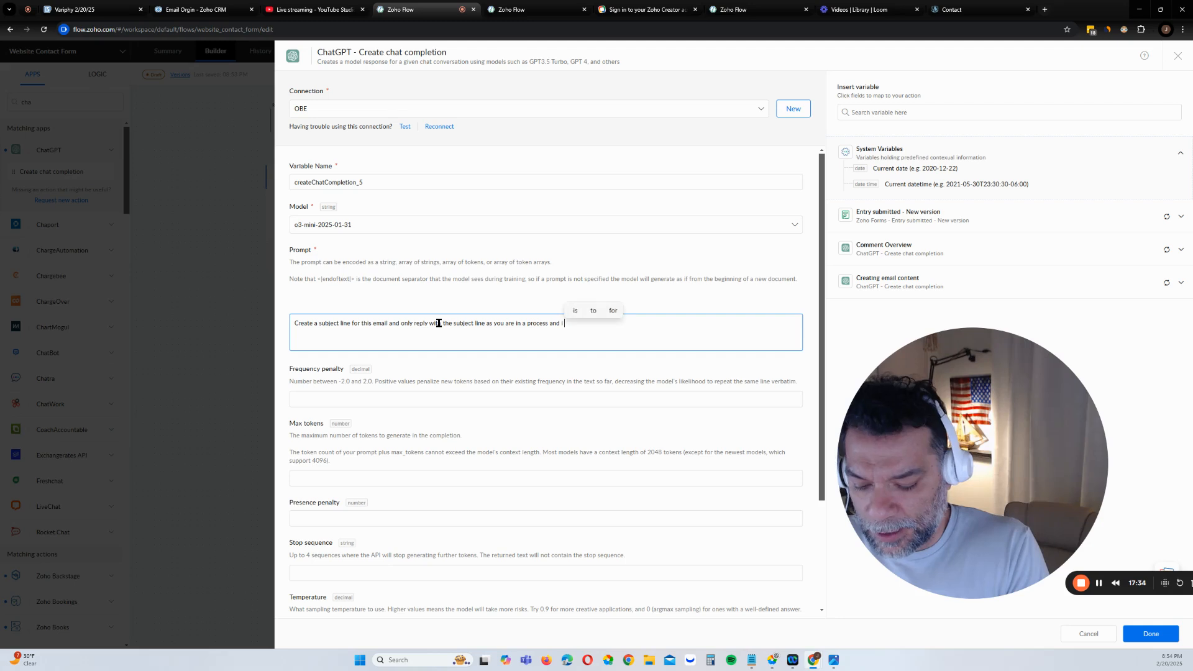
{"action": "type", "text": "i do not want "}
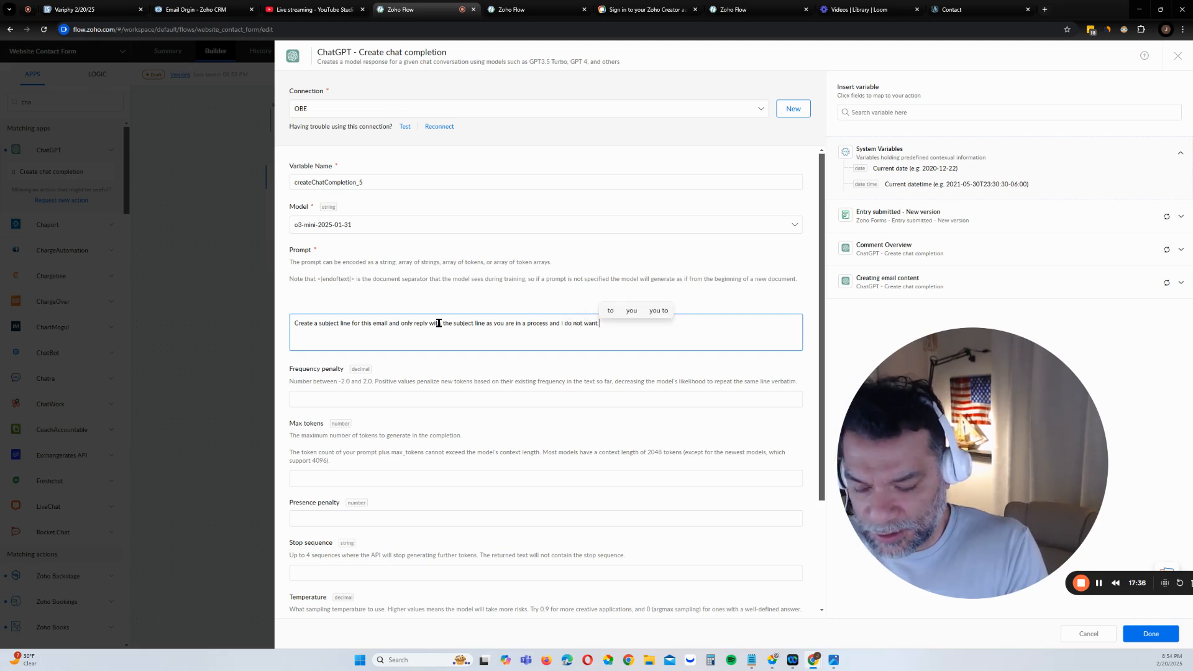
{"action": "type", "text": "the proce"}
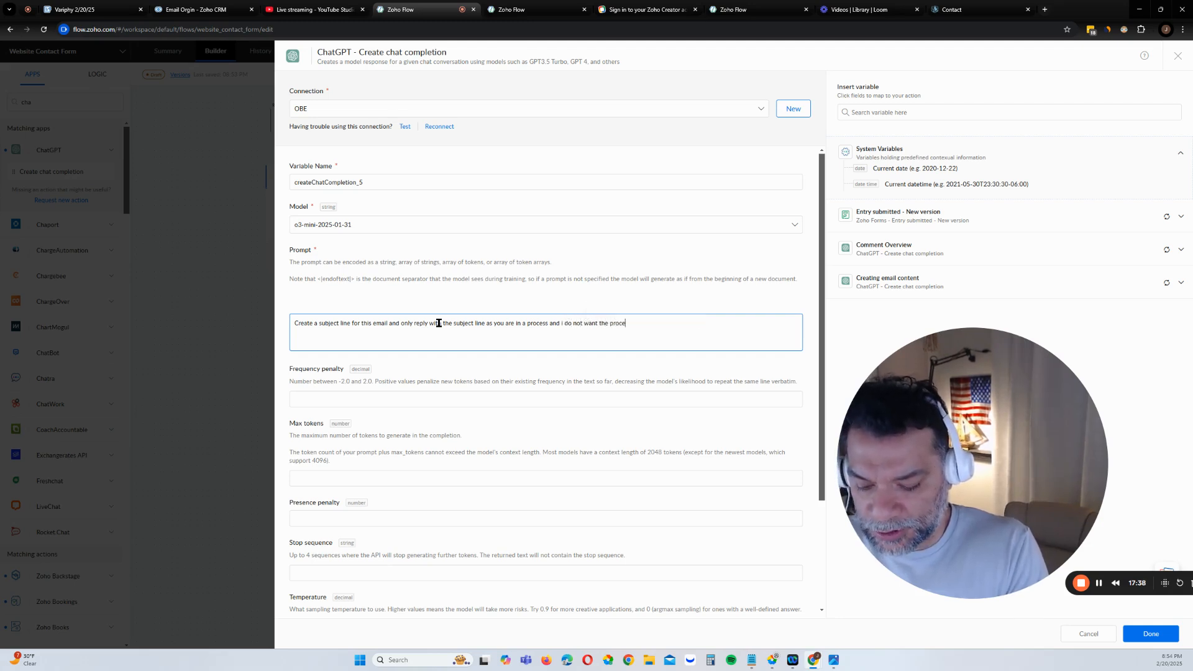
{"action": "type", "text": "ss to look off if you re"}
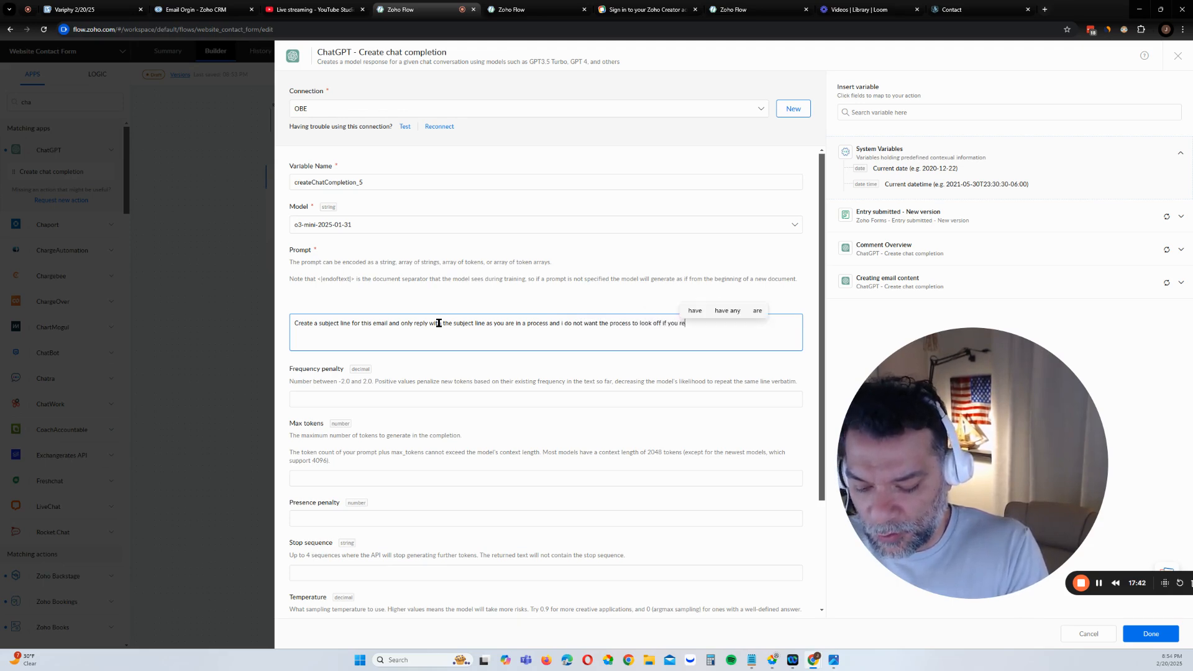
{"action": "type", "text": "ply with ad"}
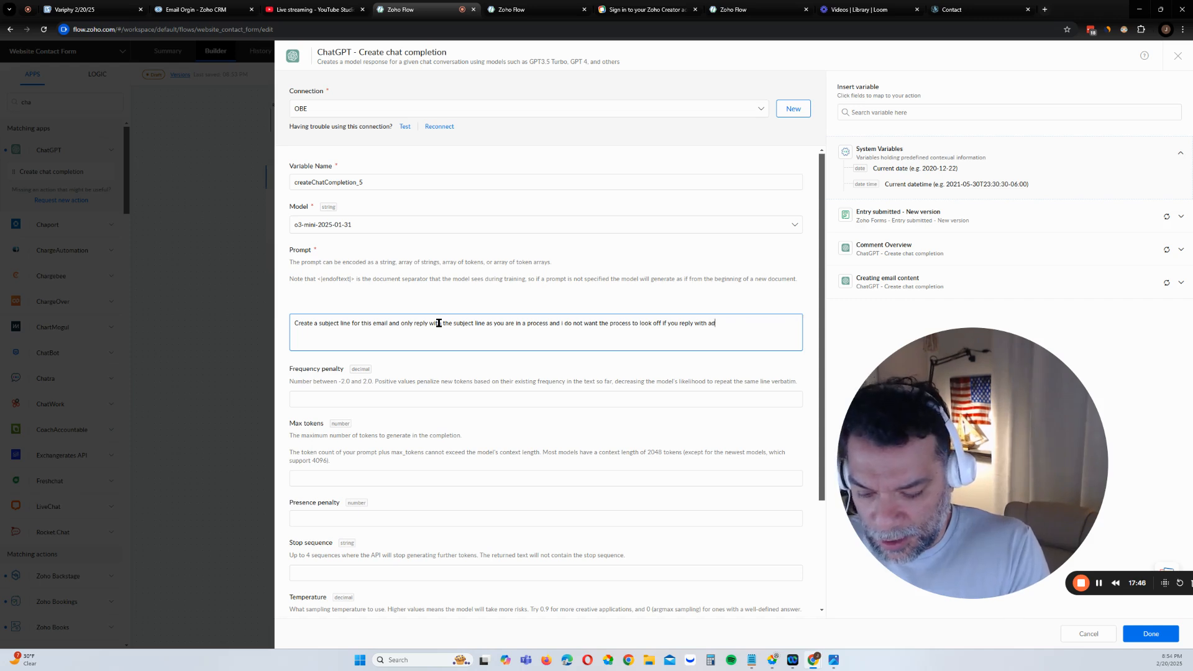
{"action": "type", "text": "ditinal"}
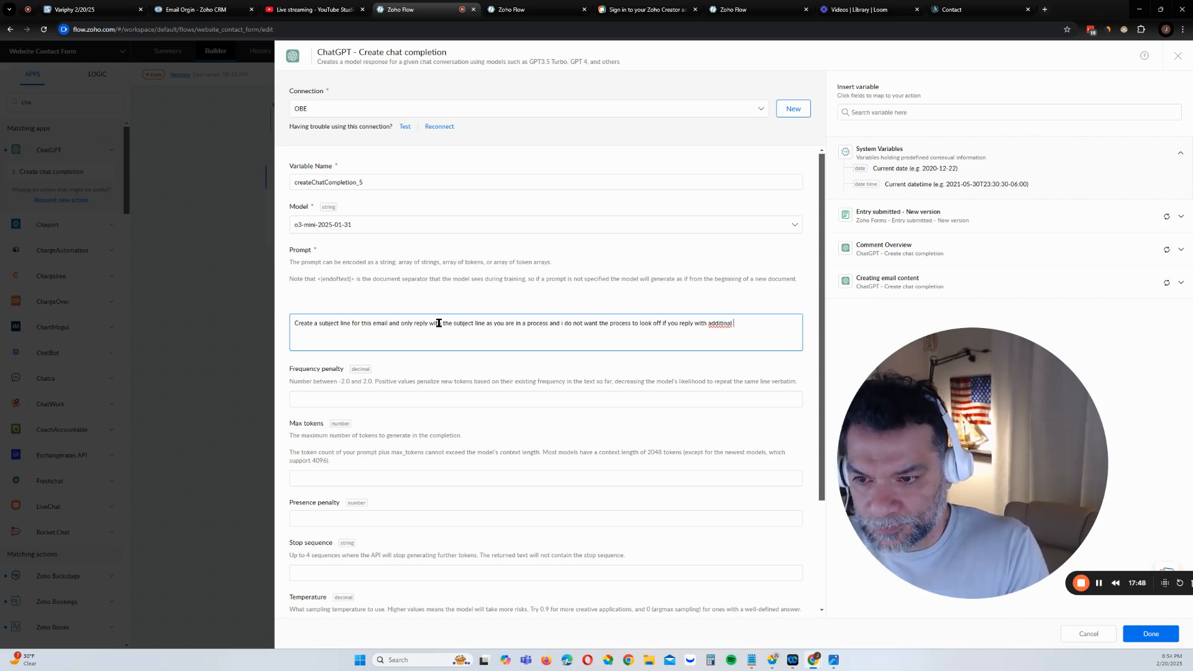
{"action": "key", "text": "BackSpace"}
{"action": "key", "text": "BackSpace"}
{"action": "key", "text": "BackSpace"}
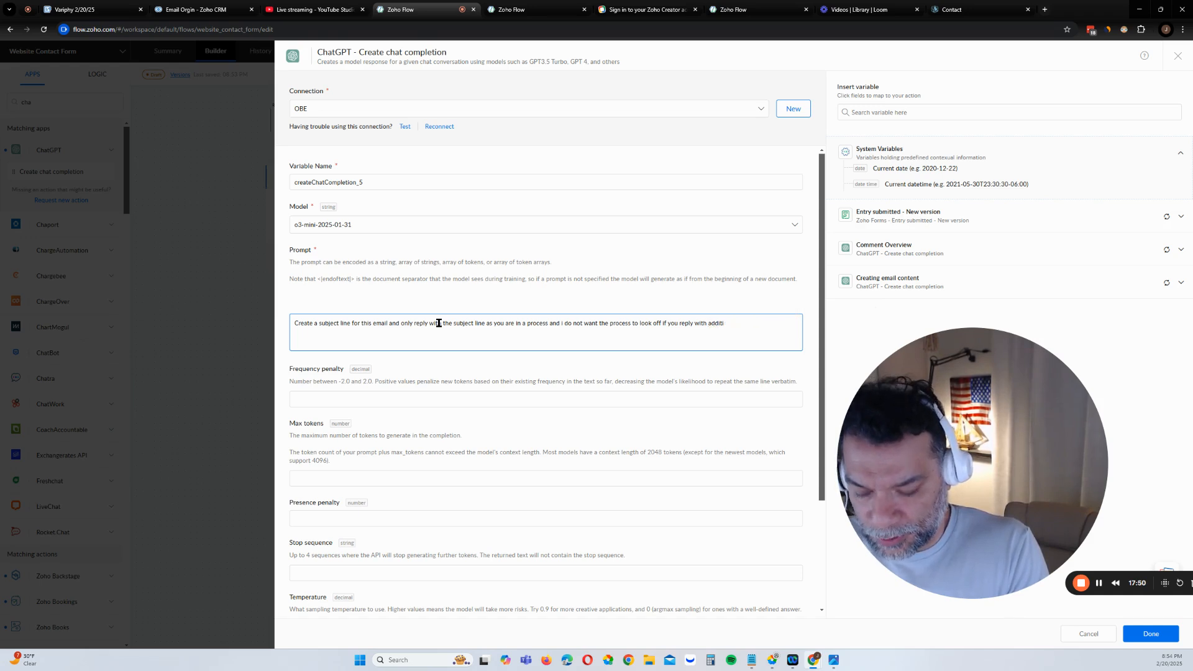
{"action": "right_click", "coordinate": [722, 323]}
{"action": "left_click", "coordinate": [748, 334]}
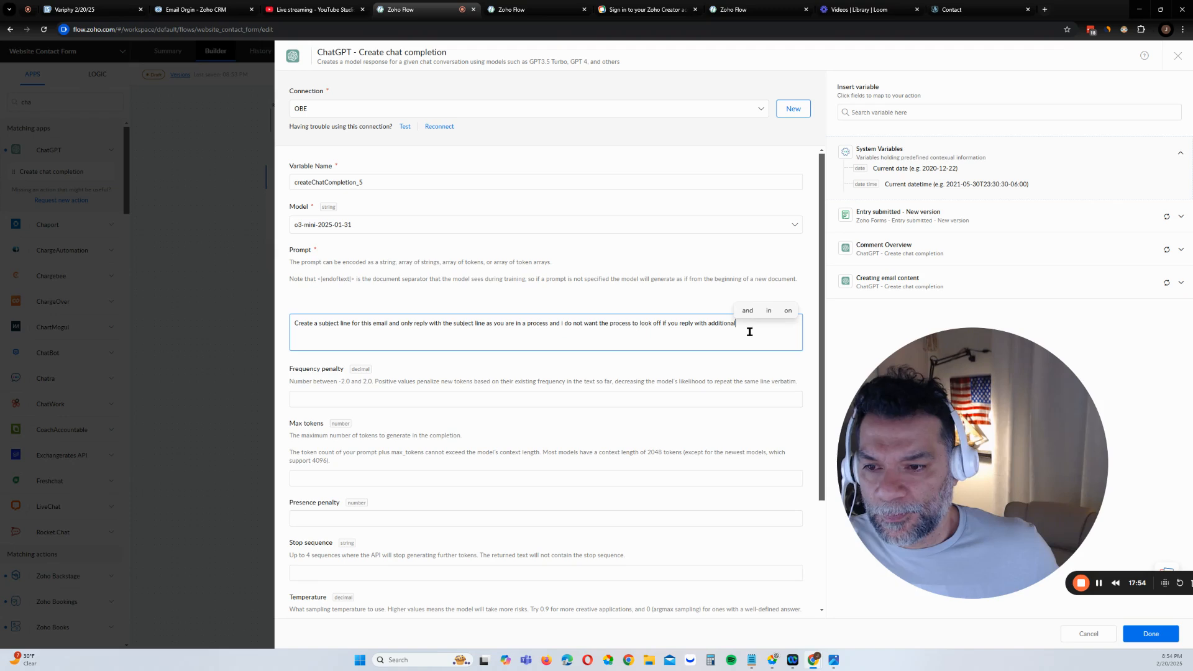
{"action": "type", "text": "info"}
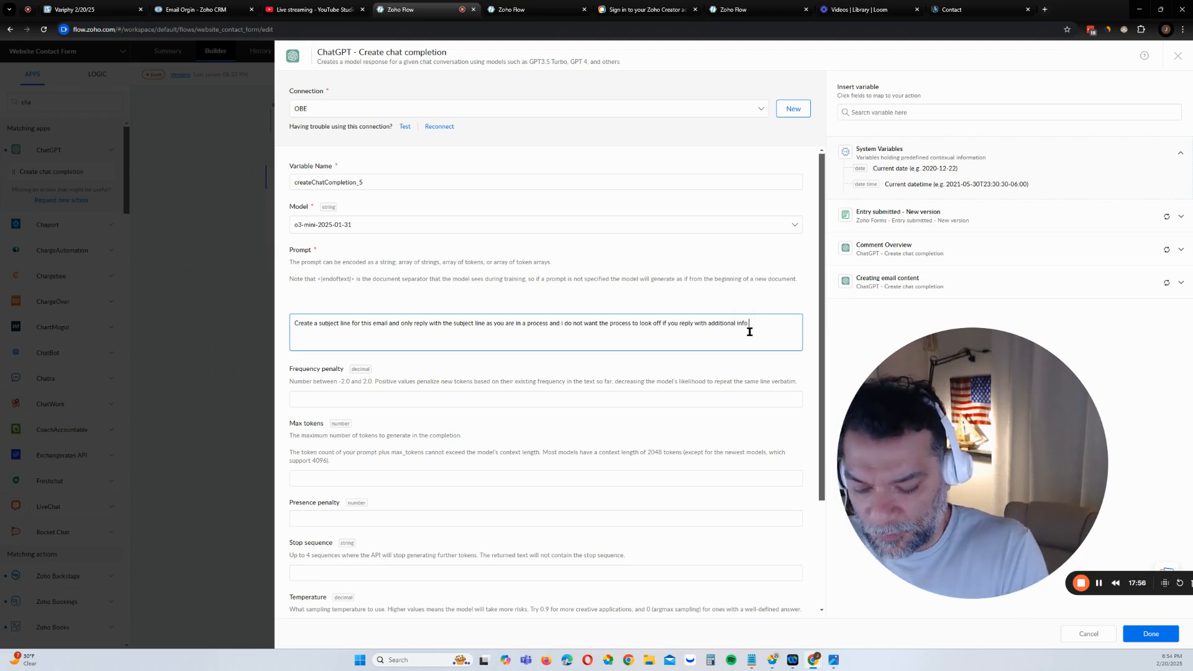
{"action": "type", "text": " other th"}
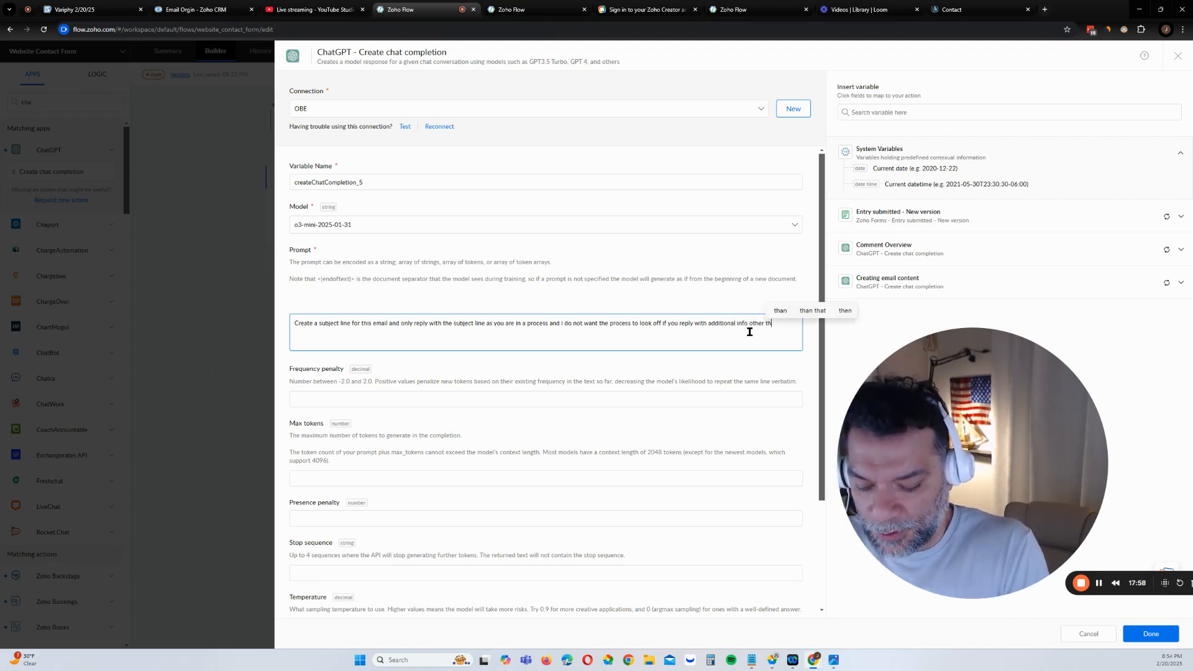
{"action": "type", "text": "an the subjec"}
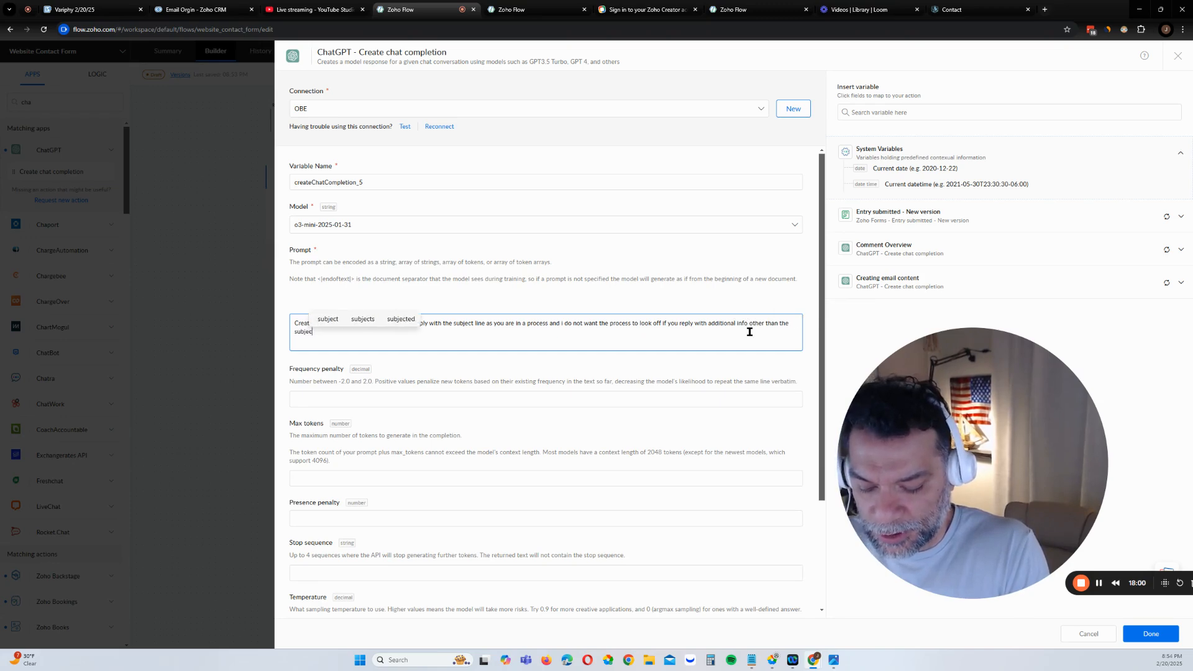
{"action": "type", "text": "t line.:"}
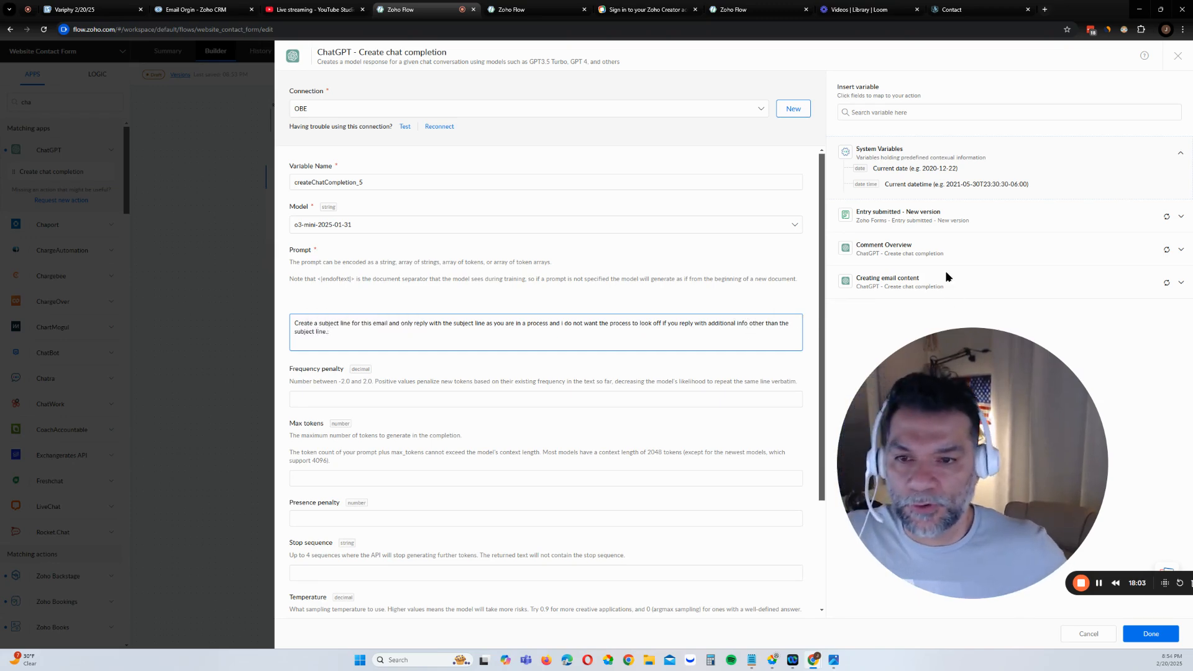
Insert the Creating email content step's Completions output into the prompt
{"action": "left_click", "coordinate": [932, 281]}
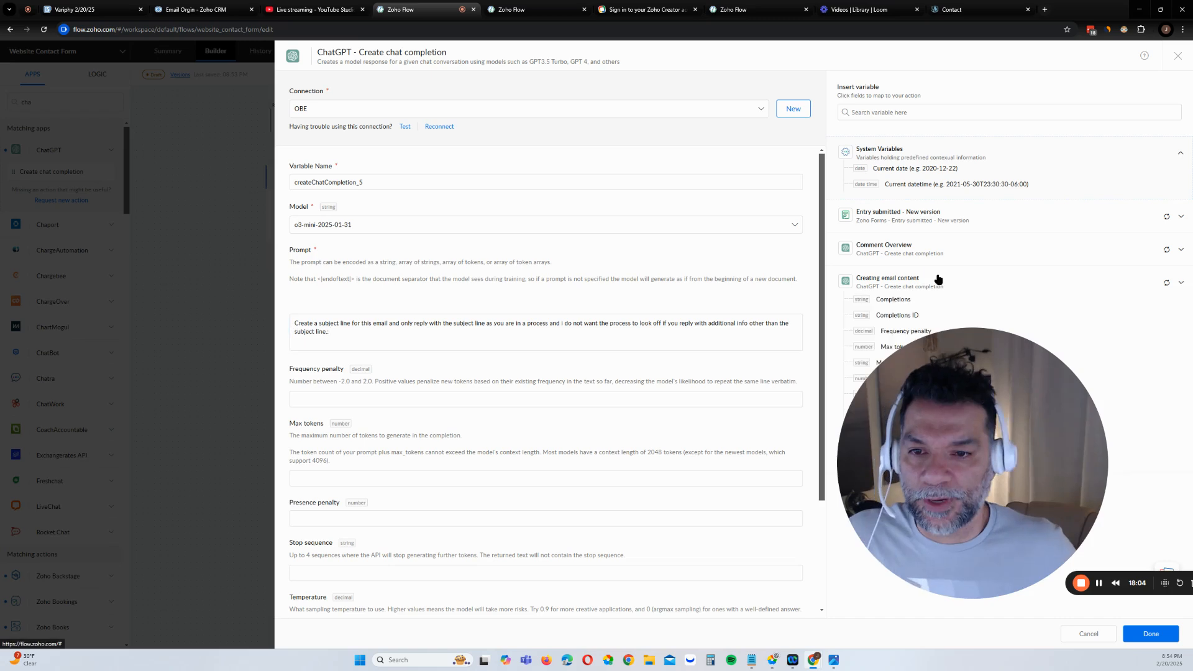
{"action": "left_click", "coordinate": [897, 298]}
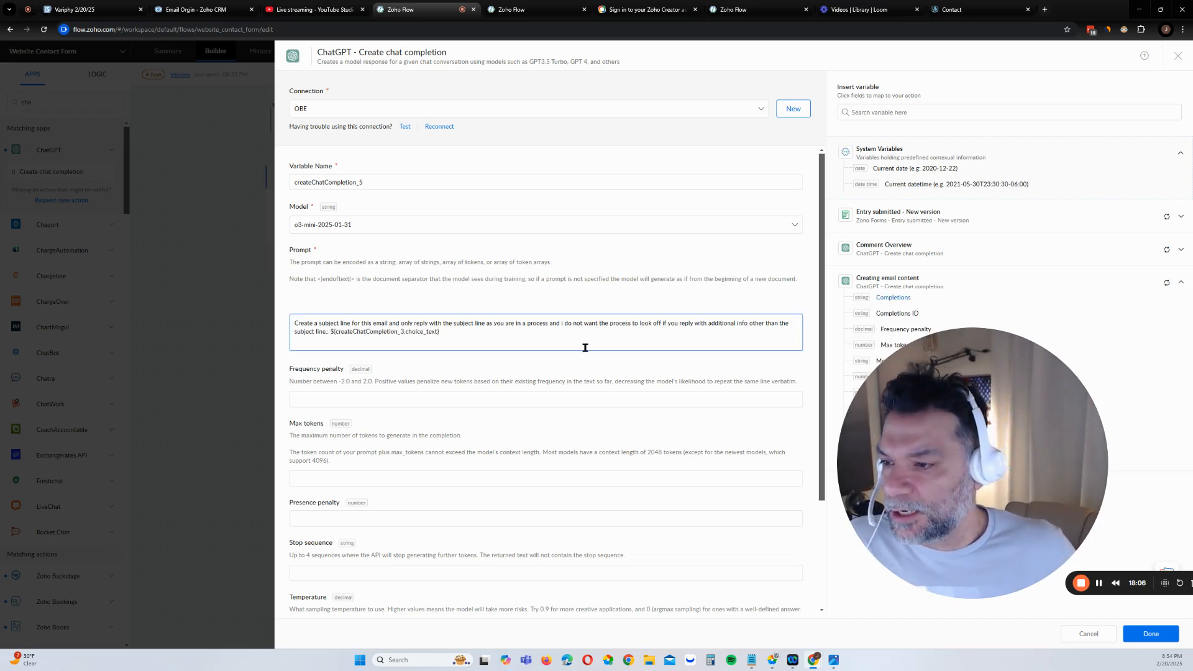
{"action": "left_click_drag", "start_coordinate": [1010, 506], "coordinate": [679, 456]}
Save the Subject line step and connect it to the Send email step
{"action": "left_click", "coordinate": [1151, 632]}
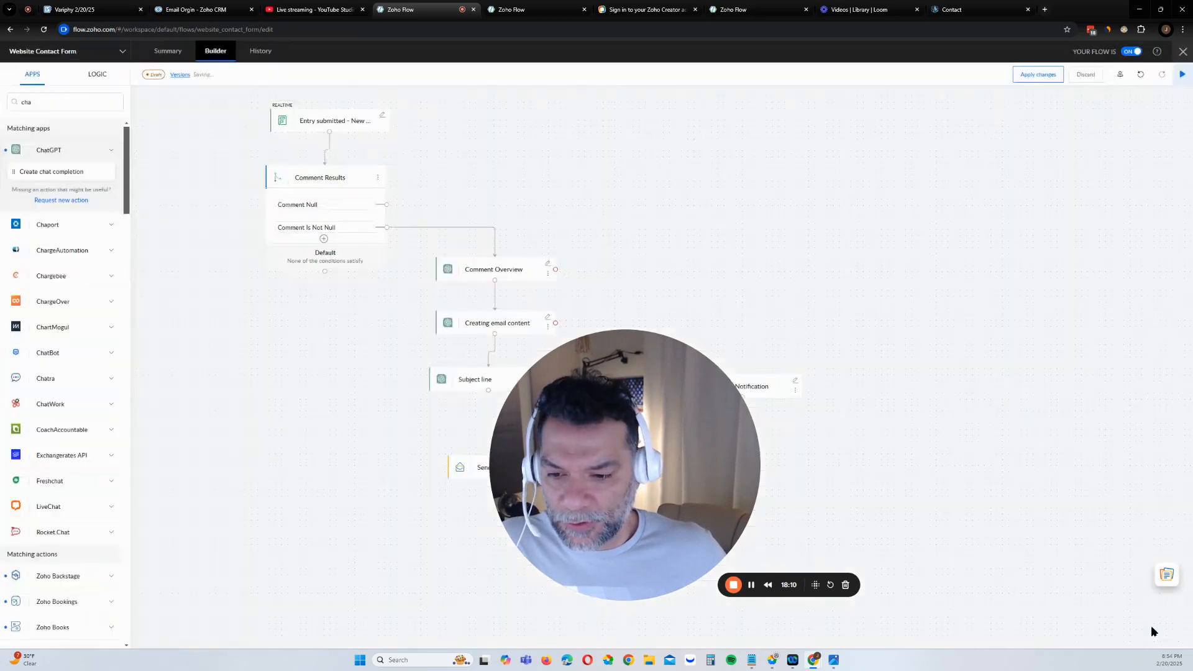
{"action": "left_click_drag", "start_coordinate": [694, 417], "coordinate": [918, 432]}
{"action": "left_click_drag", "start_coordinate": [488, 391], "coordinate": [533, 463]}
Set the Send email Subject to the Subject line step's Completions output
{"action": "left_click", "coordinate": [560, 463]}
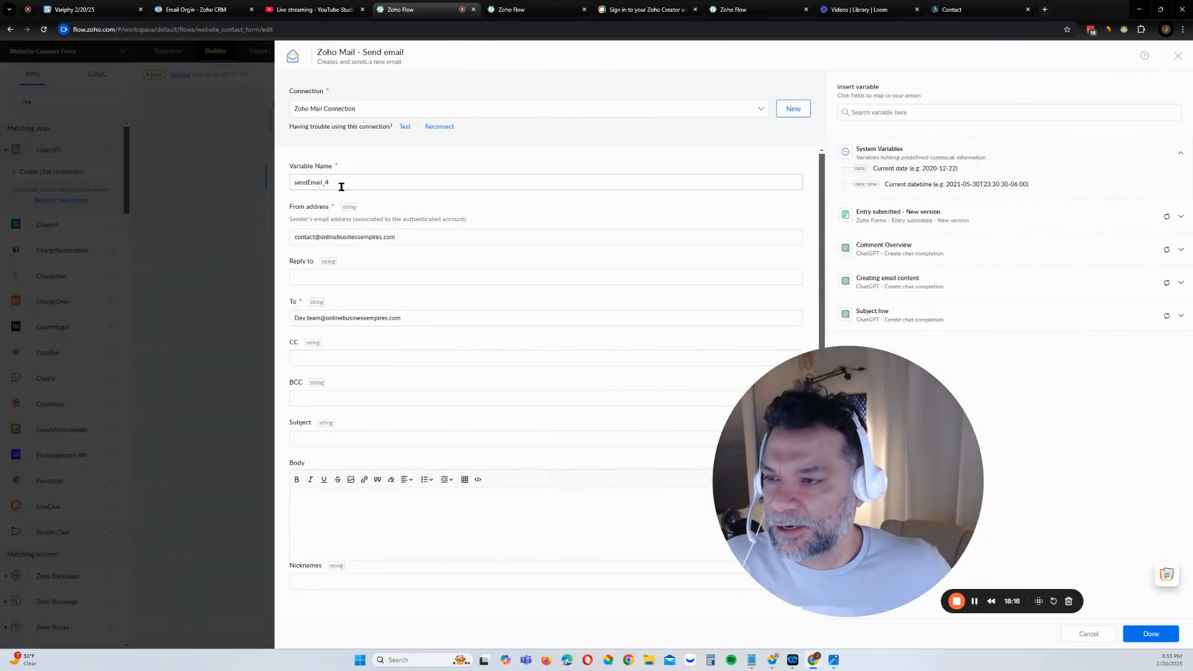
{"action": "left_click", "coordinate": [367, 440]}
{"action": "left_click", "coordinate": [908, 322]}
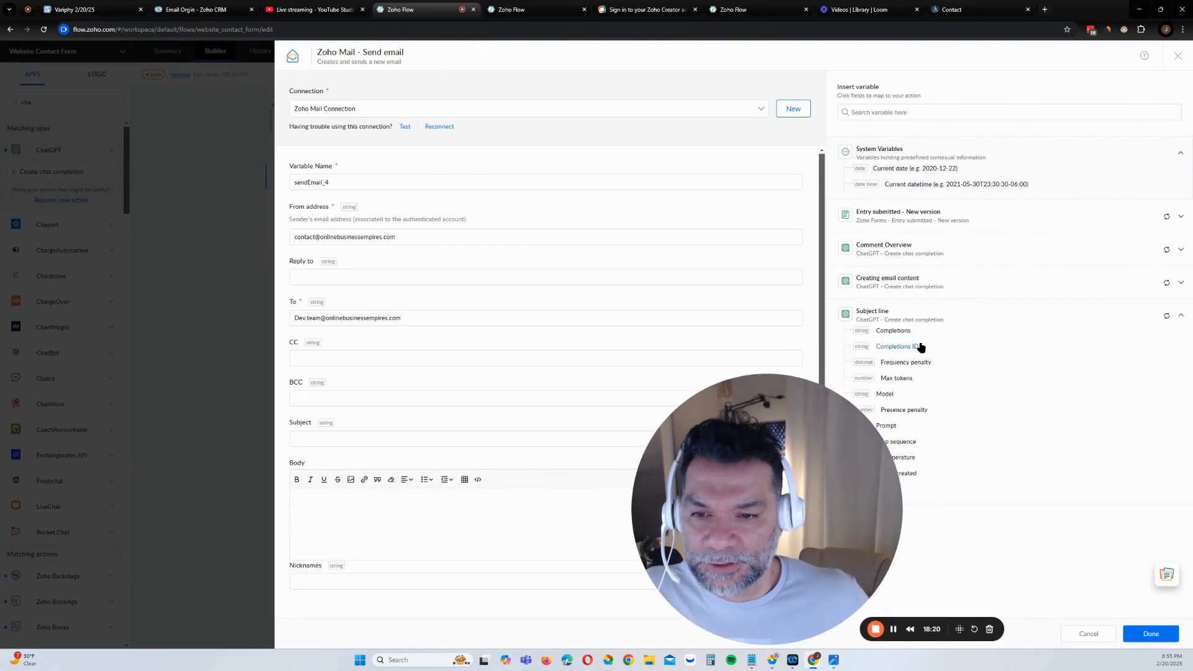
{"action": "left_click", "coordinate": [914, 336]}
Set the Body to Creating email content's Completions and enter the sender nickname 'Al Test'
{"action": "left_click", "coordinate": [447, 501]}
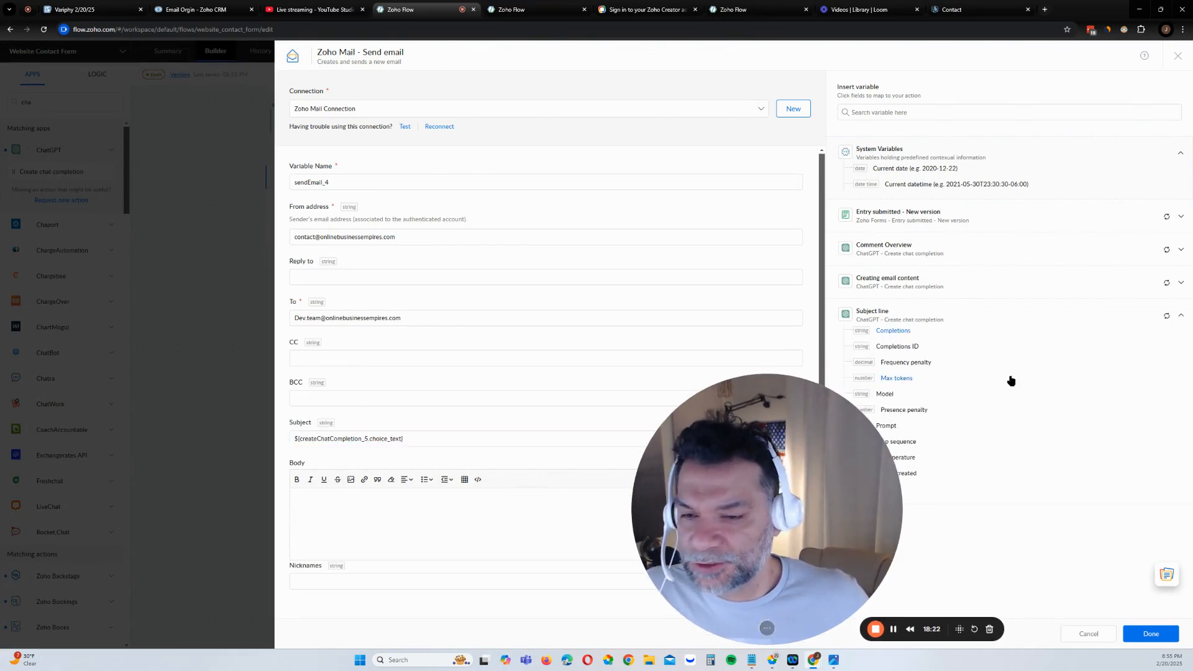
{"action": "left_click", "coordinate": [899, 285]}
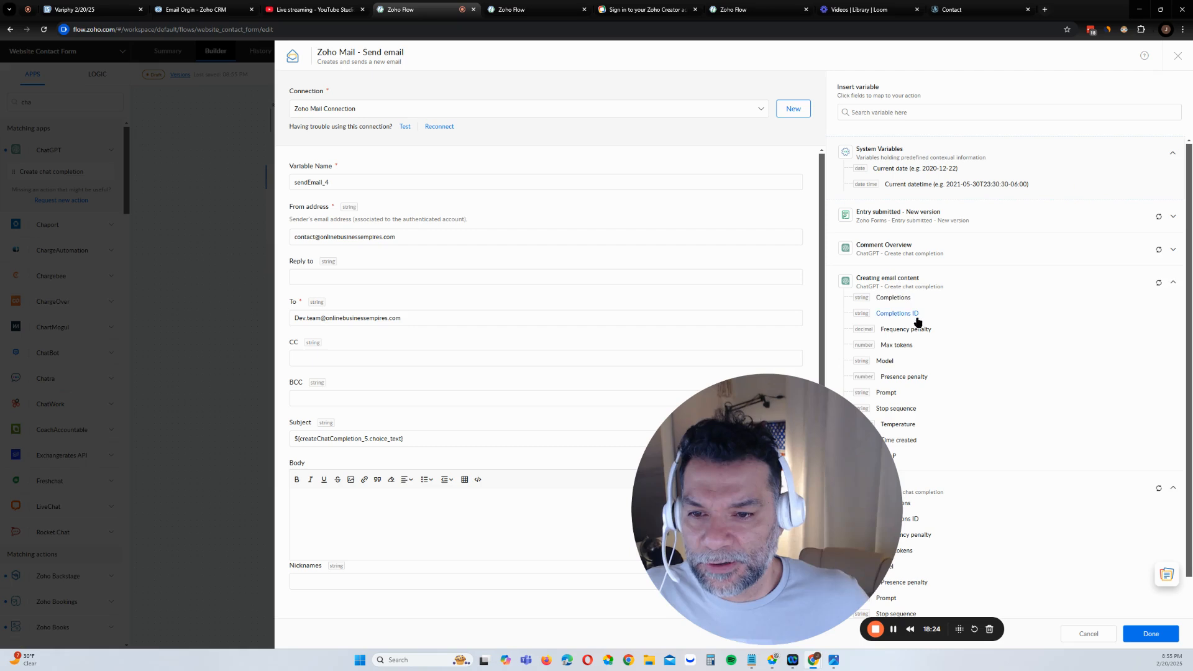
{"action": "left_click", "coordinate": [903, 305]}
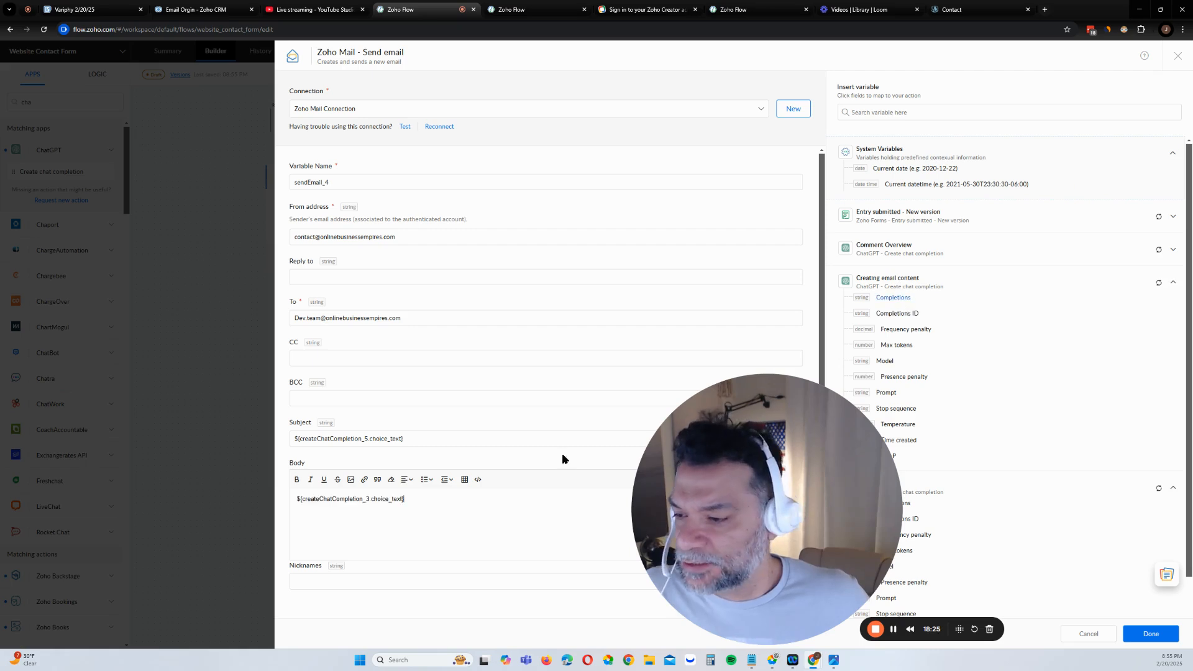
{"action": "left_click", "coordinate": [410, 578]}
{"action": "left_click", "coordinate": [445, 579]}
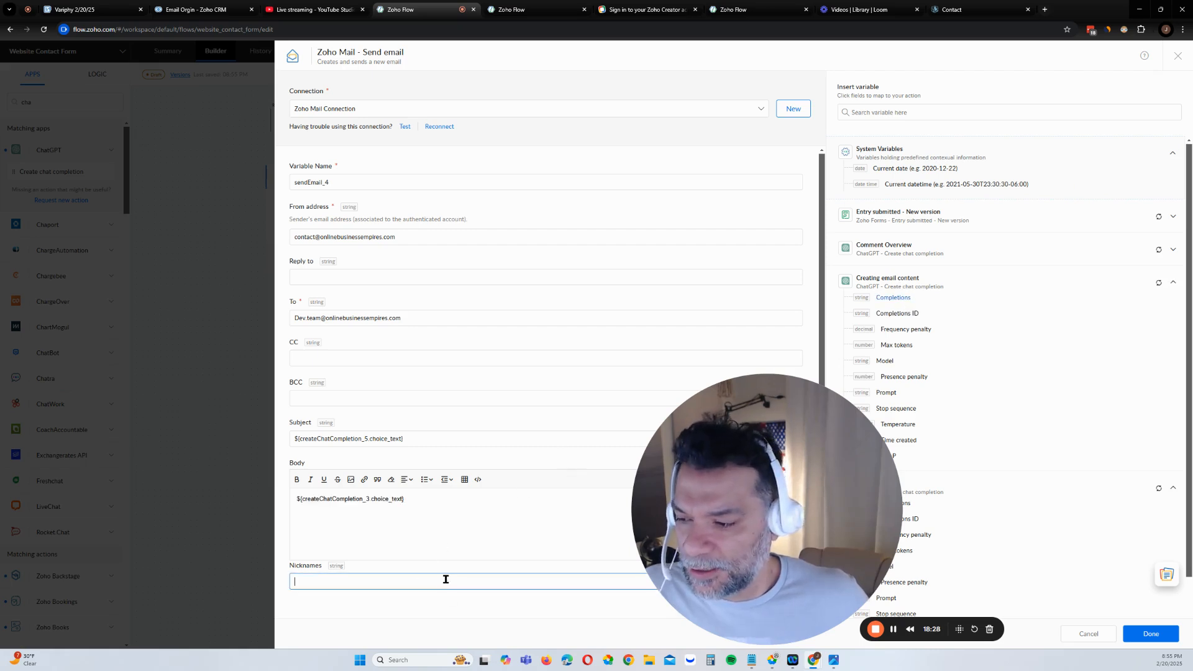
{"action": "type", "text": "A"}
{"action": "type", "text": "l"}
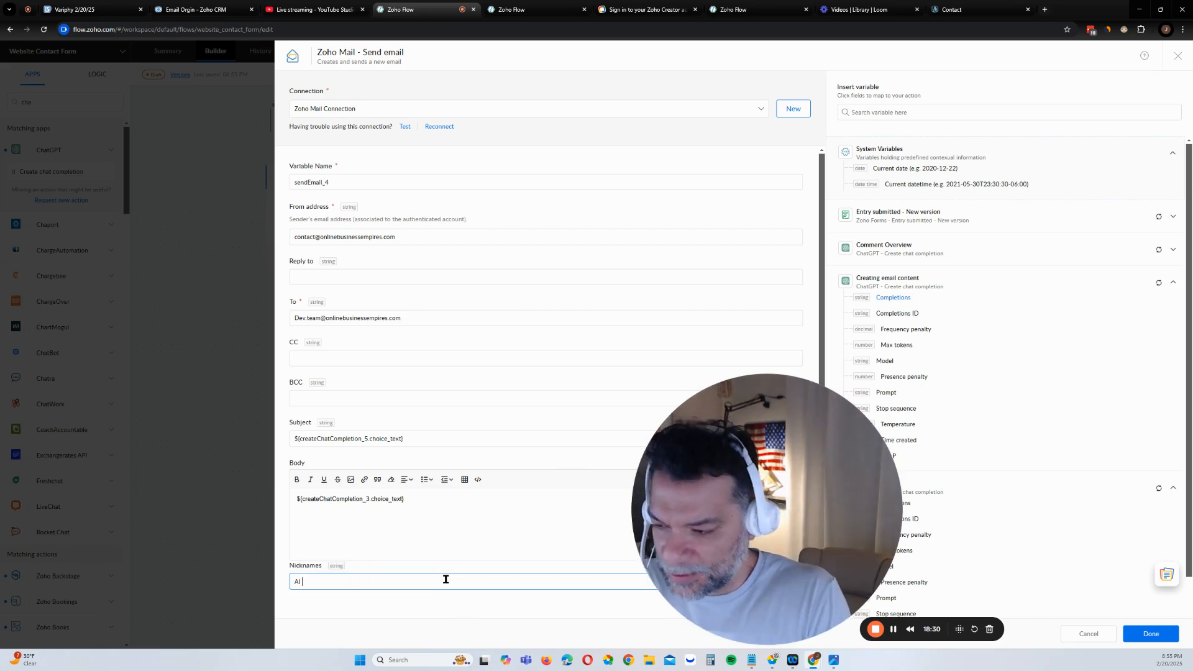
{"action": "type", "text": " Test"}
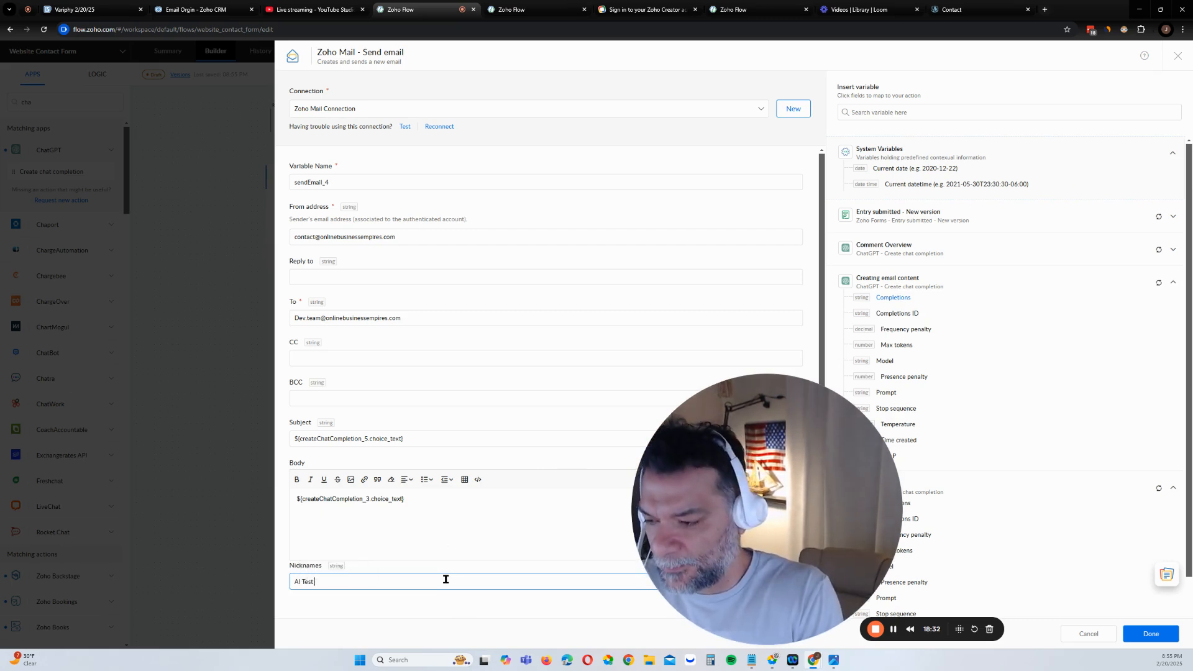
Save the Send email settings, apply the changes to the live flow, and open Task History
{"action": "left_click", "coordinate": [1148, 637]}
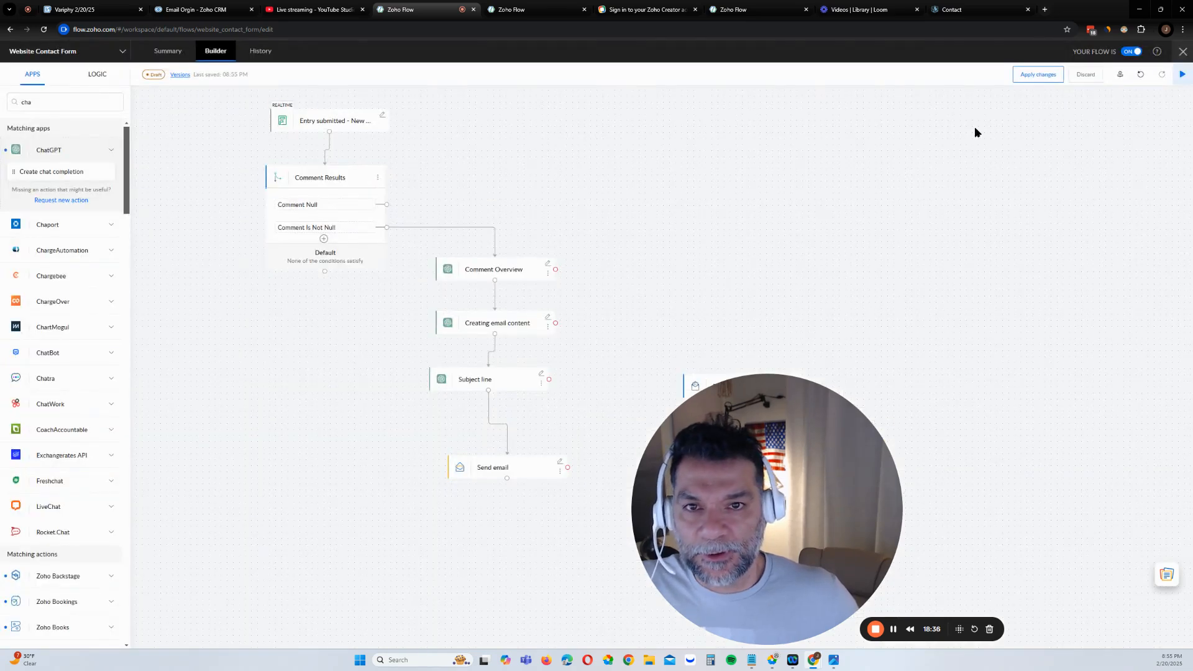
{"action": "left_click", "coordinate": [1041, 75]}
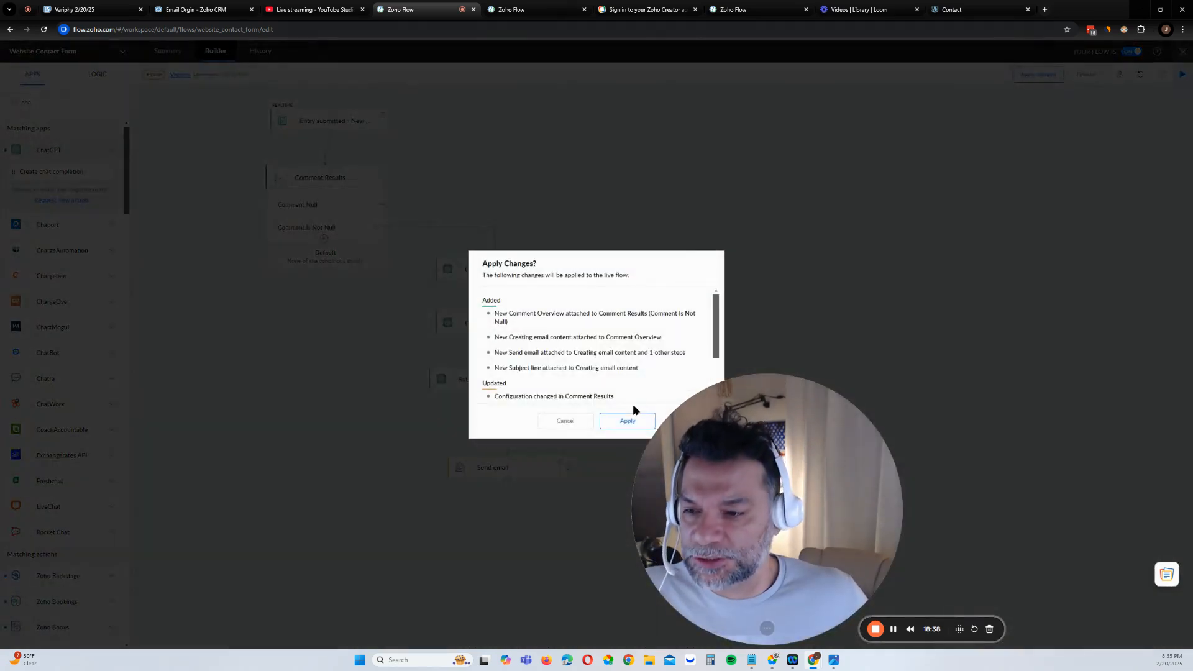
{"action": "left_click", "coordinate": [626, 421]}
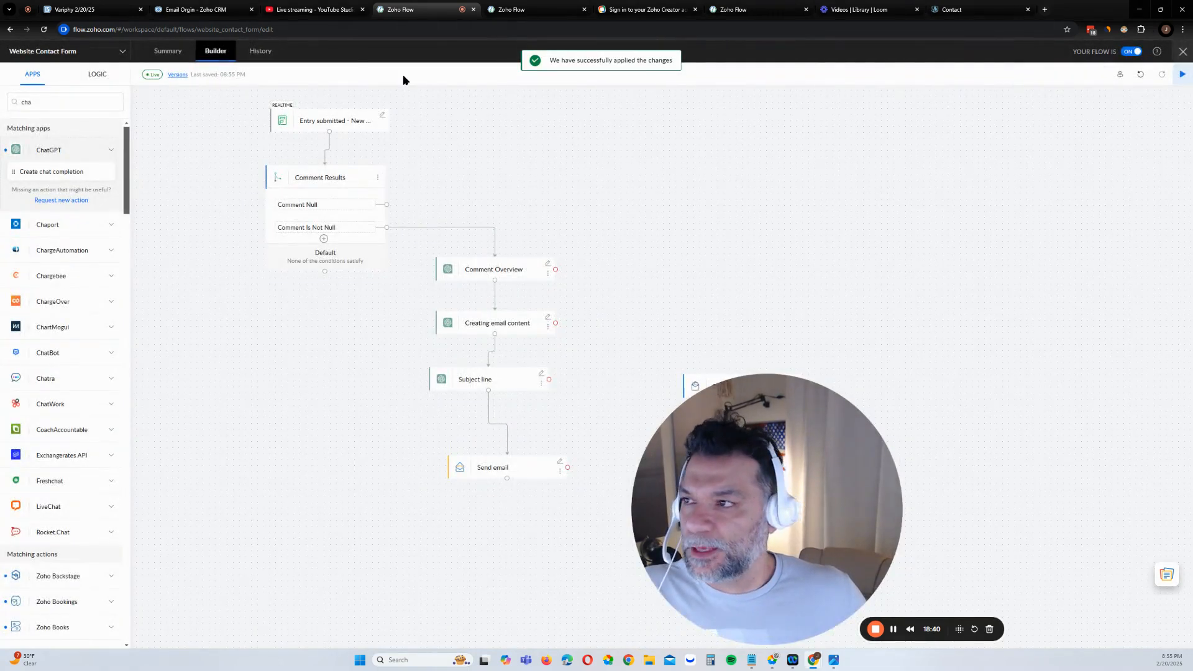
{"action": "left_click", "coordinate": [259, 52]}
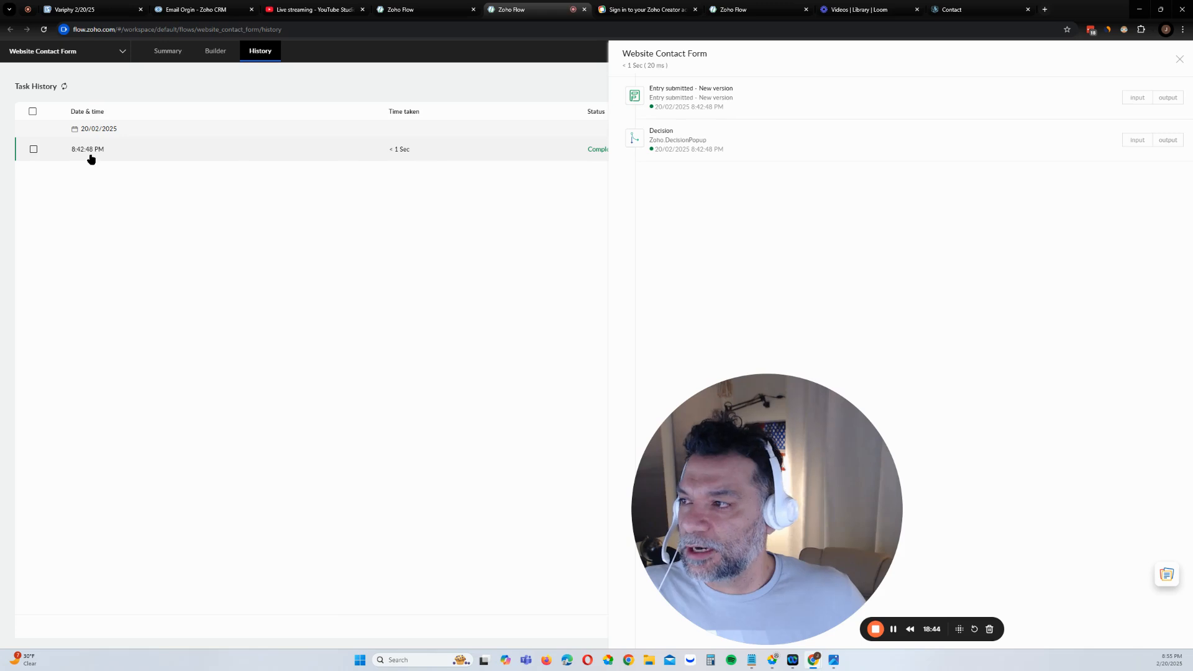
Restart the 8:42:48 PM run from the beginning
{"action": "left_click", "coordinate": [33, 149]}
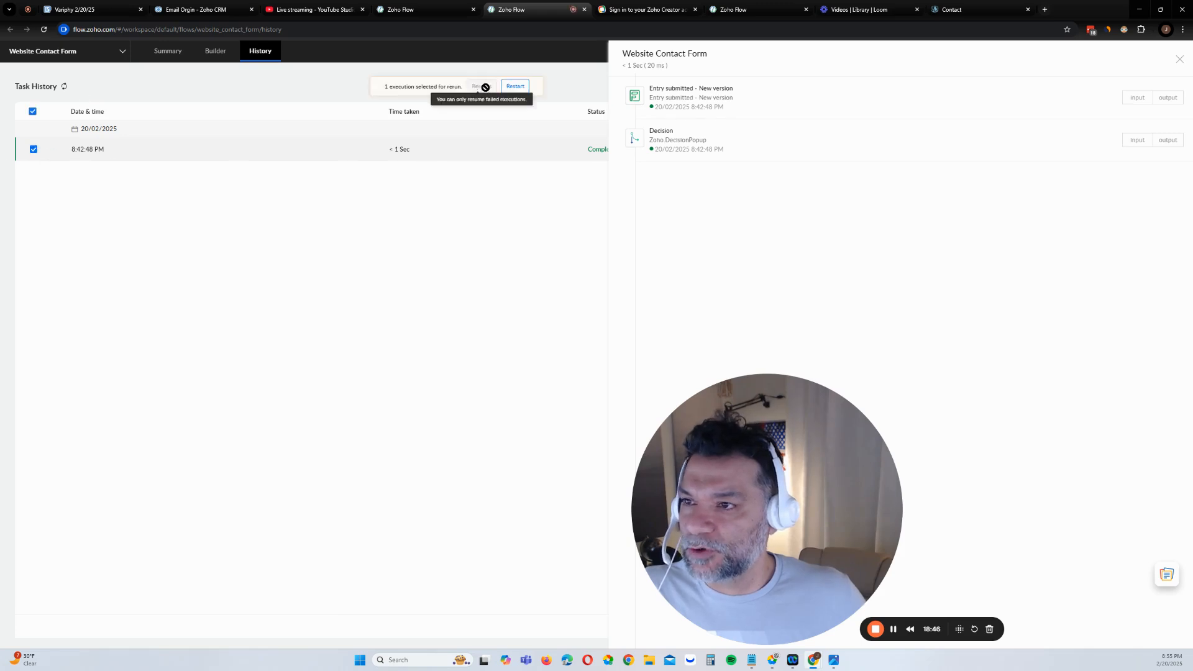
{"action": "left_click", "coordinate": [515, 86]}
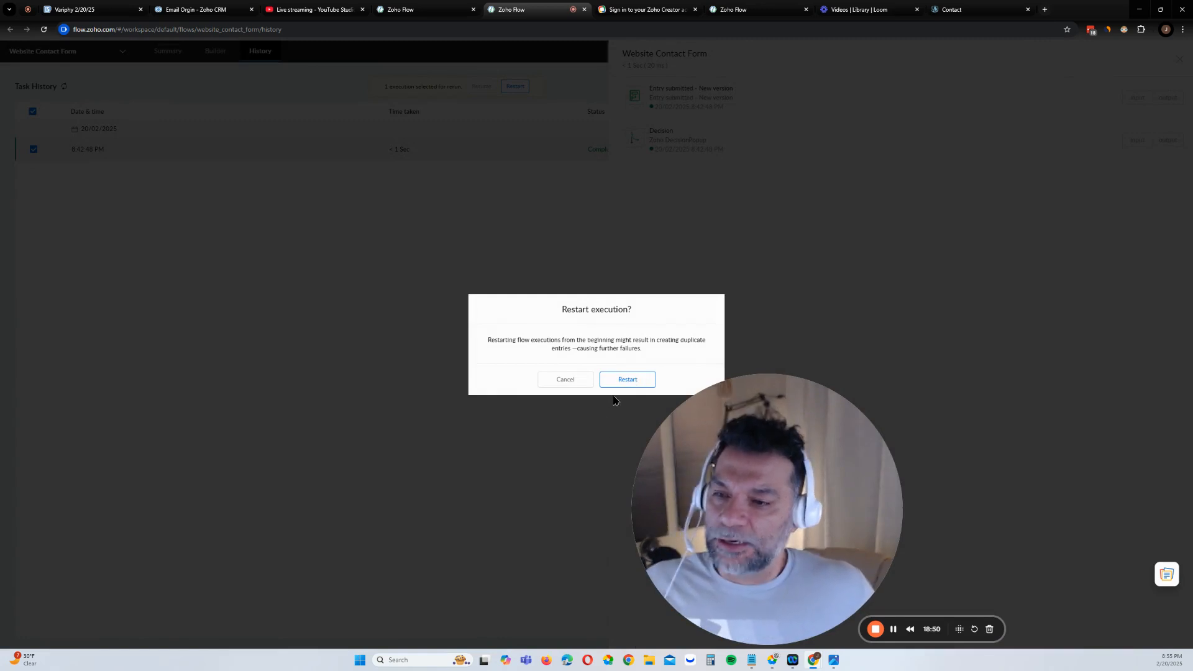
{"action": "left_click", "coordinate": [627, 379]}
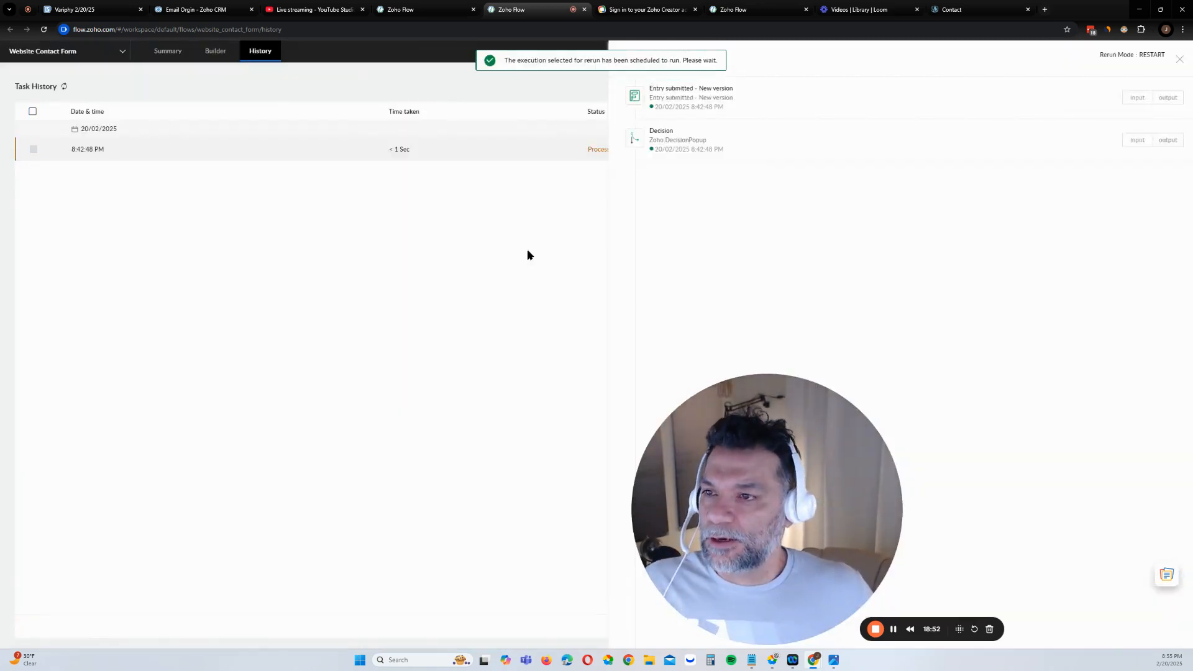
Refresh Task History until the run shows Completed, then open its run details
{"action": "left_click", "coordinate": [1179, 62]}
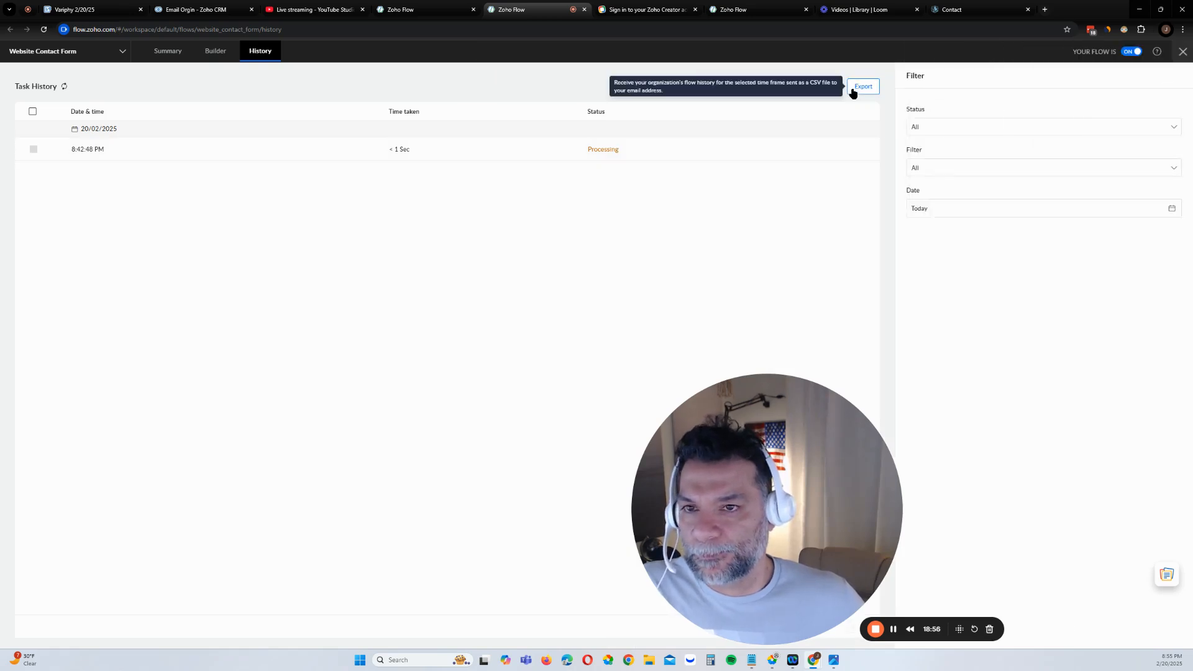
{"action": "left_click", "coordinate": [65, 86]}
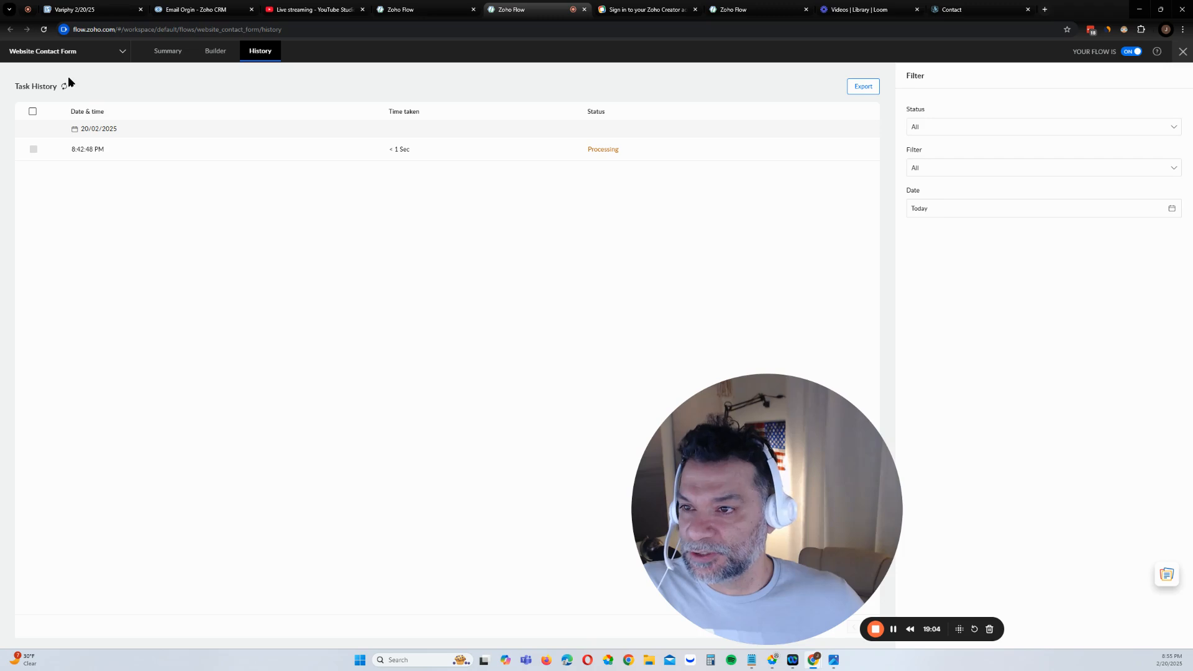
{"action": "left_click", "coordinate": [63, 87]}
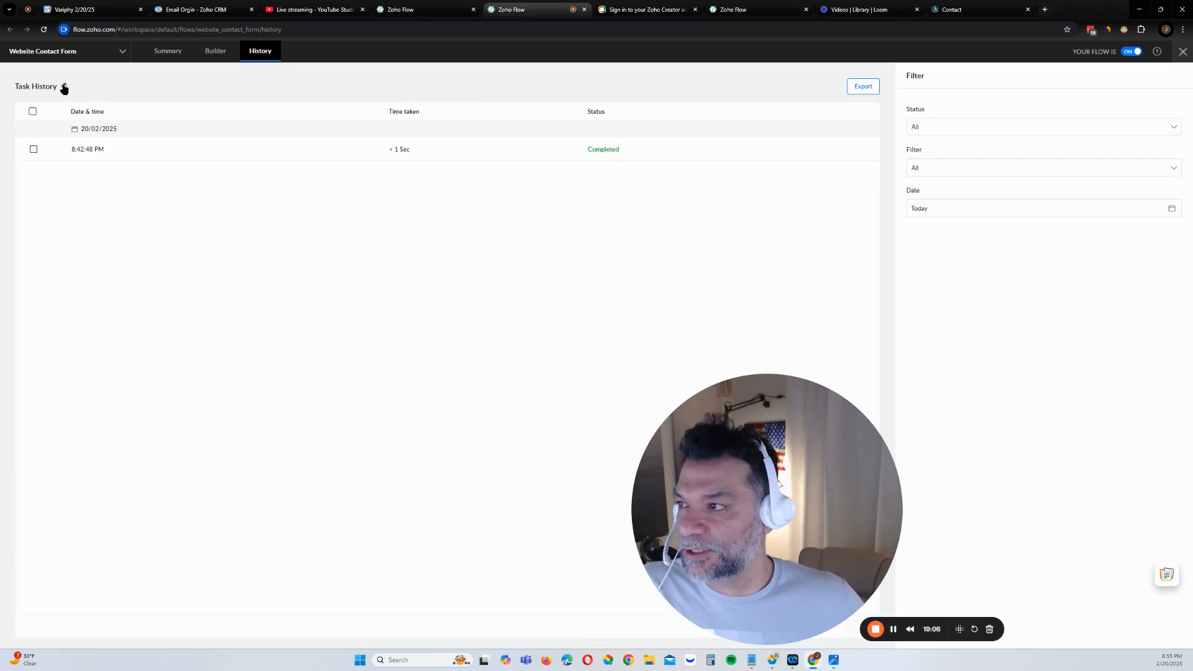
{"action": "left_click", "coordinate": [63, 87]}
{"action": "left_click", "coordinate": [165, 154]}
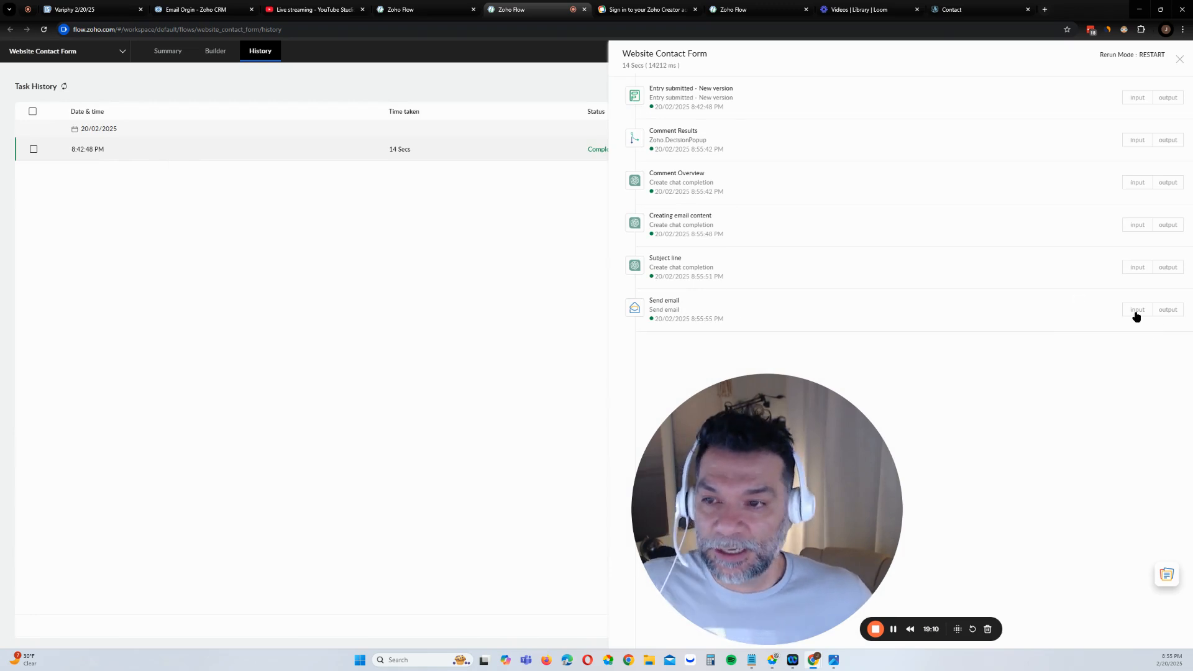
Inspect the ChatGPT output of the Comment Overview step
{"action": "left_click", "coordinate": [1173, 184]}
{"action": "scroll", "coordinate": [1065, 238], "scroll_direction": "down", "scroll_amount": 1}
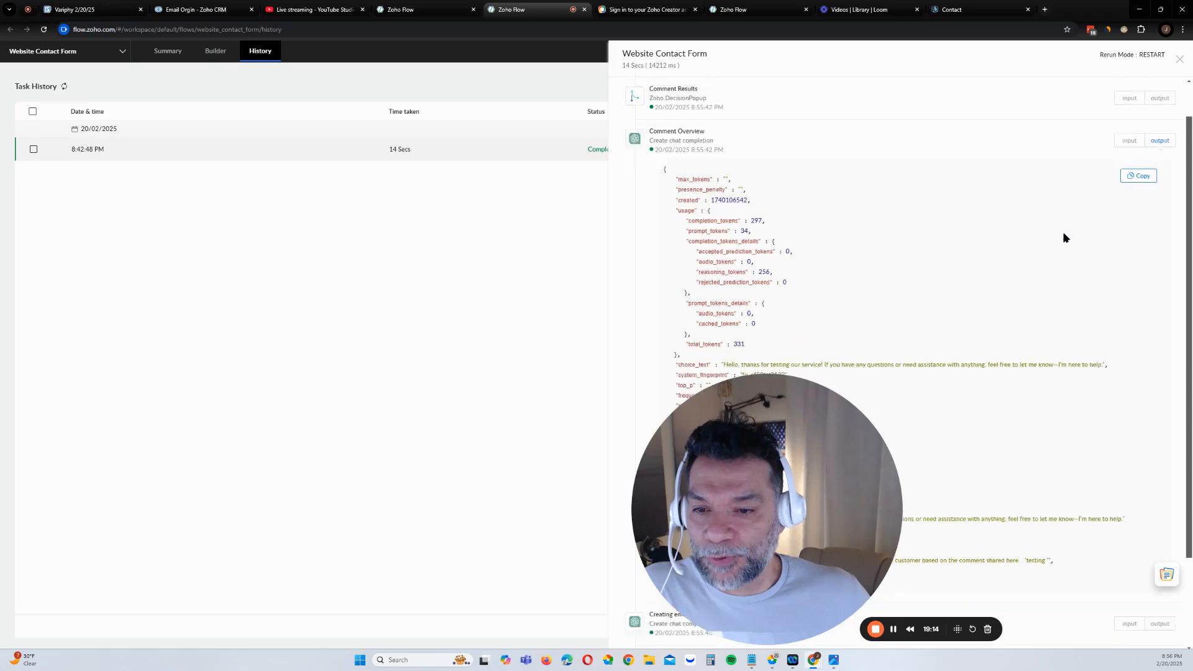
{"action": "scroll", "coordinate": [1065, 238], "scroll_direction": "down", "scroll_amount": 2}
{"action": "left_click_drag", "start_coordinate": [770, 487], "coordinate": [387, 410]}
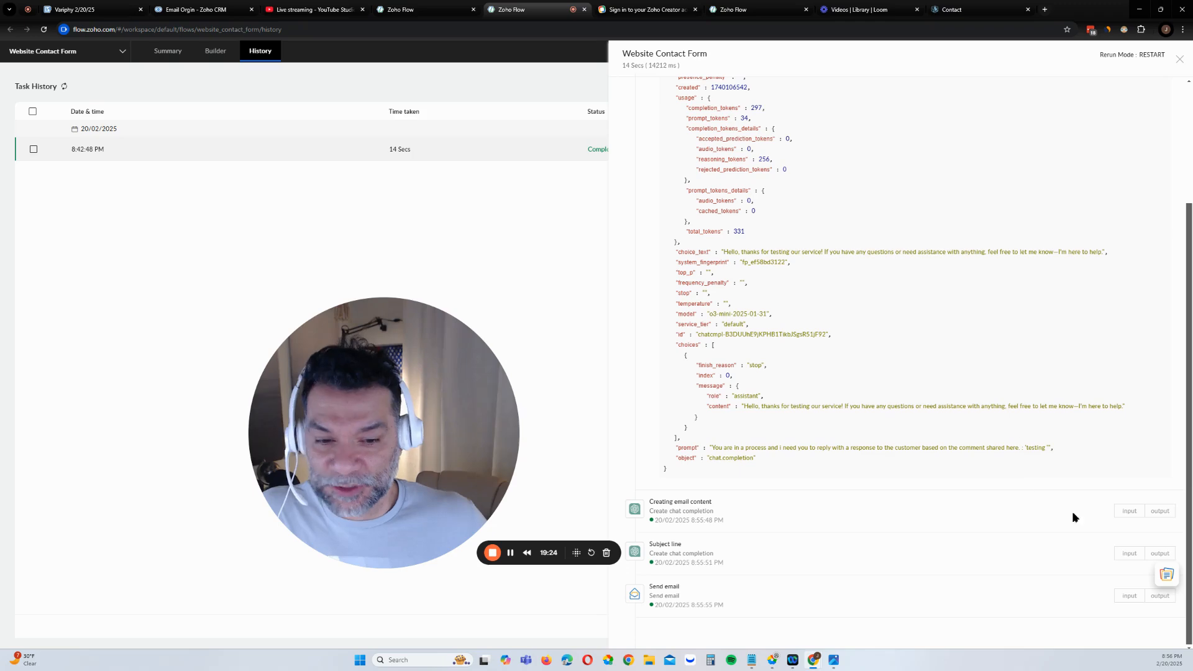
Read the Creating email content output, a reply signed 'Online Business Empires Team'
{"action": "left_click", "coordinate": [1166, 512]}
{"action": "scroll", "coordinate": [1006, 385], "scroll_direction": "down", "scroll_amount": 6}
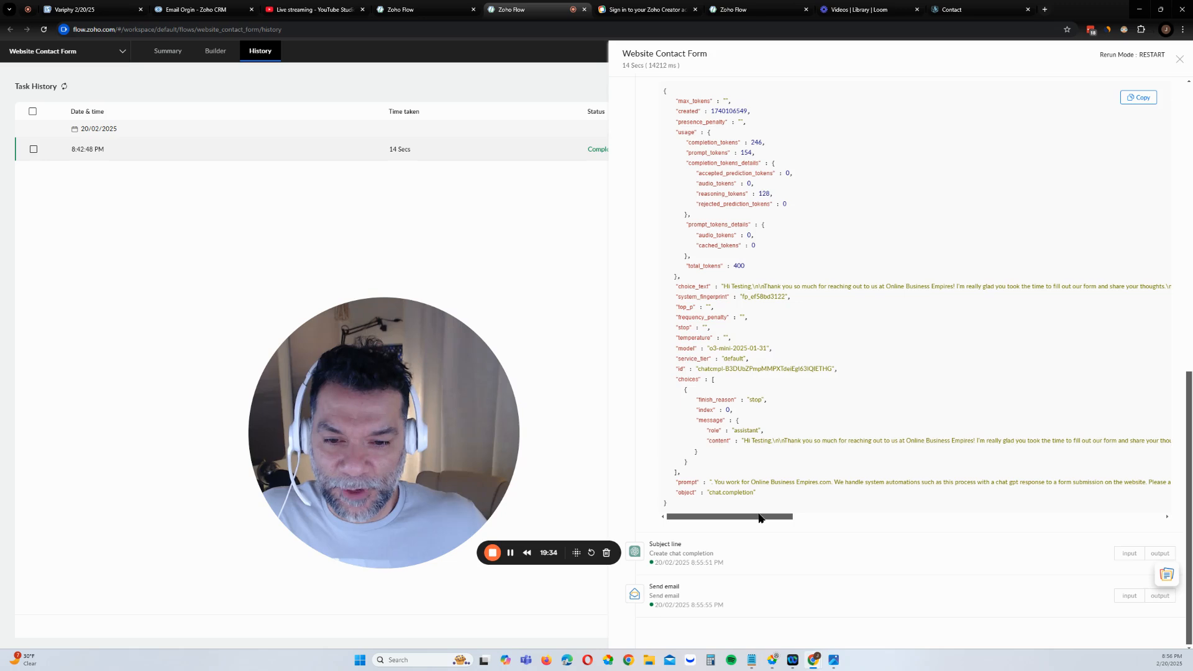
{"action": "left_click_drag", "start_coordinate": [759, 517], "coordinate": [1025, 517]}
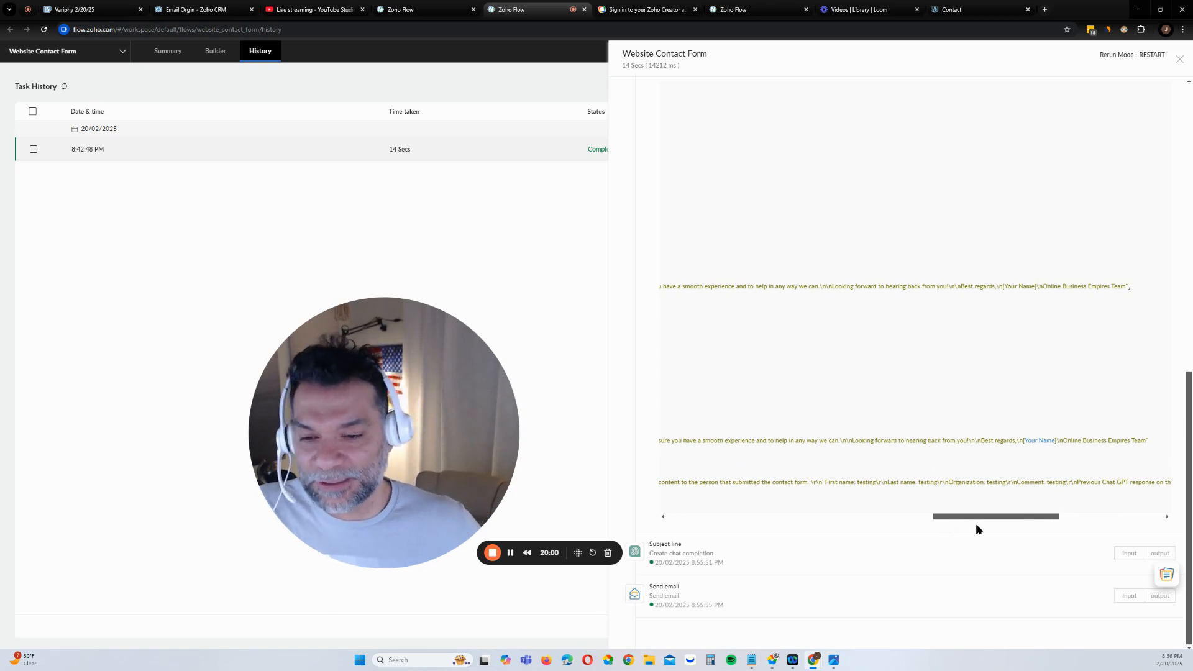
{"action": "left_click_drag", "start_coordinate": [992, 518], "coordinate": [769, 422]}
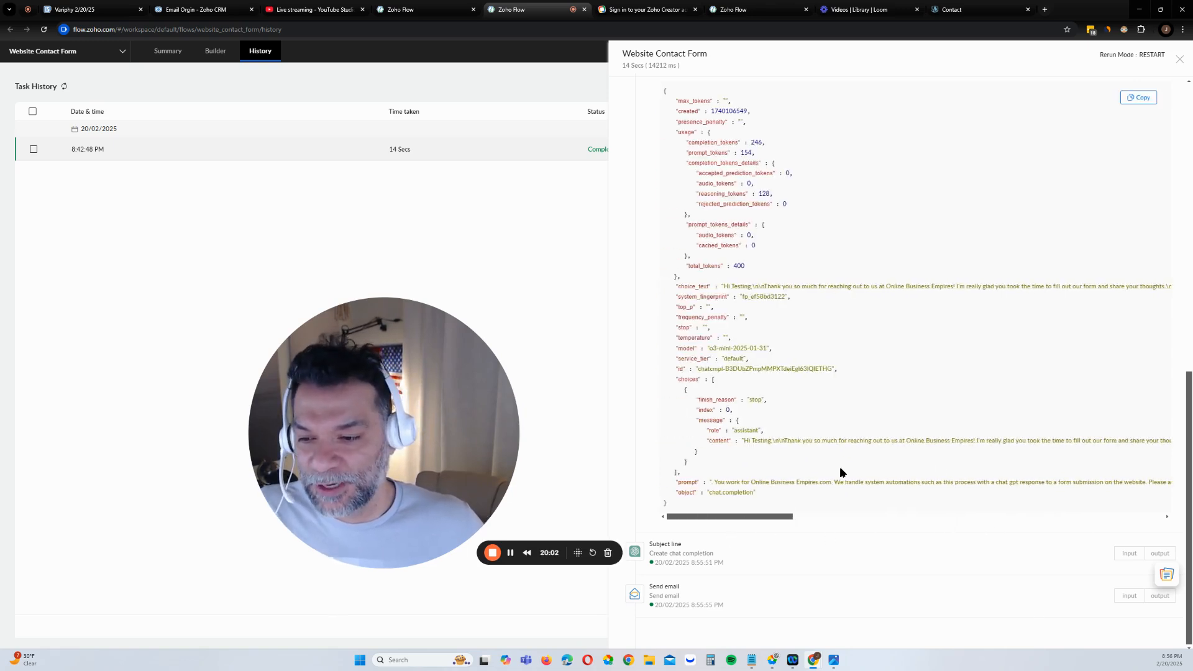
In the Subject line output, highlight the generated subject 'Thanks for Reaching Out'
{"action": "left_click", "coordinate": [1152, 554]}
{"action": "scroll", "coordinate": [928, 449], "scroll_direction": "down", "scroll_amount": 5}
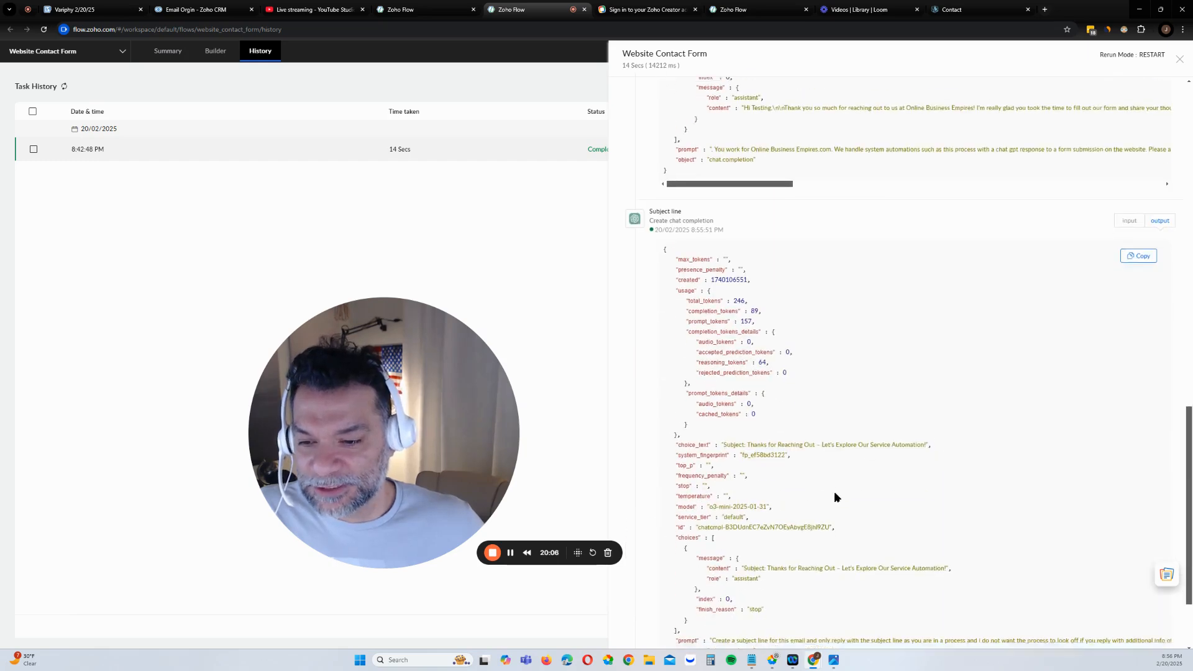
{"action": "scroll", "coordinate": [834, 491], "scroll_direction": "down", "scroll_amount": 2}
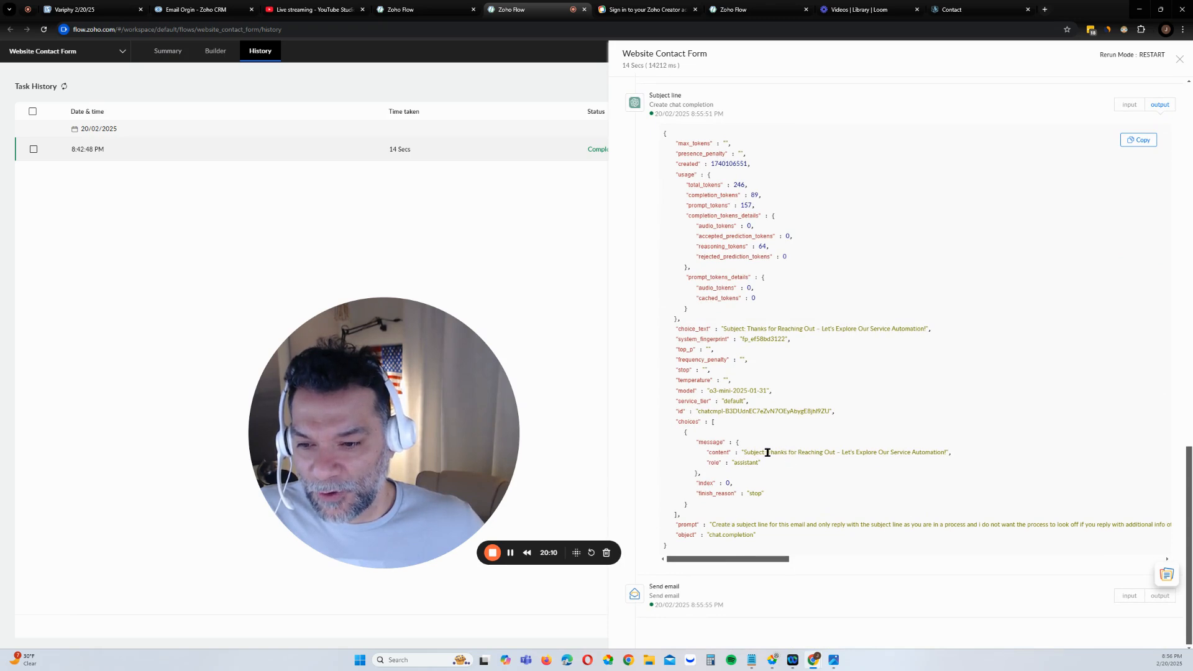
{"action": "left_click_drag", "start_coordinate": [747, 452], "coordinate": [918, 448]}
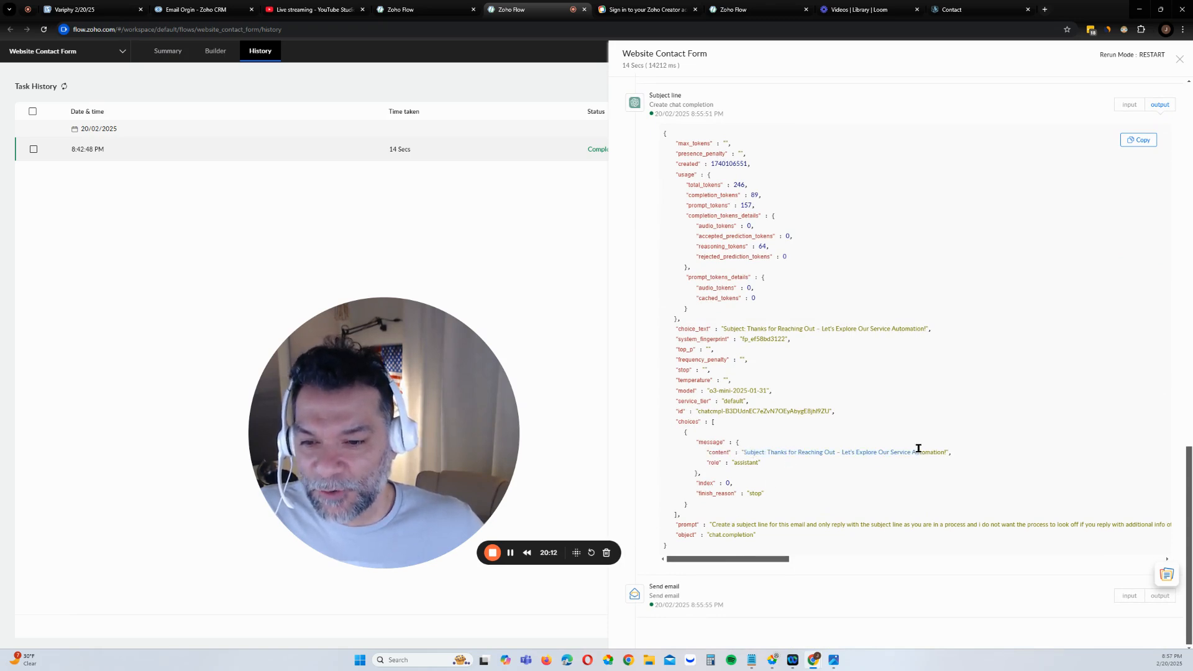
{"action": "left_click", "coordinate": [919, 465]}
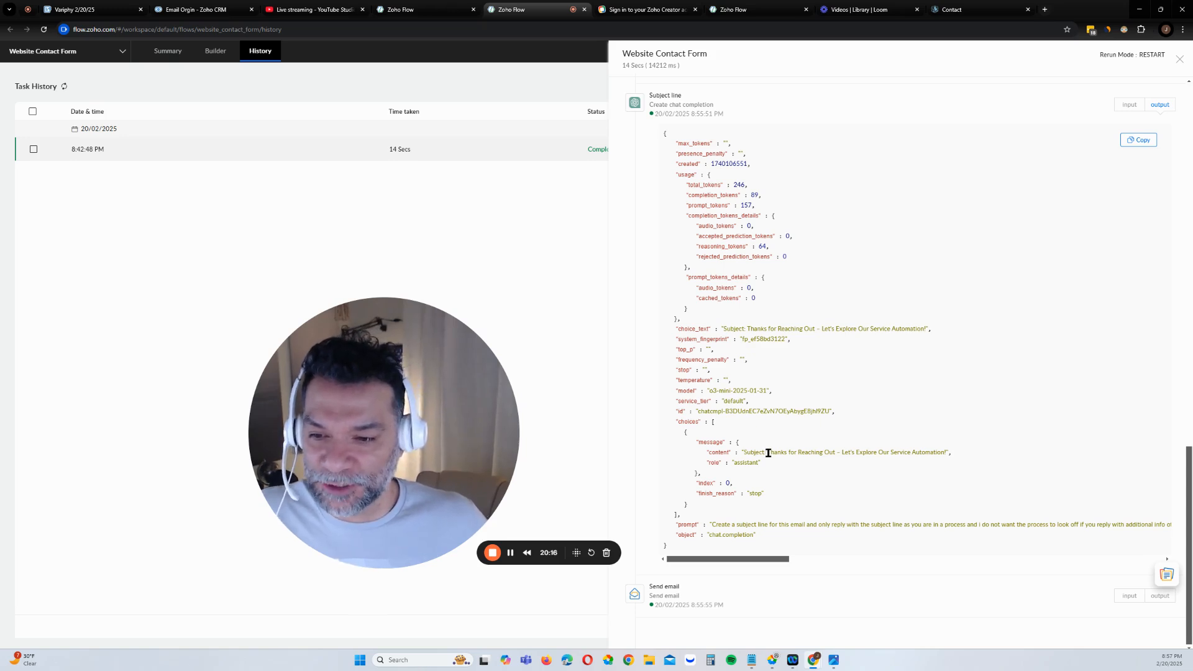
{"action": "left_click_drag", "start_coordinate": [768, 453], "coordinate": [877, 465]}
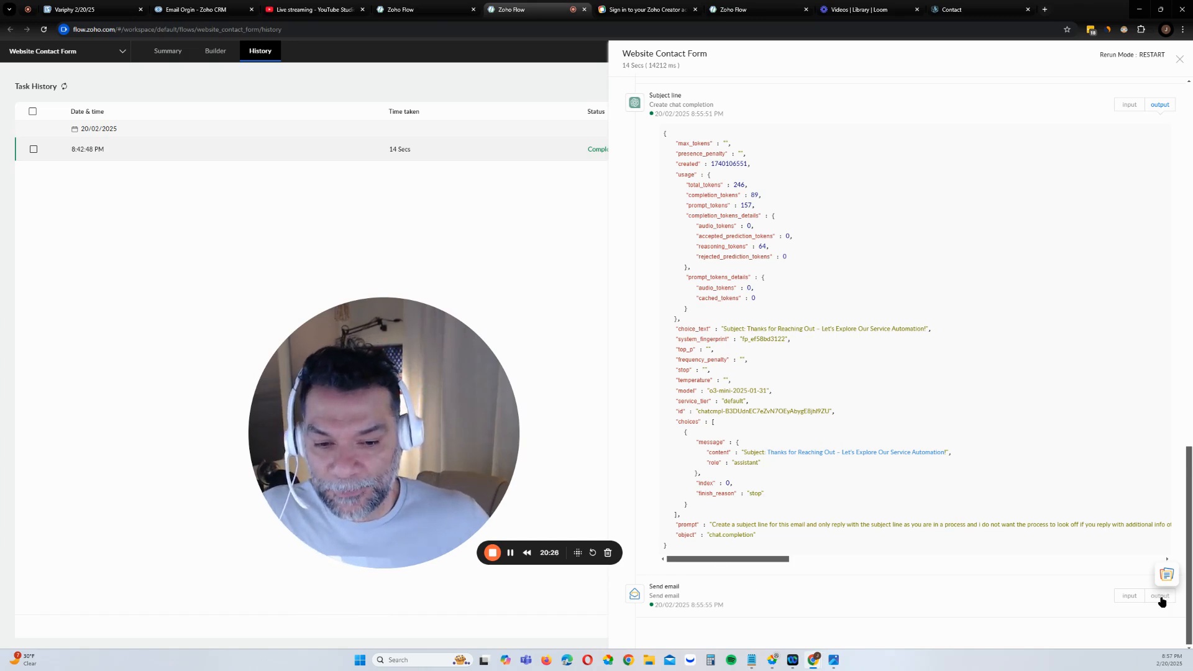
Check Send email's input and output carry the subject 'Thanks for Reaching Out – Let's Explore Our Service Automation!'
{"action": "left_click", "coordinate": [1129, 596]}
{"action": "scroll", "coordinate": [1019, 465], "scroll_direction": "down", "scroll_amount": 2}
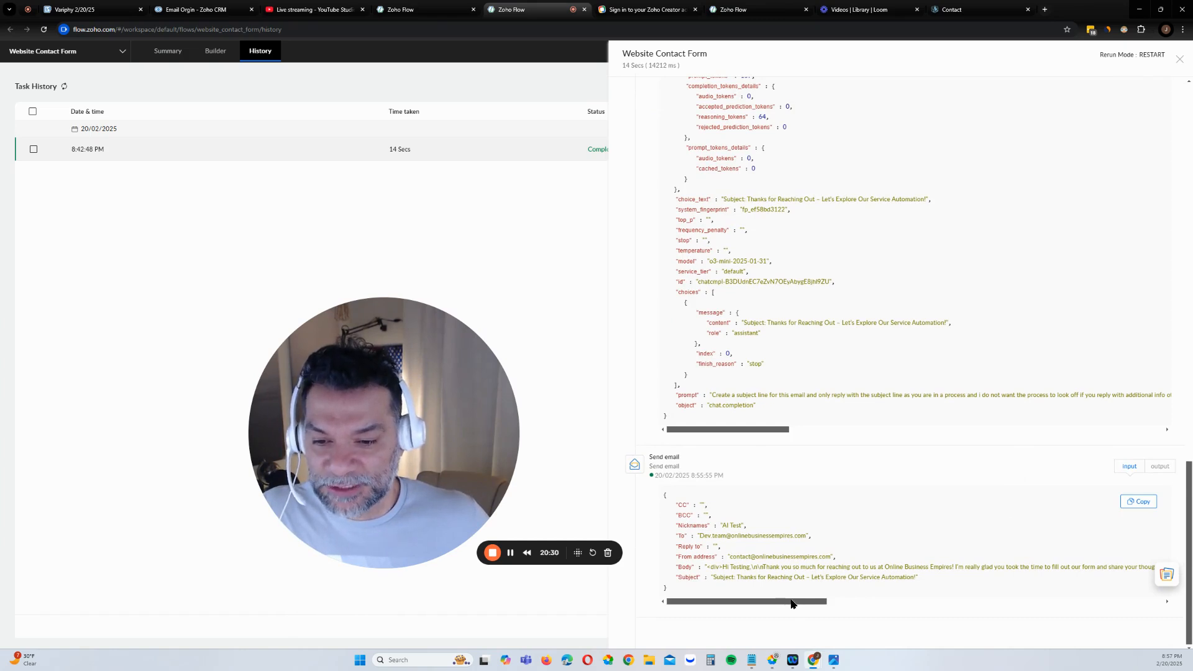
{"action": "left_click", "coordinate": [1159, 467]}
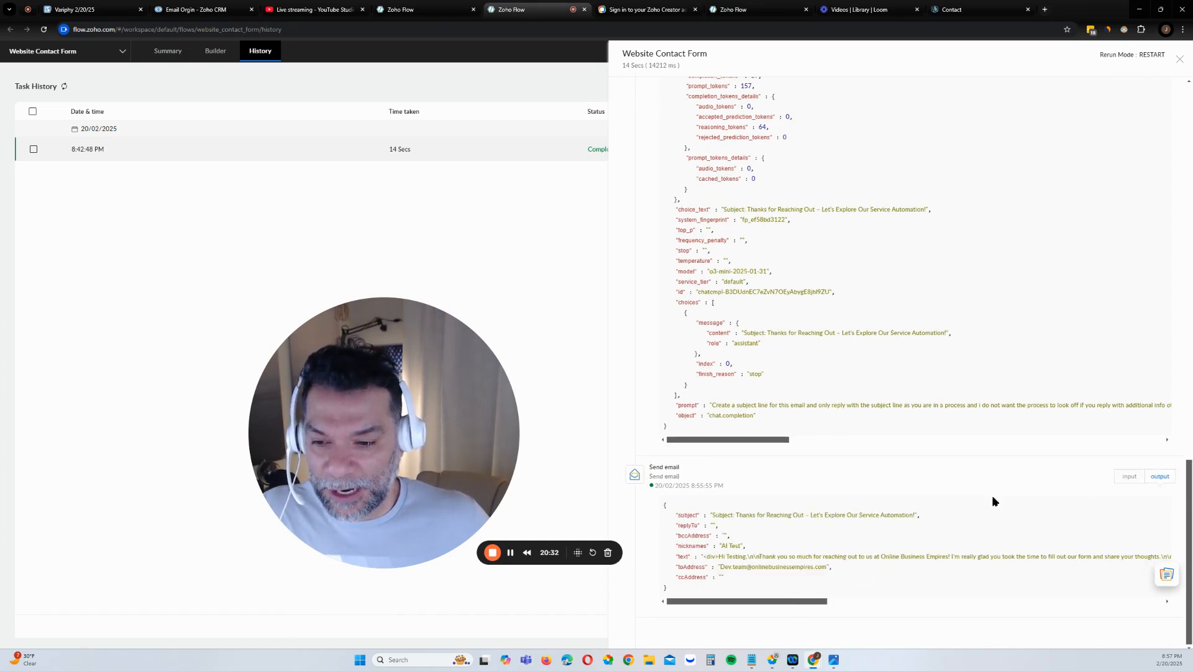
{"action": "left_click", "coordinate": [509, 553]}
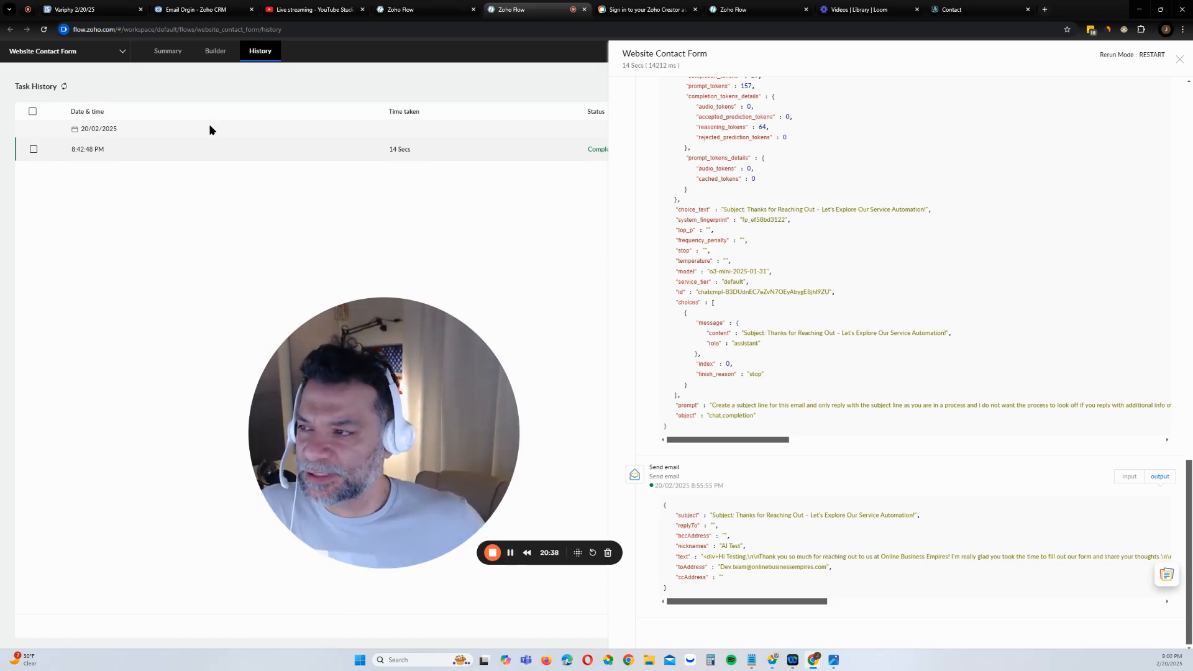
Back in the task list, restart the 8:42:48 PM test execution from the beginning
{"action": "left_click", "coordinate": [64, 87]}
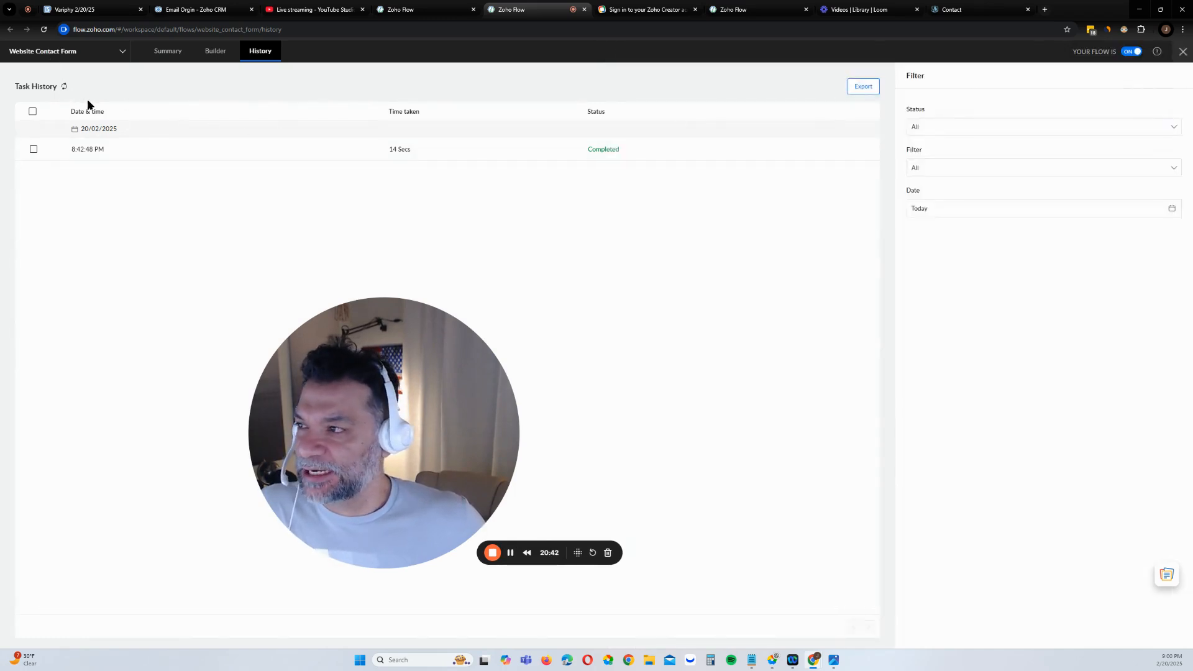
{"action": "left_click", "coordinate": [33, 150]}
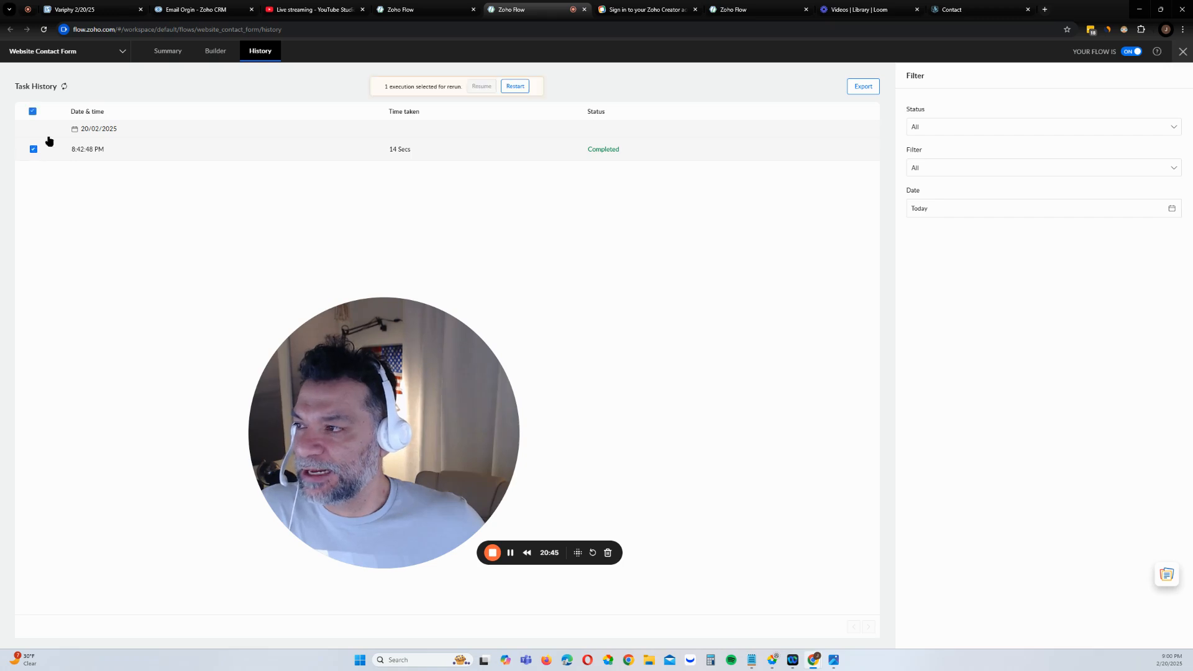
{"action": "left_click", "coordinate": [519, 89]}
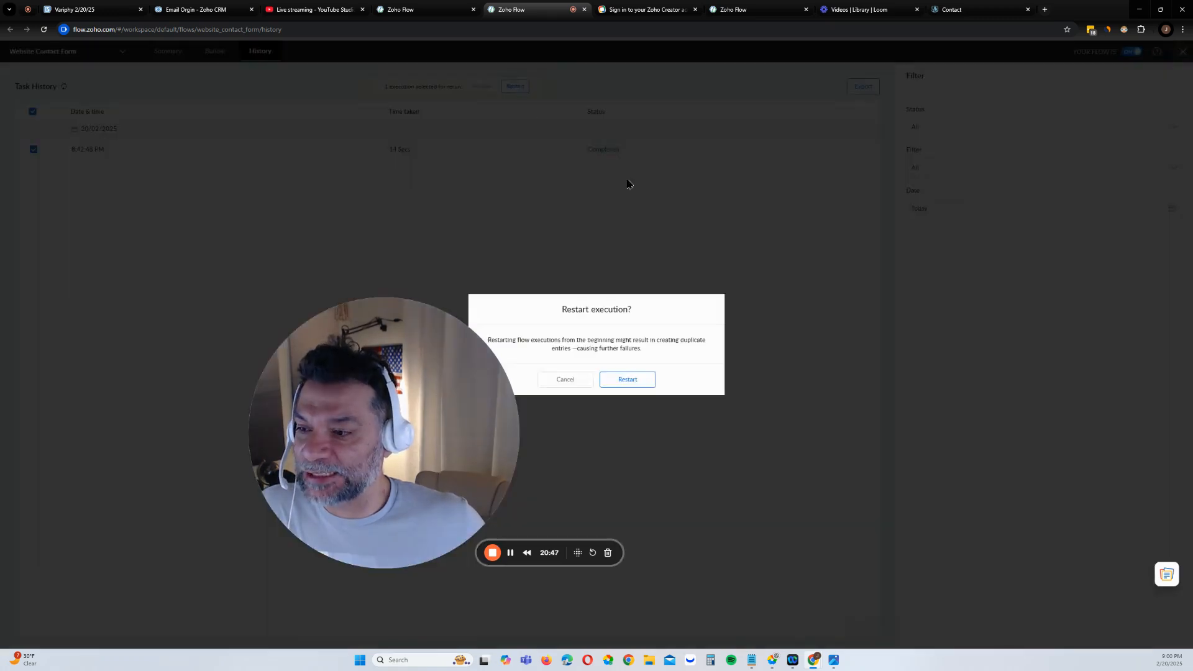
{"action": "left_click", "coordinate": [628, 380]}
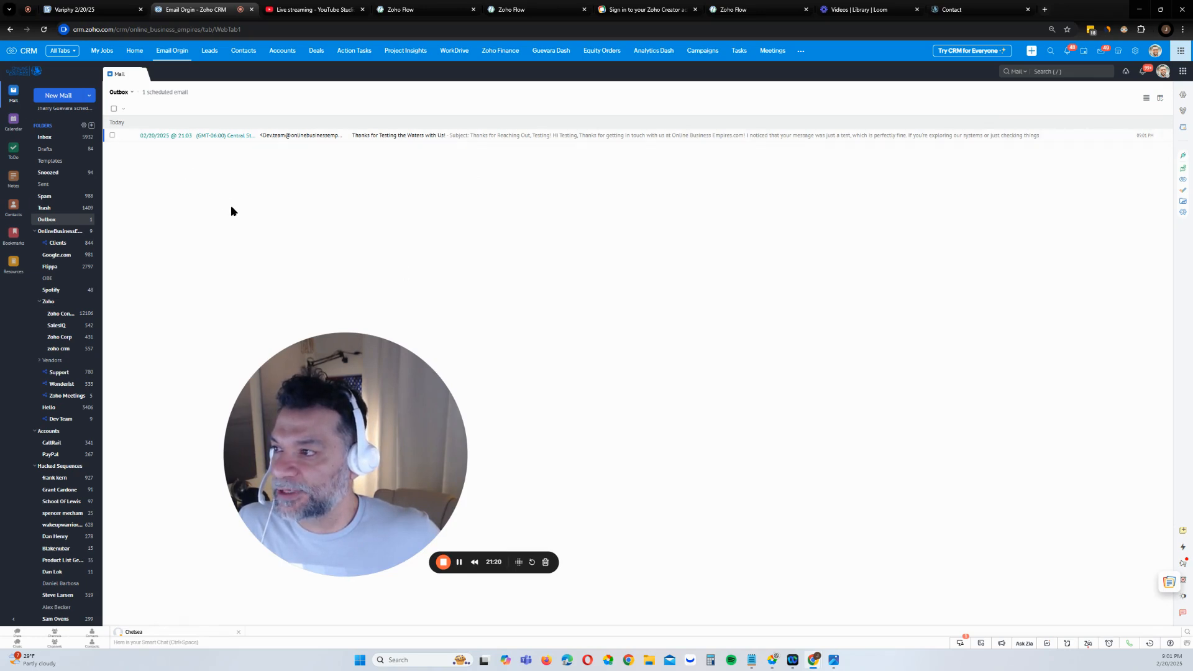
Open the scheduled 'Thanks for Testing the Waters with Us!' outbox email for editing
{"action": "left_click", "coordinate": [122, 136]}
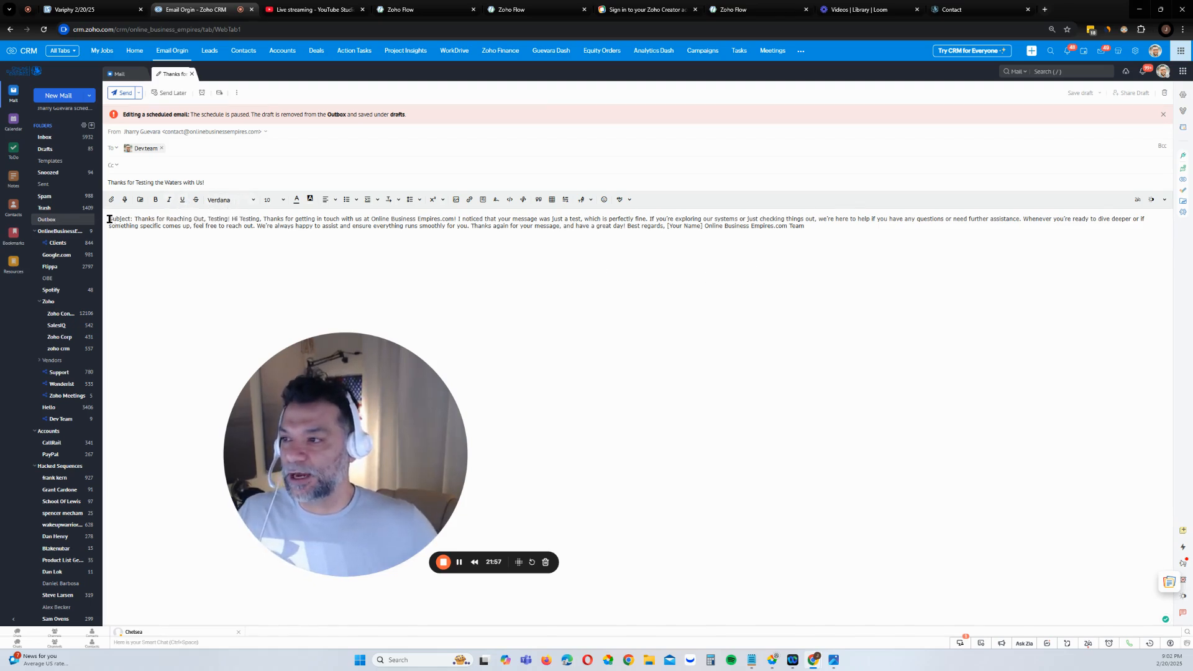
{"action": "left_click_drag", "start_coordinate": [109, 219], "coordinate": [229, 222]}
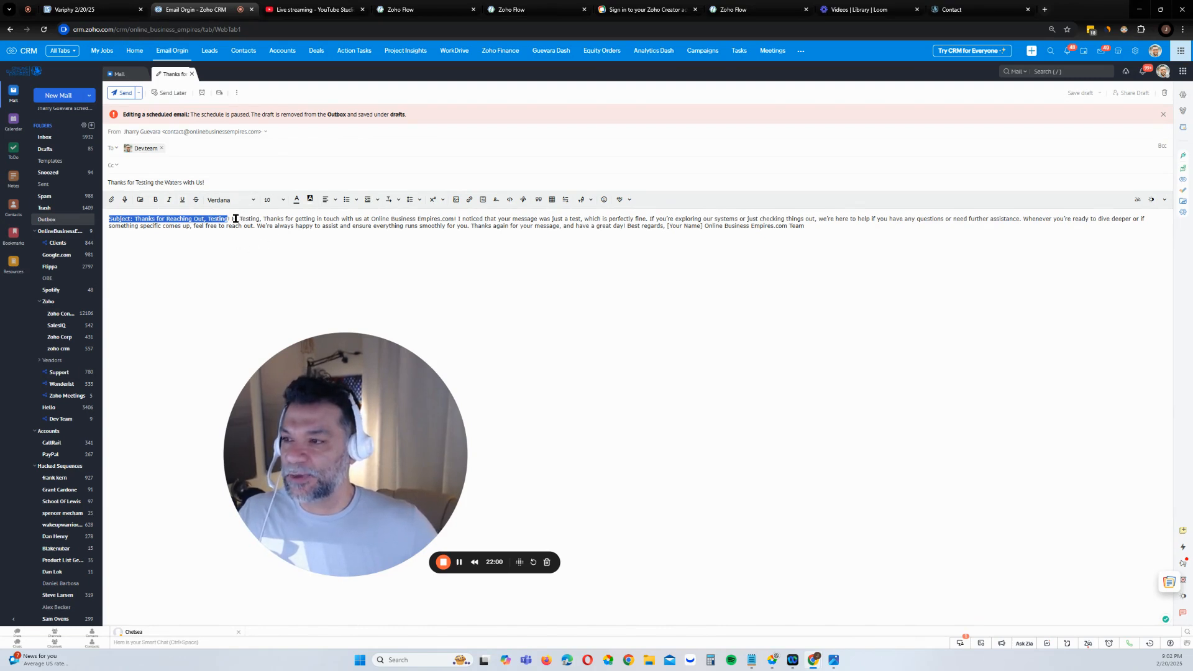
{"action": "left_click", "coordinate": [235, 218]}
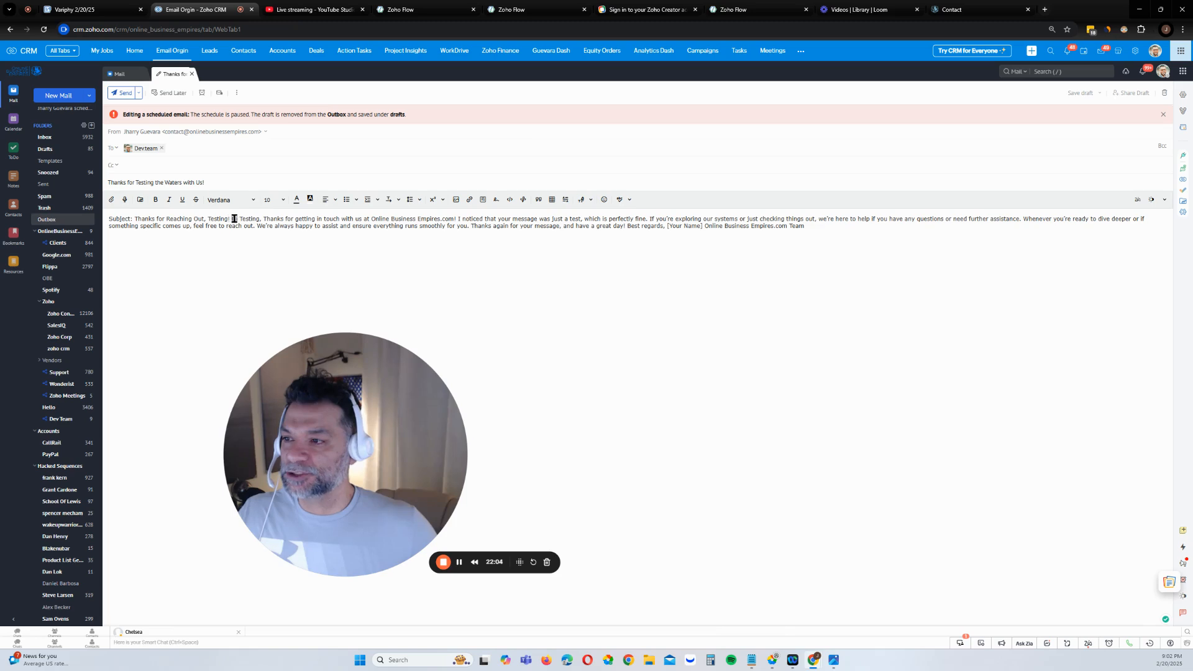
{"action": "left_click_drag", "start_coordinate": [235, 219], "coordinate": [284, 219]}
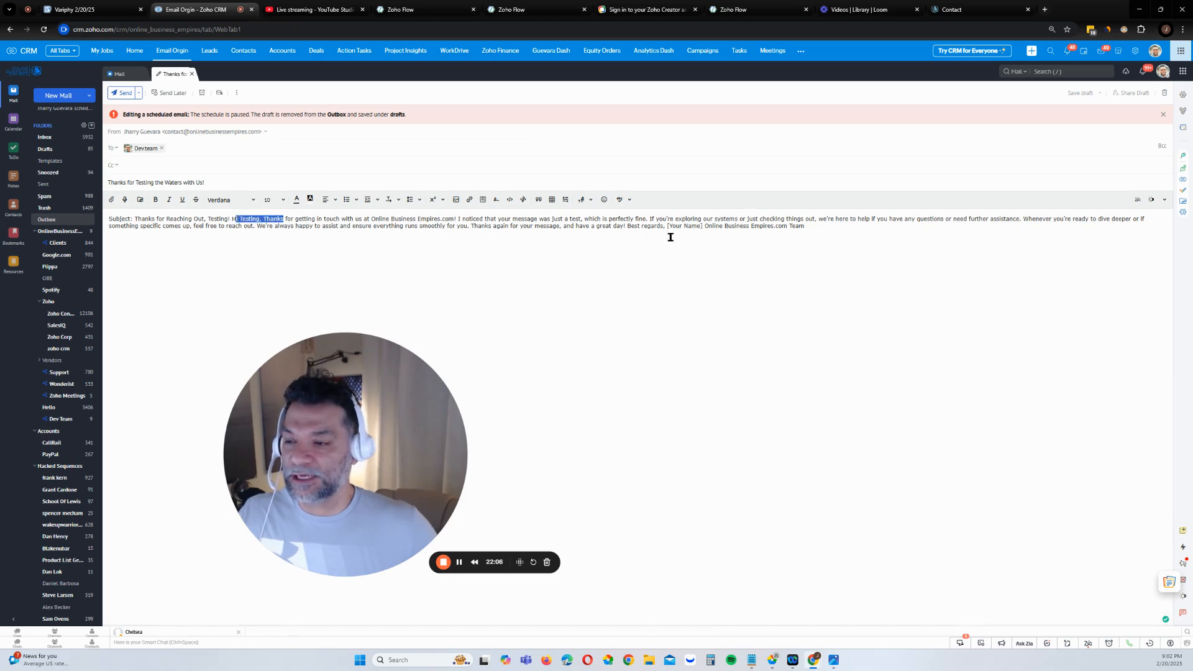